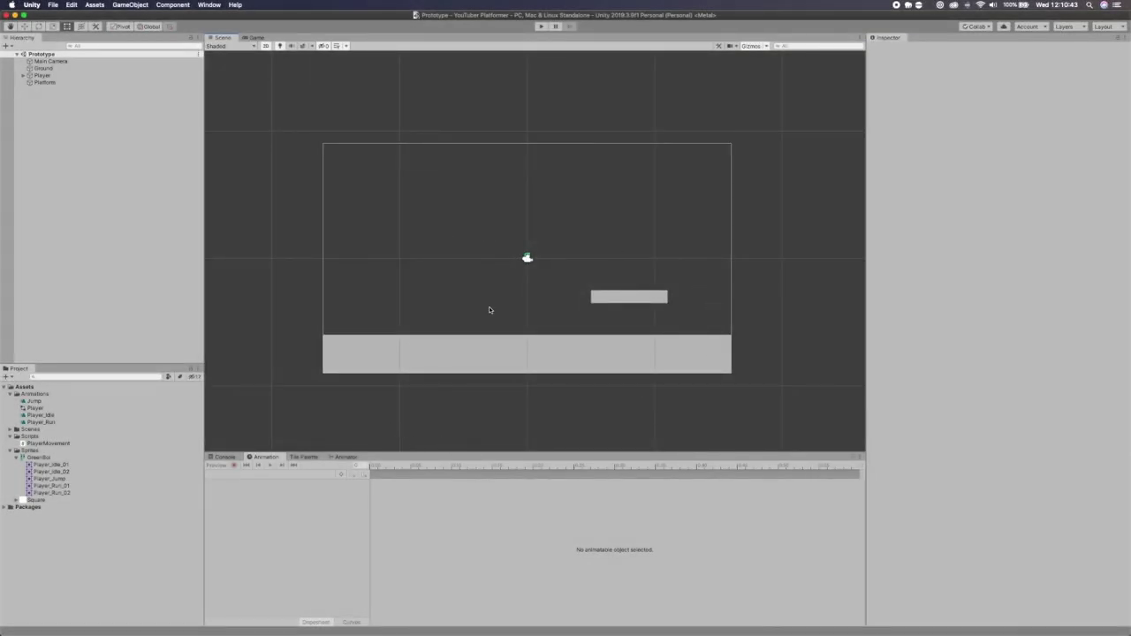
# - Play-test the prototype by running and jumping the player across the ground and platform, and exit play mode
pyautogui.scroll(3, 494, 307)
pyautogui.scroll(-1, 520, 168)
pyautogui.click(542, 26)
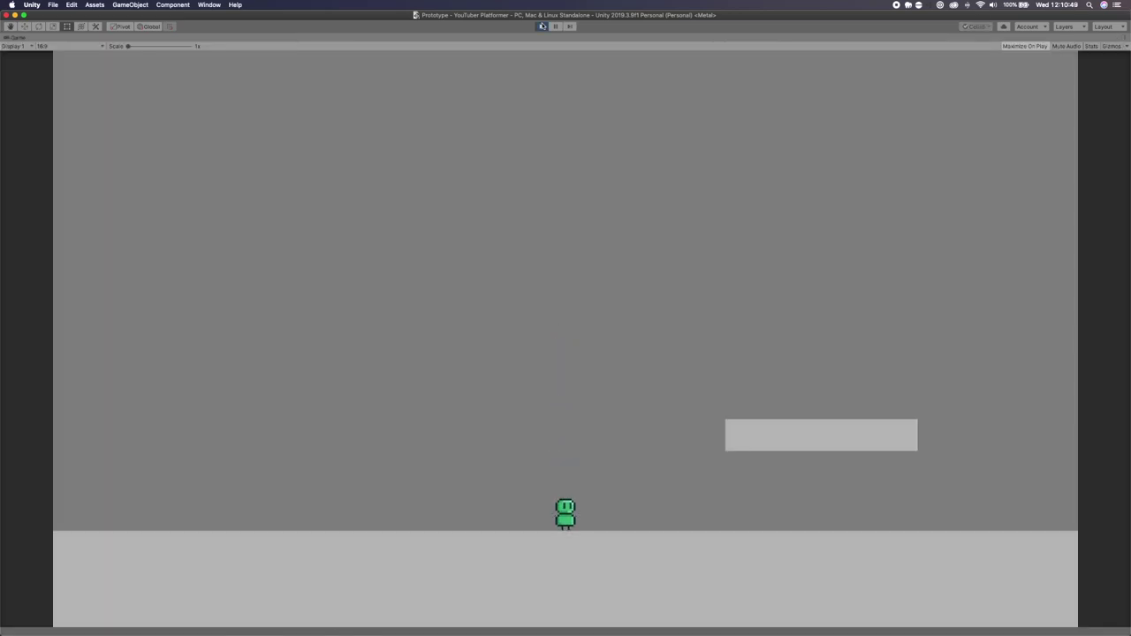
pyautogui.press('Left')
pyautogui.press('Right')
pyautogui.press('Right')
pyautogui.press('space')
pyautogui.press('Left')
pyautogui.press('space')
pyautogui.press('Left')
pyautogui.press('Right')
pyautogui.press('Right')
pyautogui.press('space')
pyautogui.press('space')
pyautogui.press('Left')
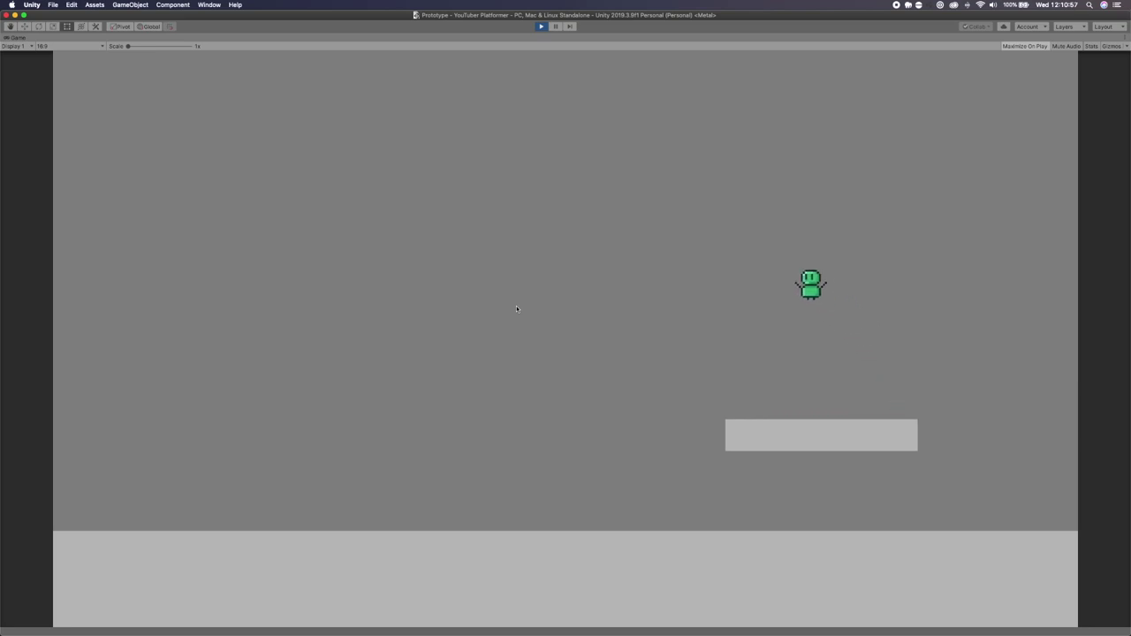
pyautogui.press('space')
pyautogui.press('Right')
pyautogui.press('space')
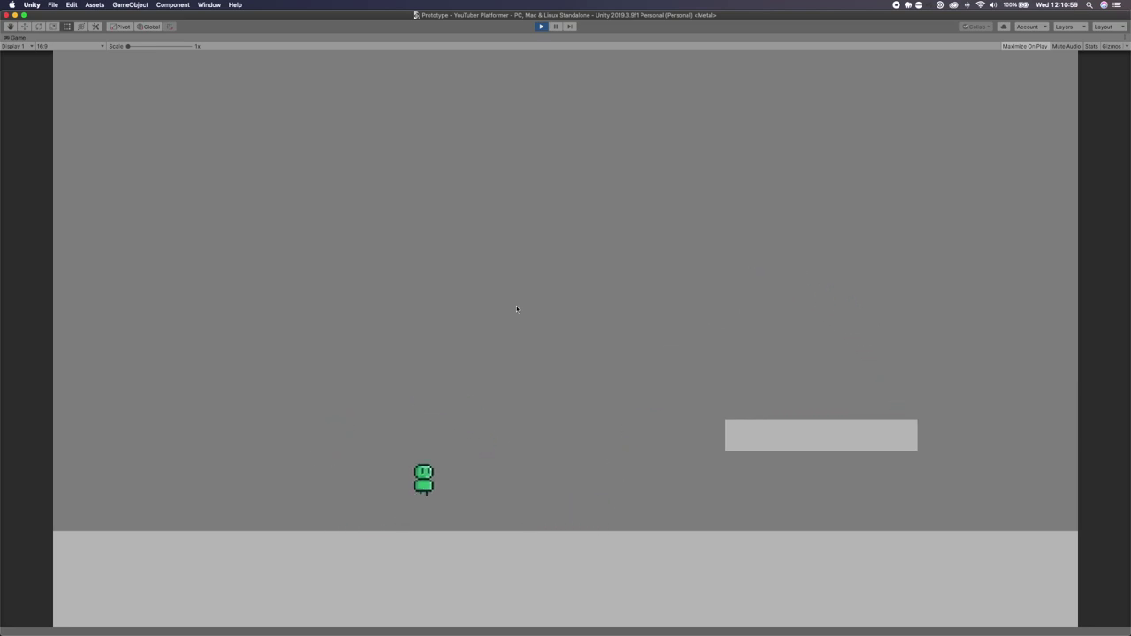
pyautogui.press('Left')
pyautogui.press('Right')
pyautogui.press('space')
pyautogui.press('Left')
pyautogui.press('space')
pyautogui.press('Left')
pyautogui.press('Right')
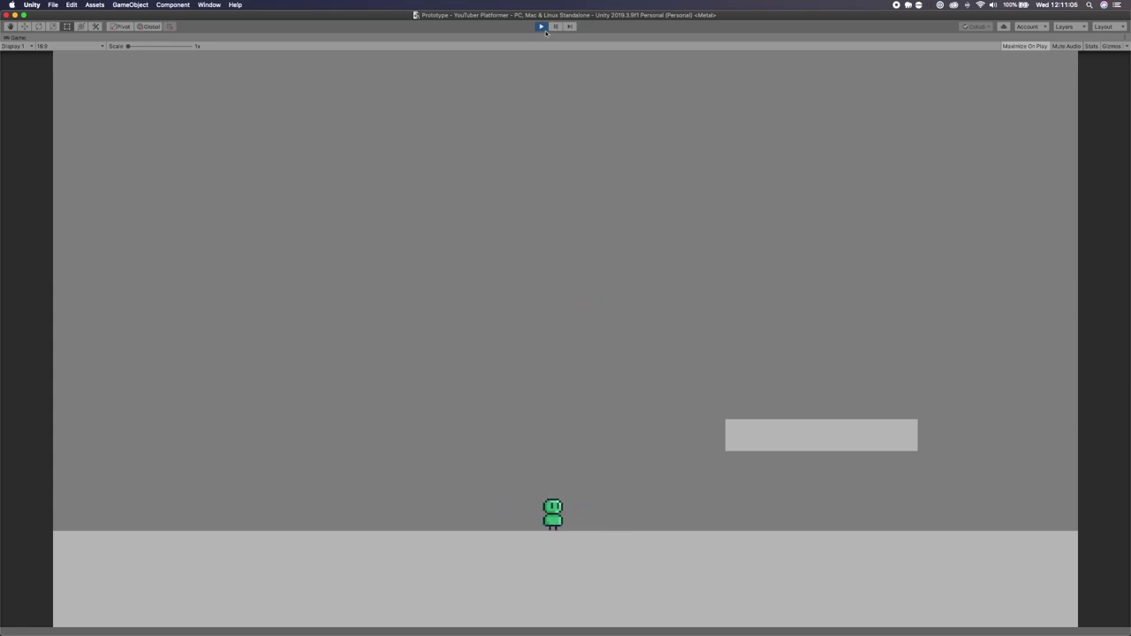
pyautogui.press('super+p')
# - Move the Unity window into its own full-screen space and close the Finder window on the desktop
pyautogui.hotkey('ctrl', 'Up')
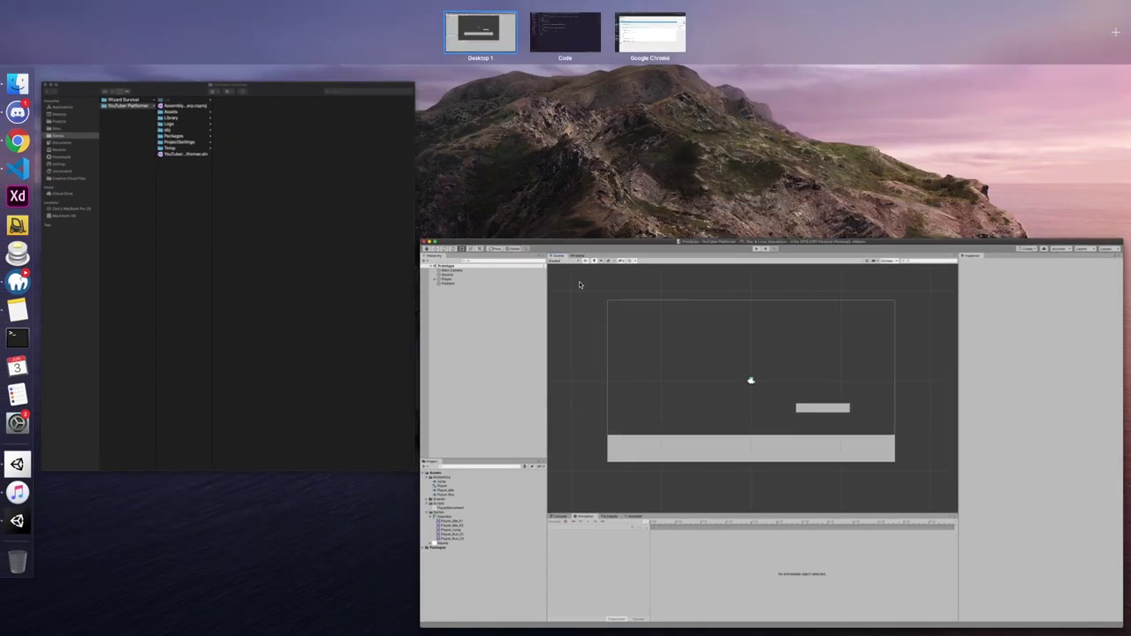
pyautogui.moveTo(579, 285); pyautogui.dragTo(529, 44)
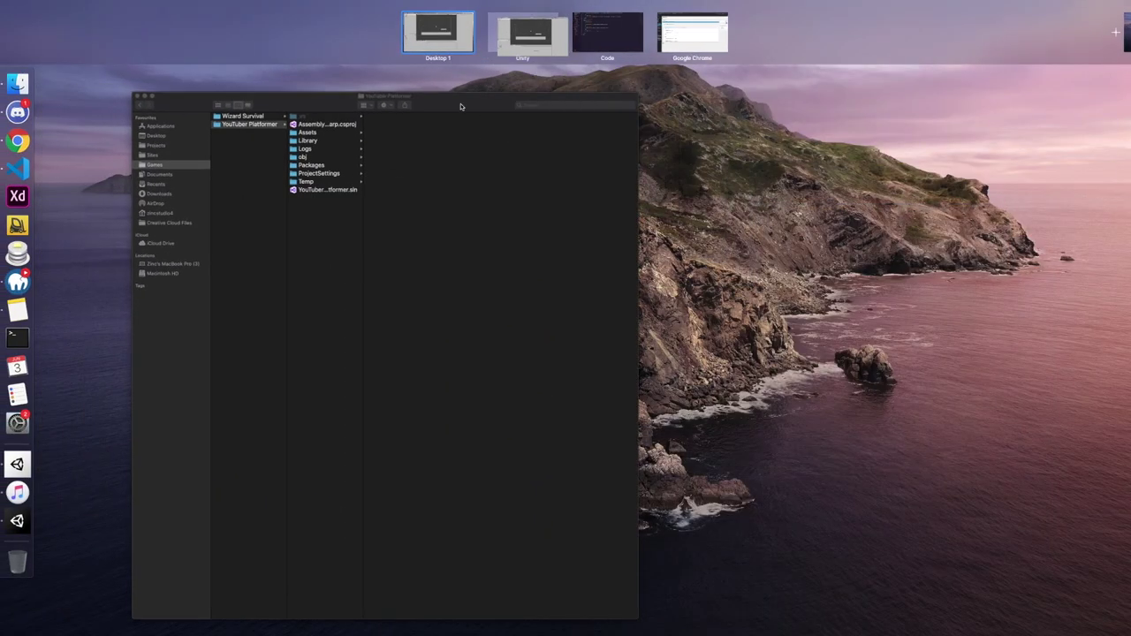
pyautogui.click(420, 171)
pyautogui.press('super+w')
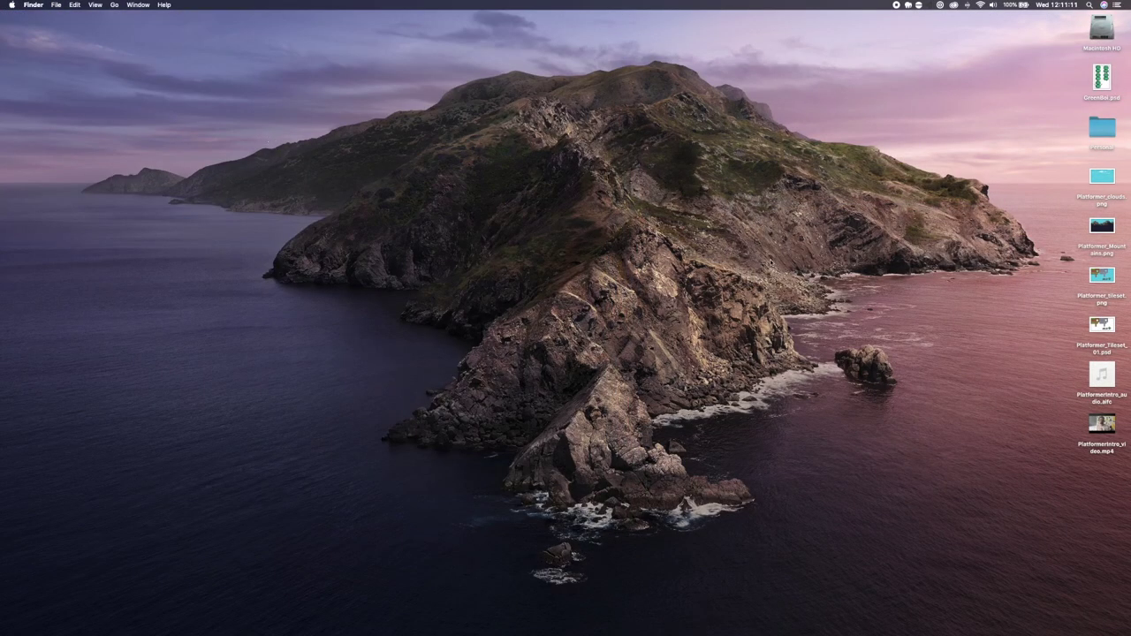
# - Import Platformer_Tileset_01.psd from the desktop into the Unity project's Assets and select it
pyautogui.click(1101, 325)
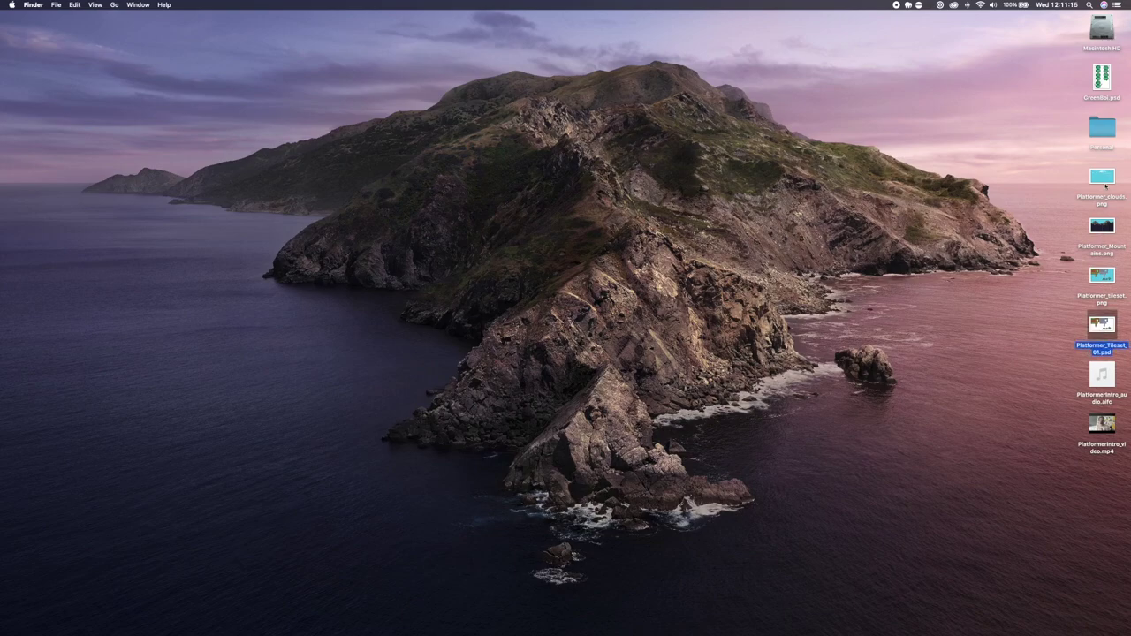
pyautogui.moveTo(1108, 329); pyautogui.dragTo(80, 520)
pyautogui.hotkey('ctrl', 'Right')
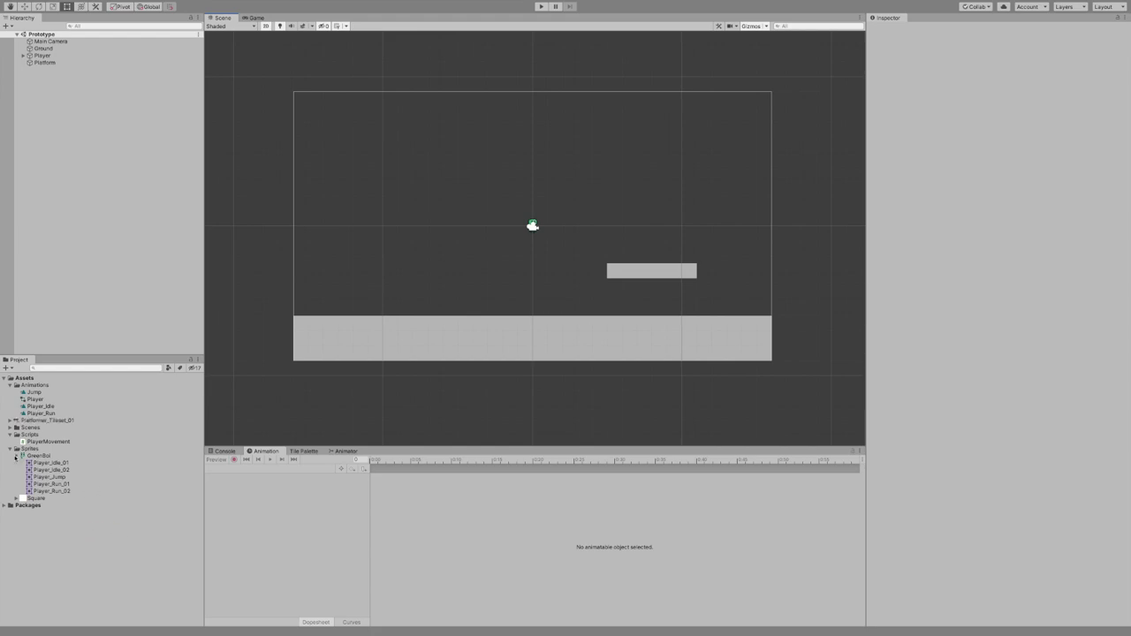
pyautogui.click(16, 420)
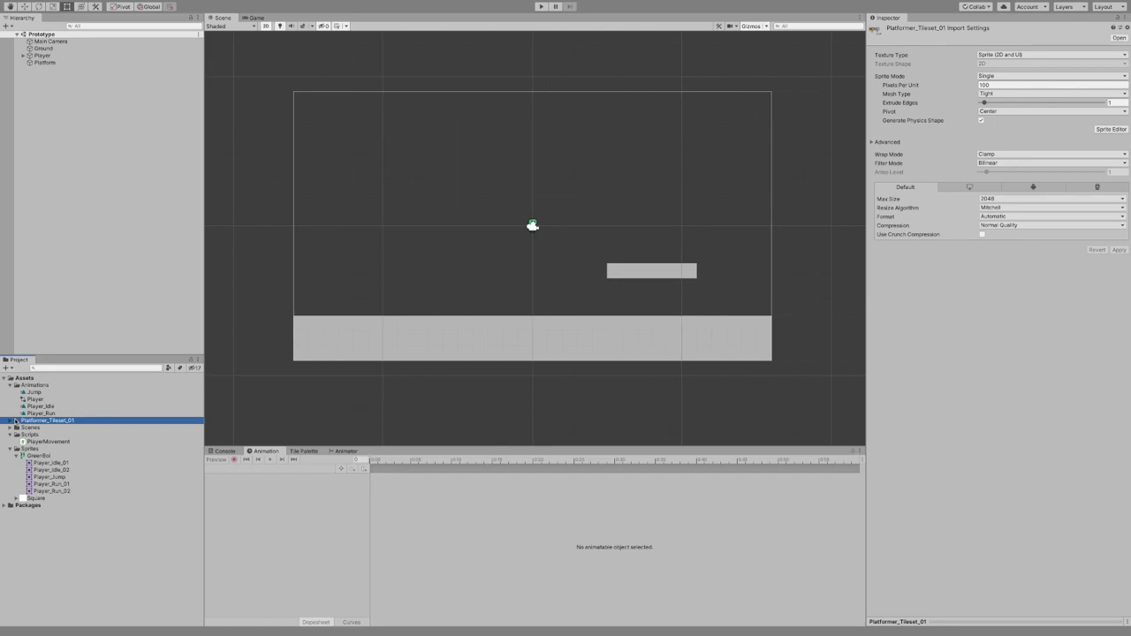
pyautogui.click(10, 421)
pyautogui.click(10, 421)
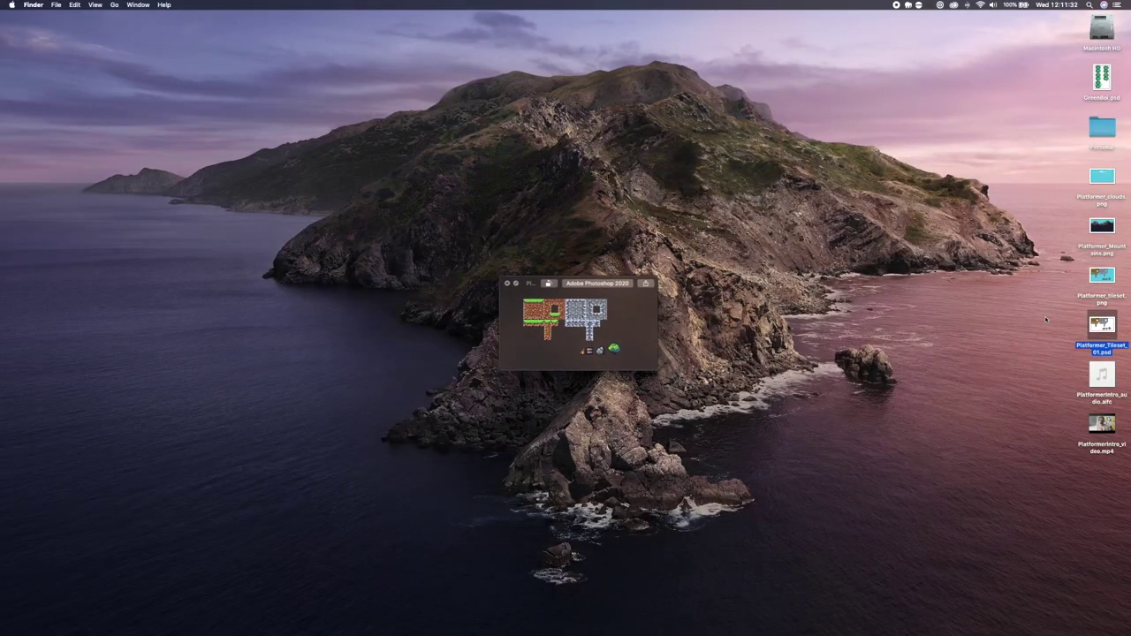
# - Preview Platformer_Tileset_01.psd enlarged on the desktop to examine its ground, stone and prop tiles
pyautogui.press('space')
pyautogui.moveTo(648, 370); pyautogui.dragTo(887, 487)
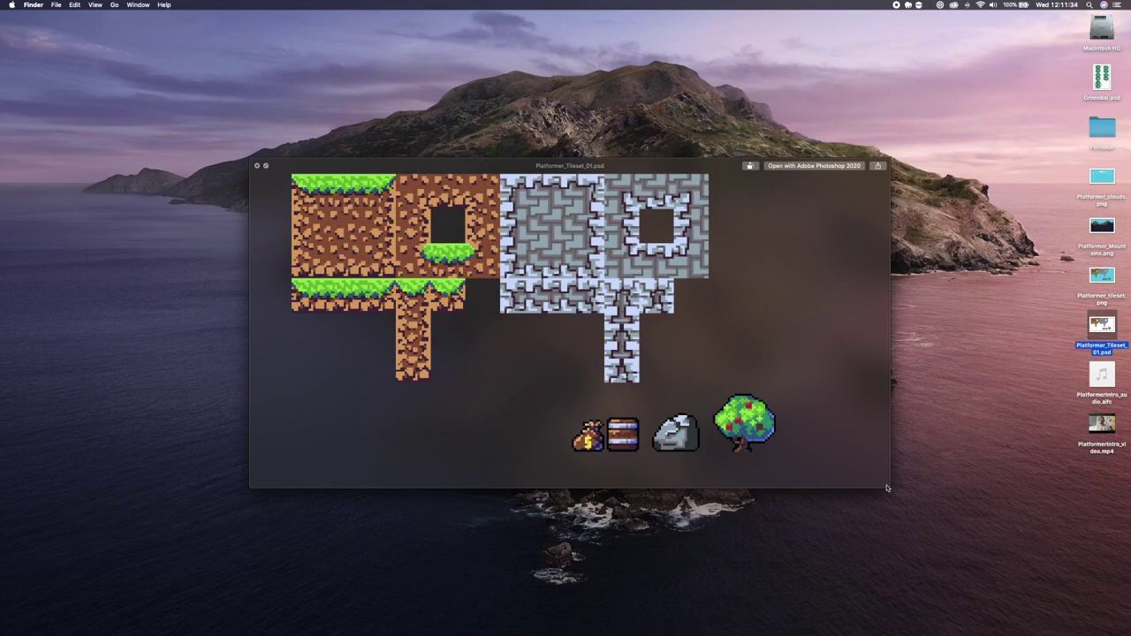
pyautogui.moveTo(570, 165); pyautogui.dragTo(569, 151)
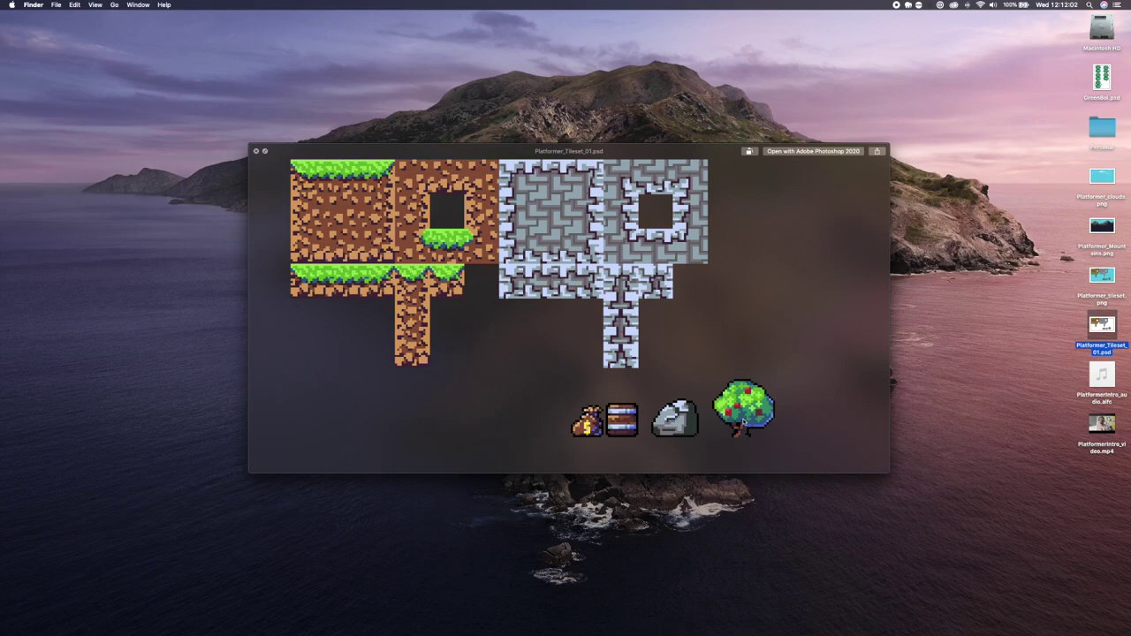
pyautogui.press('space')
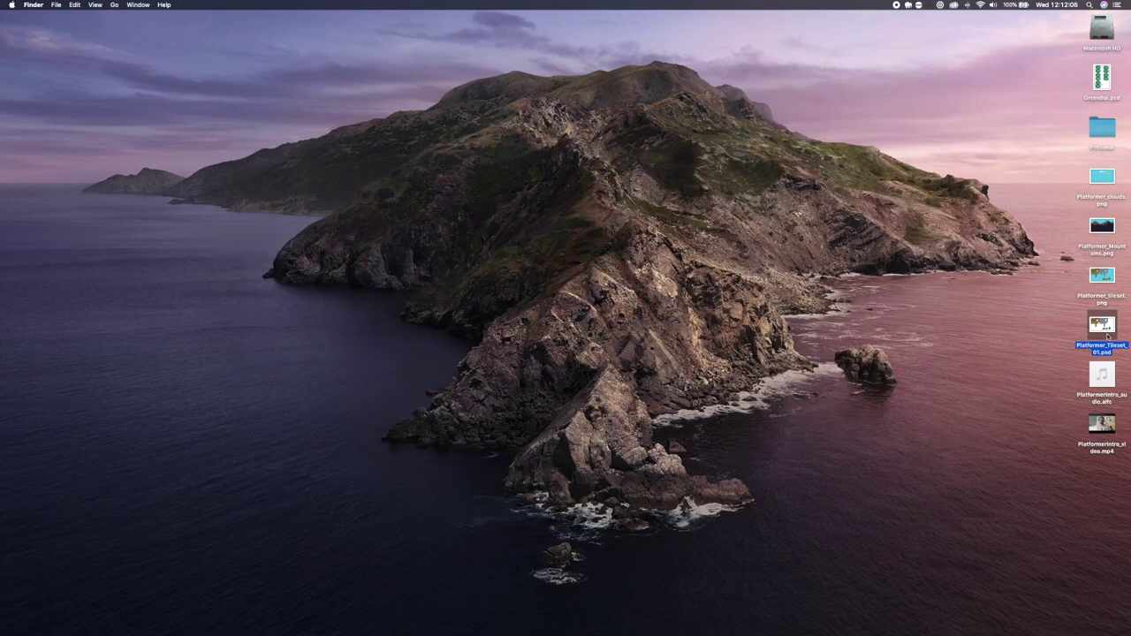
# - Return to Unity, move Platformer_Tileset_01 into the Sprites folder, and import it in Multiple sprite mode at 16 pixels per unit
pyautogui.hotkey('ctrl', 'Right')
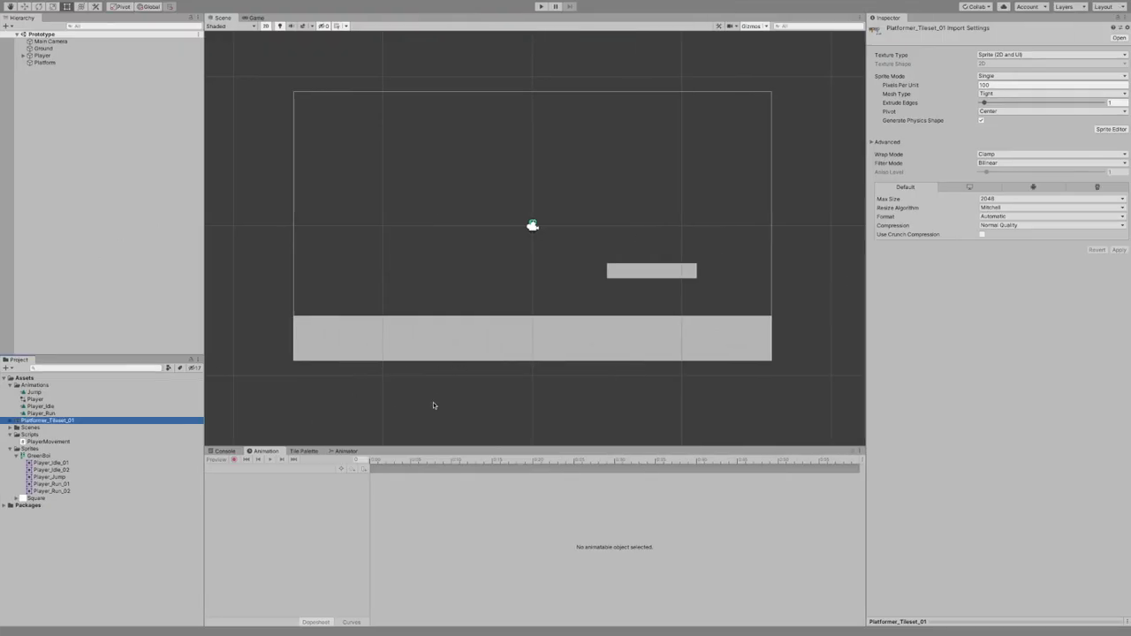
pyautogui.moveTo(33, 422); pyautogui.dragTo(37, 448)
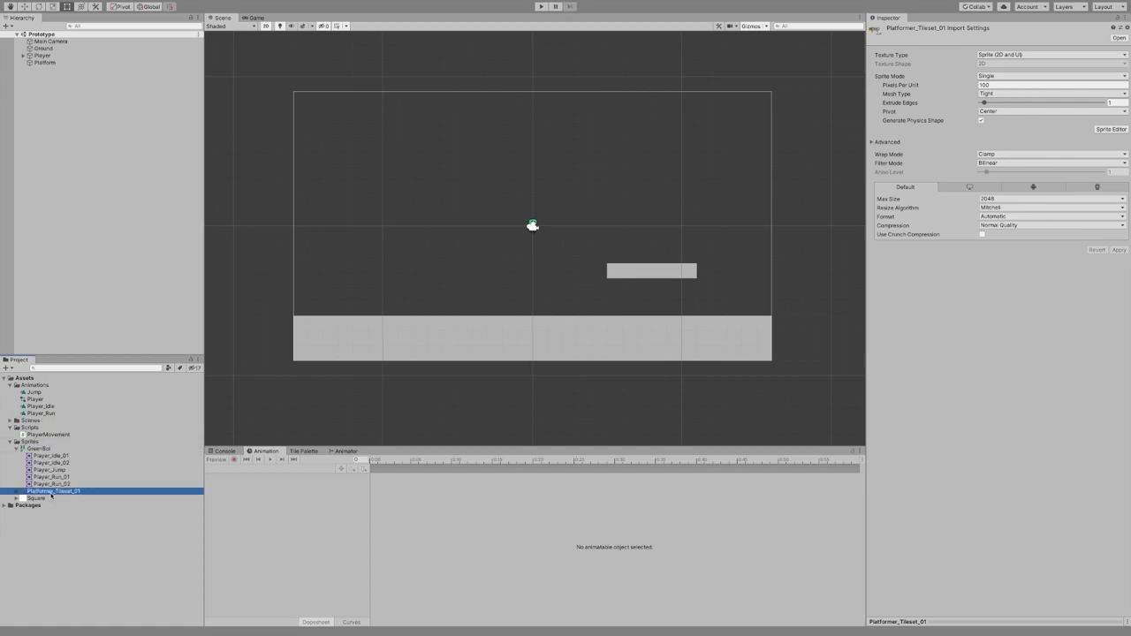
pyautogui.click(983, 77)
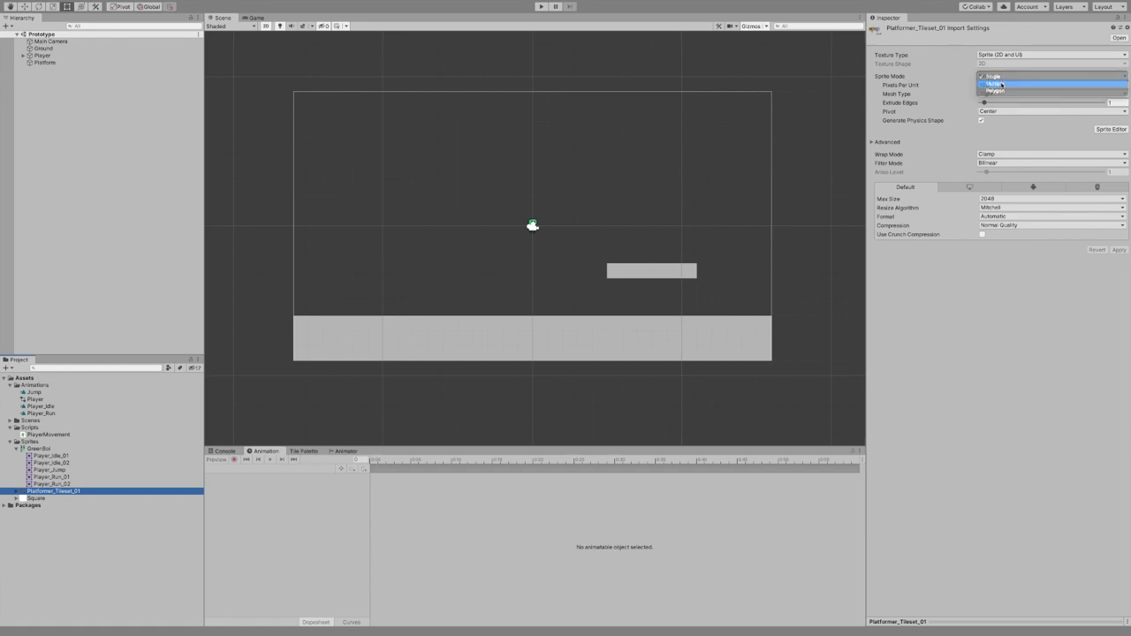
pyautogui.click(1000, 84)
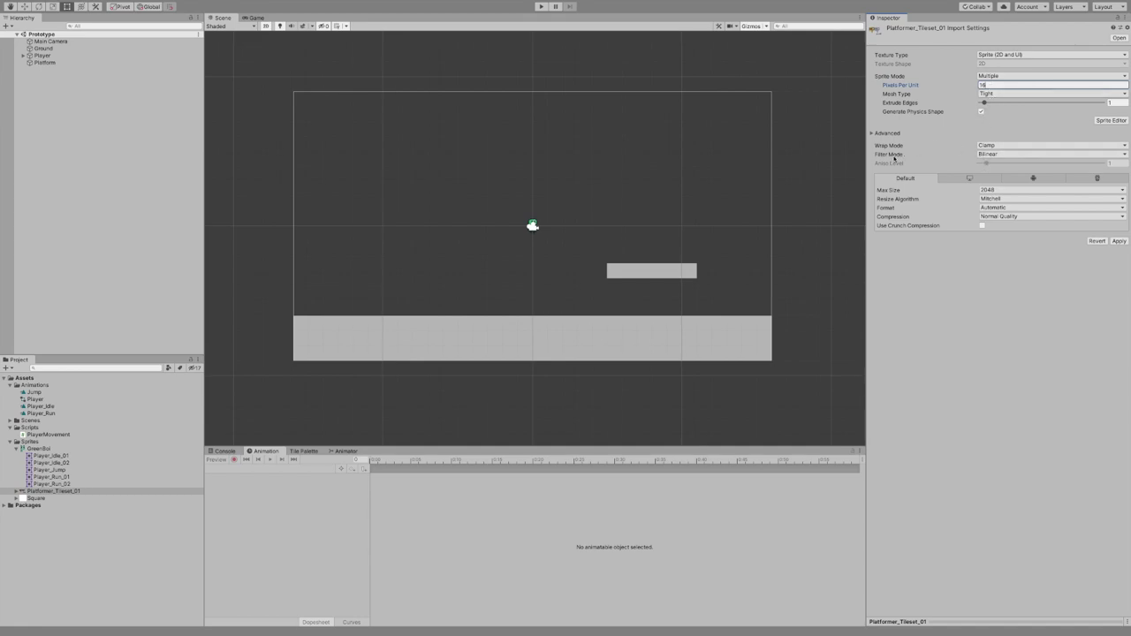
# - Set the tileset's filter mode to Point (no filter), compression to None and max size to 512, and apply the import settings
pyautogui.click(999, 155)
pyautogui.click(996, 146)
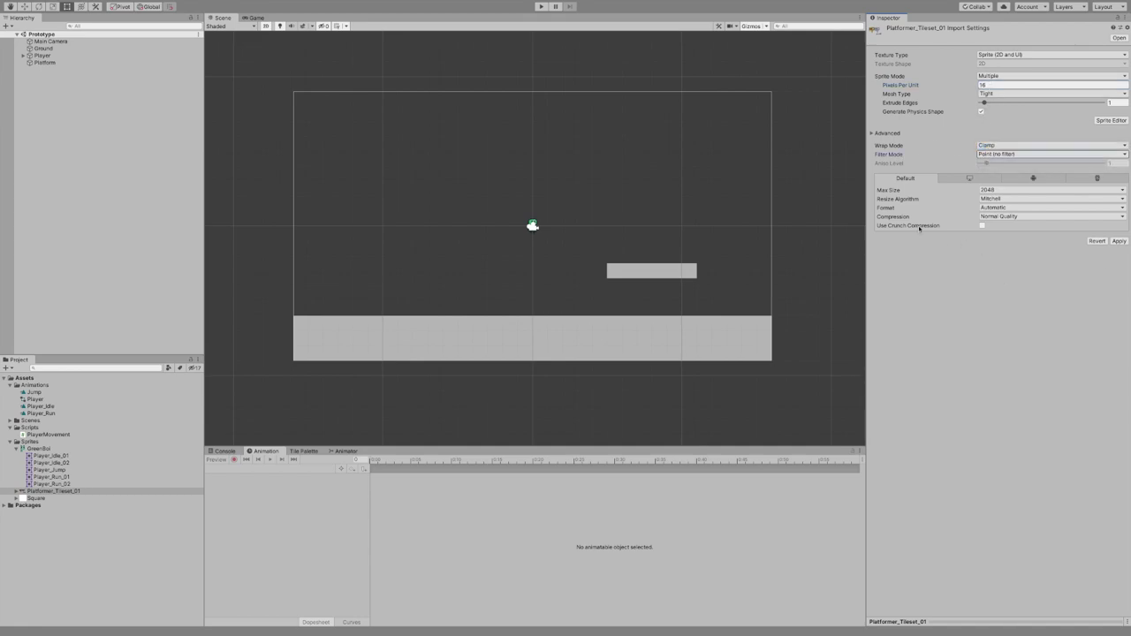
pyautogui.click(998, 218)
pyautogui.click(998, 196)
pyautogui.click(998, 191)
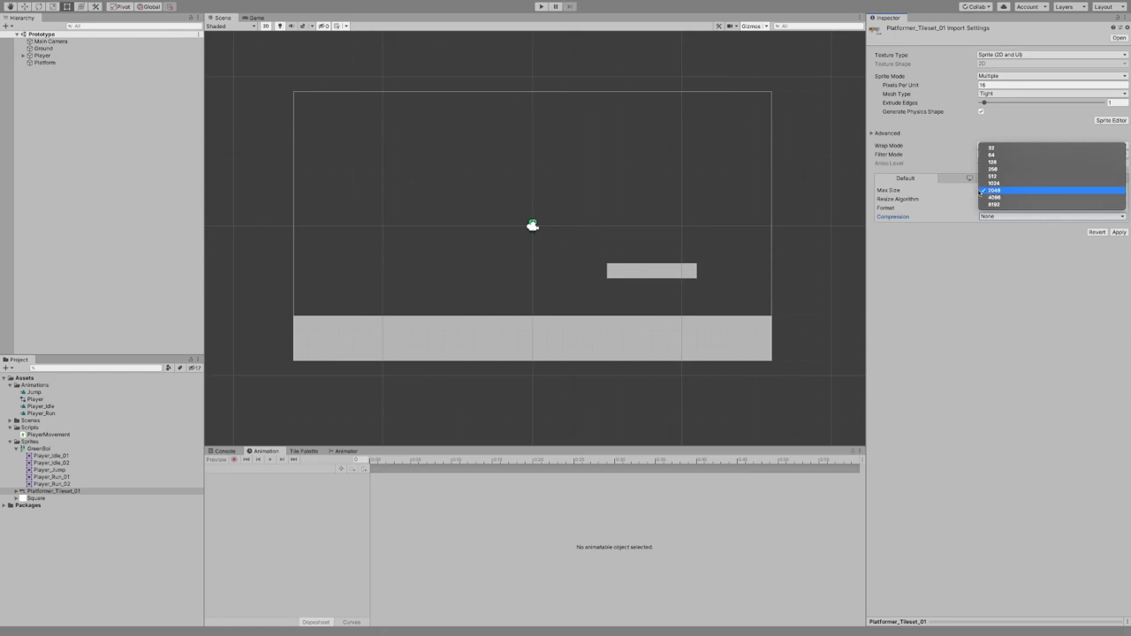
pyautogui.click(1007, 176)
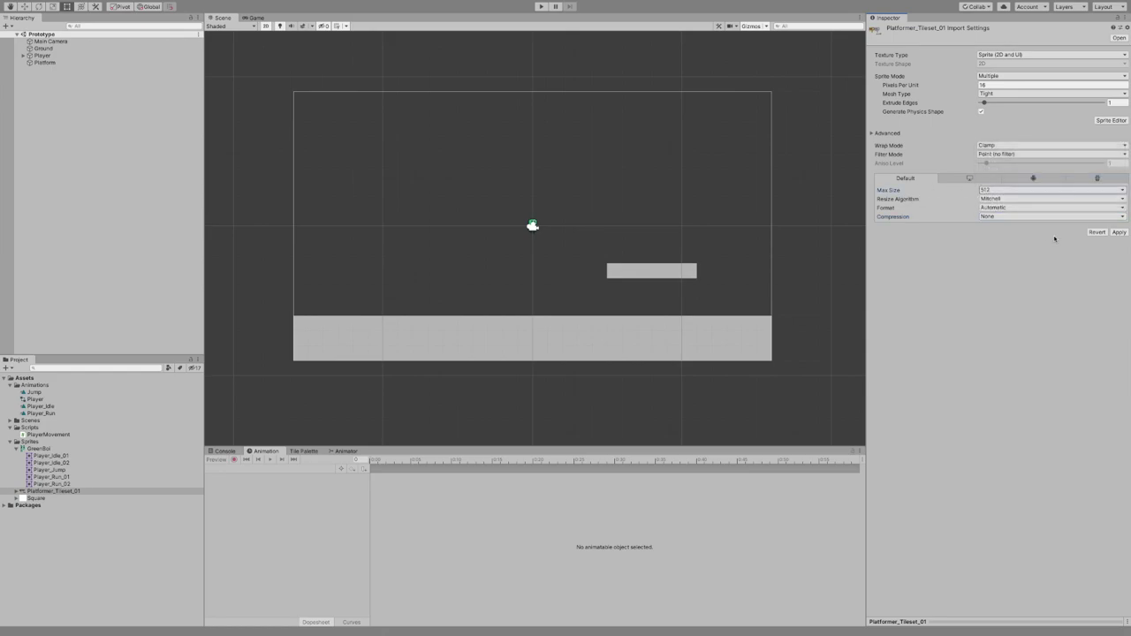
pyautogui.click(1119, 233)
# - Open the tileset in an enlarged Sprite Editor and slice it by grid cell size at 16 × 16 pixels
pyautogui.click(1109, 122)
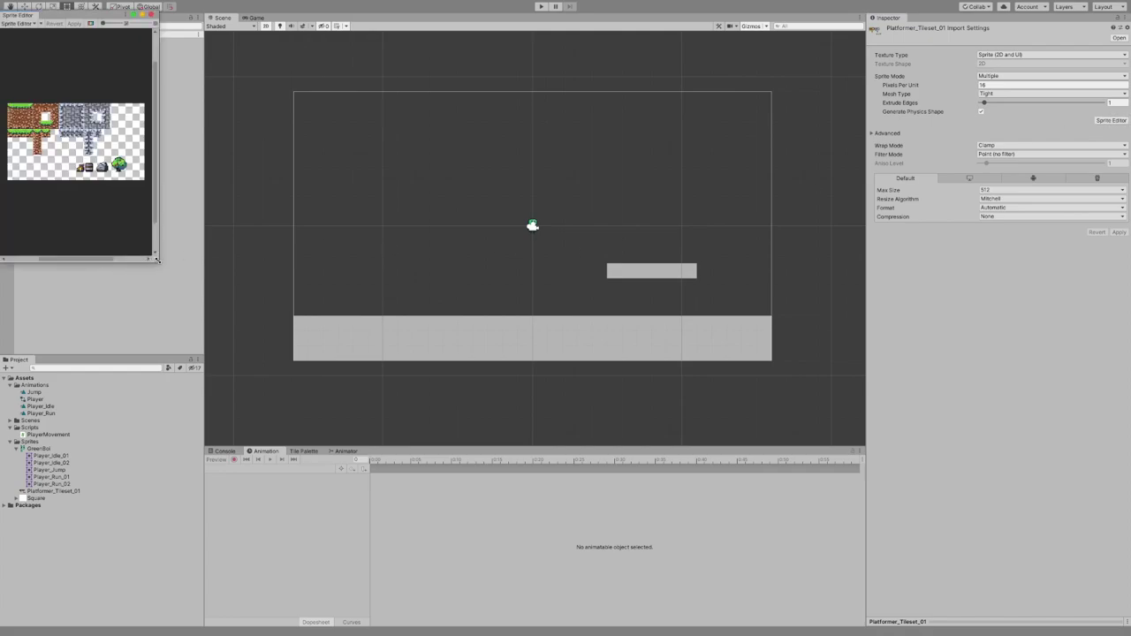
pyautogui.moveTo(157, 260); pyautogui.dragTo(567, 335)
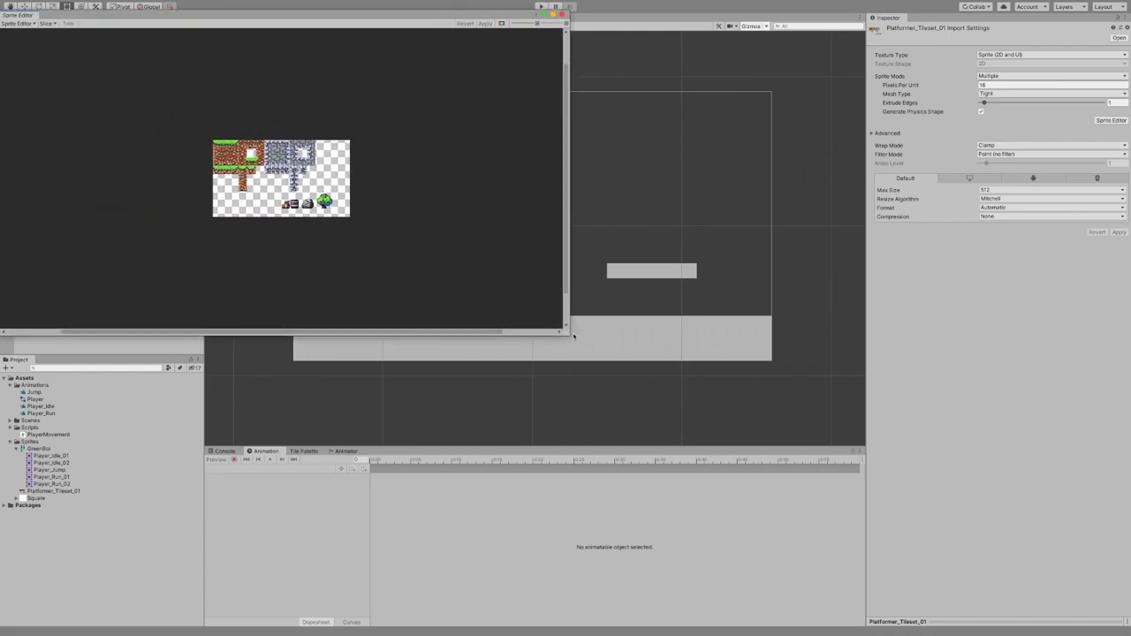
pyautogui.click(50, 25)
pyautogui.click(122, 33)
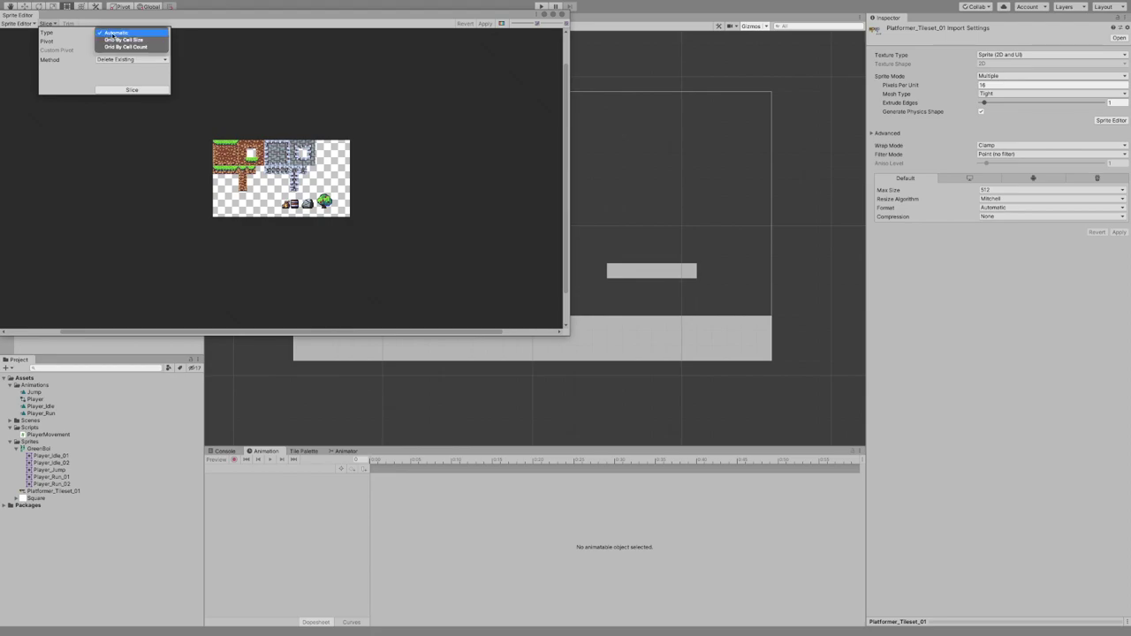
pyautogui.click(120, 46)
pyautogui.click(126, 41)
pyautogui.write('16')
pyautogui.press('Tab')
pyautogui.write('16')
pyautogui.click(132, 90)
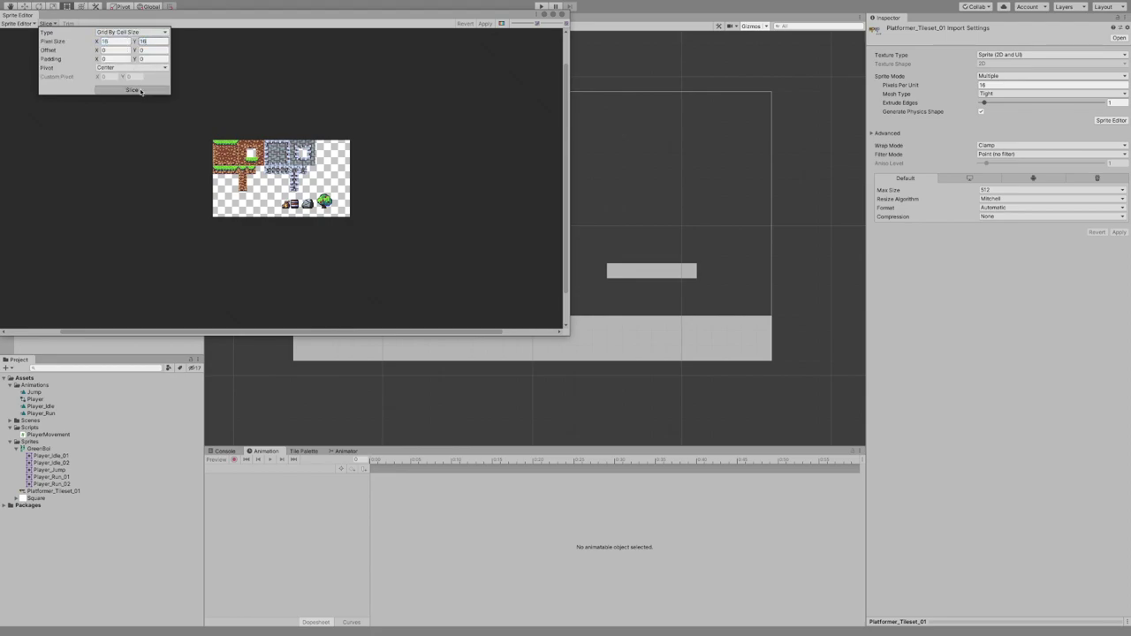
pyautogui.scroll(10, 278, 169)
pyautogui.scroll(-5, 279, 169)
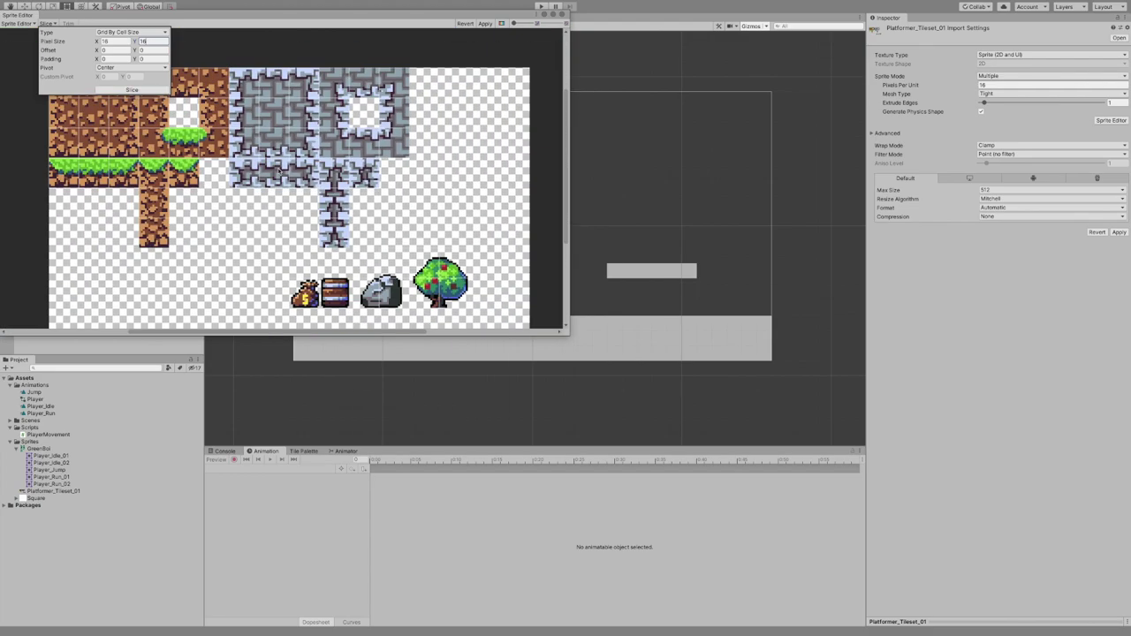
pyautogui.click(172, 50)
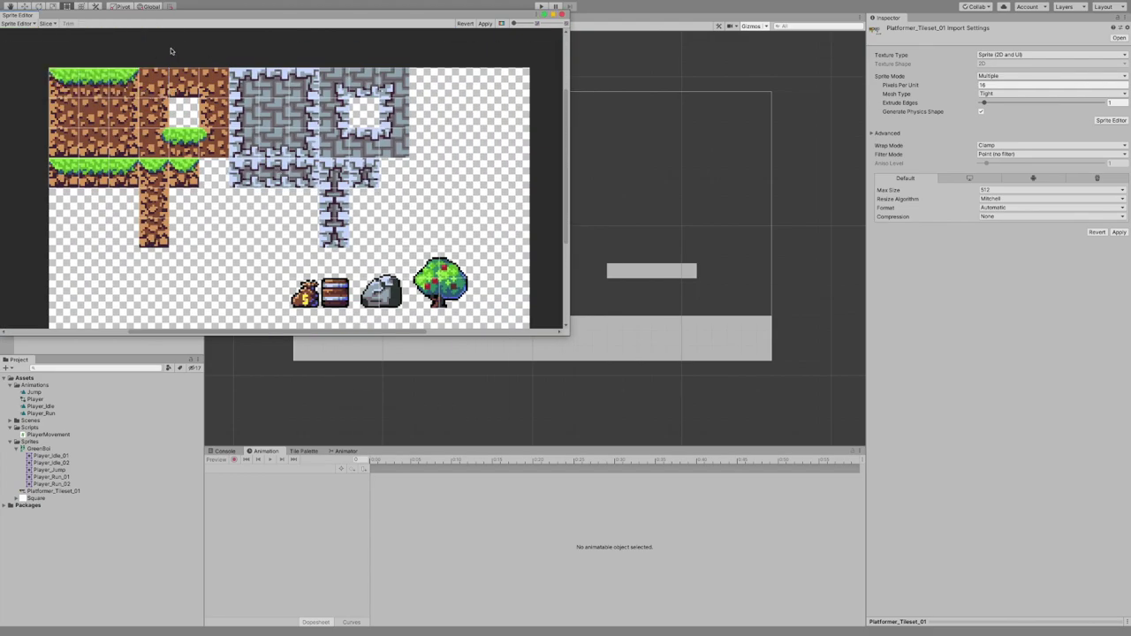
# - Check individual slices across the dirt and stone tiles and apply the slicing to the tileset
pyautogui.click(70, 80)
pyautogui.click(94, 83)
pyautogui.click(123, 84)
pyautogui.click(125, 114)
pyautogui.click(95, 118)
pyautogui.click(69, 119)
pyautogui.click(70, 143)
pyautogui.click(97, 144)
pyautogui.click(146, 145)
pyautogui.click(191, 147)
pyautogui.click(214, 147)
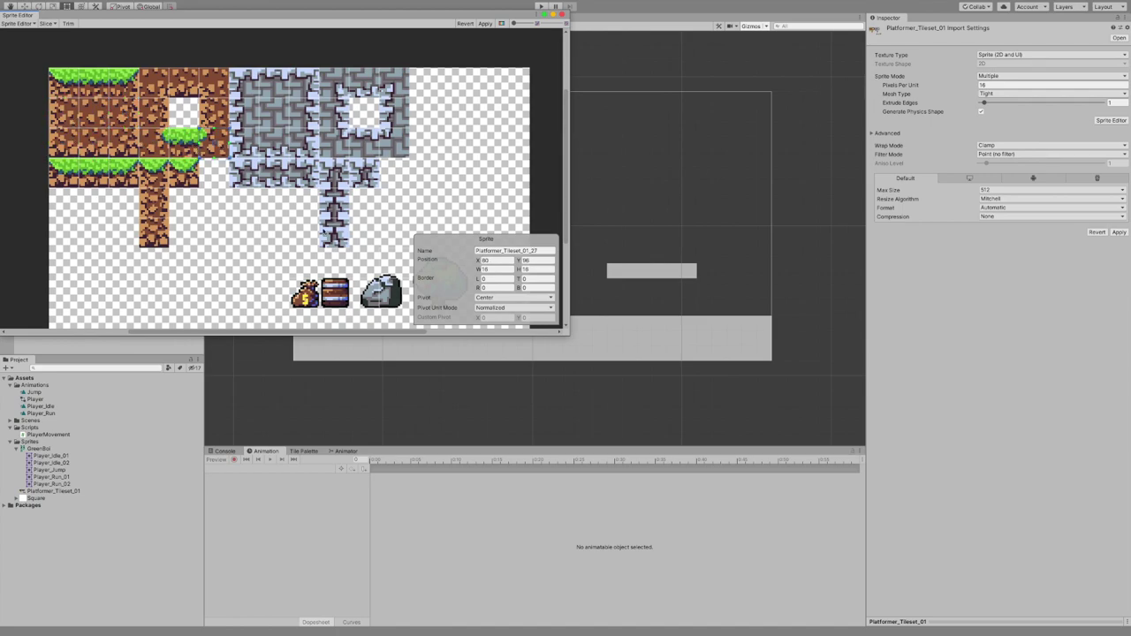
pyautogui.click(335, 233)
pyautogui.click(335, 204)
pyautogui.click(335, 174)
pyautogui.click(363, 174)
pyautogui.click(362, 144)
pyautogui.click(485, 24)
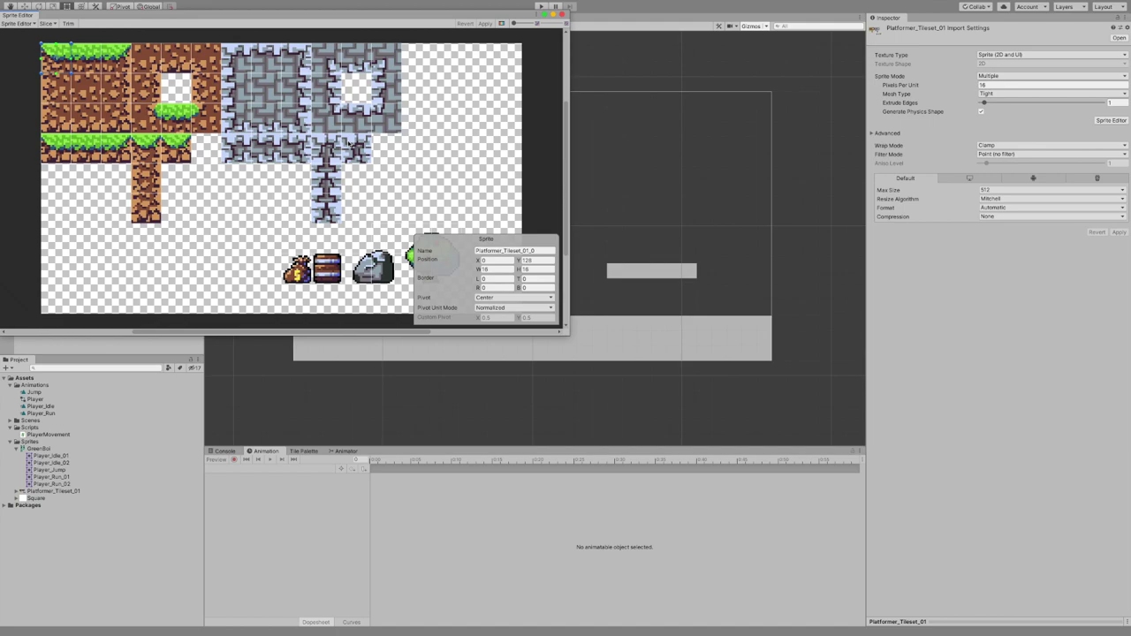
# - Switch the Sprite Editor to Custom Physics Shape mode for the tileset
pyautogui.click(20, 23)
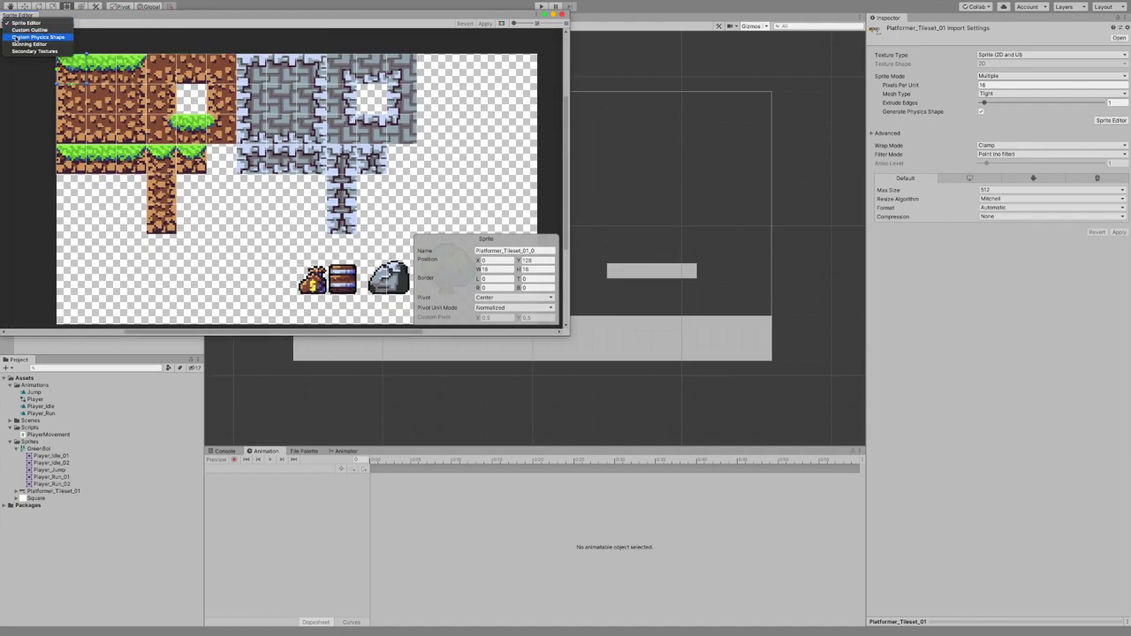
pyautogui.click(24, 38)
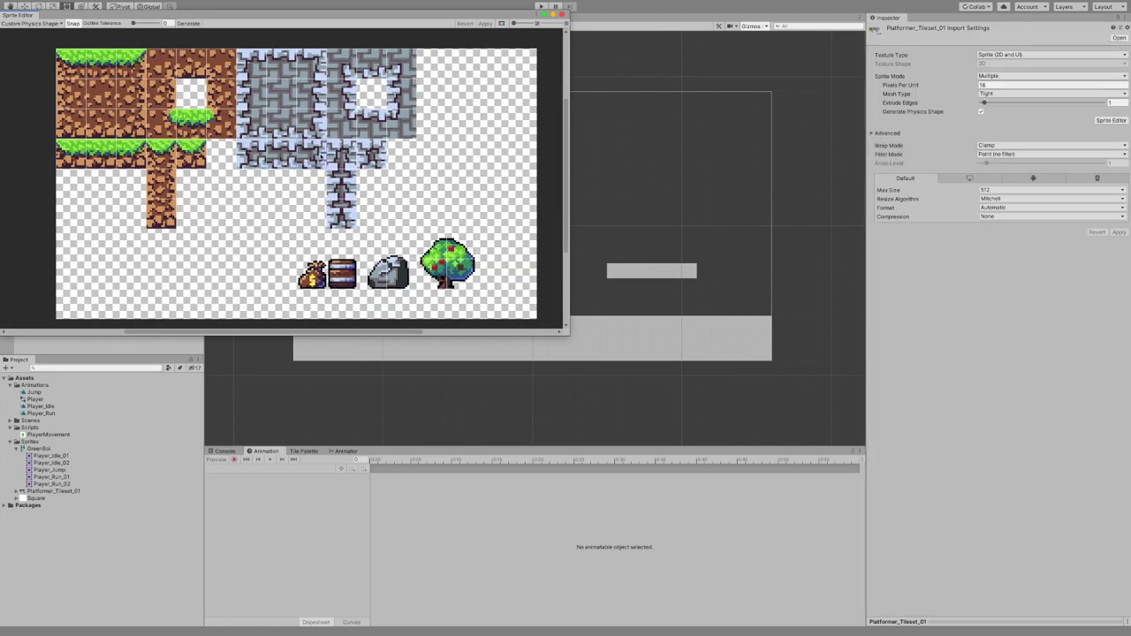
pyautogui.click(183, 26)
# - Examine the physics shape outlines up close on the stone tiles and around the rock and tree sprites
pyautogui.scroll(4, 284, 115)
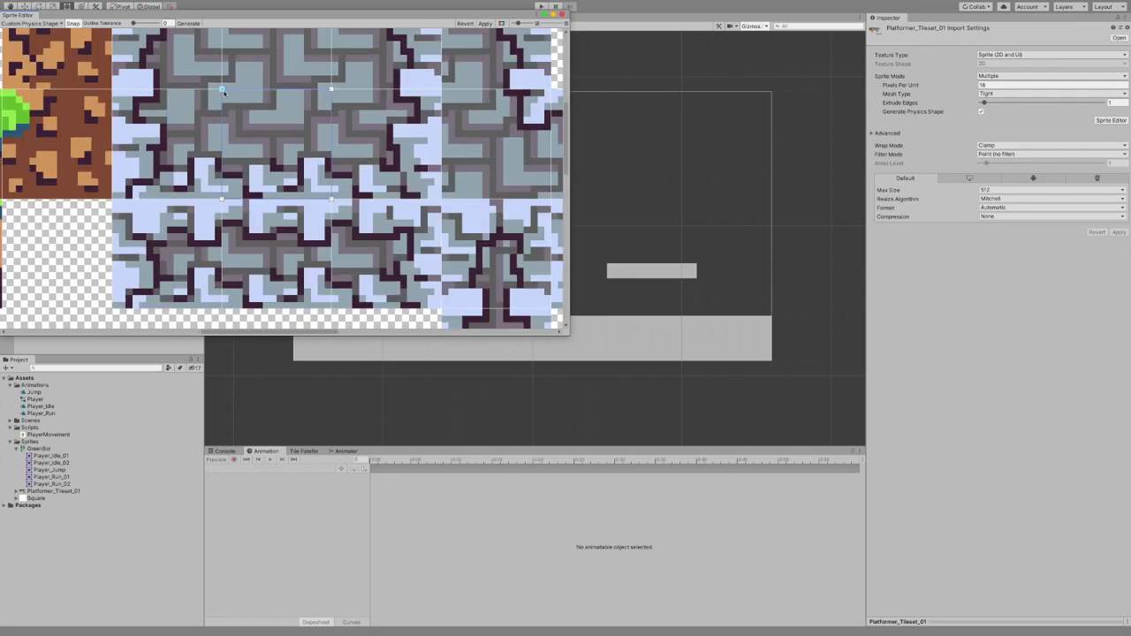
pyautogui.scroll(-5, 206, 113)
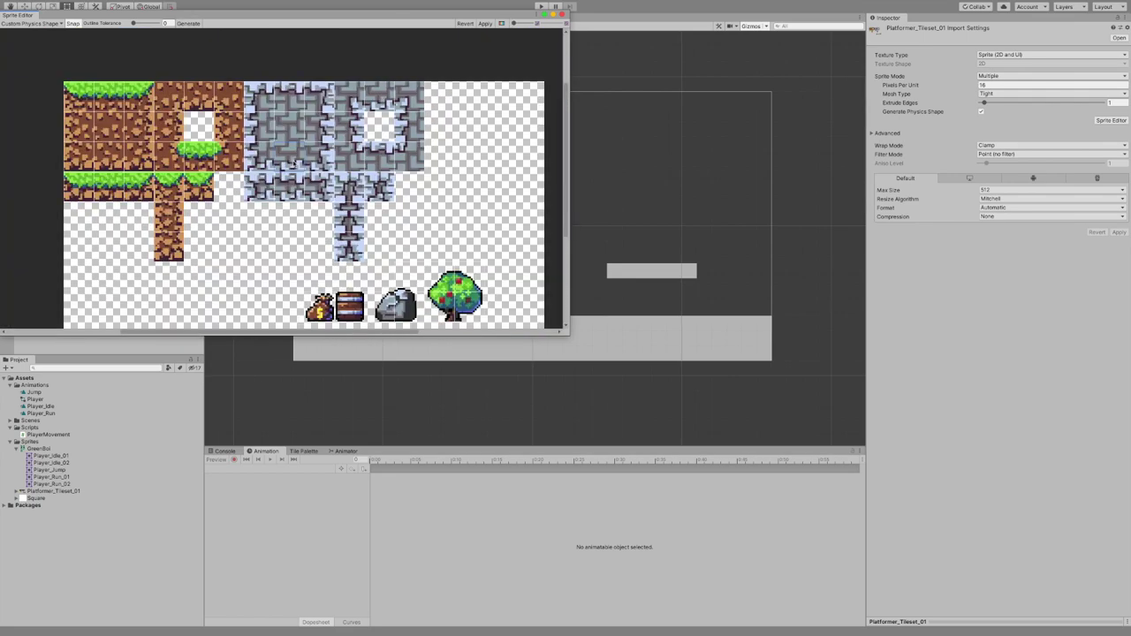
pyautogui.scroll(1, 389, 310)
pyautogui.scroll(3, 396, 302)
pyautogui.scroll(-3, 398, 301)
pyautogui.scroll(2, 399, 301)
pyautogui.scroll(-2, 400, 301)
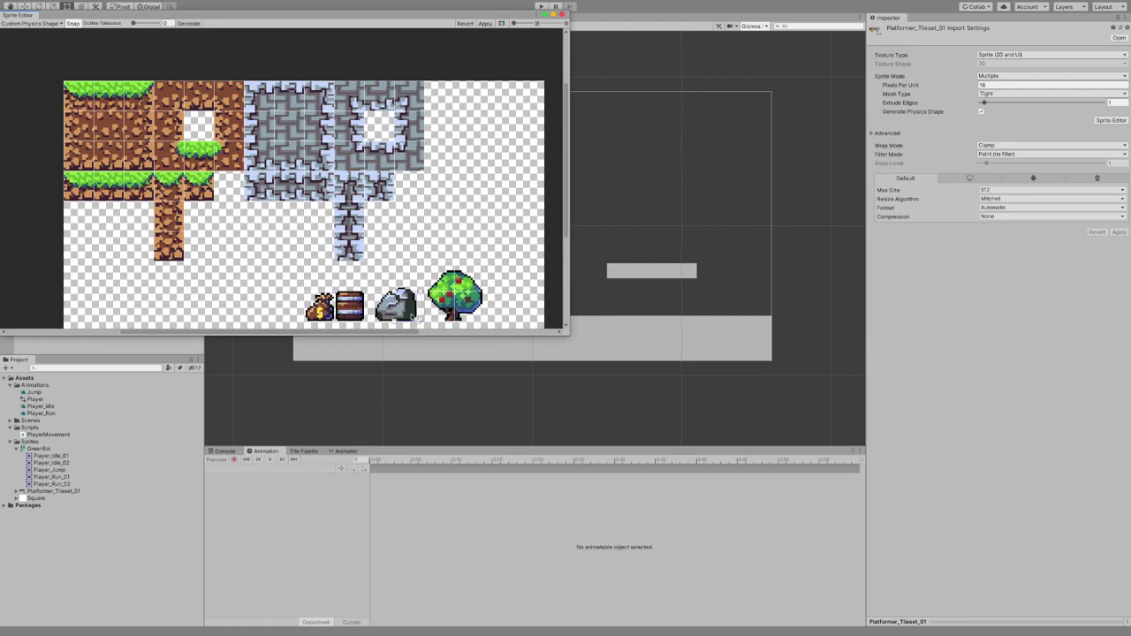
pyautogui.scroll(4, 414, 316)
pyautogui.scroll(-1, 414, 315)
pyautogui.scroll(1, 414, 315)
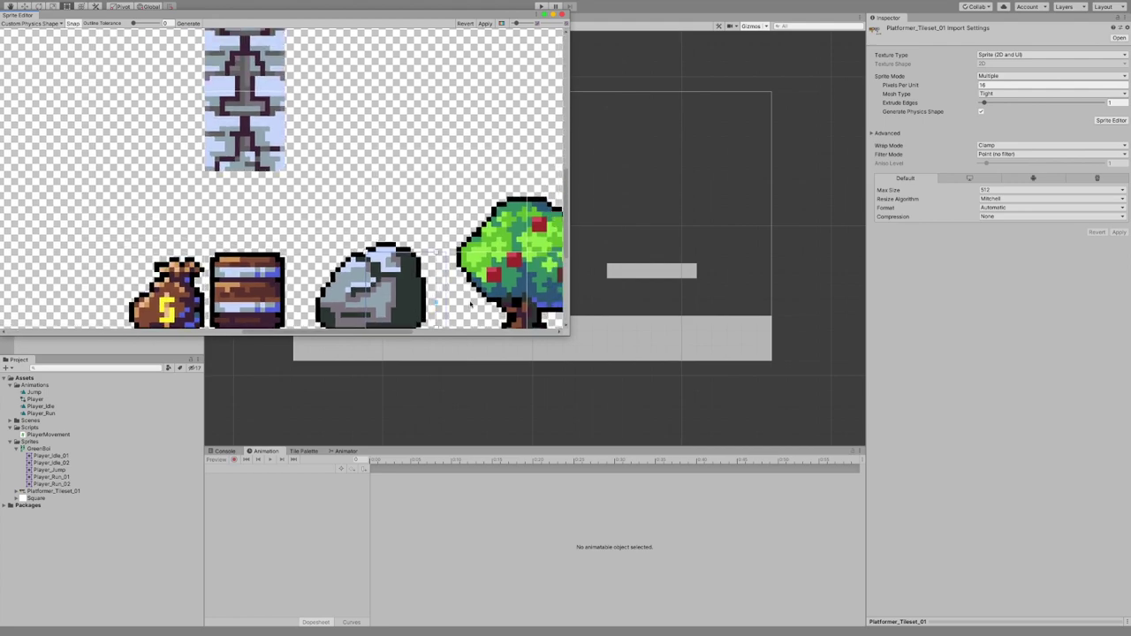
# - Adjust the physics outline corners on the rock's right-hand tiles to fit its contour, check its left tile, and apply the changes
pyautogui.moveTo(471, 303); pyautogui.dragTo(432, 268, button='middle')
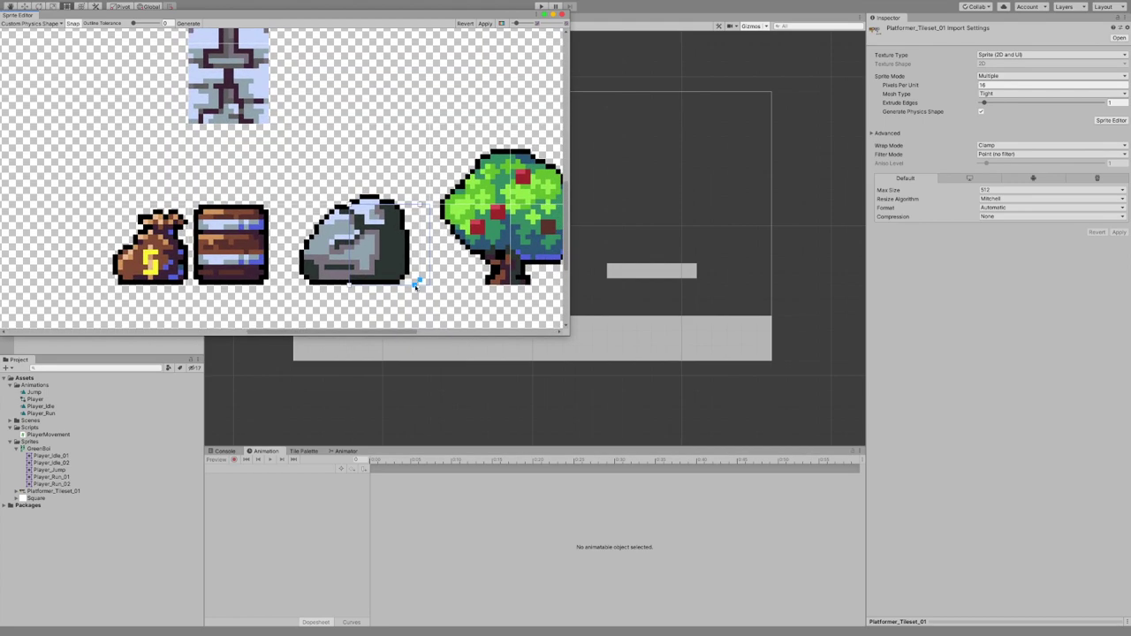
pyautogui.moveTo(415, 285); pyautogui.dragTo(402, 283)
pyautogui.moveTo(420, 206); pyautogui.dragTo(400, 205)
pyautogui.click(434, 237)
pyautogui.click(398, 247)
pyautogui.click(376, 202)
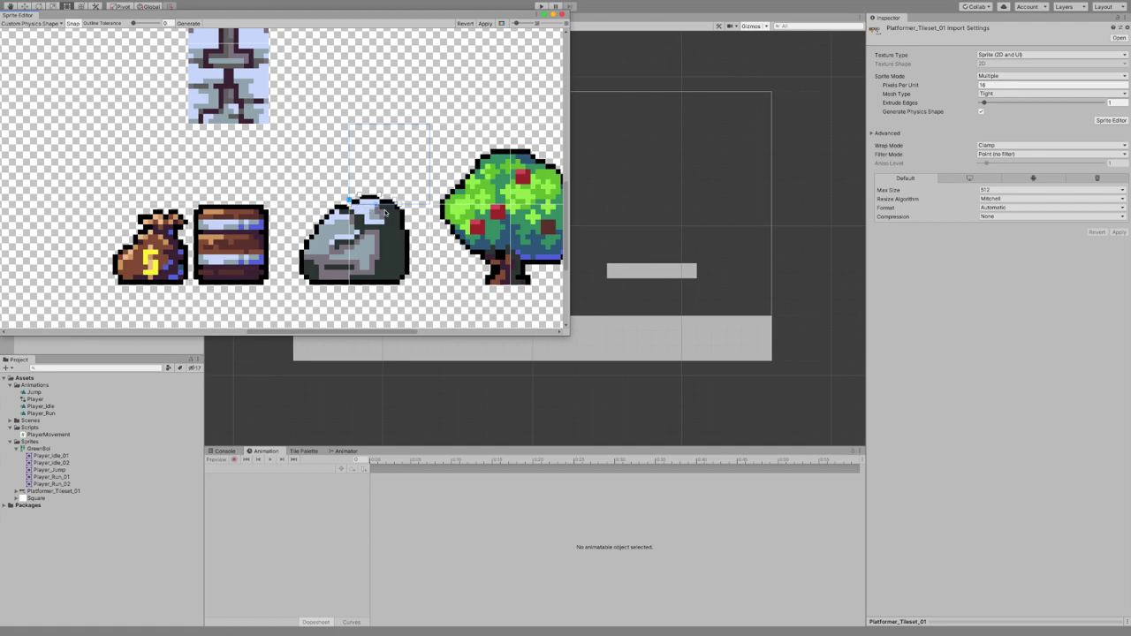
pyautogui.click(339, 217)
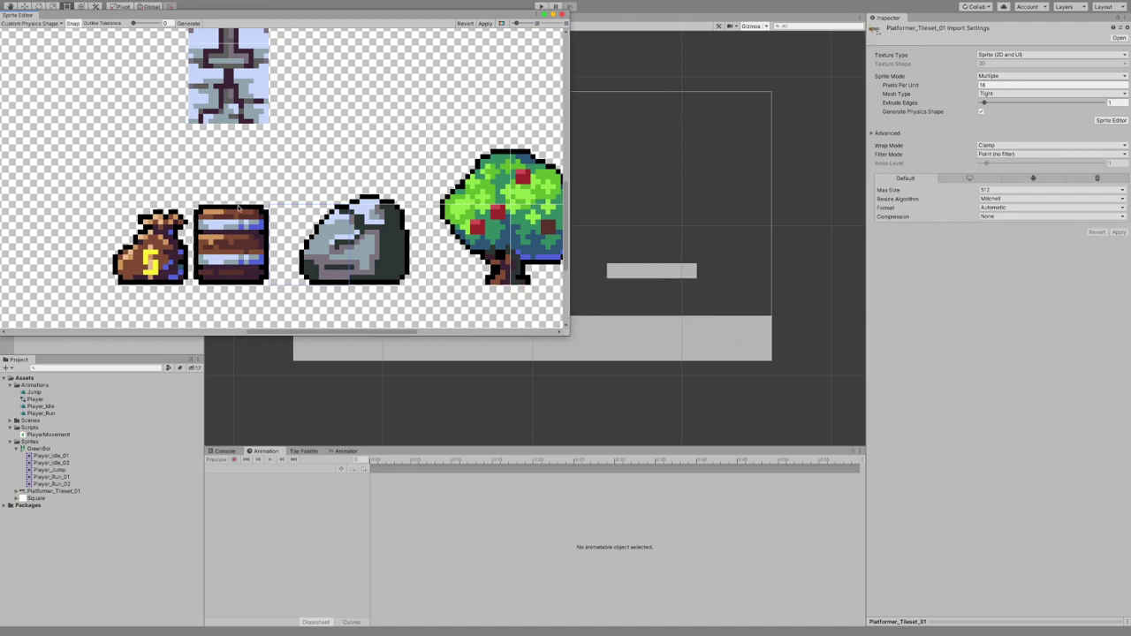
pyautogui.click(483, 23)
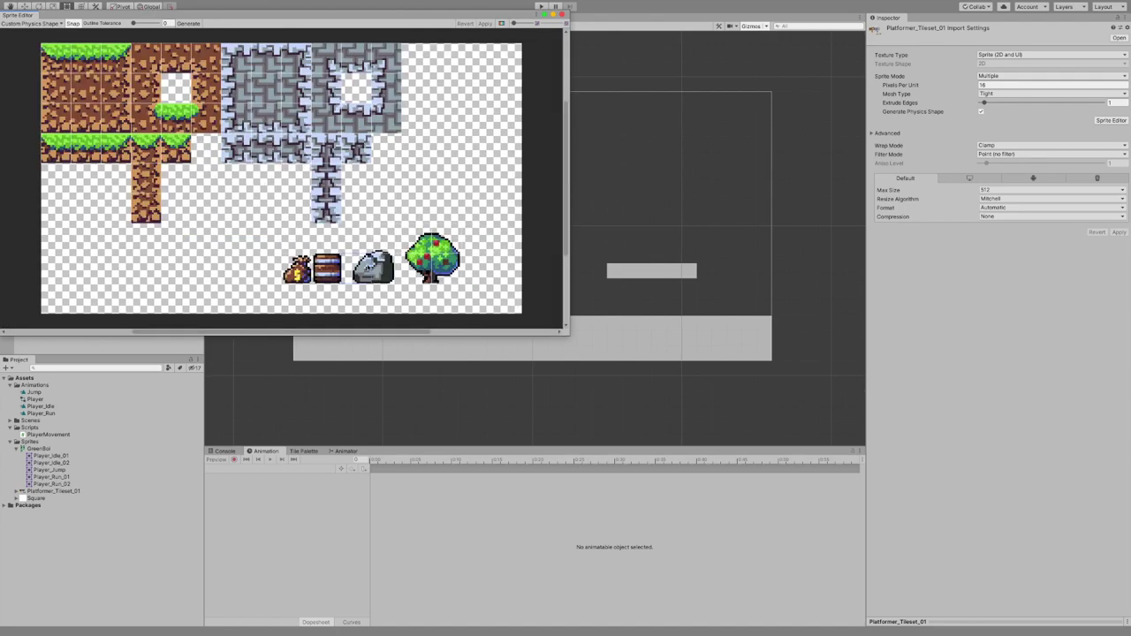
# - Tighten the physics outline on the rock's left tile by moving its corner points onto the rock's edge
pyautogui.scroll(5, 358, 261)
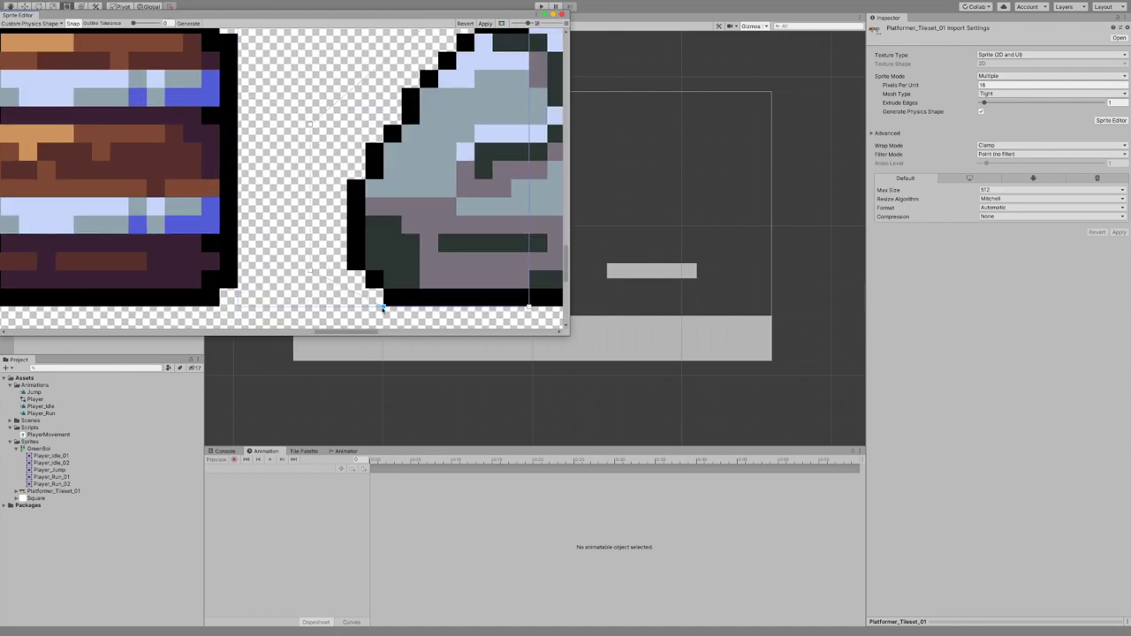
pyautogui.scroll(-3, 383, 155)
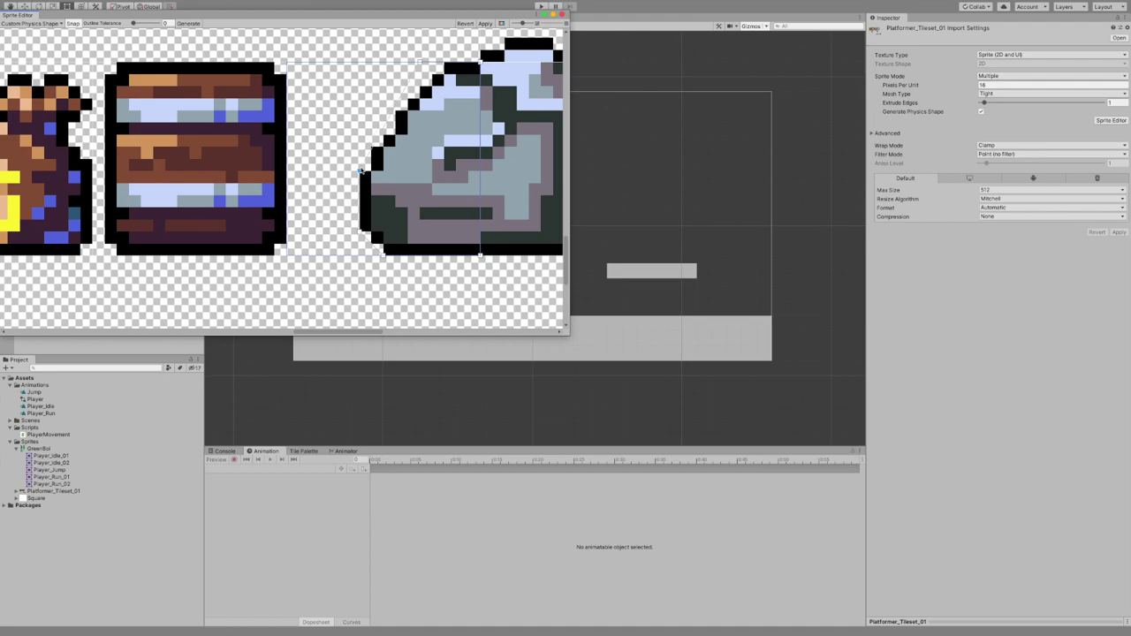
pyautogui.scroll(-3, 439, 71)
pyautogui.moveTo(534, 95); pyautogui.dragTo(527, 96)
pyautogui.moveTo(534, 203); pyautogui.dragTo(542, 196)
pyautogui.moveTo(534, 139); pyautogui.dragTo(534, 103)
# - Generate a physics outline for the next prop tile, pull its two left corner points slightly inward, and apply the changes
pyautogui.click(268, 164)
pyautogui.click(188, 23)
pyautogui.moveTo(226, 96); pyautogui.dragTo(233, 97)
pyautogui.moveTo(226, 209); pyautogui.dragTo(233, 210)
pyautogui.hotkey('ctrl', 'z')
pyautogui.hotkey('ctrl', 'z')
pyautogui.moveTo(226, 96); pyautogui.dragTo(233, 96)
pyautogui.moveTo(227, 209); pyautogui.dragTo(233, 209)
pyautogui.click(485, 24)
# - Generate a physics outline for the tree and move the corner points of its left-hand tiles onto the trunk and foliage edges
pyautogui.click(298, 269)
pyautogui.click(422, 272)
pyautogui.scroll(10, 429, 276)
pyautogui.scroll(-3, 252, 287)
pyautogui.click(199, 24)
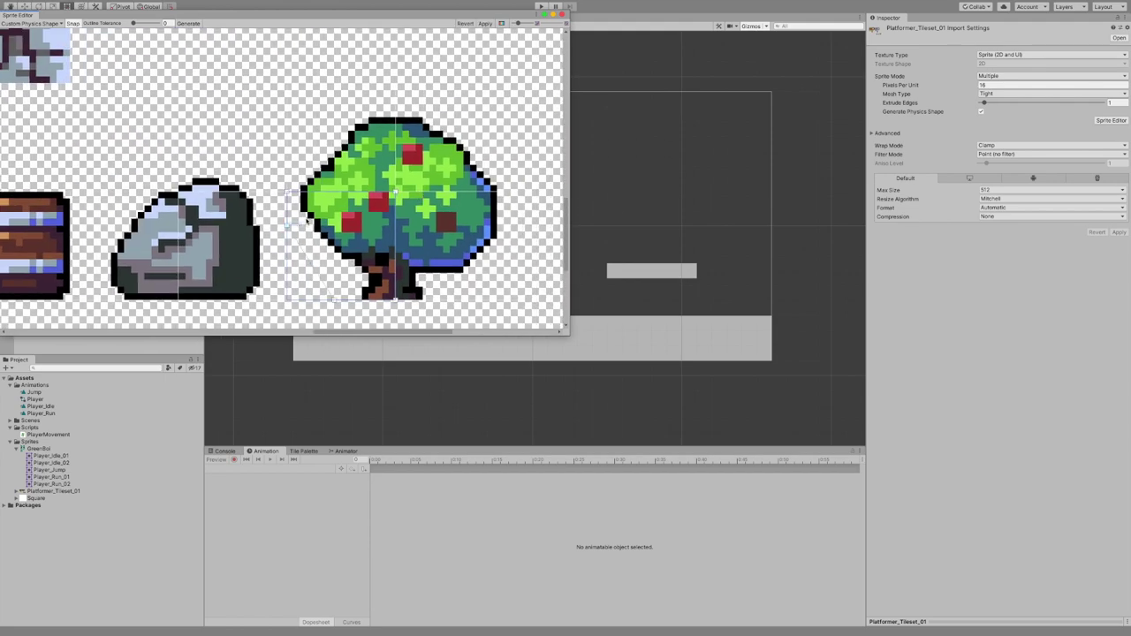
pyautogui.moveTo(288, 299); pyautogui.dragTo(361, 299)
pyautogui.click(313, 184)
pyautogui.moveTo(288, 186); pyautogui.dragTo(301, 186)
pyautogui.moveTo(315, 116); pyautogui.dragTo(396, 117)
# - Fit the physics outlines of the tree's right-hand tiles to the foliage and trunk base, and apply the changes
pyautogui.click(408, 139)
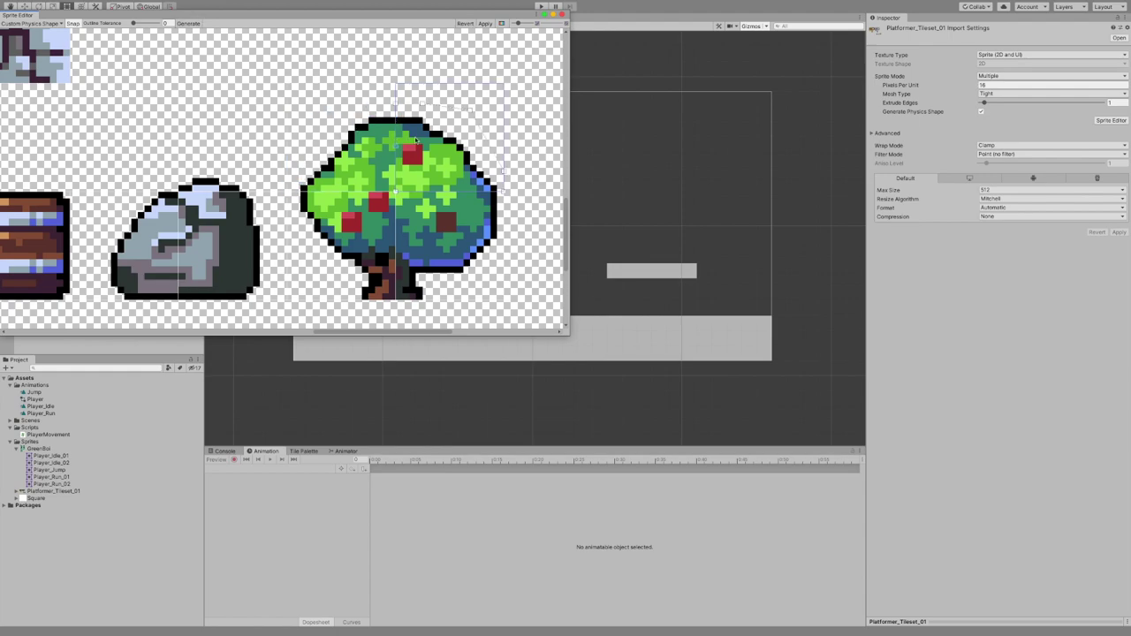
pyautogui.click(500, 197)
pyautogui.moveTo(501, 244); pyautogui.dragTo(496, 238)
pyautogui.moveTo(463, 285); pyautogui.dragTo(423, 299)
pyautogui.scroll(-6, 417, 279)
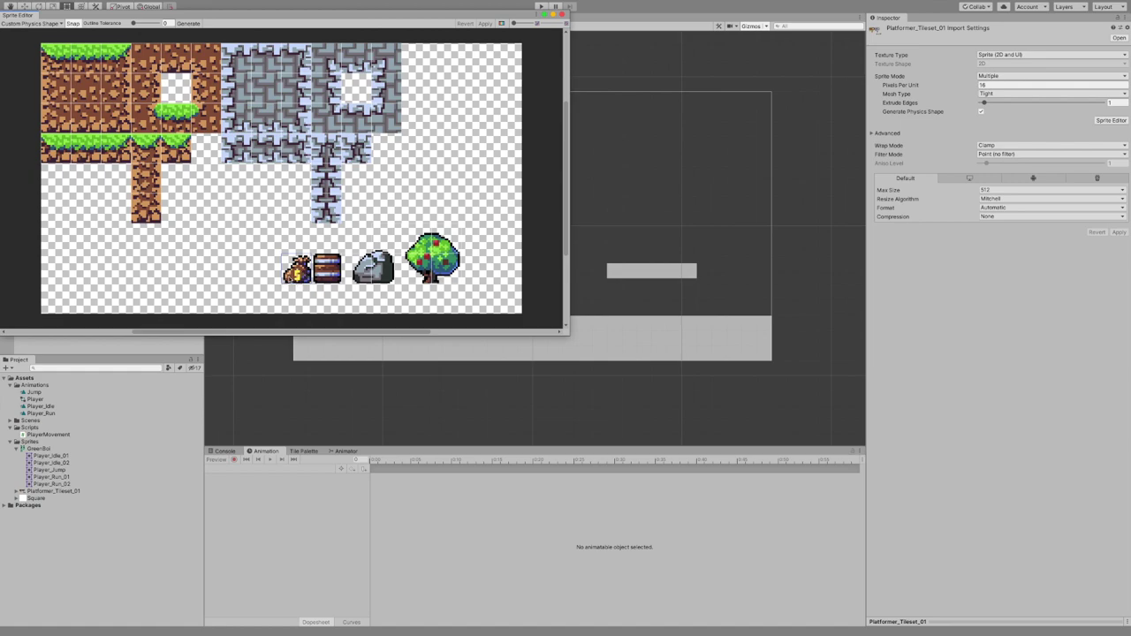
# - Generate the money sack's physics outline, fit it to the sack, apply the changes, and close the Sprite Editor
pyautogui.click(187, 31)
pyautogui.click(297, 270)
pyautogui.scroll(6, 318, 274)
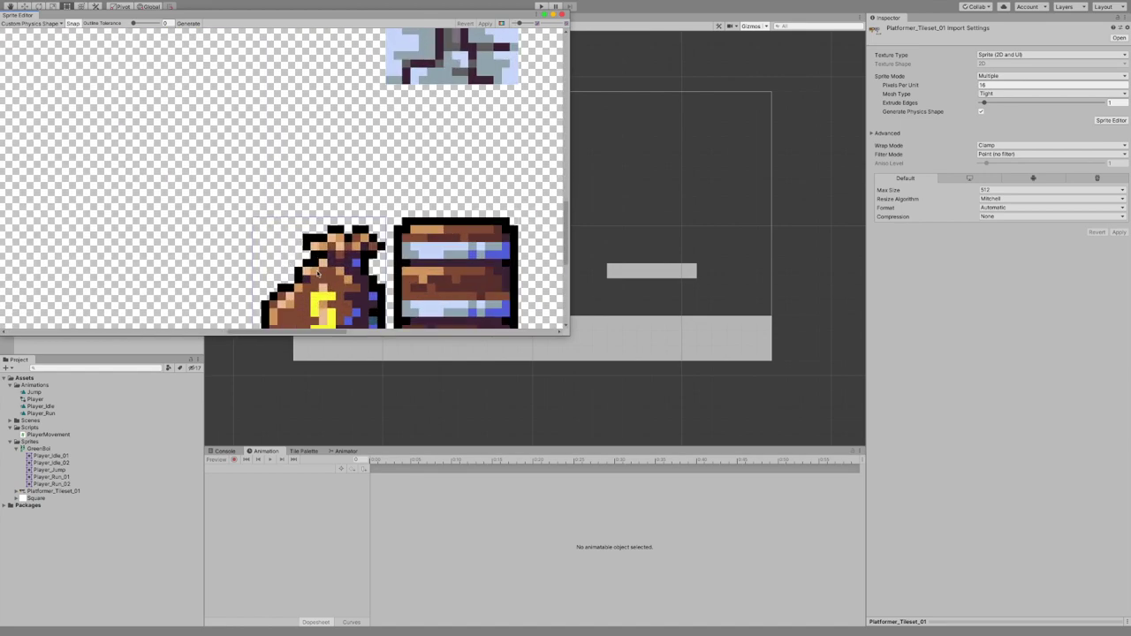
pyautogui.click(188, 22)
pyautogui.scroll(-4, 271, 227)
pyautogui.scroll(2, 266, 237)
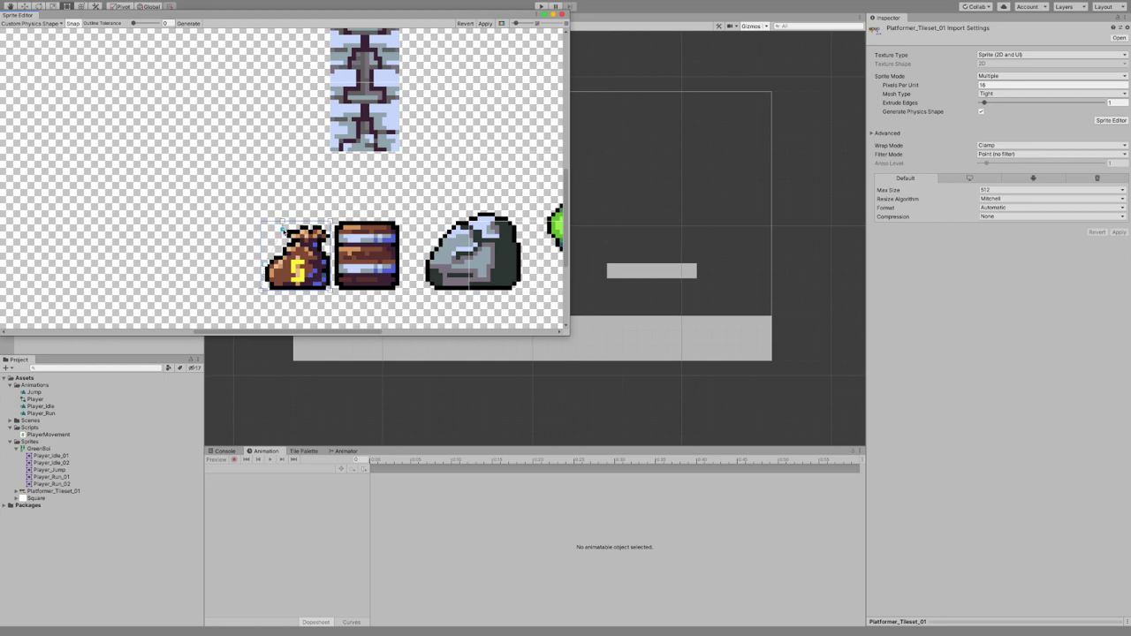
pyautogui.scroll(-1, 287, 226)
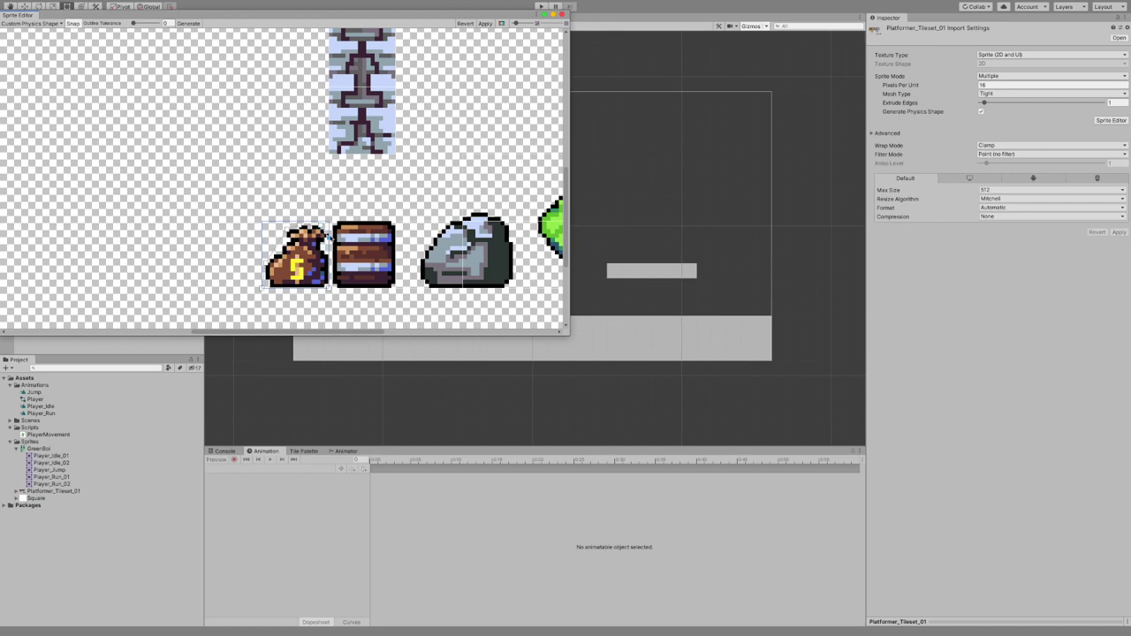
pyautogui.click(266, 288)
pyautogui.click(483, 24)
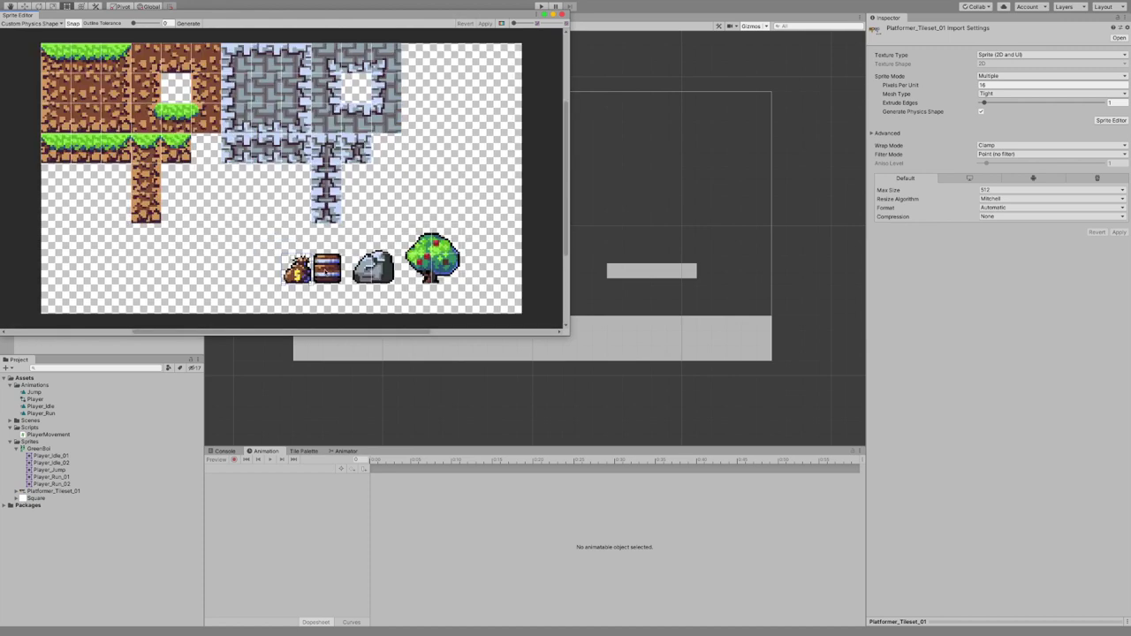
pyautogui.click(561, 14)
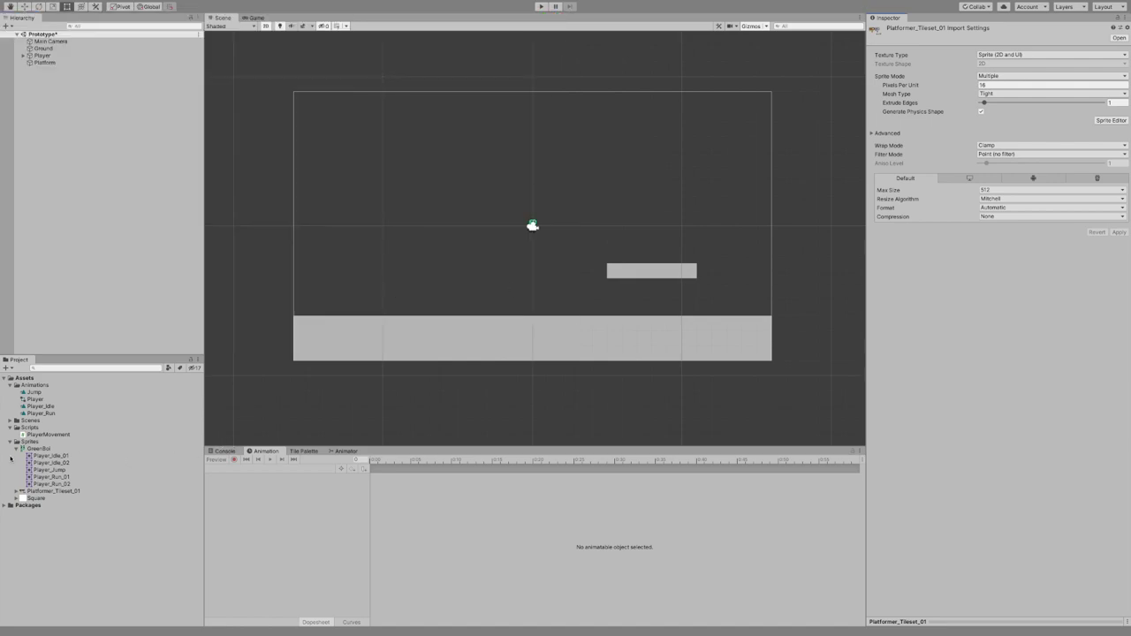
# - Expand the sliced tileset asset and place its sprite Platformer_Tileset_01_0 in the scene above the ground's left end
pyautogui.click(17, 493)
pyautogui.click(58, 509)
pyautogui.scroll(-5, 58, 507)
pyautogui.scroll(10, 58, 508)
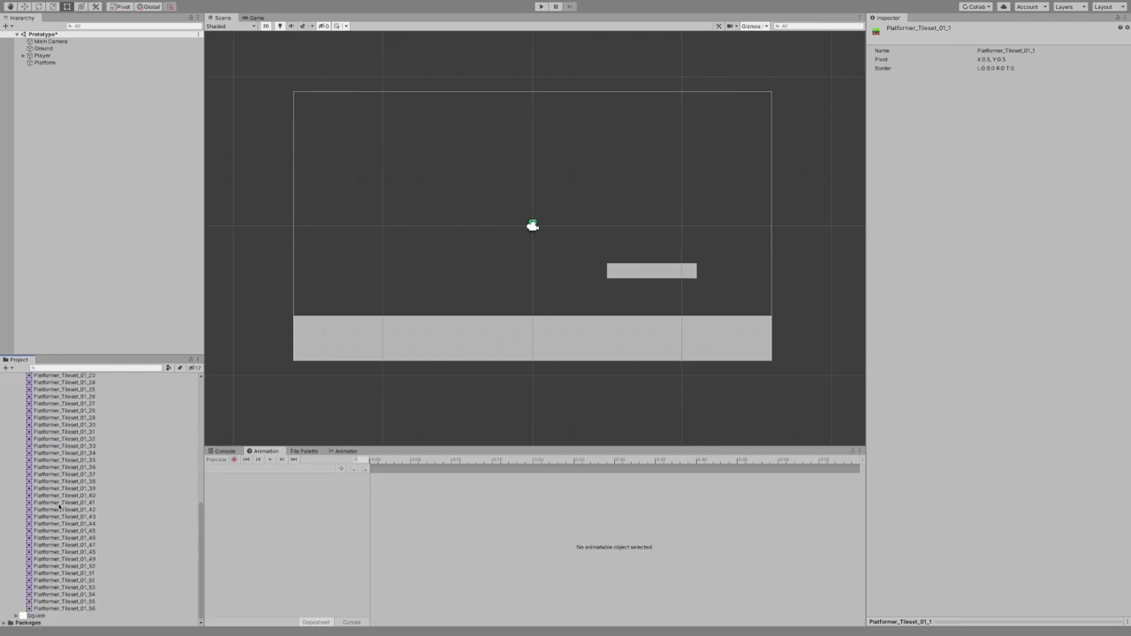
pyautogui.click(58, 513)
pyautogui.click(53, 491)
pyautogui.click(58, 498)
pyautogui.moveTo(58, 498); pyautogui.dragTo(339, 285)
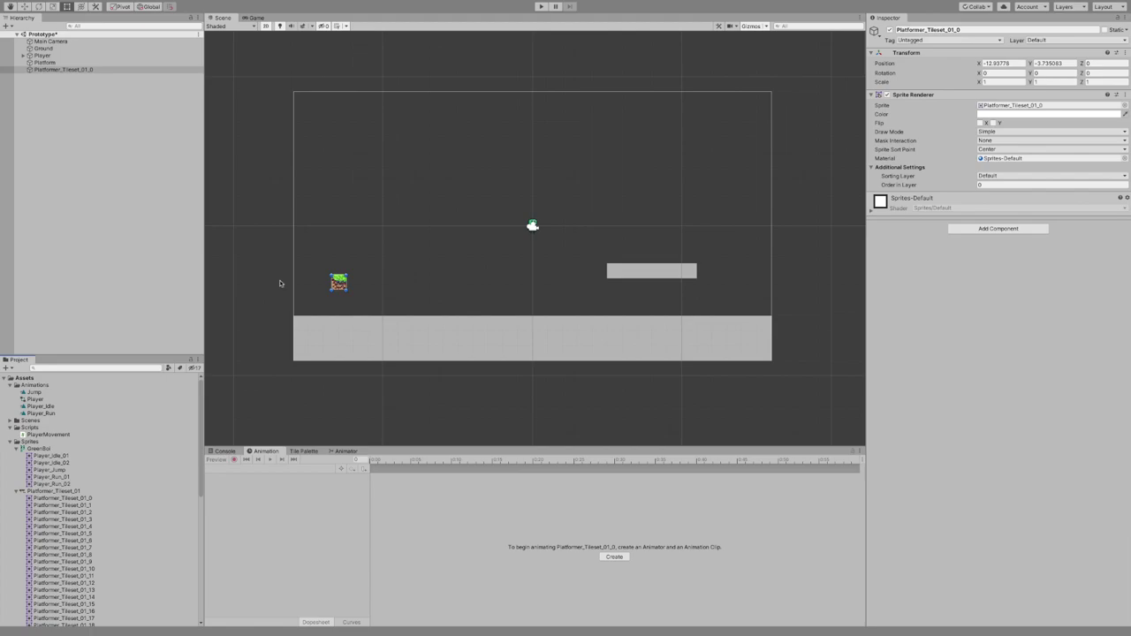
# - Delete the trial grass tile from the scene
pyautogui.click(342, 303)
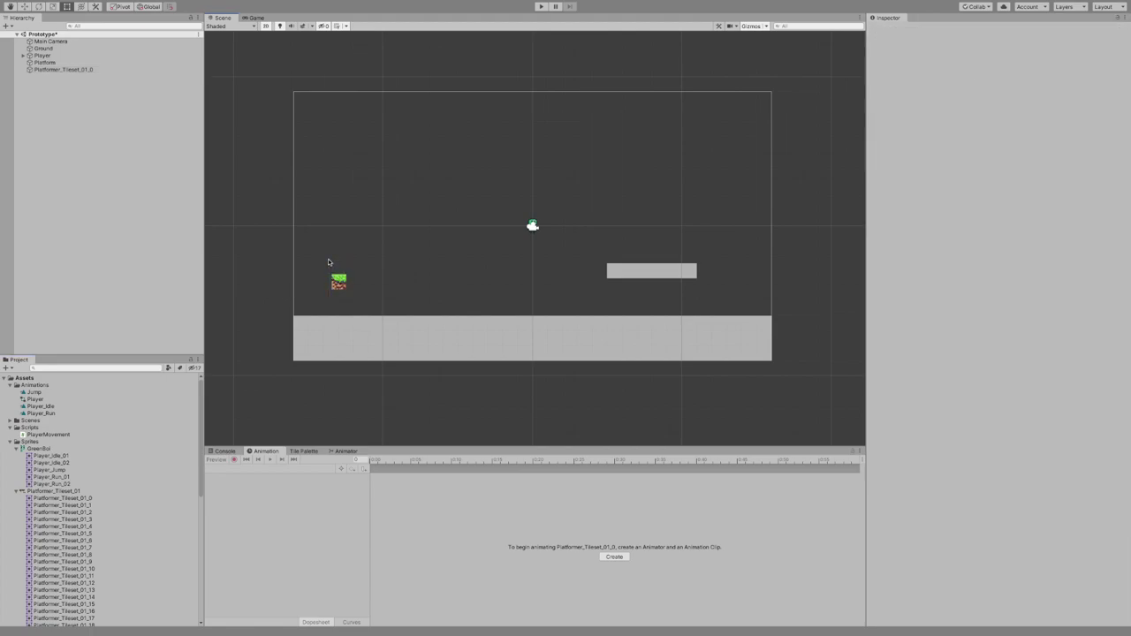
pyautogui.moveTo(329, 262); pyautogui.dragTo(377, 309)
pyautogui.press('Delete')
# - Save the Prototype scene and collapse the tileset, the player sprite sheet and the Sprites folder in the project assets
pyautogui.scroll(-1, 348, 295)
pyautogui.scroll(-1, 348, 295)
pyautogui.hotkey('ctrl', 's')
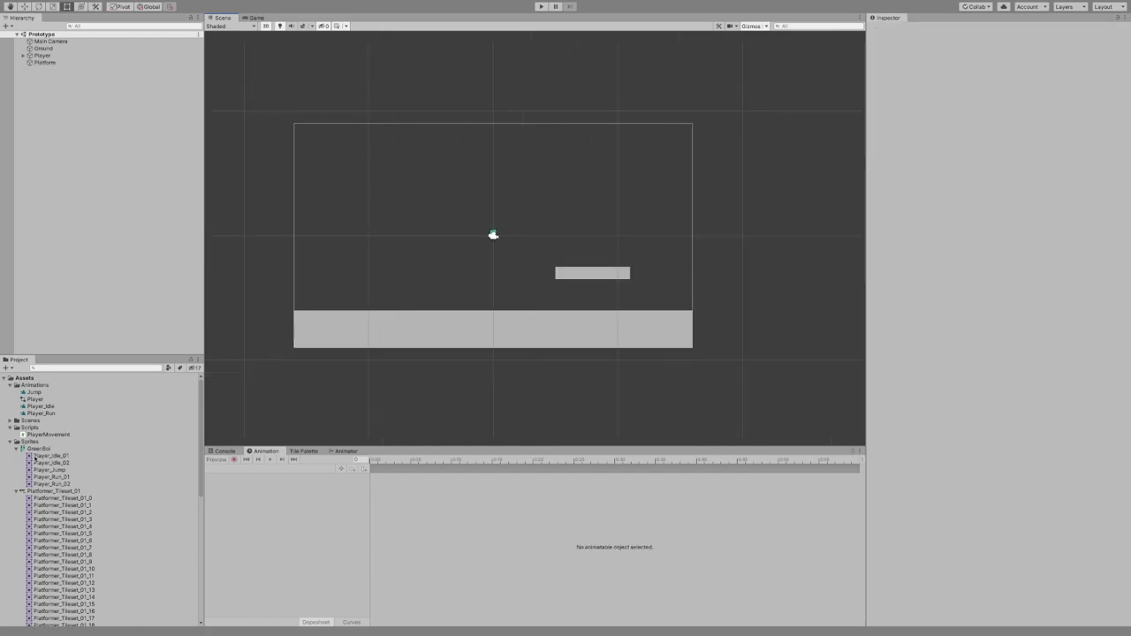
pyautogui.click(17, 491)
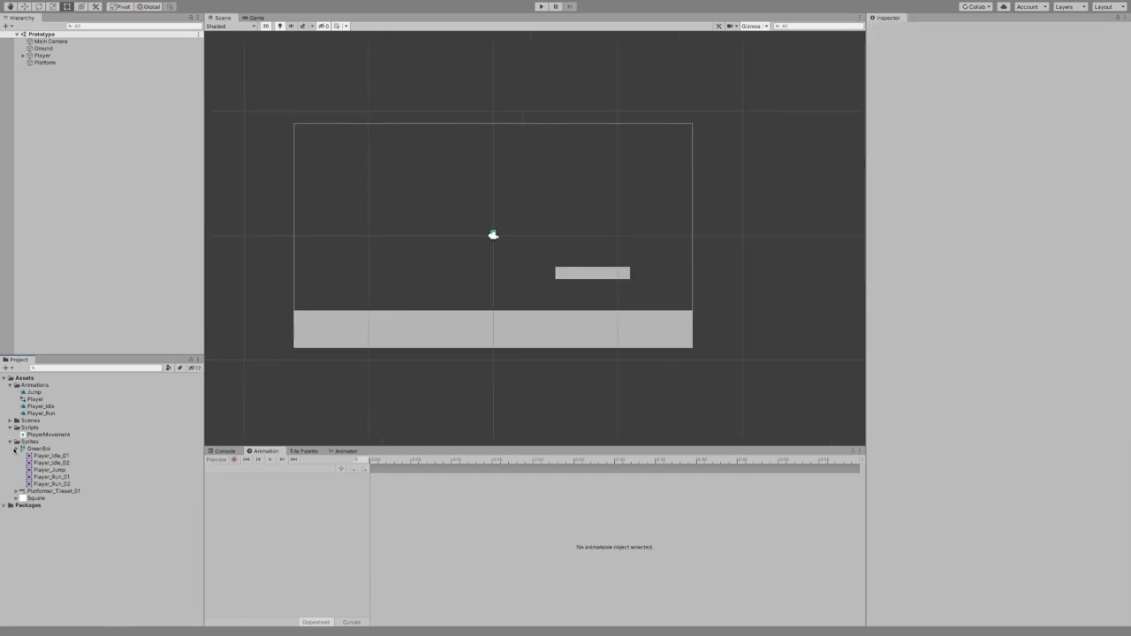
pyautogui.click(16, 448)
pyautogui.click(9, 442)
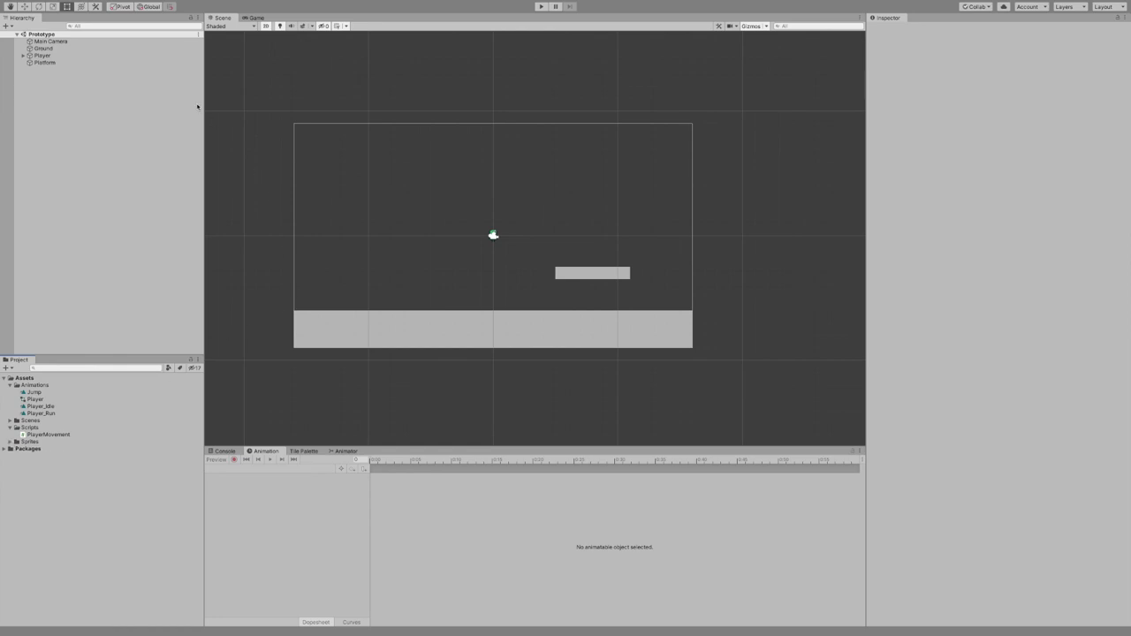
# - Bring up the docked Tile Palette and close it
pyautogui.click(304, 451)
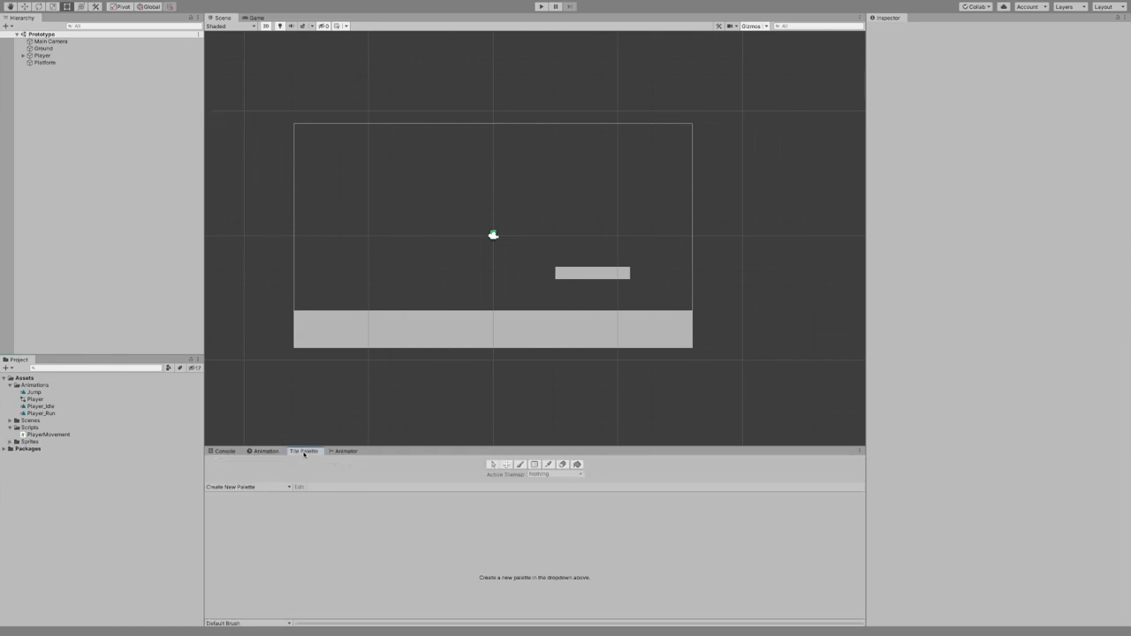
pyautogui.rightClick(311, 454)
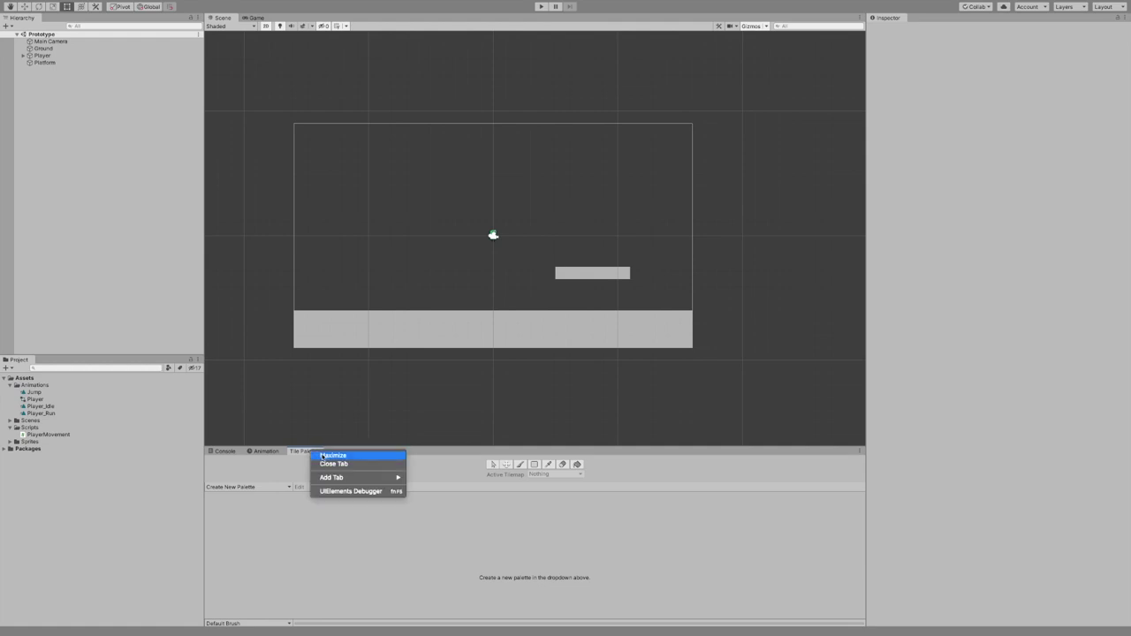
pyautogui.click(329, 465)
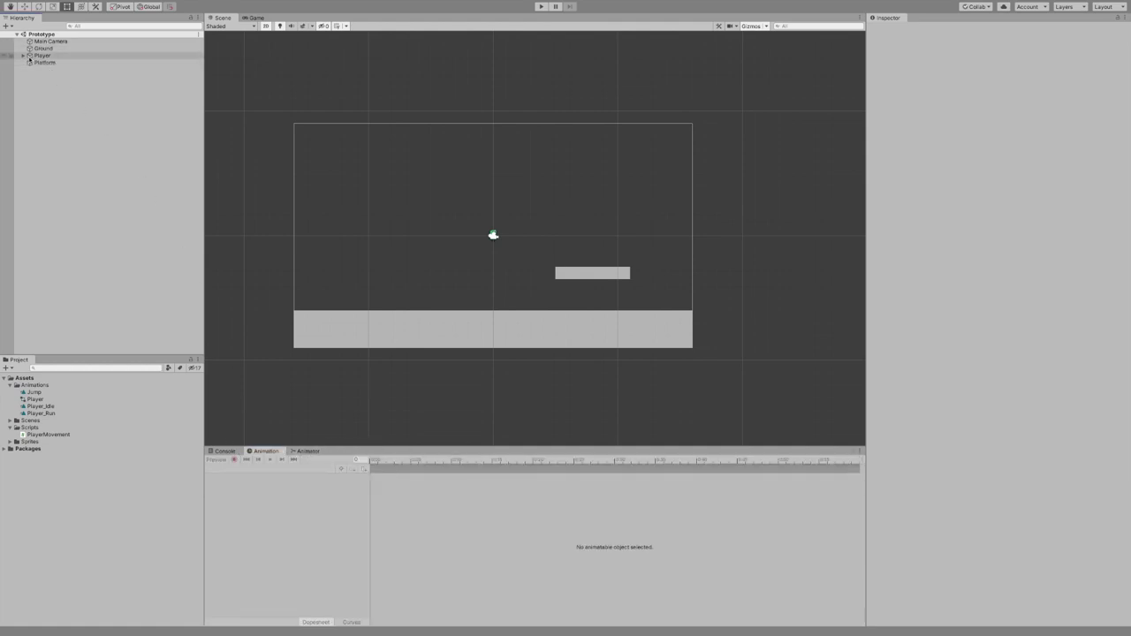
# - Delete the placeholder Ground and Platform objects from the scene
pyautogui.click(39, 62)
pyautogui.keyDown('ctrl'); pyautogui.click(42, 49); pyautogui.keyUp('ctrl')
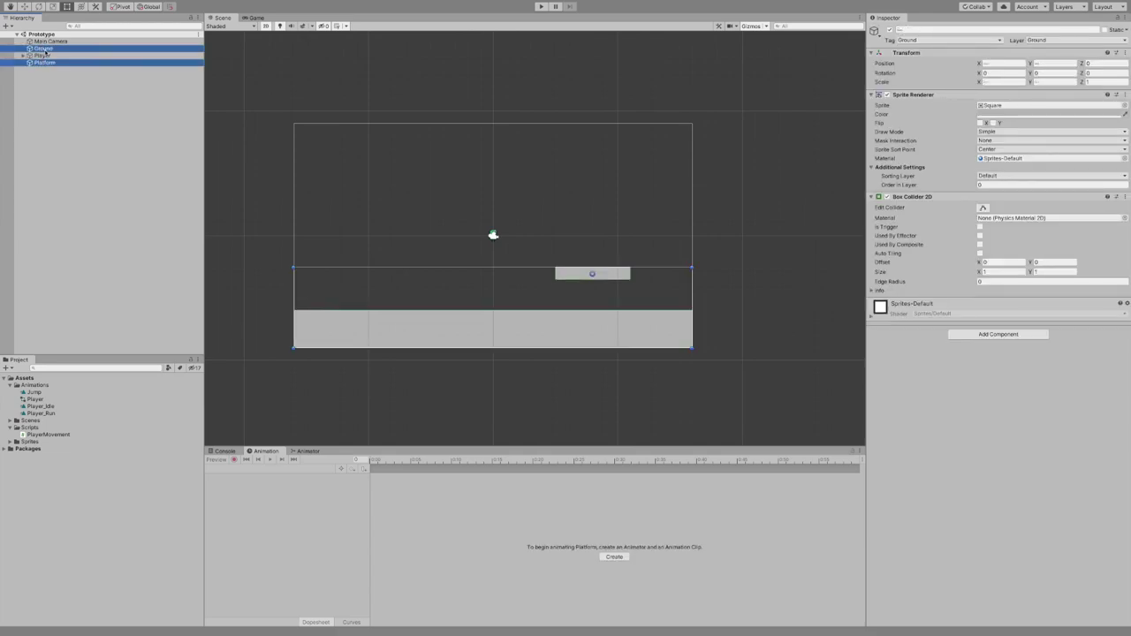
pyautogui.press('Delete')
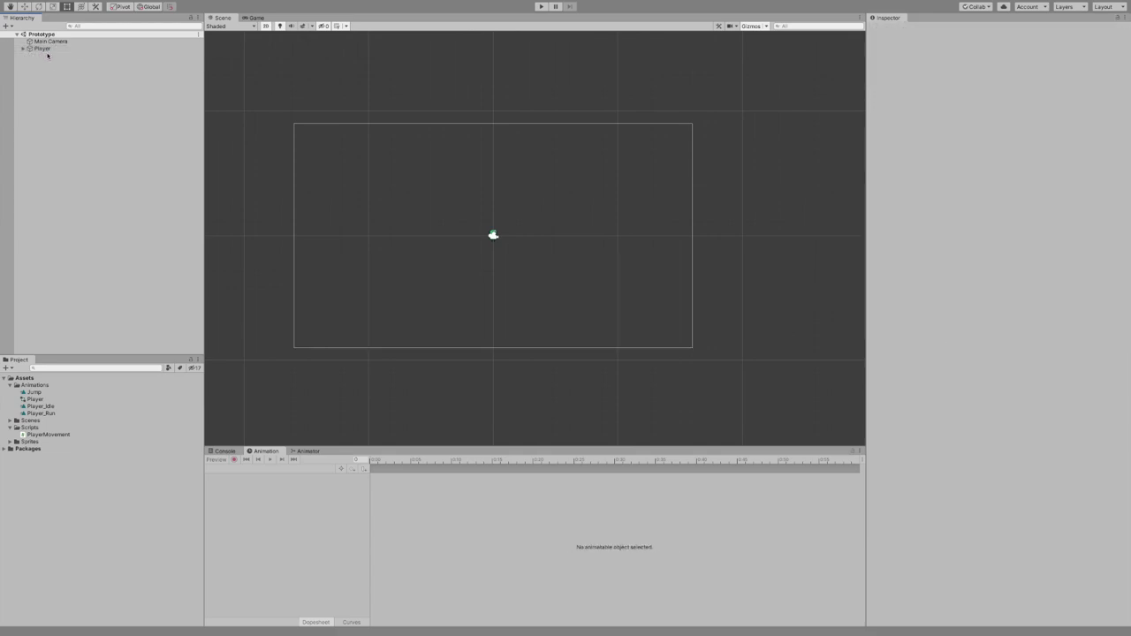
# - Create a 2D Tilemap object in the scene, expand its parent Grid, and select the new tilemap
pyautogui.rightClick(45, 60)
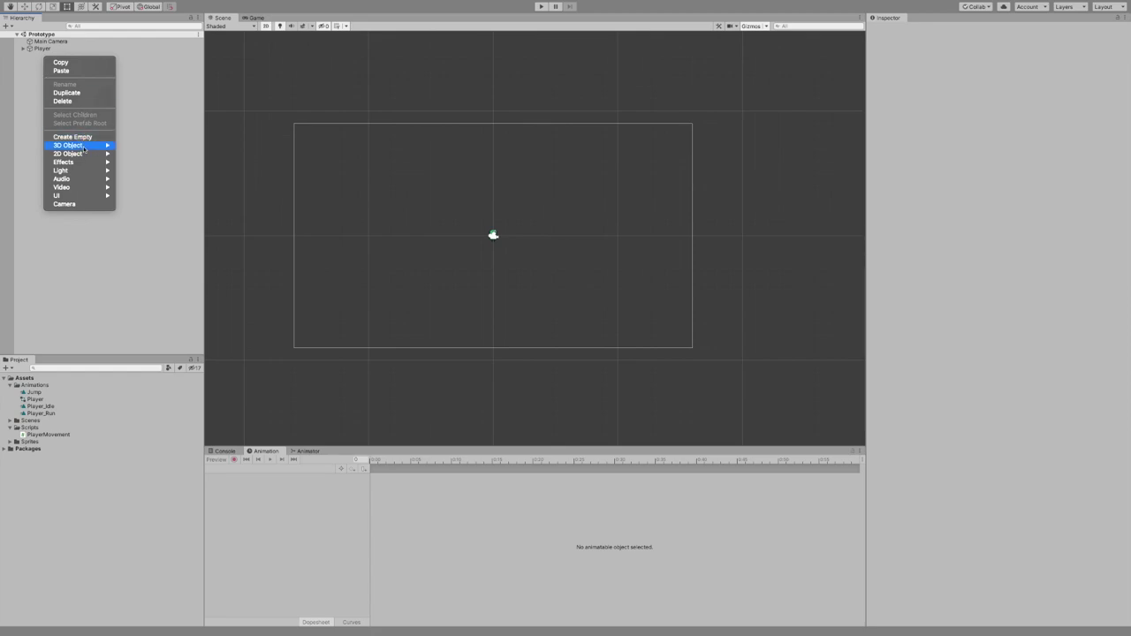
pyautogui.moveTo(84, 153)
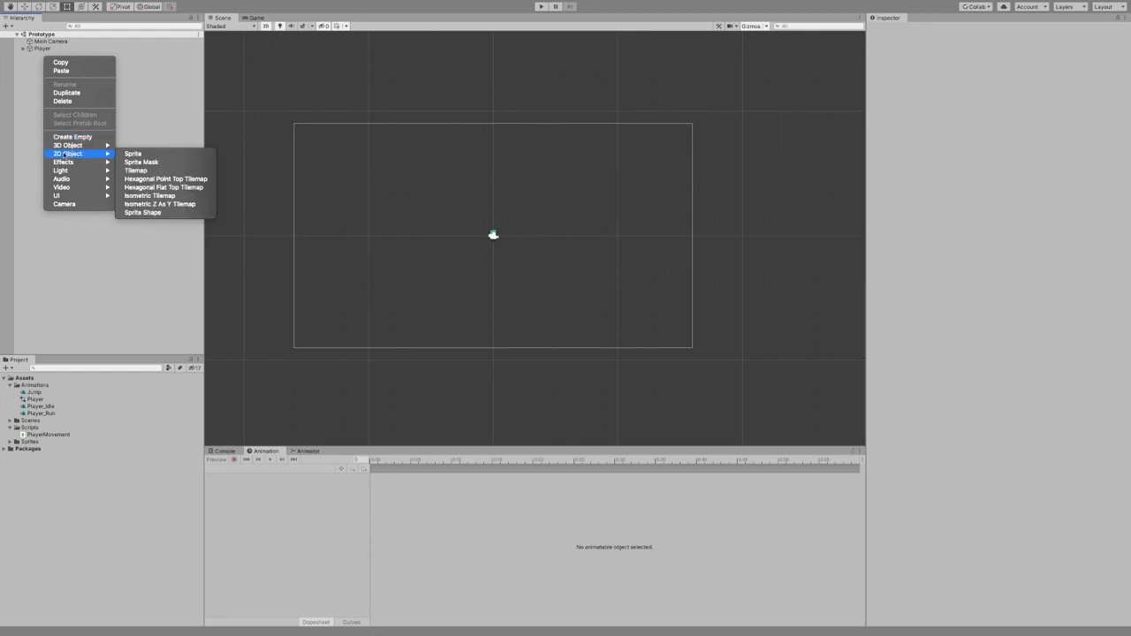
pyautogui.click(137, 170)
pyautogui.click(25, 56)
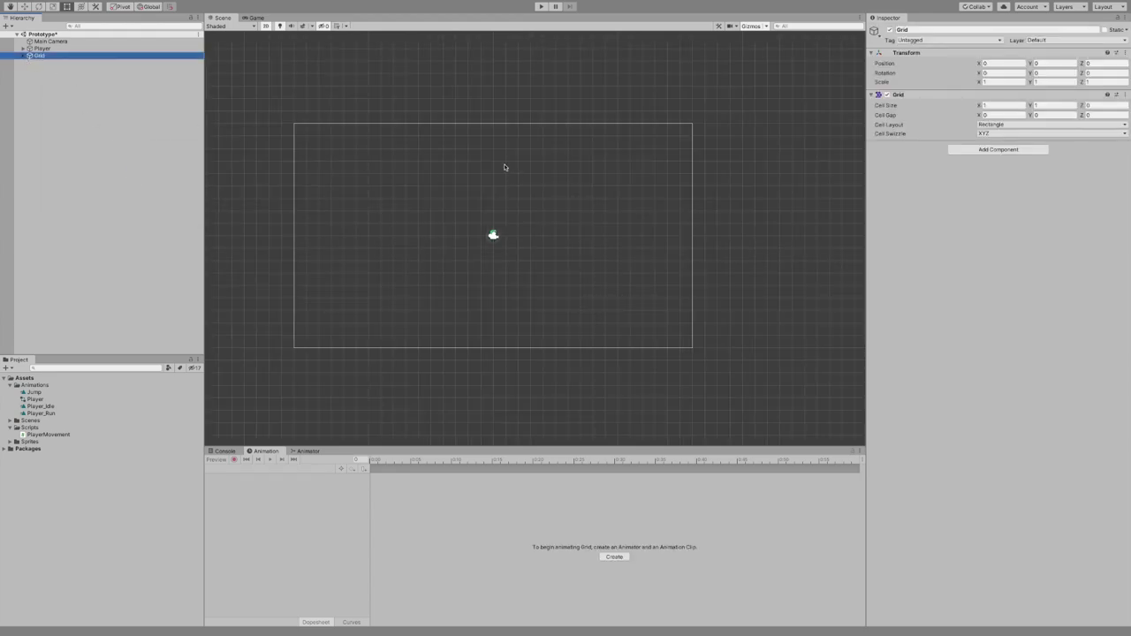
pyautogui.click(23, 55)
pyautogui.click(50, 62)
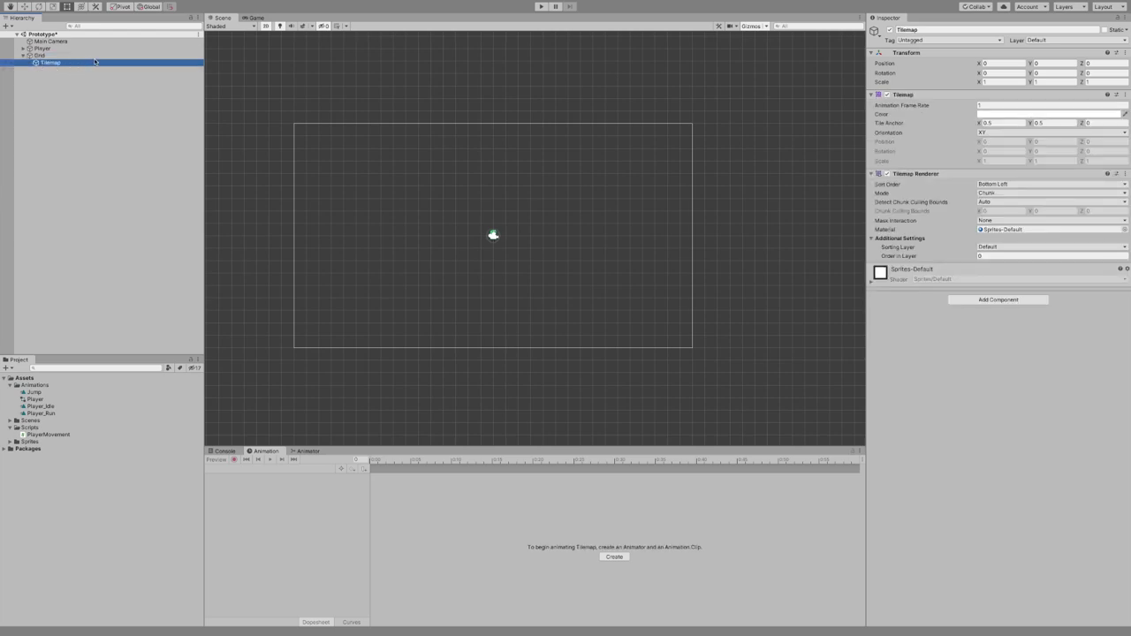
# - Rename the new tilemap under the Grid as Base
pyautogui.click(95, 61)
pyautogui.write('Base')
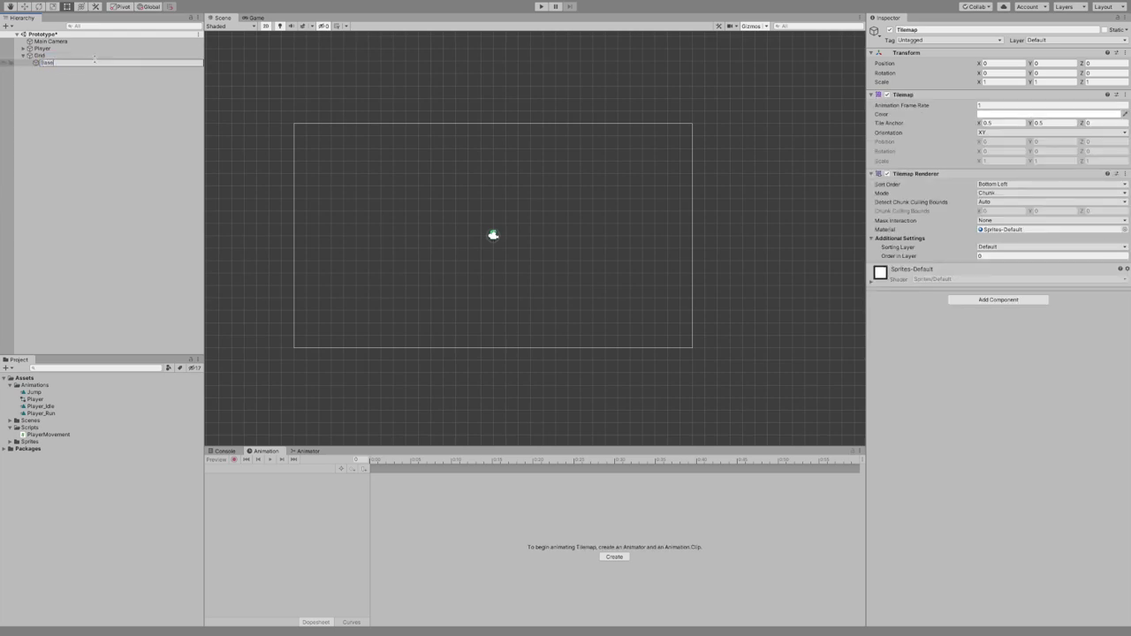
pyautogui.press('Return')
# - Rename the tilemap under the Grid as Platforms
pyautogui.click(94, 61)
pyautogui.write('Platforms')
pyautogui.press('Return')
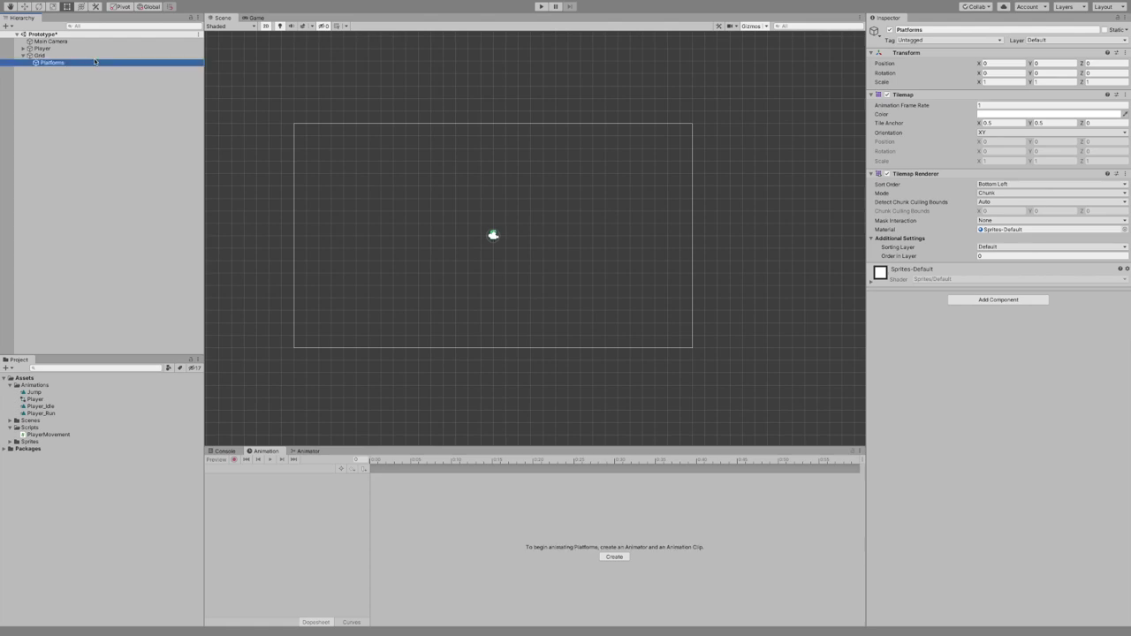
# - Assign both the Ground layer and the Ground tag to the Platforms tilemap
pyautogui.click(1074, 41)
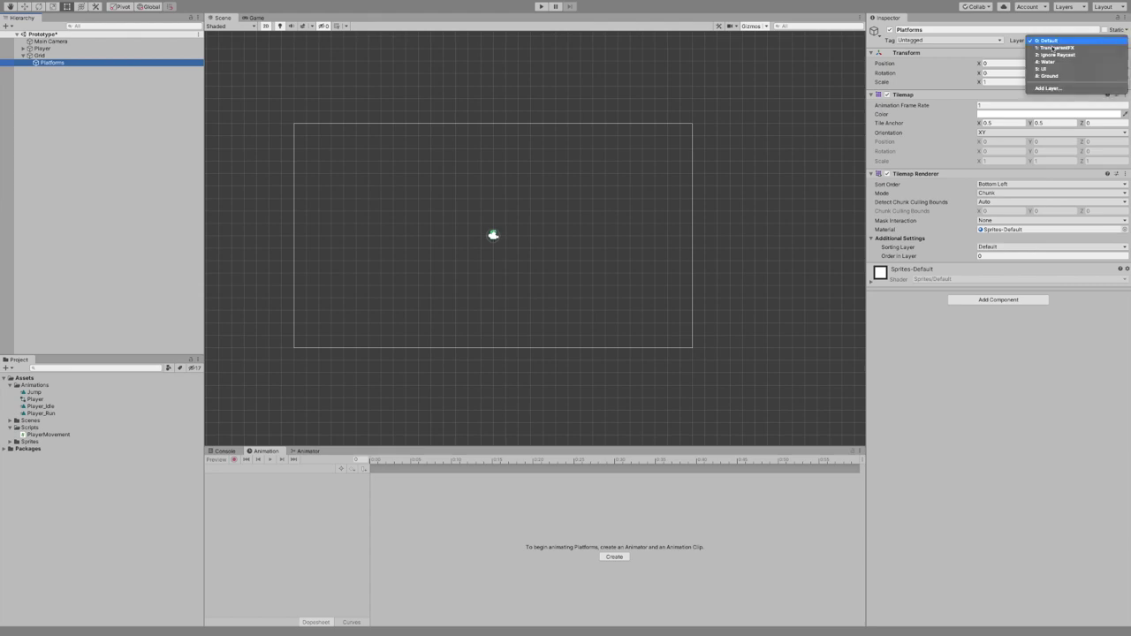
pyautogui.click(1050, 76)
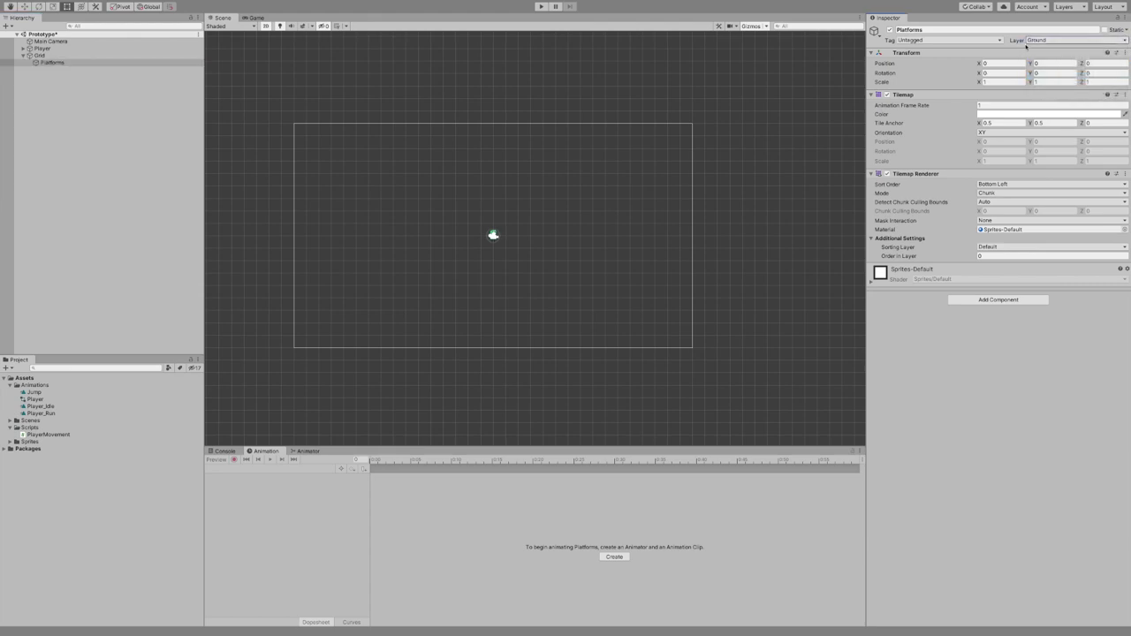
pyautogui.click(955, 40)
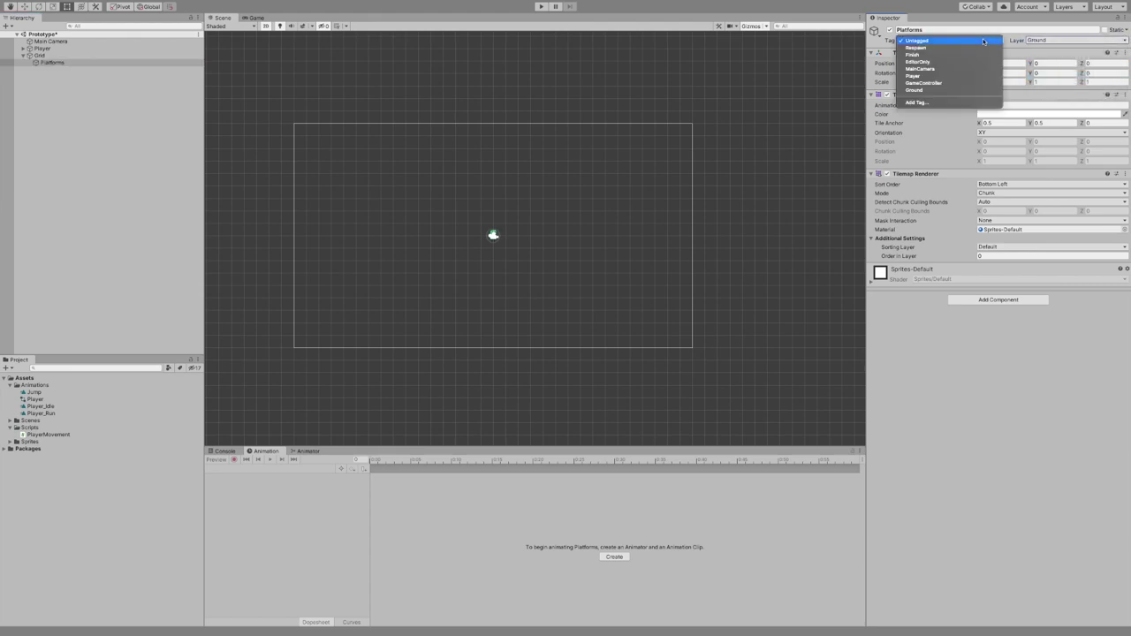
pyautogui.click(919, 90)
# - Set the Platforms tilemap renderer's Order in Layer to -1
pyautogui.click(1009, 256)
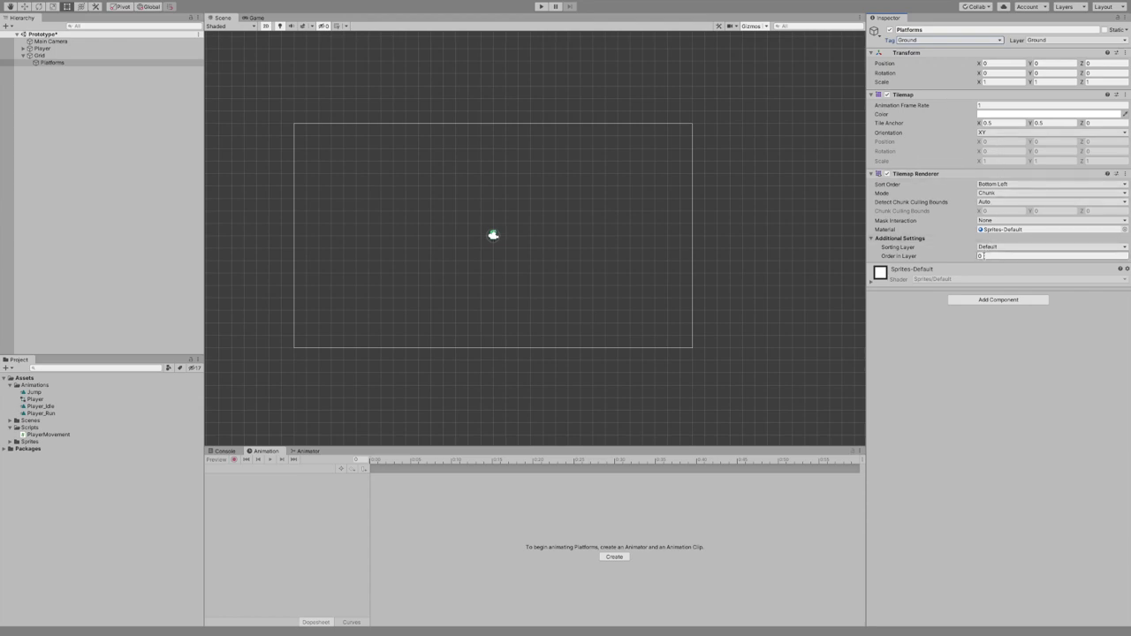
pyautogui.click(1049, 377)
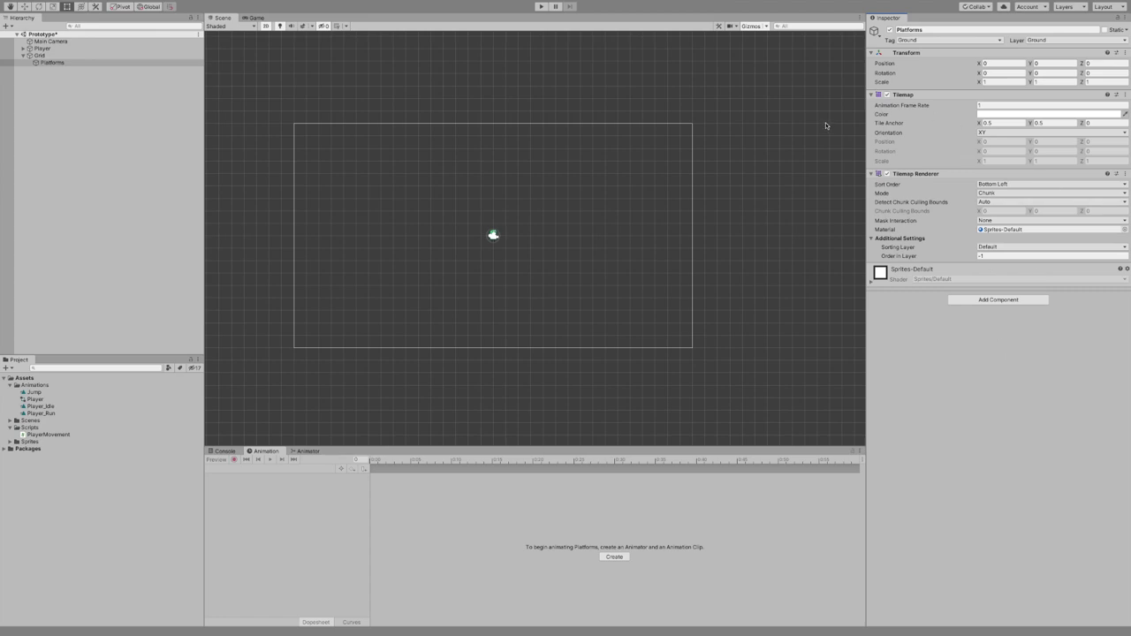
pyautogui.click(43, 62)
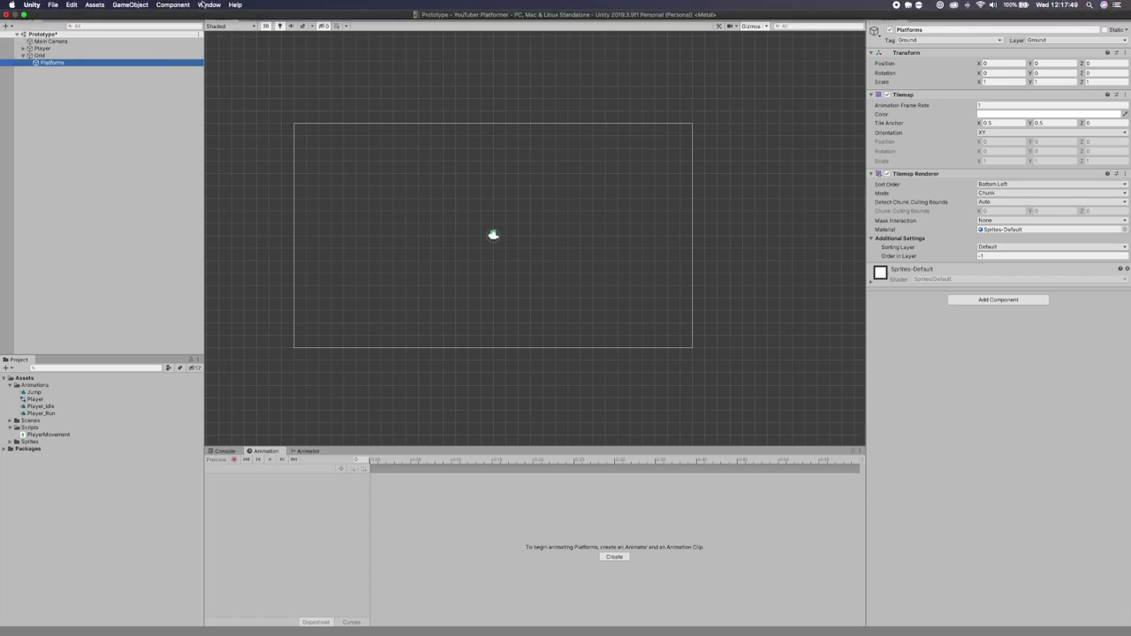
# - Open the Tile Palette window and define a new palette named Platformer with a Rectangle grid and Automatic cell size
pyautogui.click(203, 5)
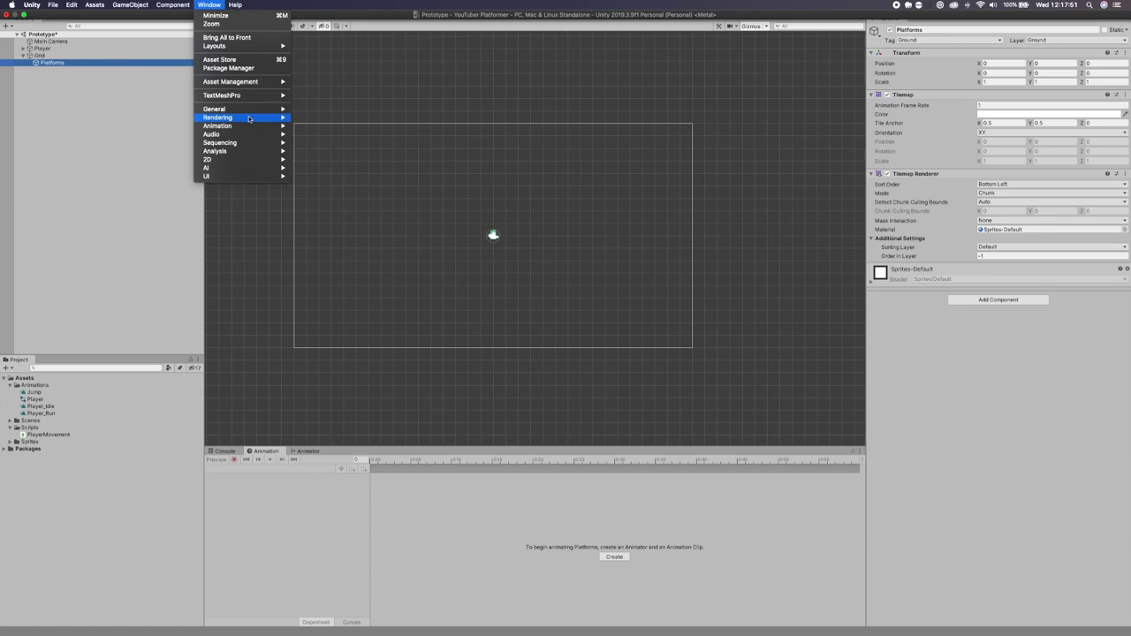
pyautogui.moveTo(265, 159)
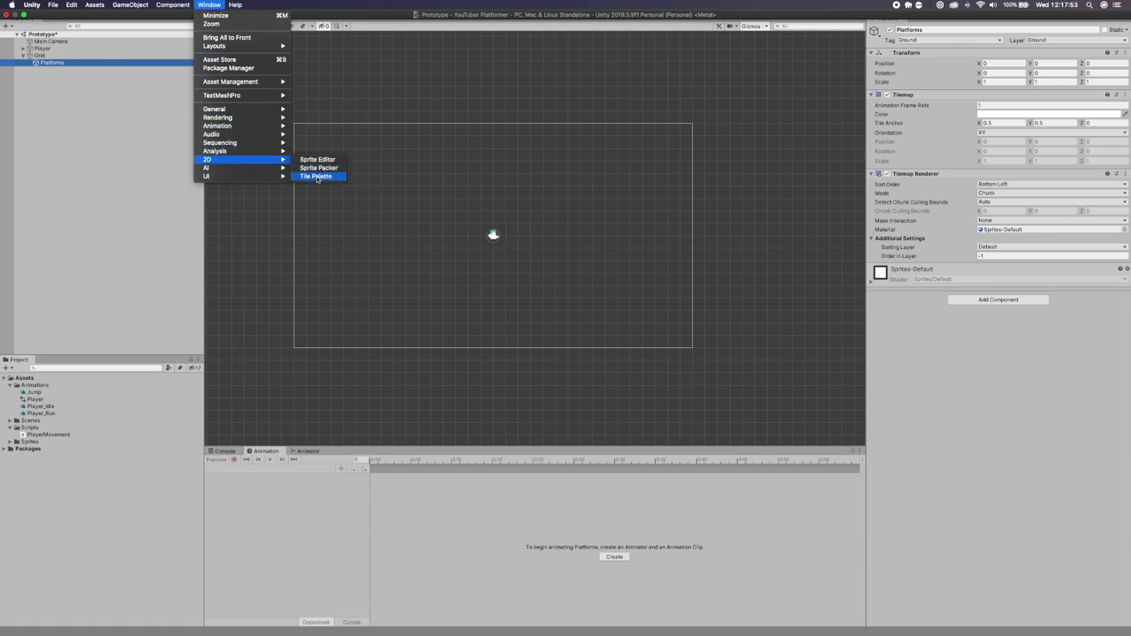
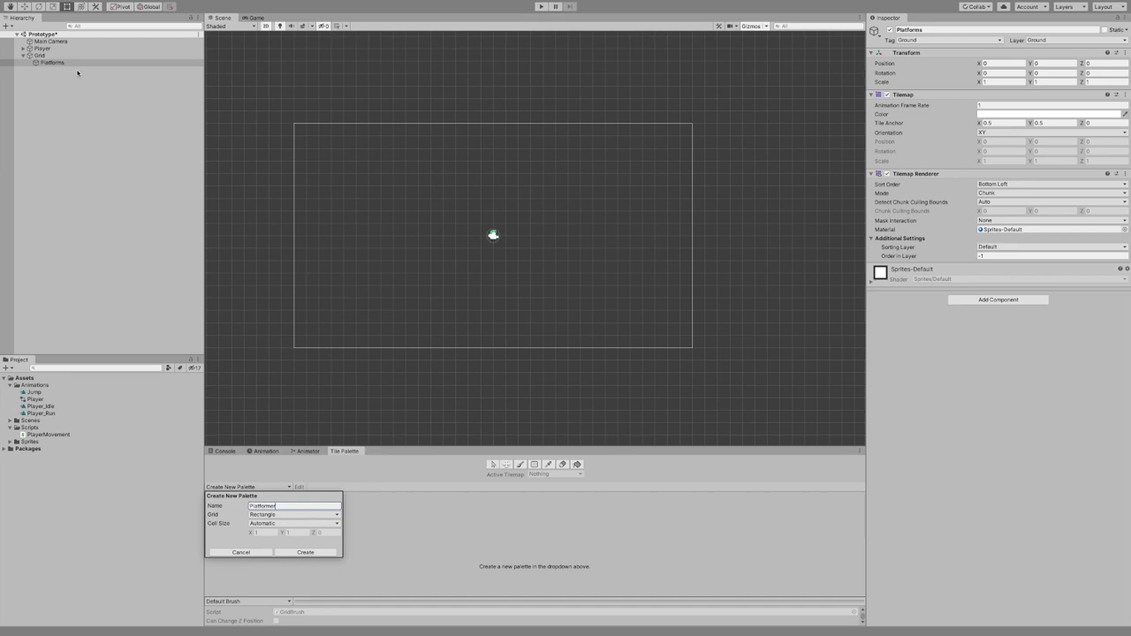
pyautogui.write('Pla')
pyautogui.hotkey('ctrl', 'a')
pyautogui.write('Pla')
pyautogui.click(299, 552)
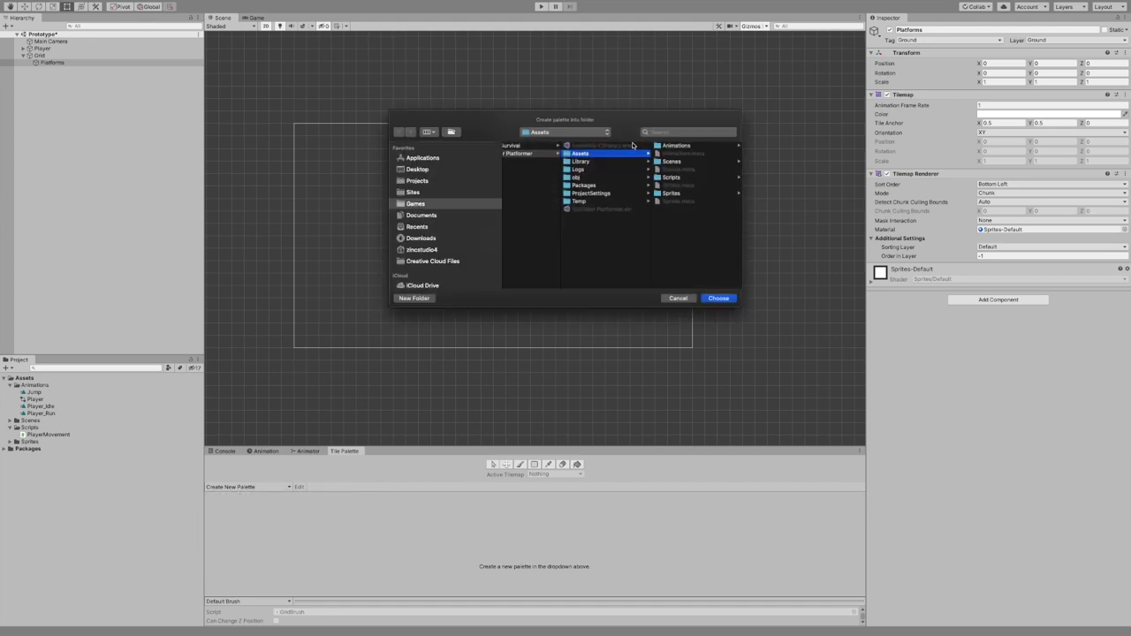
# - Save the new palette in a new folder named Palettes inside Assets
pyautogui.click(407, 298)
pyautogui.write('p')
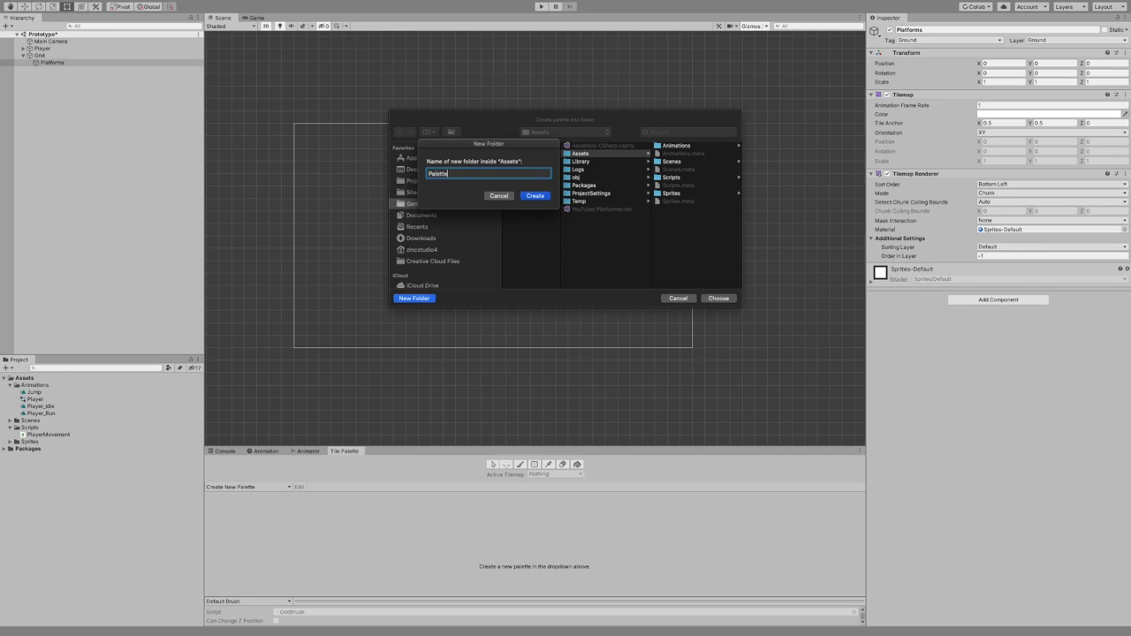
pyautogui.click(535, 195)
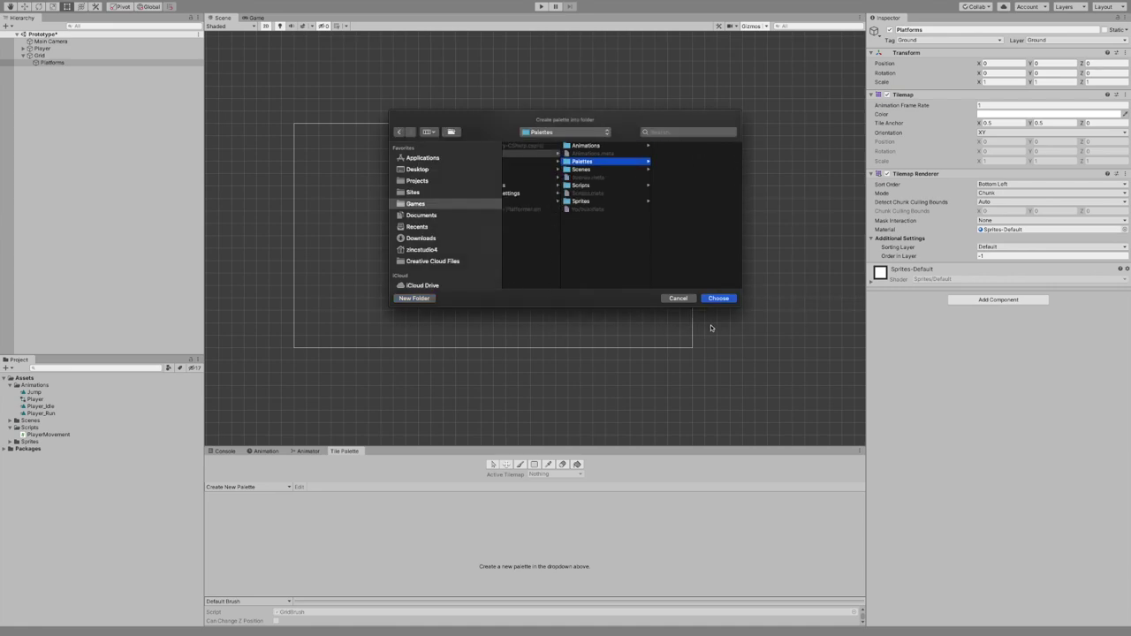
pyautogui.click(720, 300)
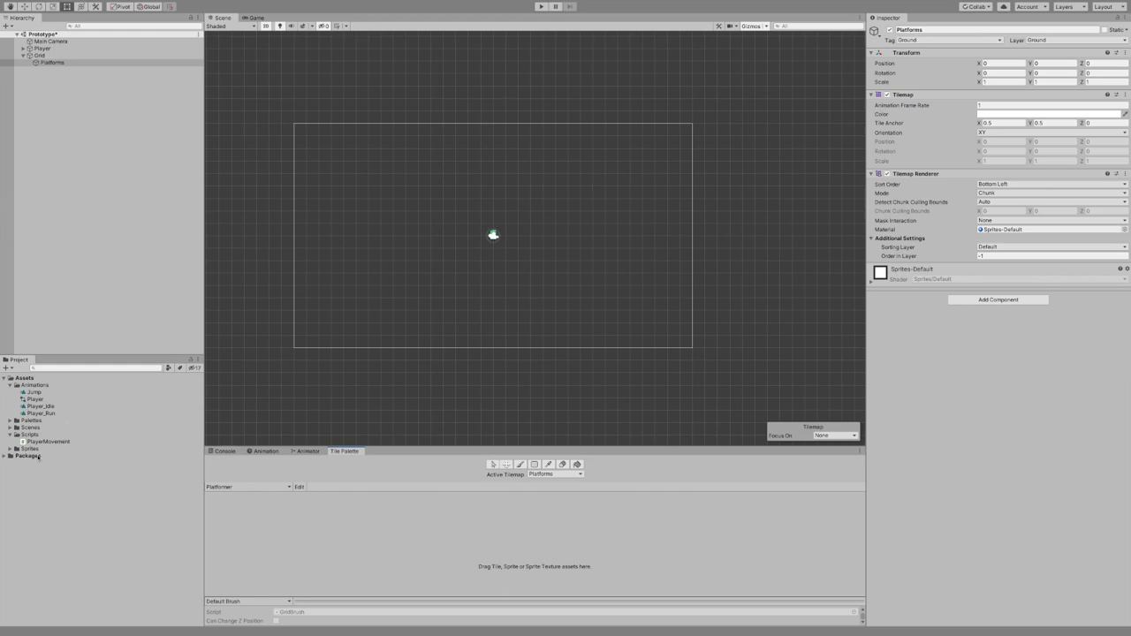
# - Add the Platformer_Tileset_01 sprite sheet from the Sprites folder to the Platformer palette
pyautogui.click(11, 450)
pyautogui.click(31, 463)
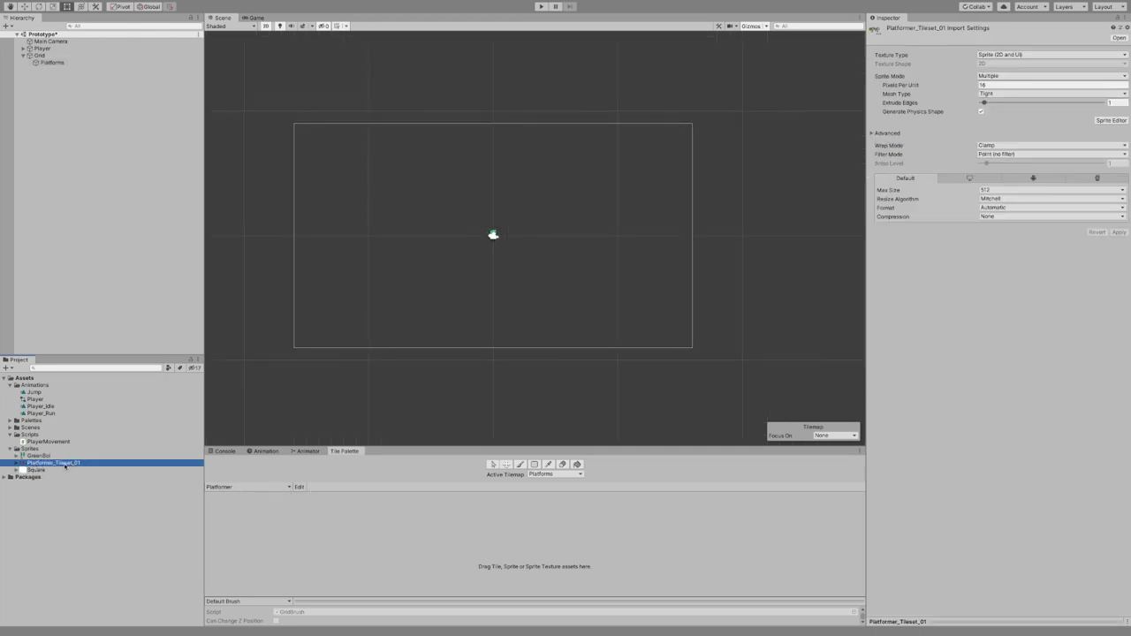
pyautogui.moveTo(39, 467); pyautogui.dragTo(472, 536)
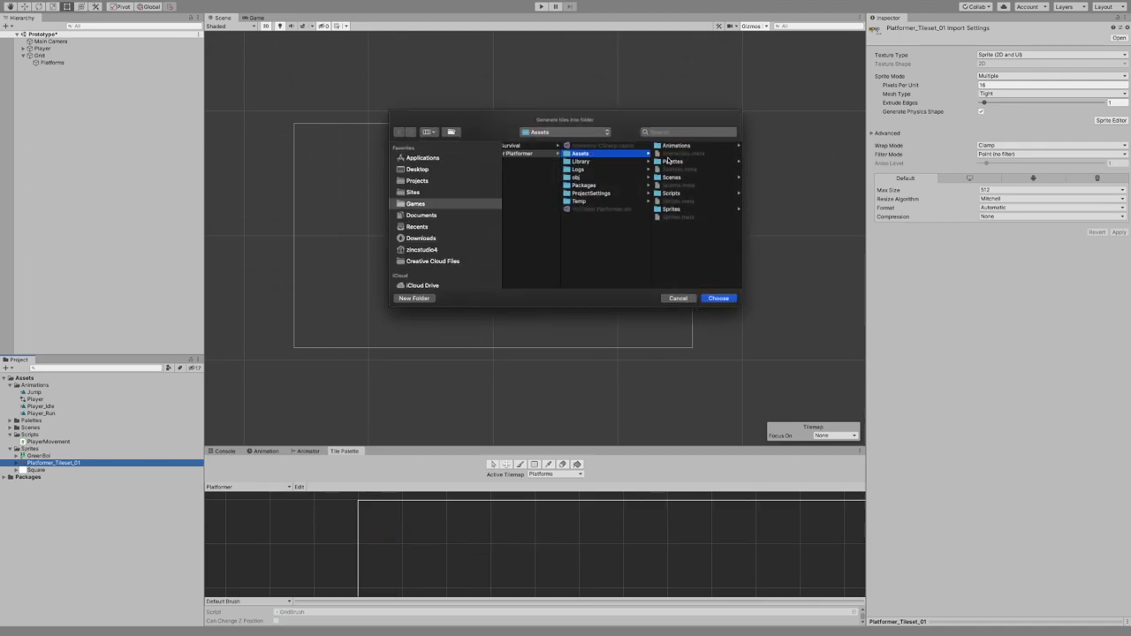
# - Generate the tile assets into a new Platformer folder inside a new Tiles folder under Assets
pyautogui.click(423, 299)
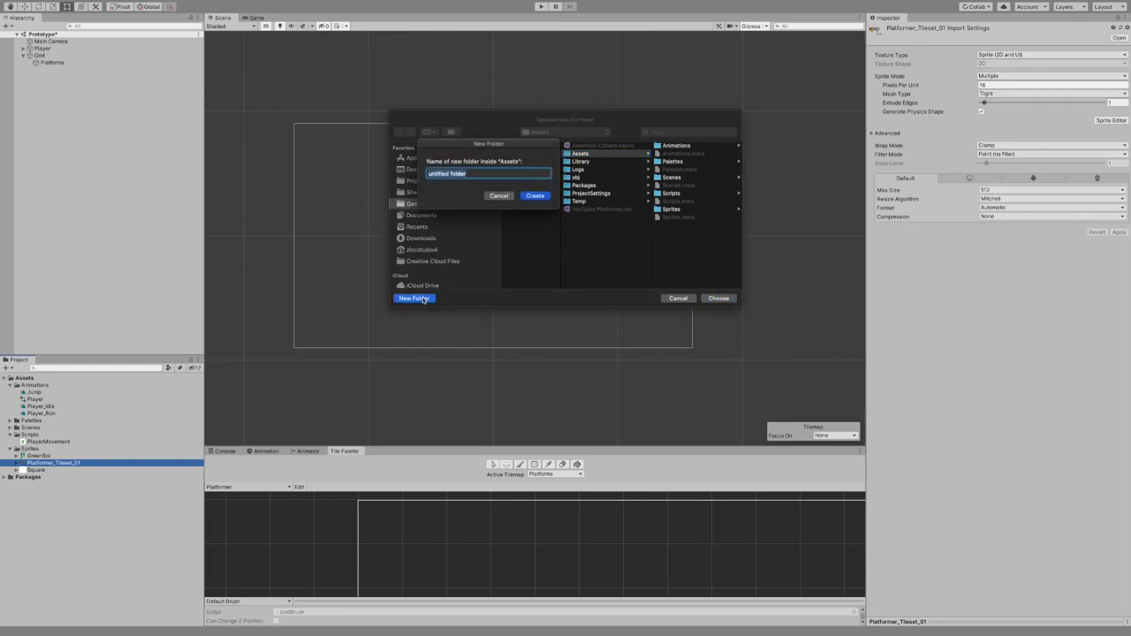
pyautogui.write('Ti')
pyautogui.click(536, 195)
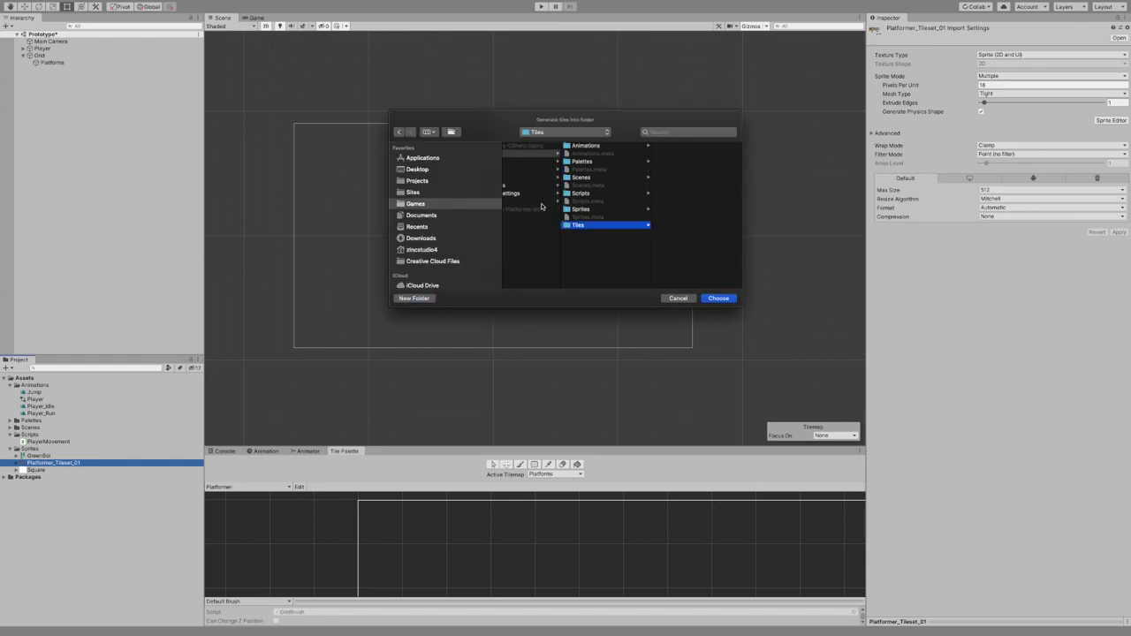
pyautogui.click(412, 299)
pyautogui.write('Platformer')
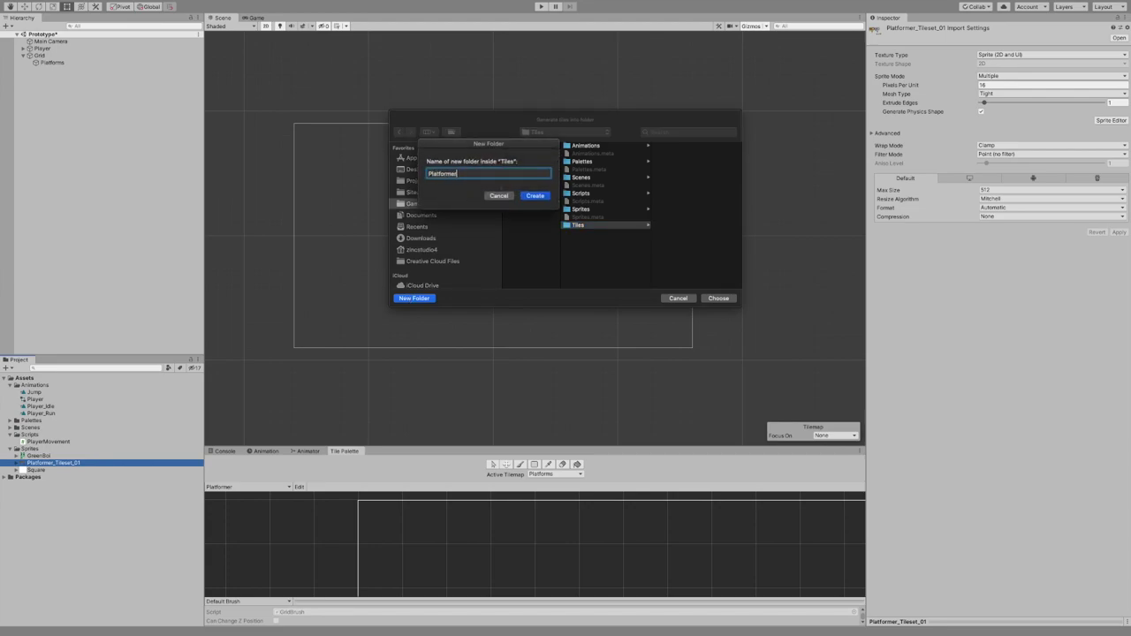
pyautogui.click(535, 196)
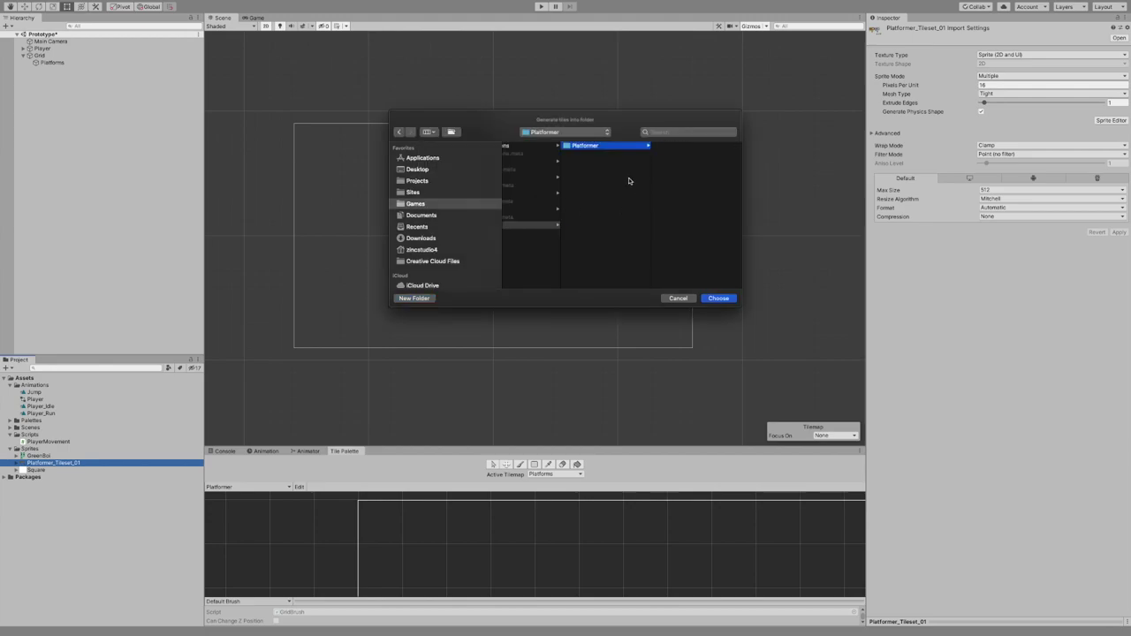
pyautogui.click(719, 299)
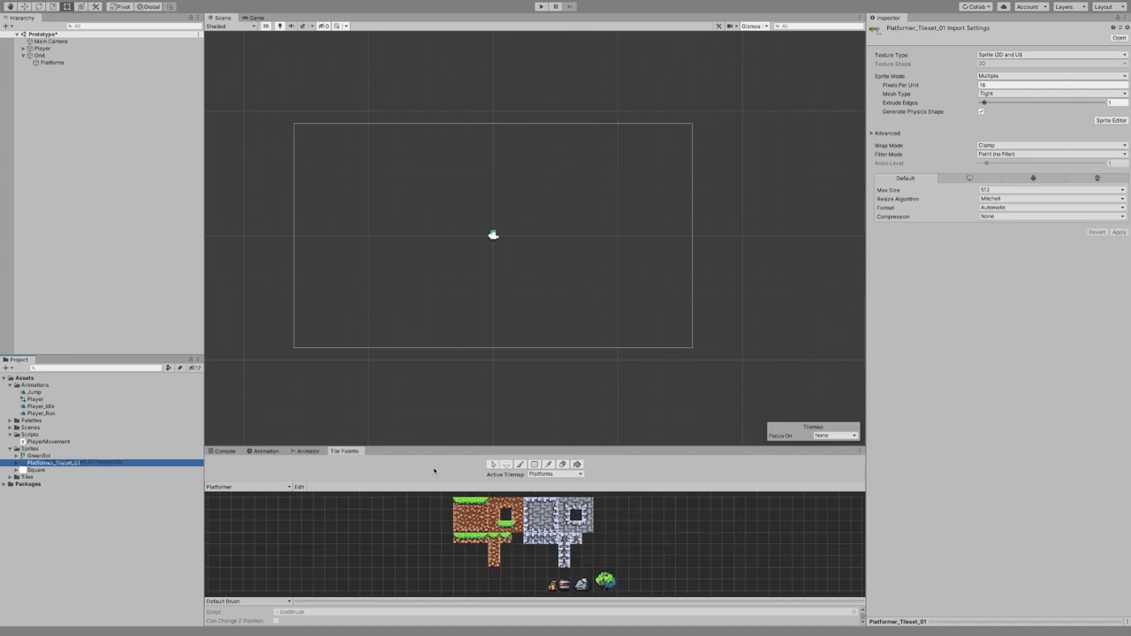
# - Preview the green bush tile as a brush over the scene and clear it with an empty palette cell
pyautogui.click(491, 527)
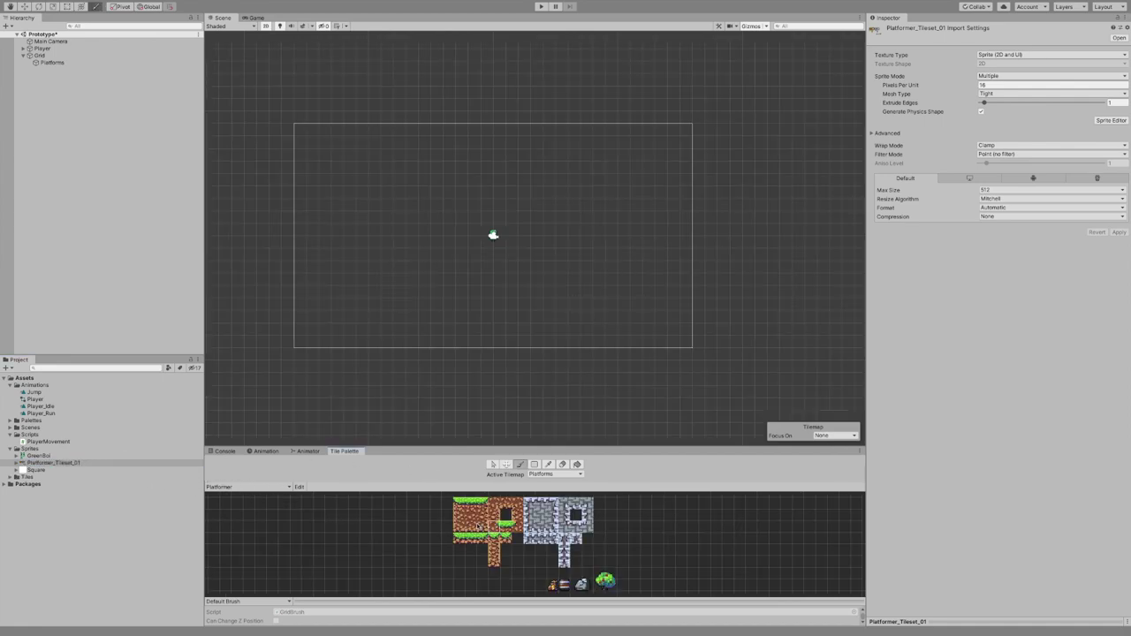
pyautogui.click(609, 584)
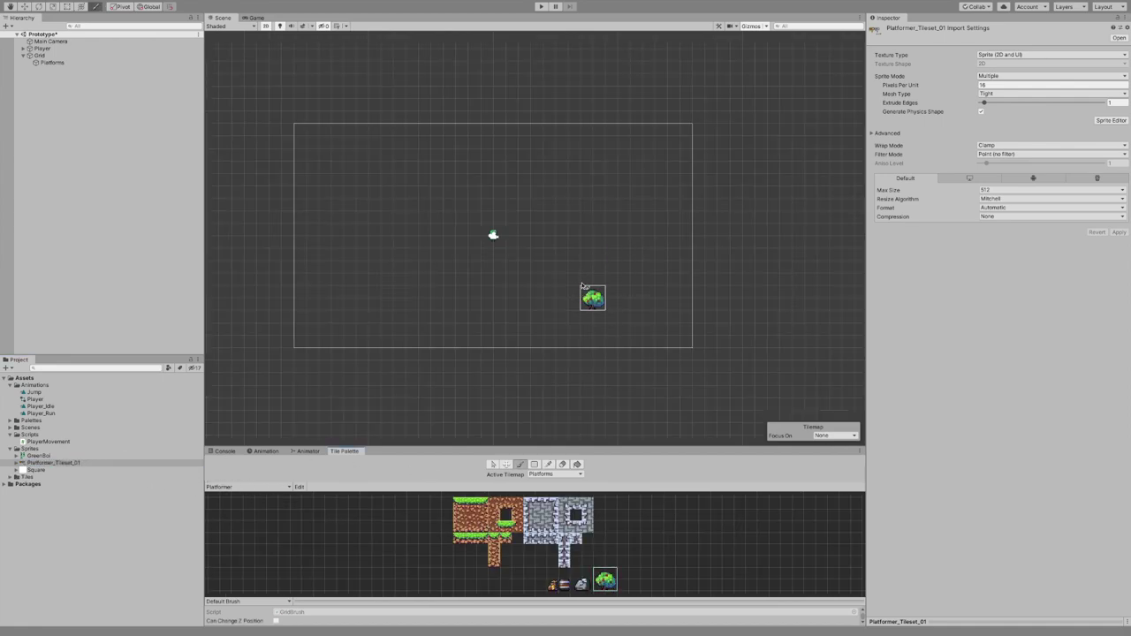
pyautogui.click(601, 583)
pyautogui.click(622, 577)
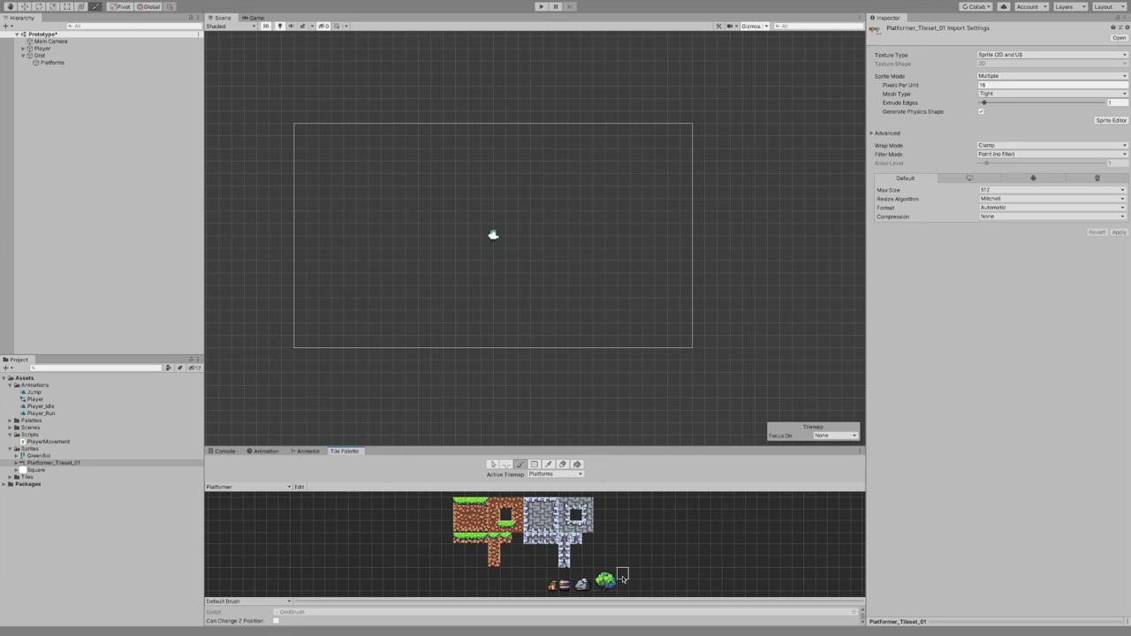
# - Select the Platforms object and choose Platforms as the active tilemap for painting
pyautogui.click(52, 62)
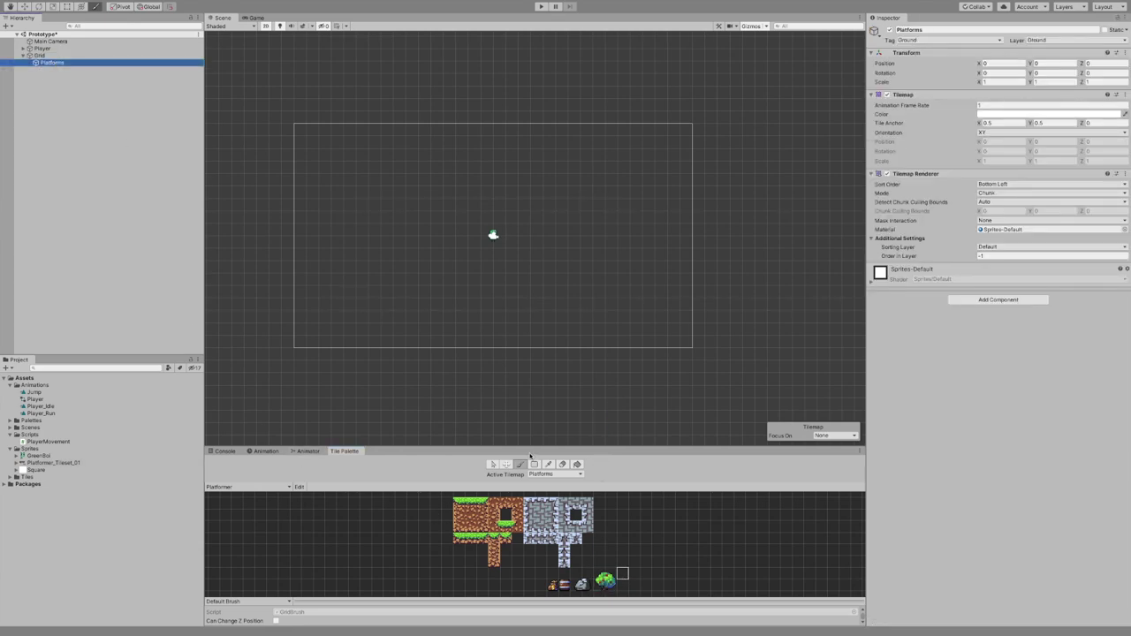
pyautogui.click(548, 474)
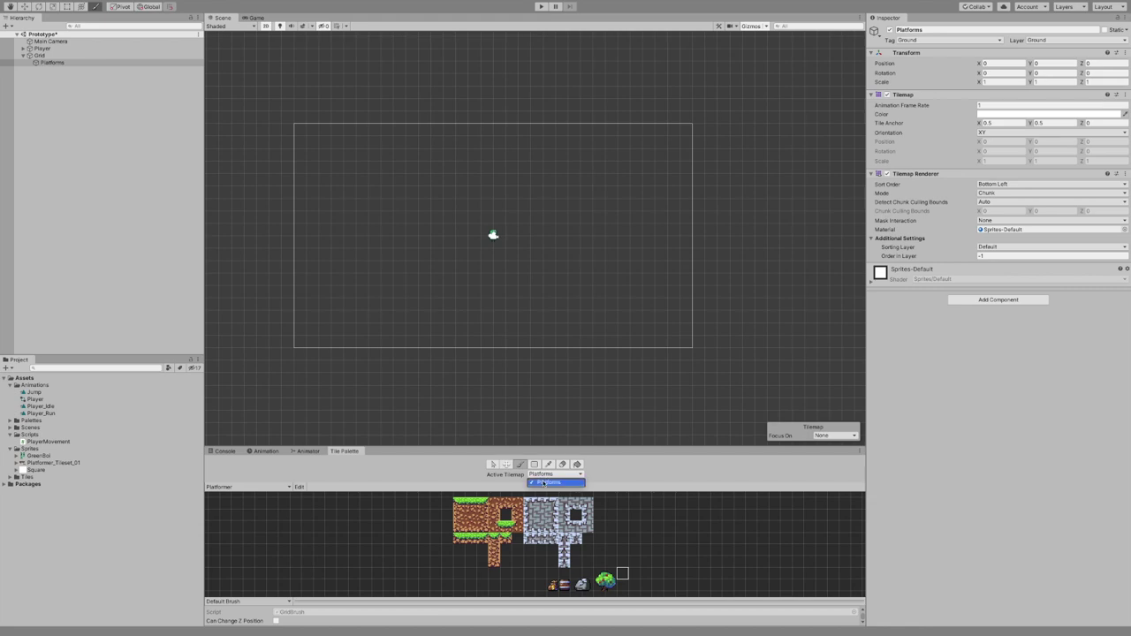
pyautogui.click(543, 483)
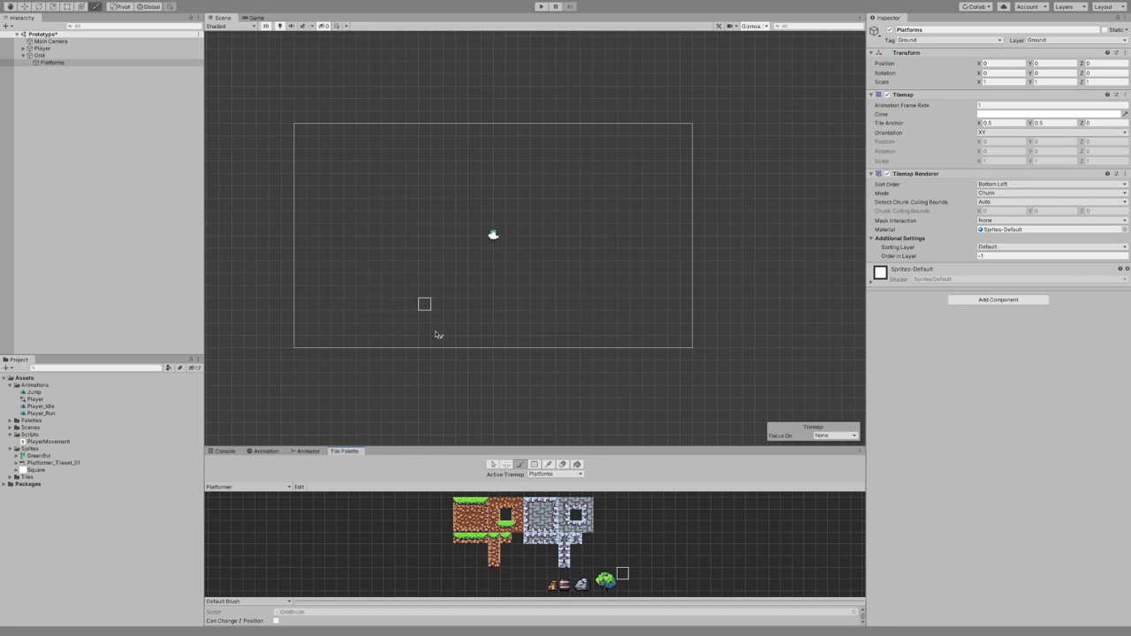
# - Paint a grass-topped ground strip about 13 tiles long along the lower-left part of the camera frame
pyautogui.moveTo(458, 503)
pyautogui.mouseDown()
pyautogui.moveTo(477, 516)
pyautogui.moveTo(484, 504)
pyautogui.mouseUp()
pyautogui.click(475, 515)
pyautogui.click(482, 506)
pyautogui.moveTo(481, 507); pyautogui.dragTo(463, 507)
pyautogui.moveTo(326, 320); pyautogui.dragTo(481, 320)
# - Place the lower-left dirt corner tile beside the grass strip and paint the left dirt wall up to near the frame's upper edge
pyautogui.press('i')
pyautogui.click(501, 530)
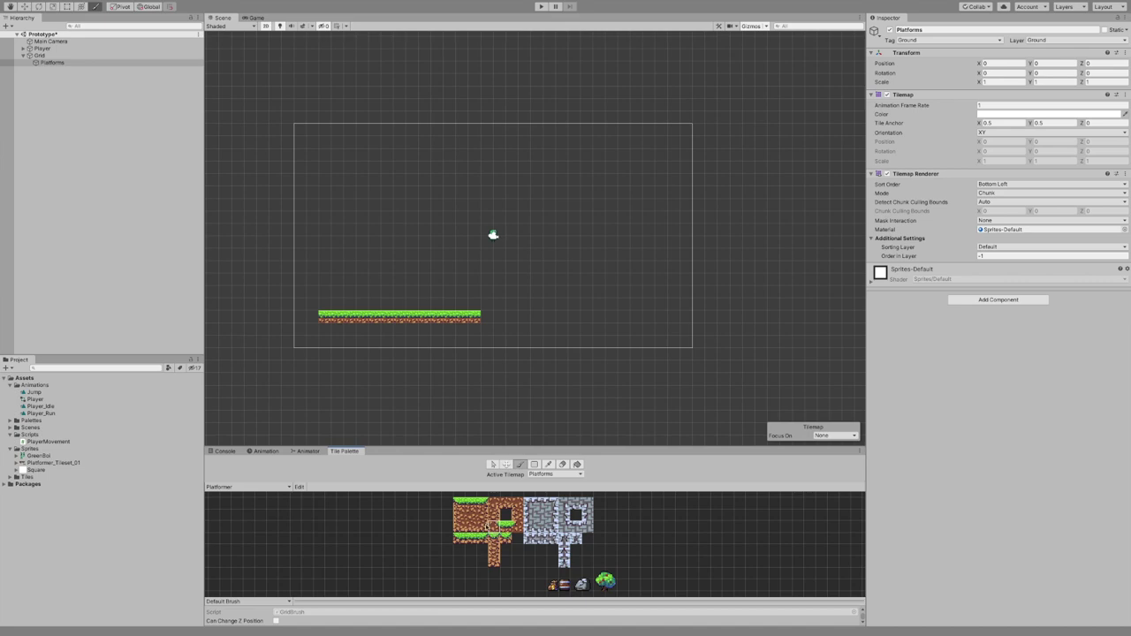
pyautogui.click(314, 319)
pyautogui.click(494, 516)
pyautogui.click(312, 304)
pyautogui.moveTo(314, 293); pyautogui.dragTo(312, 145)
pyautogui.scroll(-1, 313, 229)
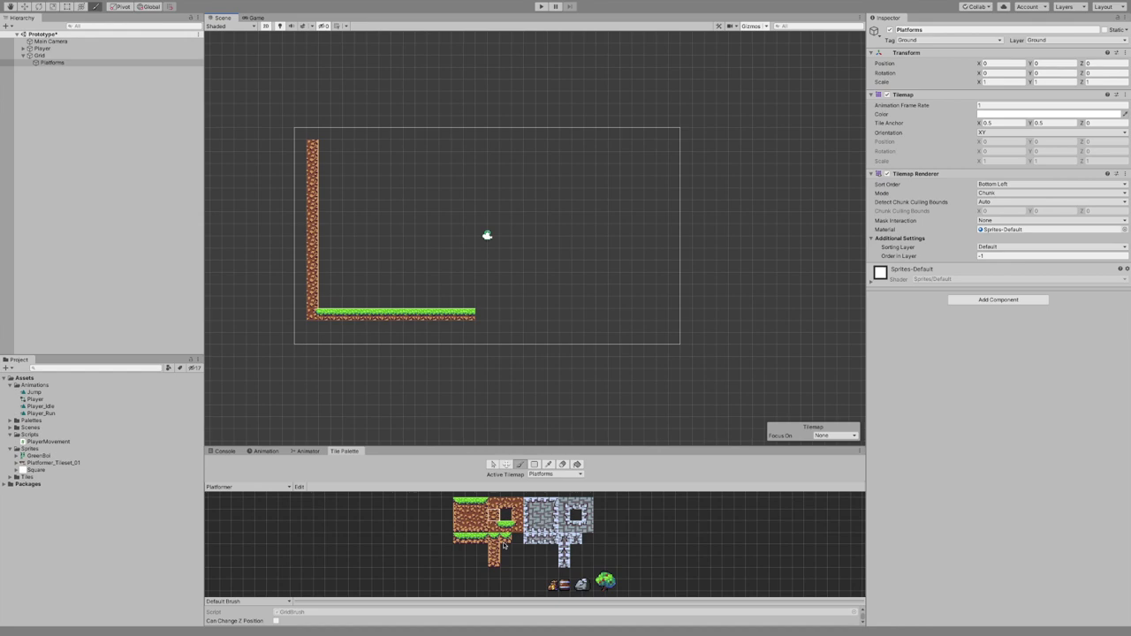
# - Cap the left wall with the upper-left dirt corner and its adjoining ceiling tile
pyautogui.moveTo(495, 505); pyautogui.dragTo(506, 503)
pyautogui.click(325, 134)
pyautogui.click(322, 134)
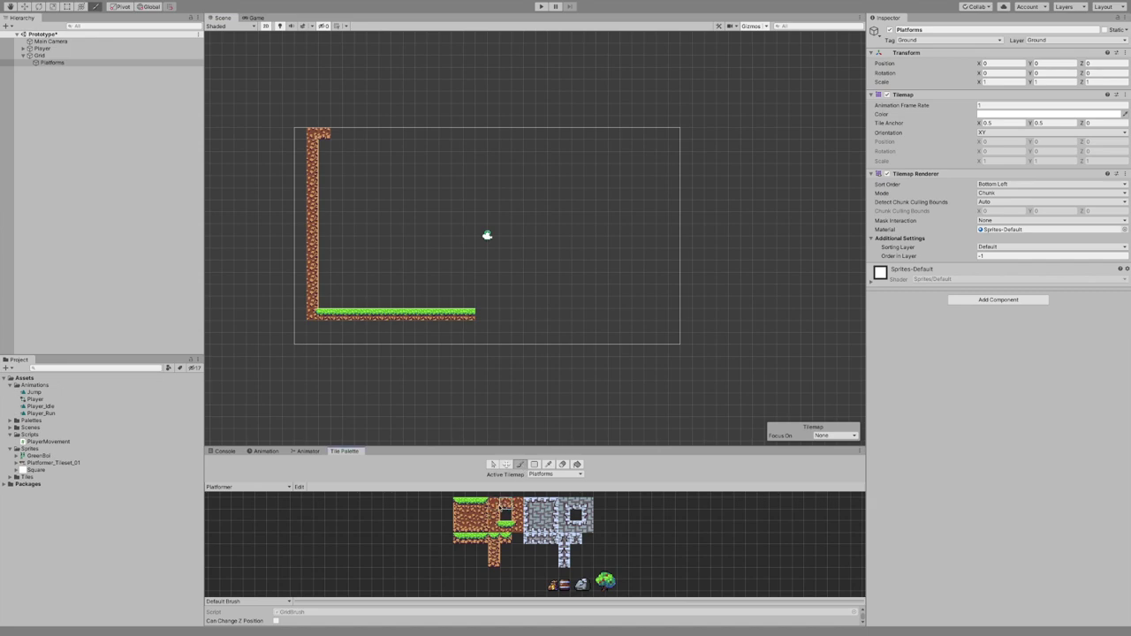
# - Box-fill solid dirt tiles outside the left wall and beneath the grass strip out to the camera frame
pyautogui.click(534, 465)
pyautogui.moveTo(308, 134)
pyautogui.mouseDown()
pyautogui.moveTo(245, 207)
pyautogui.moveTo(221, 297)
pyautogui.moveTo(299, 316)
pyautogui.moveTo(305, 345)
pyautogui.moveTo(468, 329)
pyautogui.mouseUp()
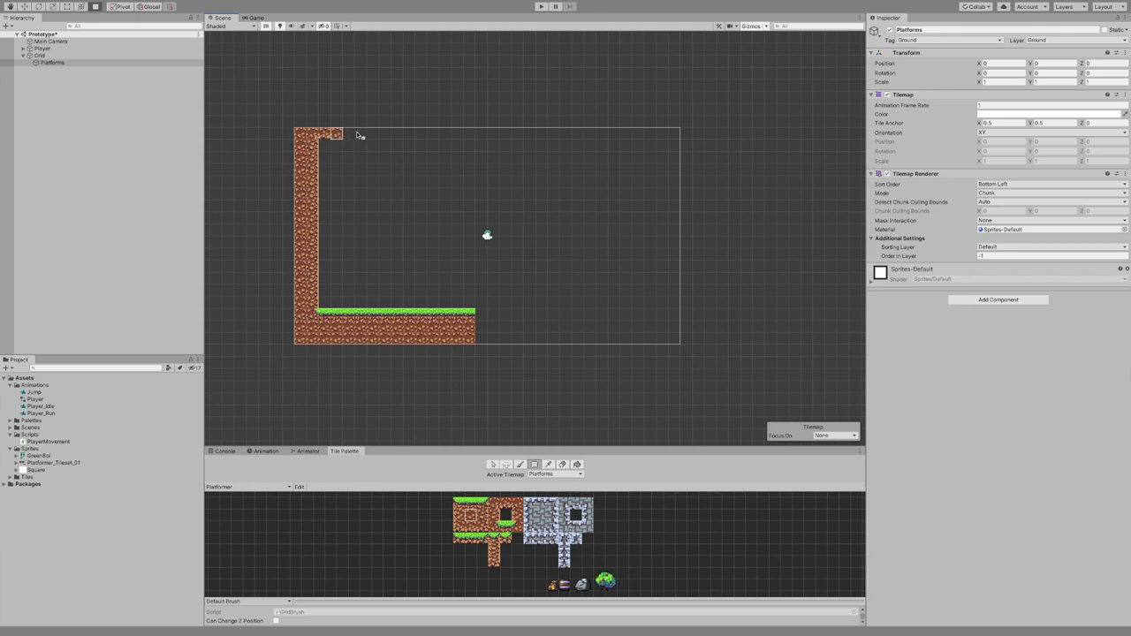
pyautogui.click(471, 526)
# - Box-fill a one-tile-high dirt ceiling from the upper-left corner across to near the right side of the camera frame
pyautogui.click(506, 511)
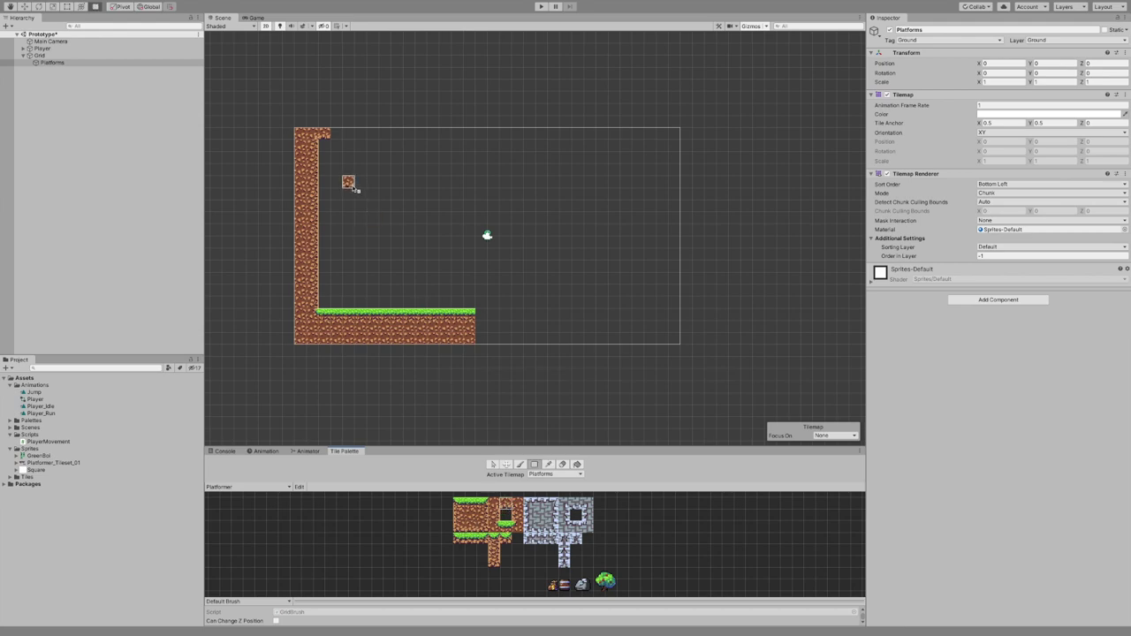
pyautogui.click(337, 136)
pyautogui.moveTo(348, 135); pyautogui.dragTo(656, 140)
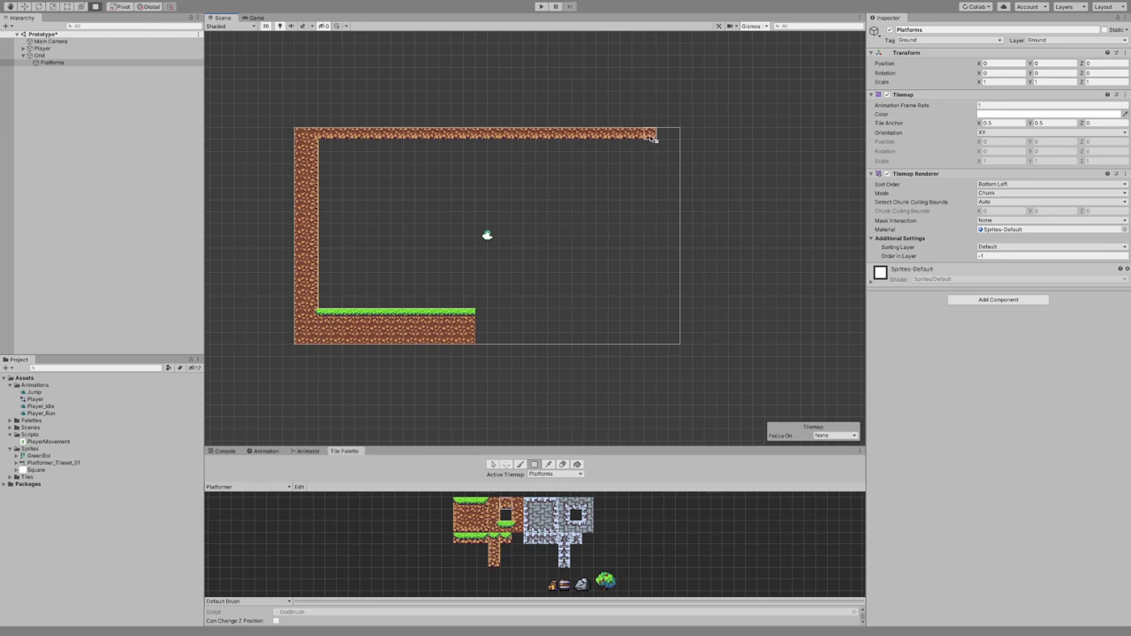
# - Place the upper-right dirt corner at the ceiling's end and box-fill the right wall down to ground level
pyautogui.click(517, 510)
pyautogui.click(520, 464)
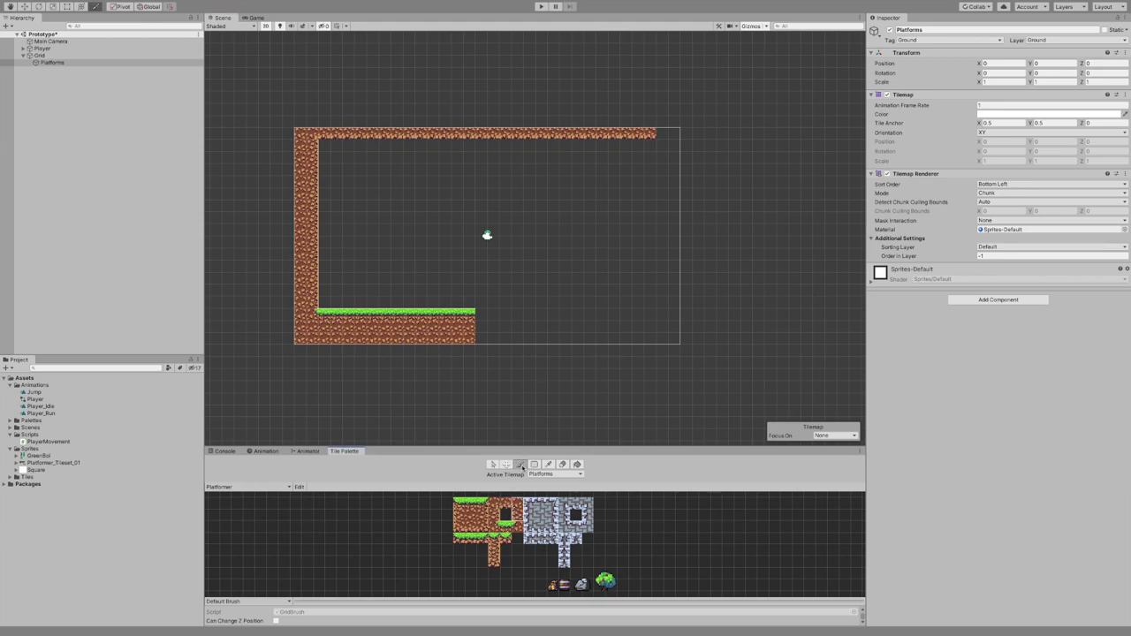
pyautogui.click(663, 140)
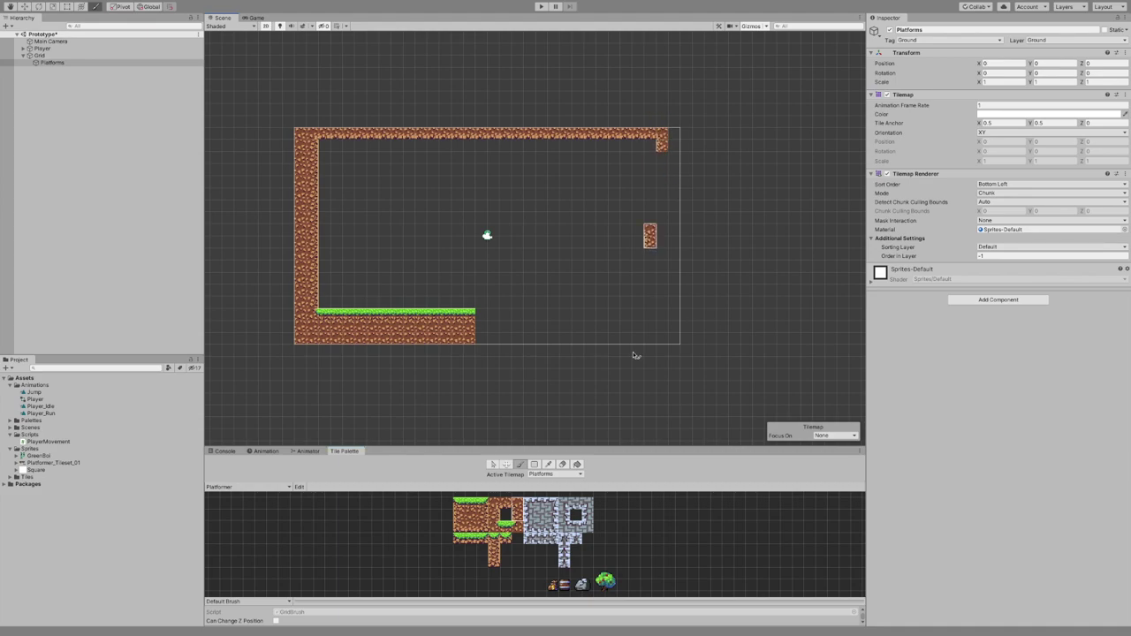
pyautogui.click(534, 465)
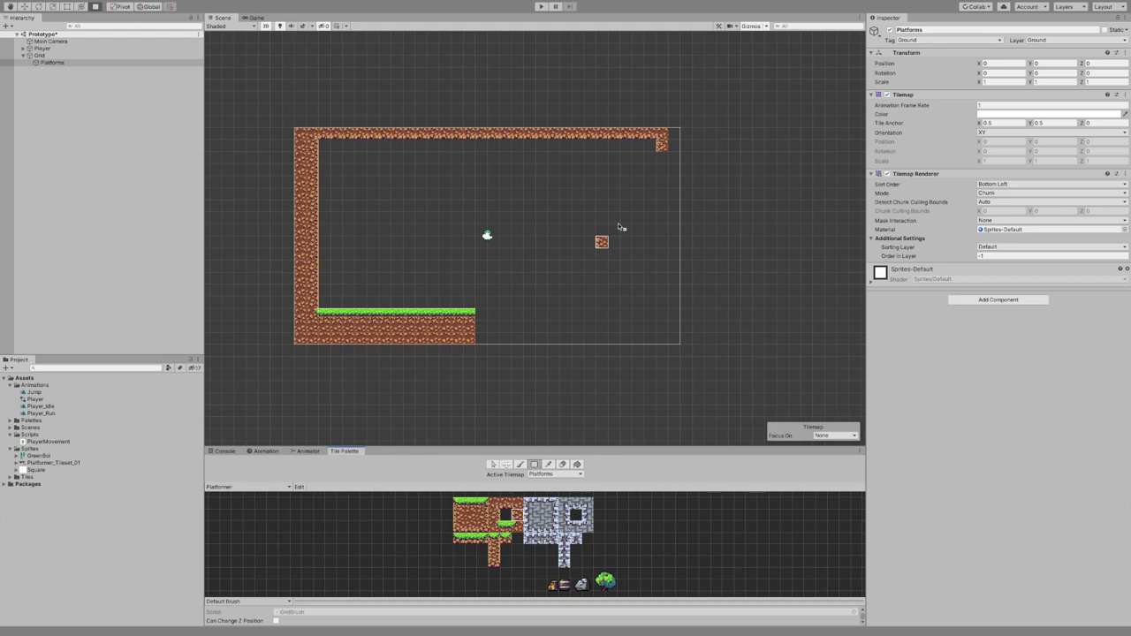
pyautogui.moveTo(663, 149); pyautogui.dragTo(662, 309)
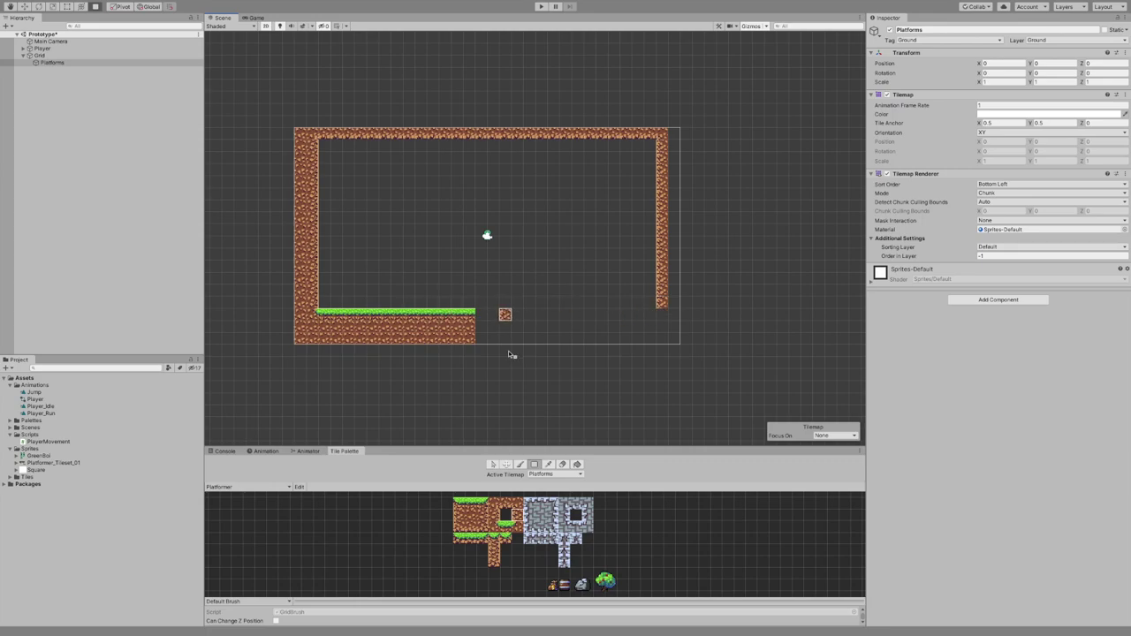
pyautogui.click(508, 527)
pyautogui.click(650, 316)
pyautogui.hotkey('ctrl', 'z')
# - Place the lower-right corner with its grass tile and box-fill grass ground tiles across the remaining floor gap
pyautogui.click(518, 535)
pyautogui.moveTo(518, 528); pyautogui.dragTo(505, 527)
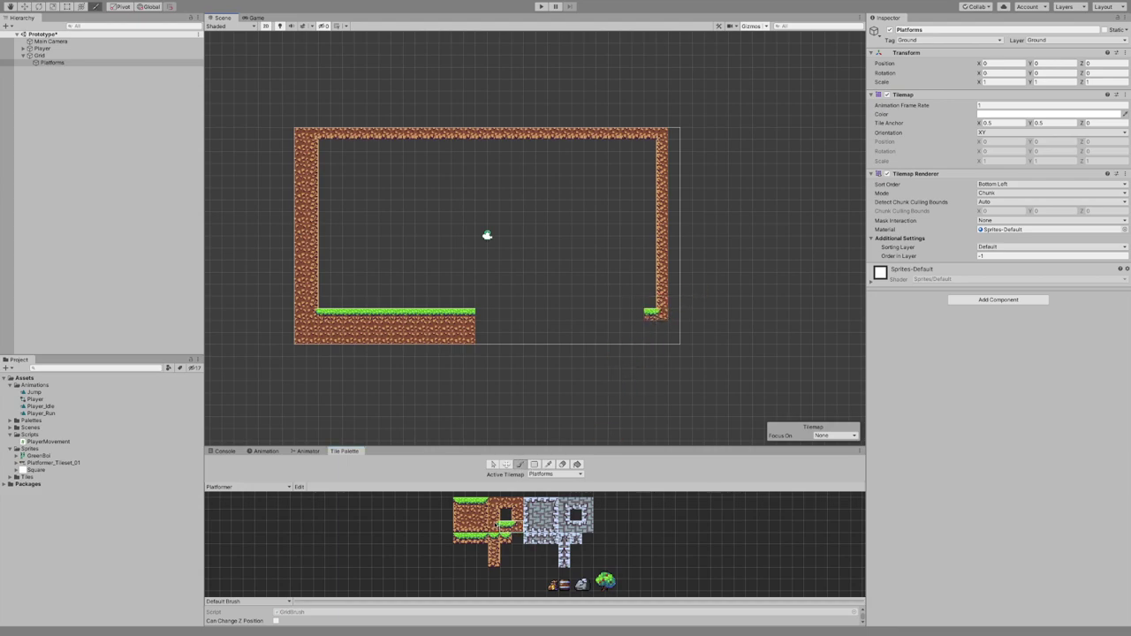
pyautogui.click(505, 528)
pyautogui.click(534, 464)
pyautogui.moveTo(488, 320); pyautogui.dragTo(645, 320)
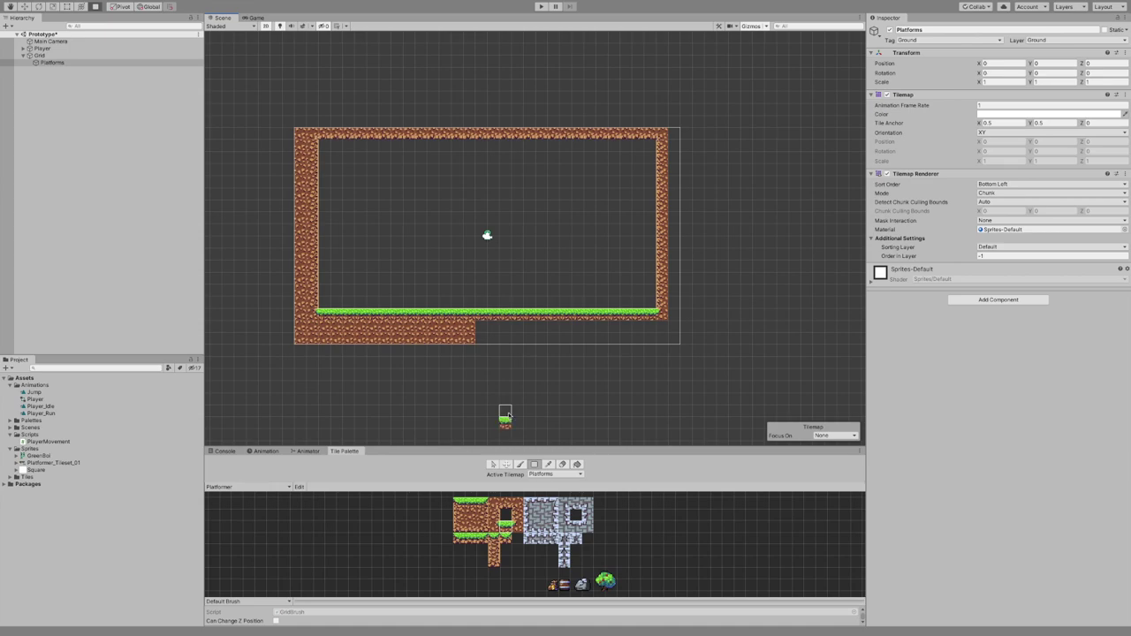
# - Box-fill the bottom dirt row to the right edge of the camera frame and place solid dirt tiles up its right end to enclose the gap
pyautogui.click(473, 516)
pyautogui.moveTo(482, 338); pyautogui.dragTo(675, 337)
pyautogui.click(674, 326)
pyautogui.click(674, 315)
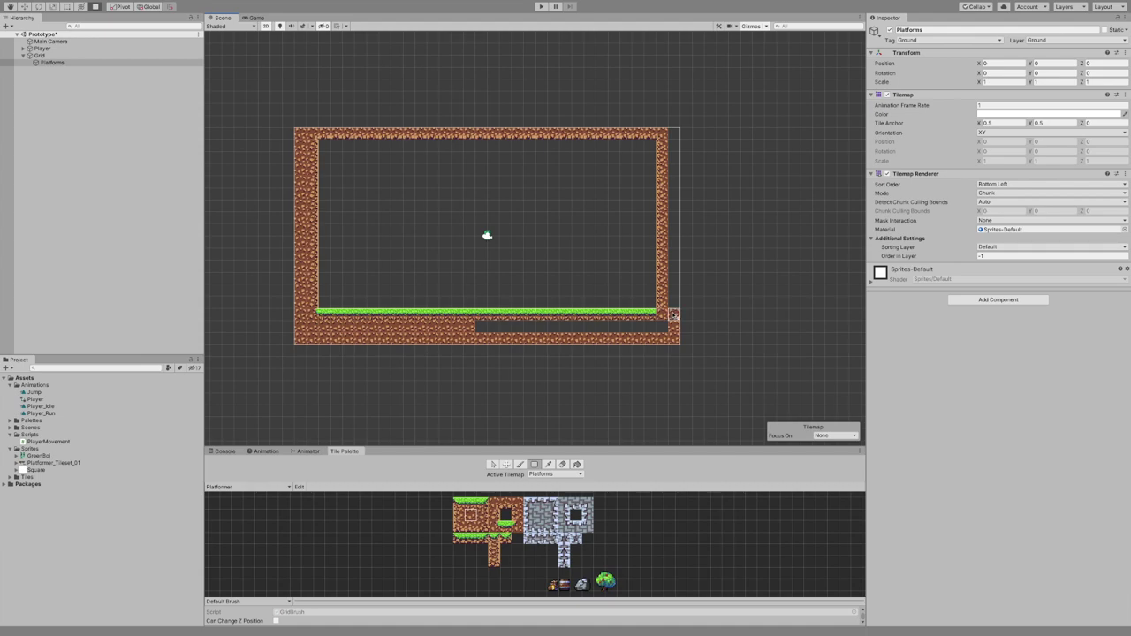
pyautogui.hotkey('ctrl', 'z')
pyautogui.hotkey('ctrl', 'z')
pyautogui.click(673, 316)
# - Flood-fill the enclosed gap beneath the grass and the empty column outside the right wall with solid dirt, checking the Game view
pyautogui.click(578, 465)
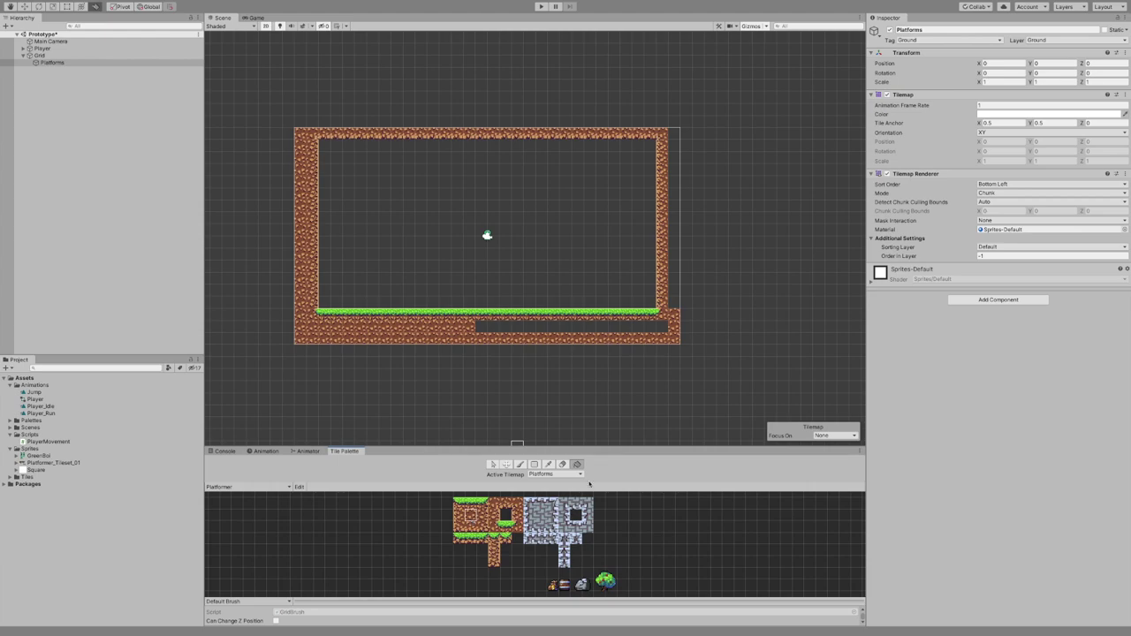
pyautogui.click(518, 328)
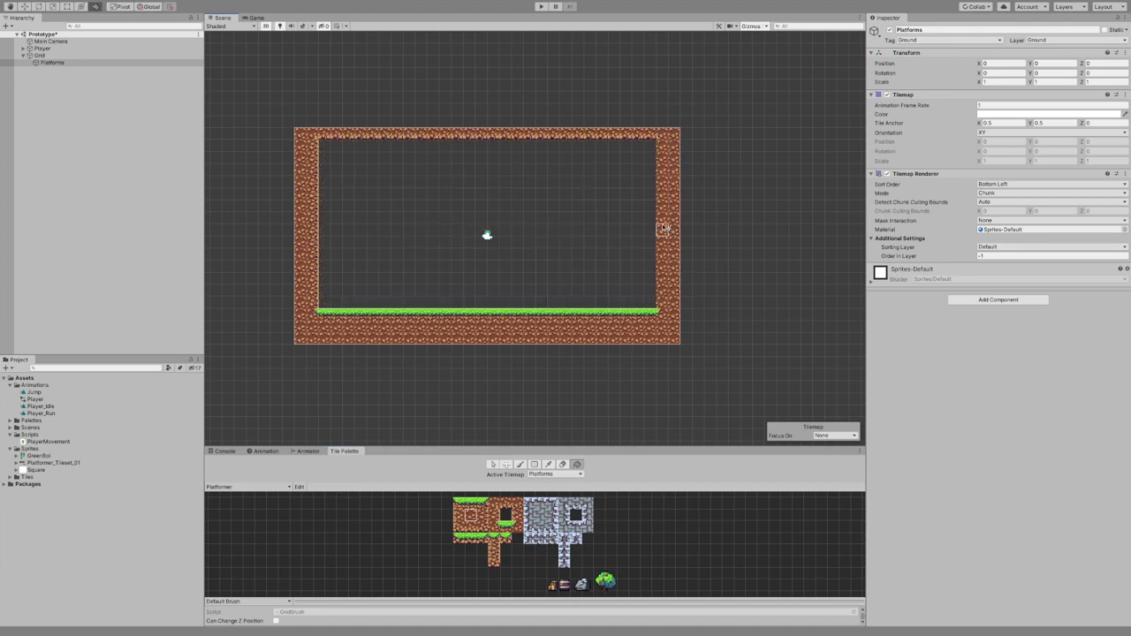
pyautogui.click(265, 19)
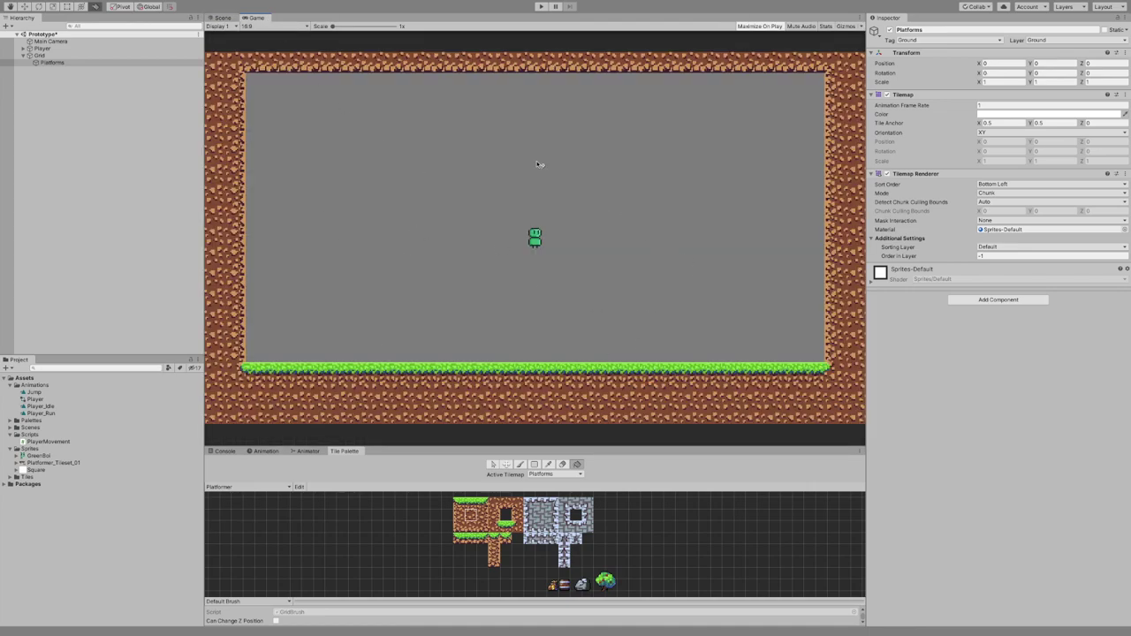
pyautogui.click(222, 18)
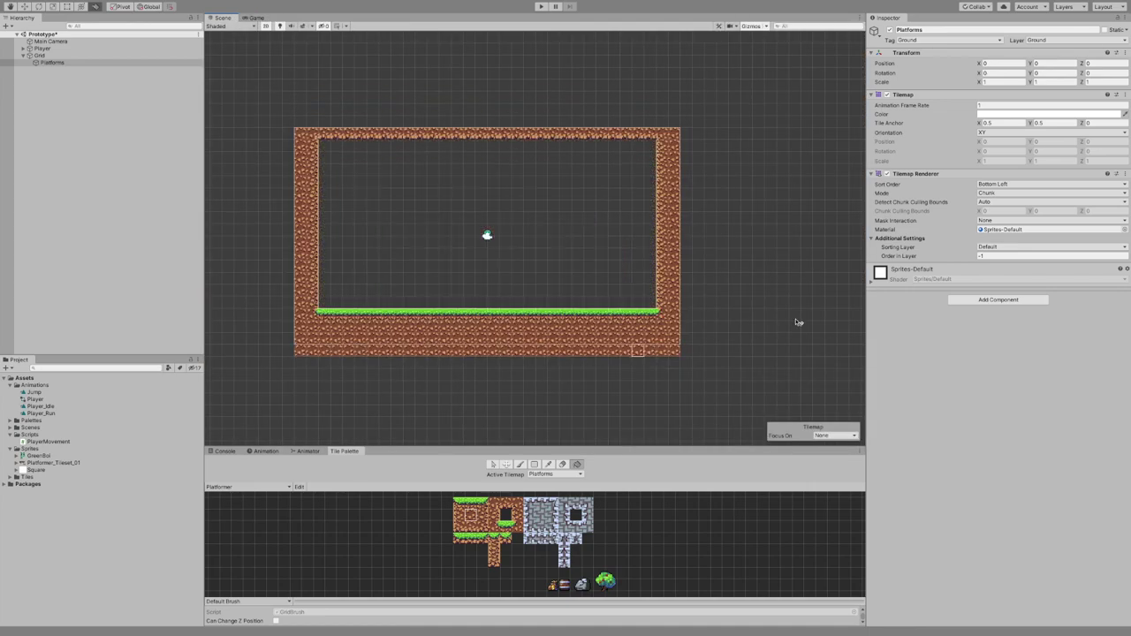
# - Set the Main Camera's background colour to teal (H 179, S 52, V 75) and check it in the Game view
pyautogui.click(51, 42)
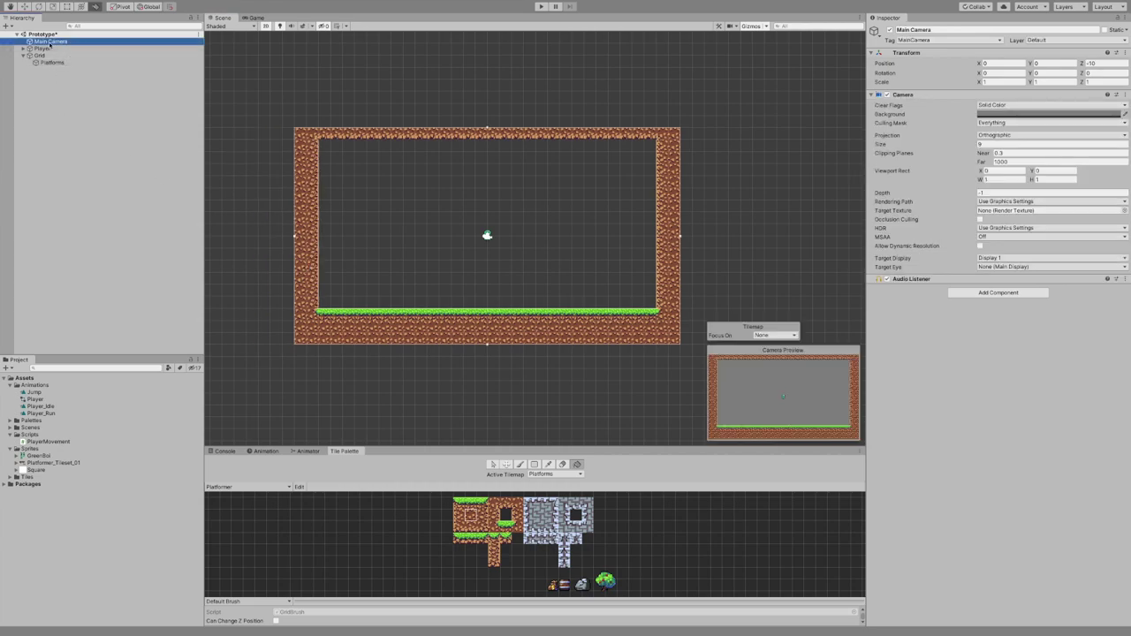
pyautogui.click(1014, 115)
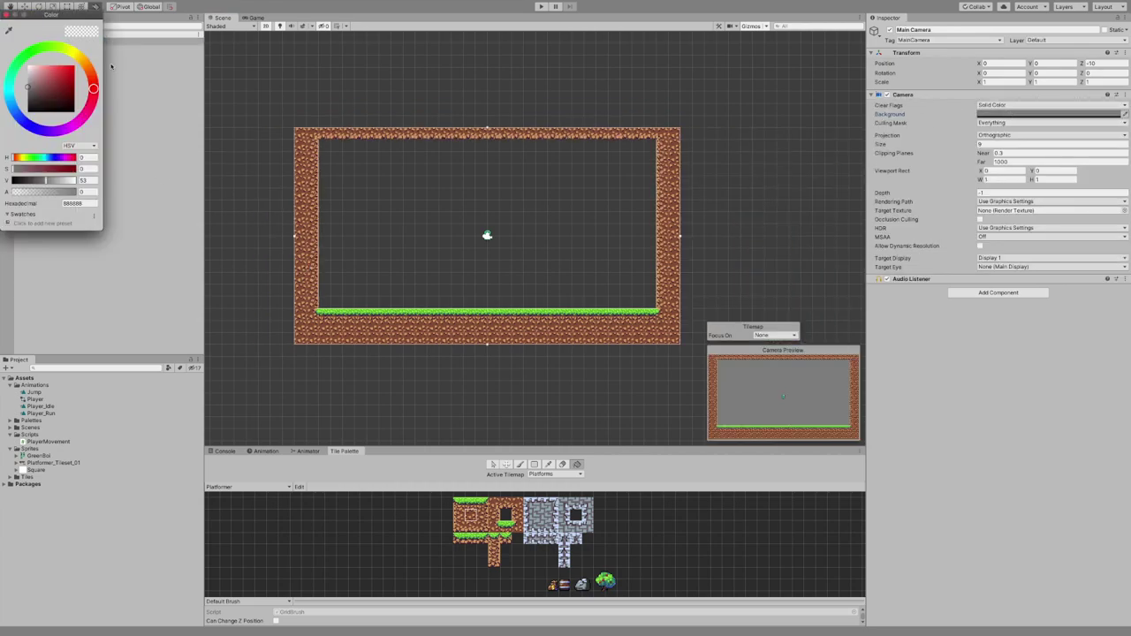
pyautogui.click(9, 91)
pyautogui.moveTo(24, 89); pyautogui.dragTo(53, 80)
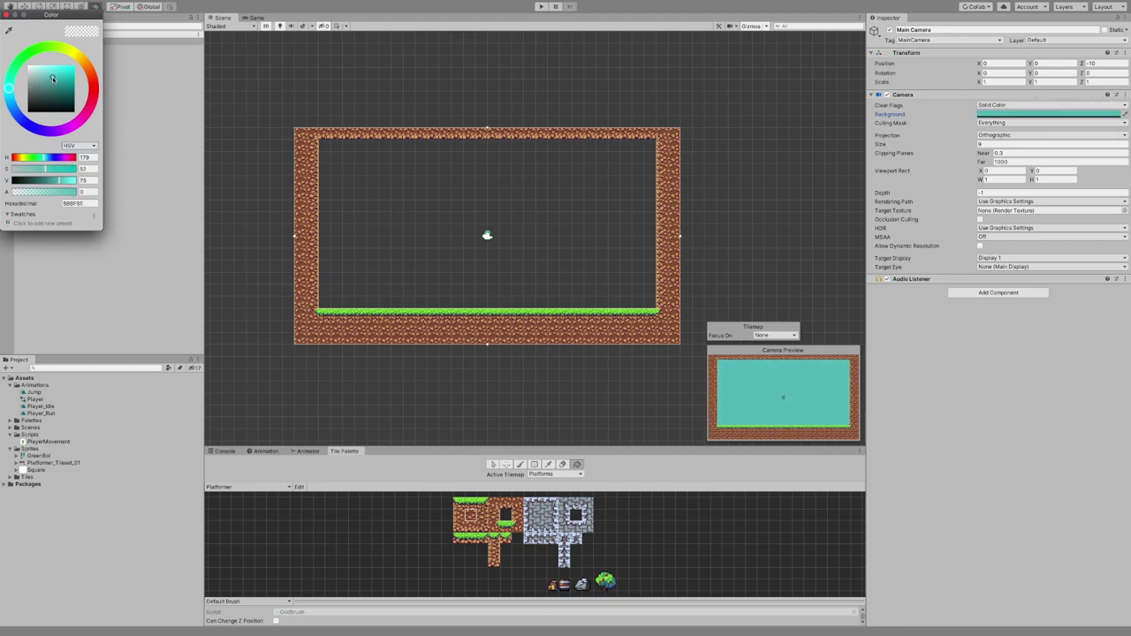
pyautogui.click(7, 16)
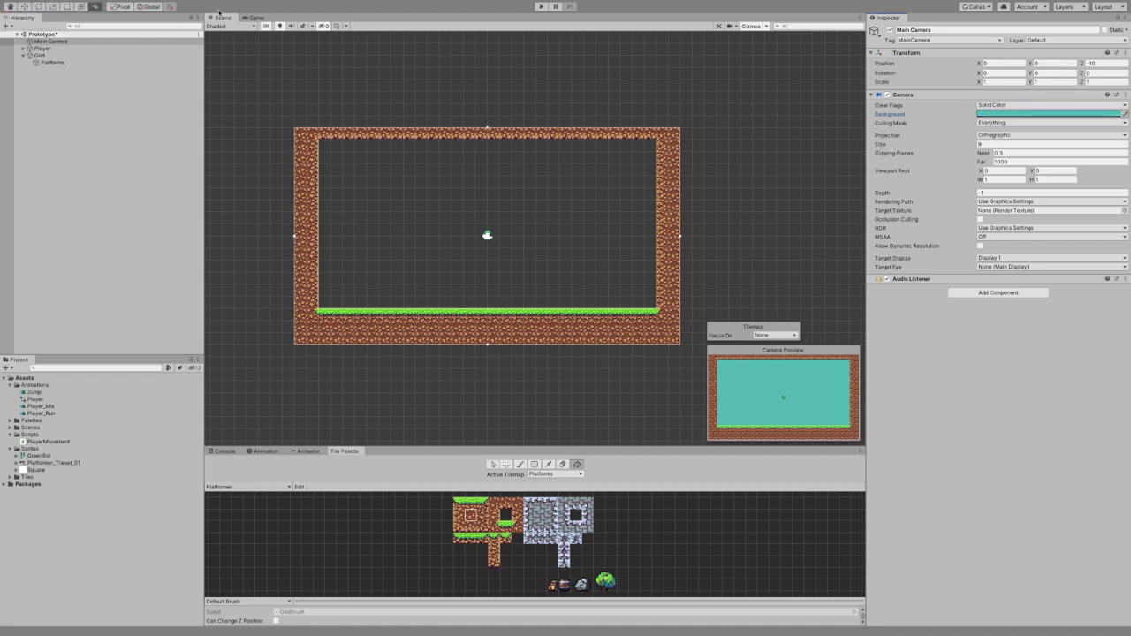
pyautogui.click(256, 18)
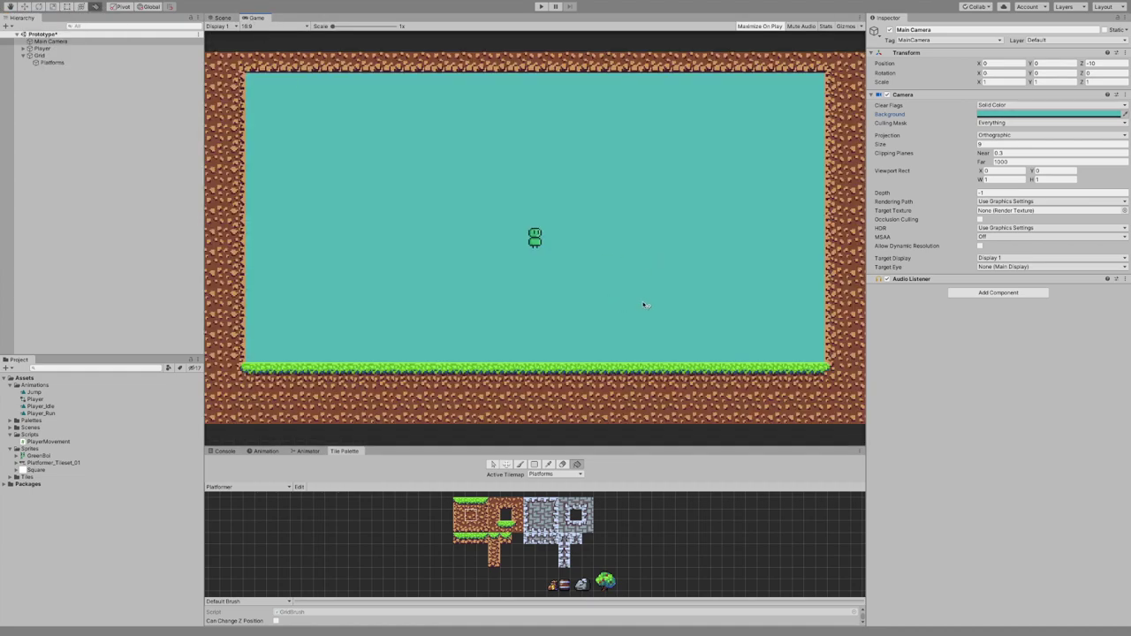
pyautogui.click(222, 17)
pyautogui.hotkey('ctrl', 'z')
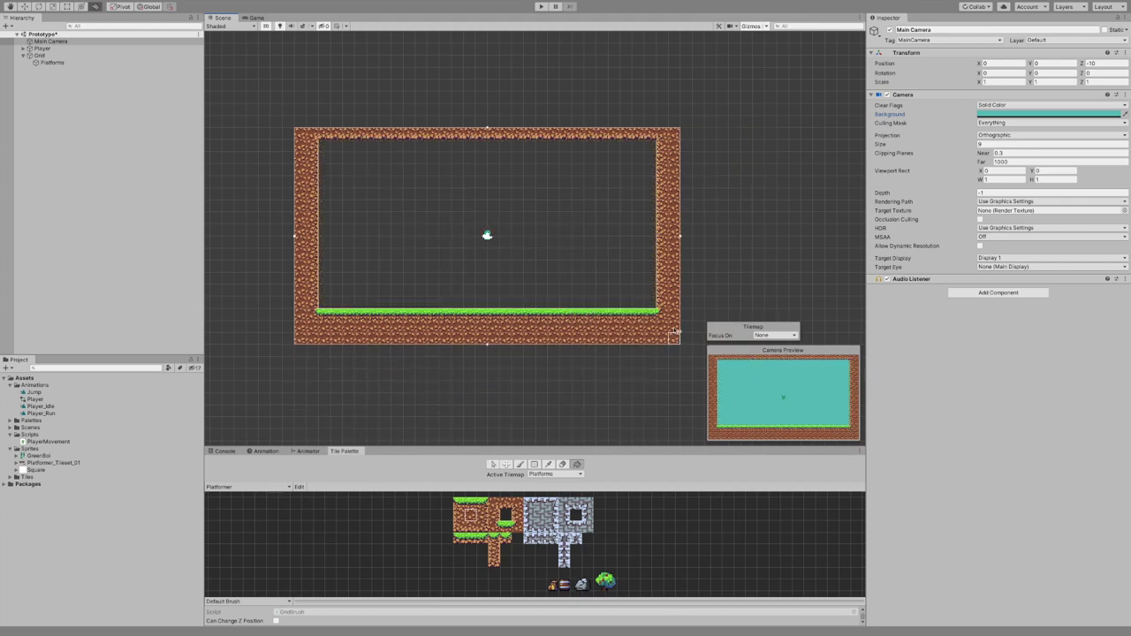
pyautogui.hotkey('ctrl', 'y')
pyautogui.hotkey('ctrl', 'z')
pyautogui.hotkey('ctrl', 'z')
pyautogui.hotkey('ctrl', 'y')
pyautogui.hotkey('ctrl', 'z')
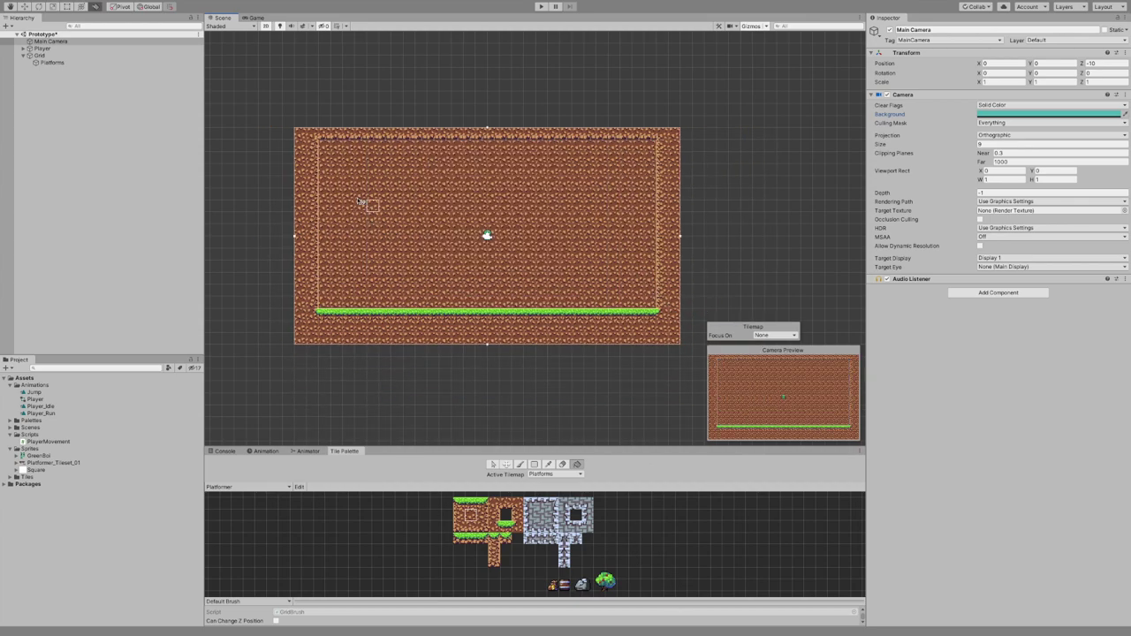
pyautogui.hotkey('ctrl', 'y')
pyautogui.hotkey('ctrl', 'z')
pyautogui.hotkey('ctrl', 'y')
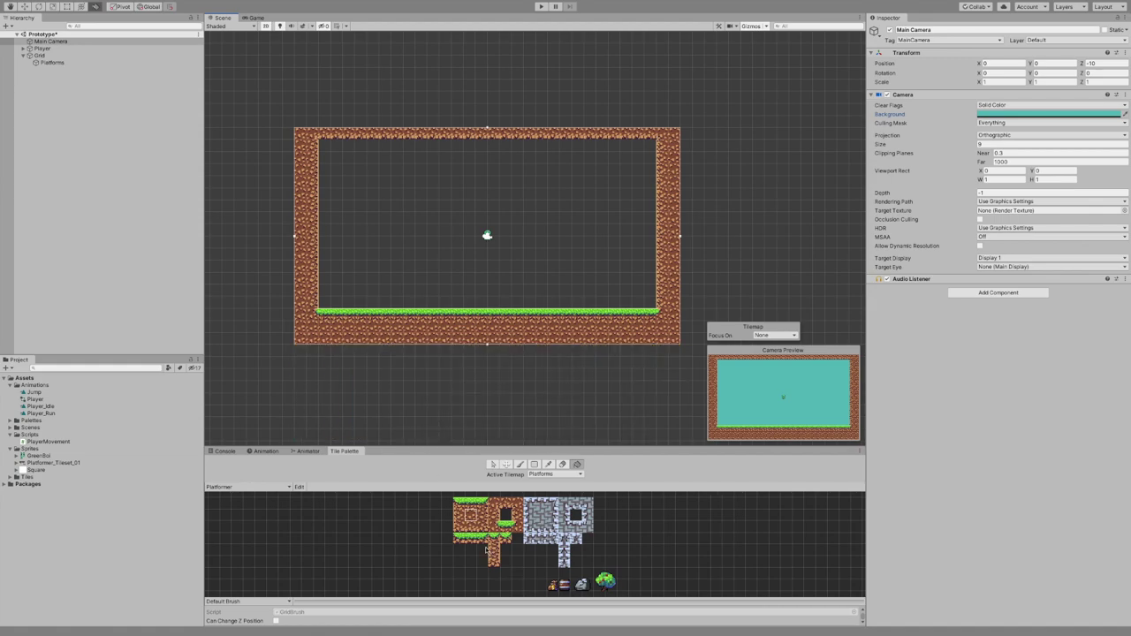
# - Erase the dirt tiles from the middle section of the left wall
pyautogui.scroll(-1, 475, 521)
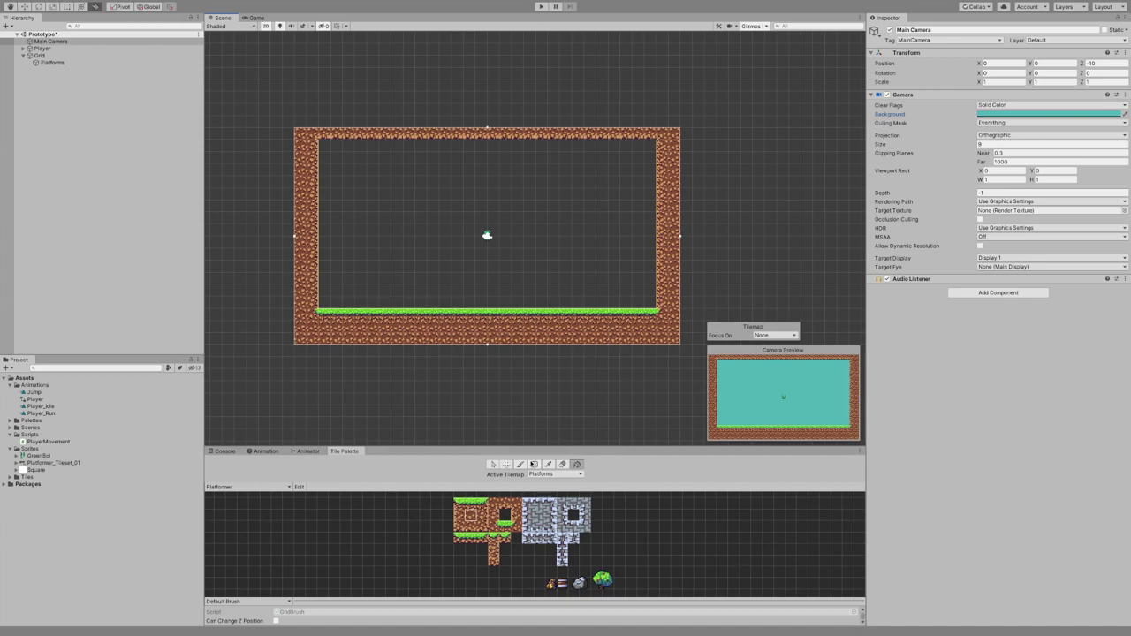
pyautogui.click(563, 465)
pyautogui.click(309, 265)
pyautogui.moveTo(305, 253); pyautogui.dragTo(304, 217)
# - Pick a large empty palette area as an oversized eraser and erase the ceiling and upper walls, leaving short stubs at both ends
pyautogui.click(519, 465)
pyautogui.press('i')
pyautogui.moveTo(619, 501); pyautogui.dragTo(722, 567)
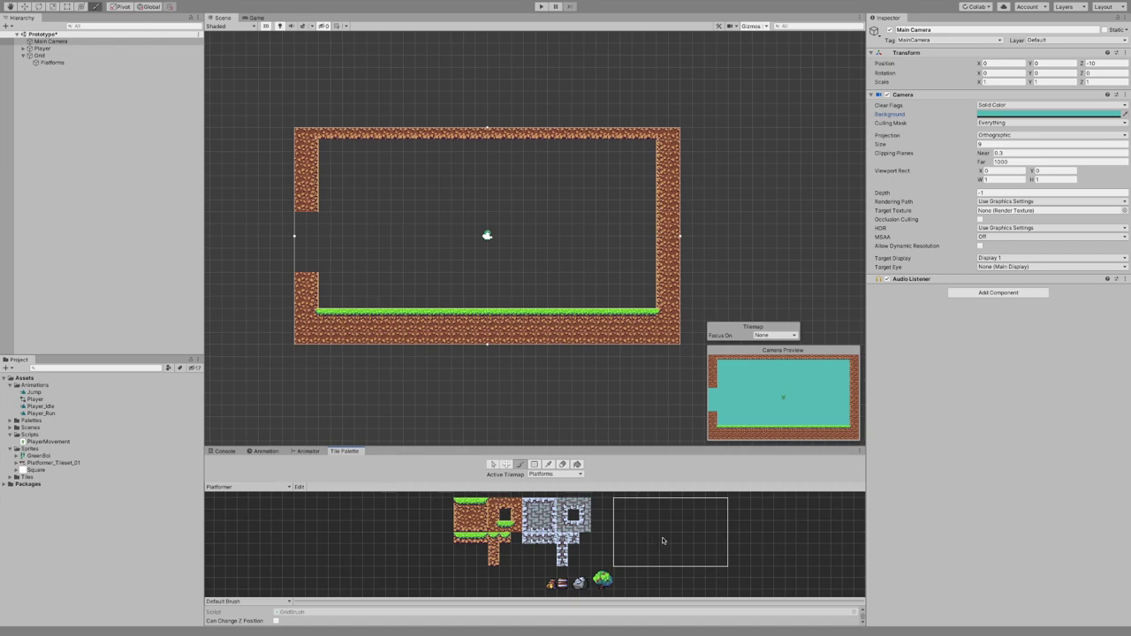
pyautogui.click(564, 465)
pyautogui.moveTo(386, 235)
pyautogui.mouseDown()
pyautogui.moveTo(386, 189)
pyautogui.moveTo(676, 187)
pyautogui.moveTo(692, 261)
pyautogui.mouseUp()
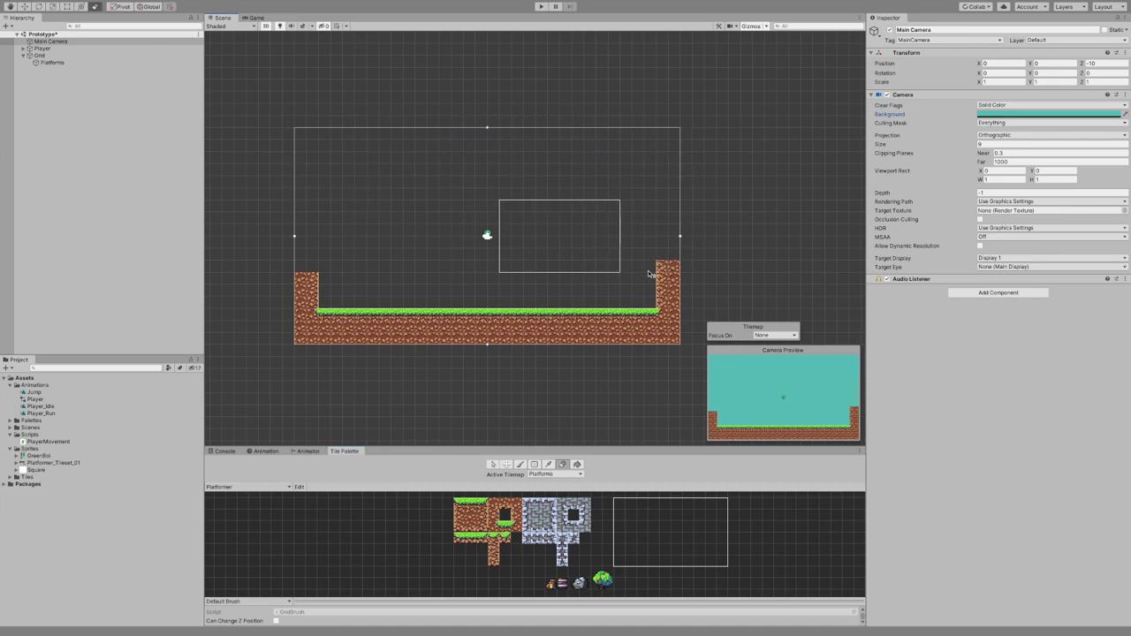
pyautogui.click(665, 274)
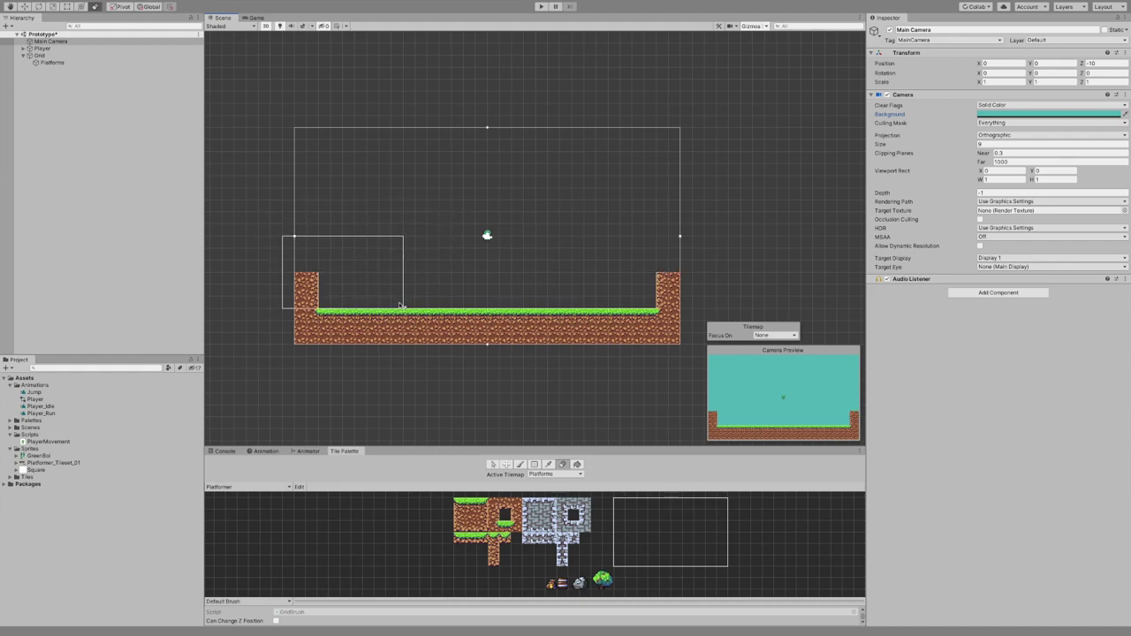
# - Paint two dirt edge tiles on the inner column of each wall stub, raising both walls by two tiles
pyautogui.click(501, 520)
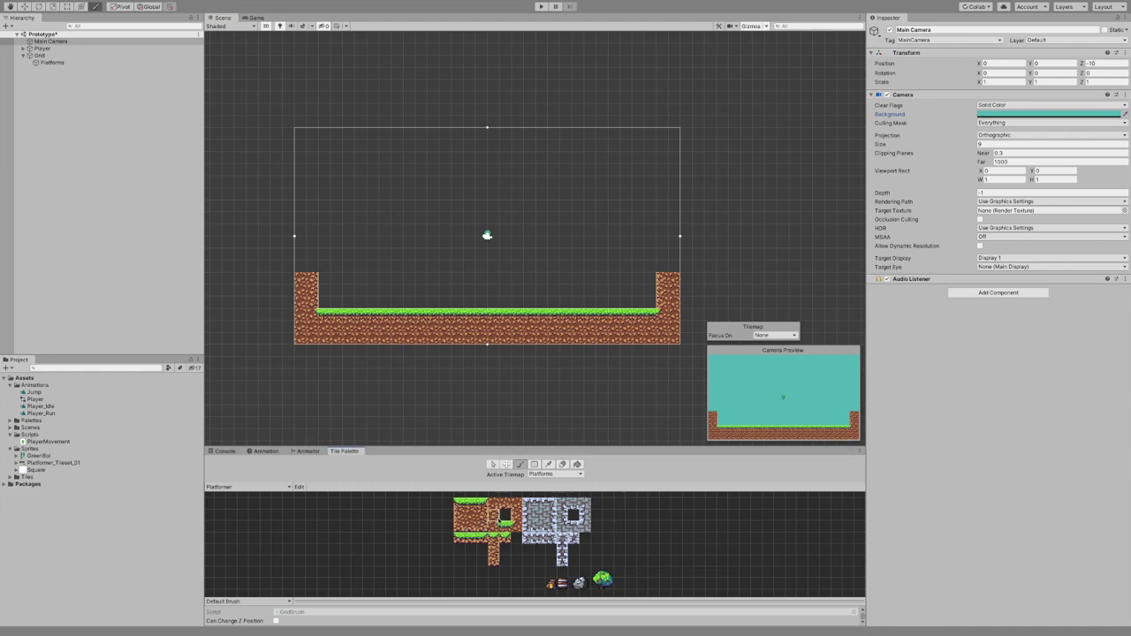
pyautogui.click(312, 266)
pyautogui.click(312, 254)
pyautogui.click(517, 514)
pyautogui.click(663, 264)
pyautogui.click(662, 253)
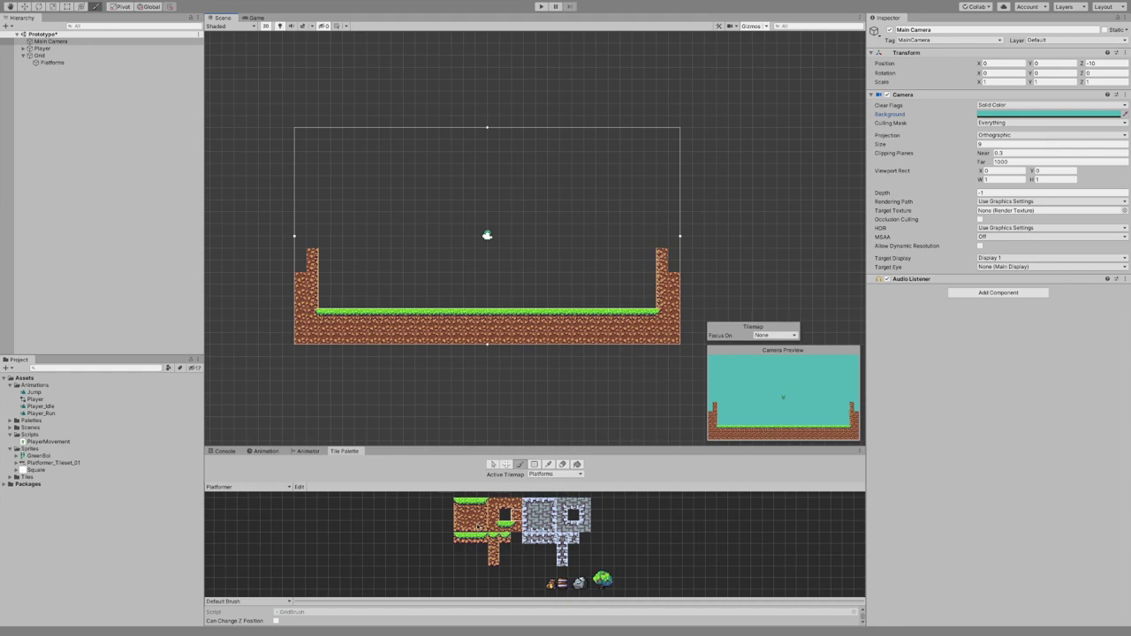
# - Cap the right wall with a grass corner and grass tile, and fill the gap in its outer column with solid dirt
pyautogui.click(663, 242)
pyautogui.hotkey('ctrl', 'z')
pyautogui.click(663, 239)
pyautogui.click(674, 241)
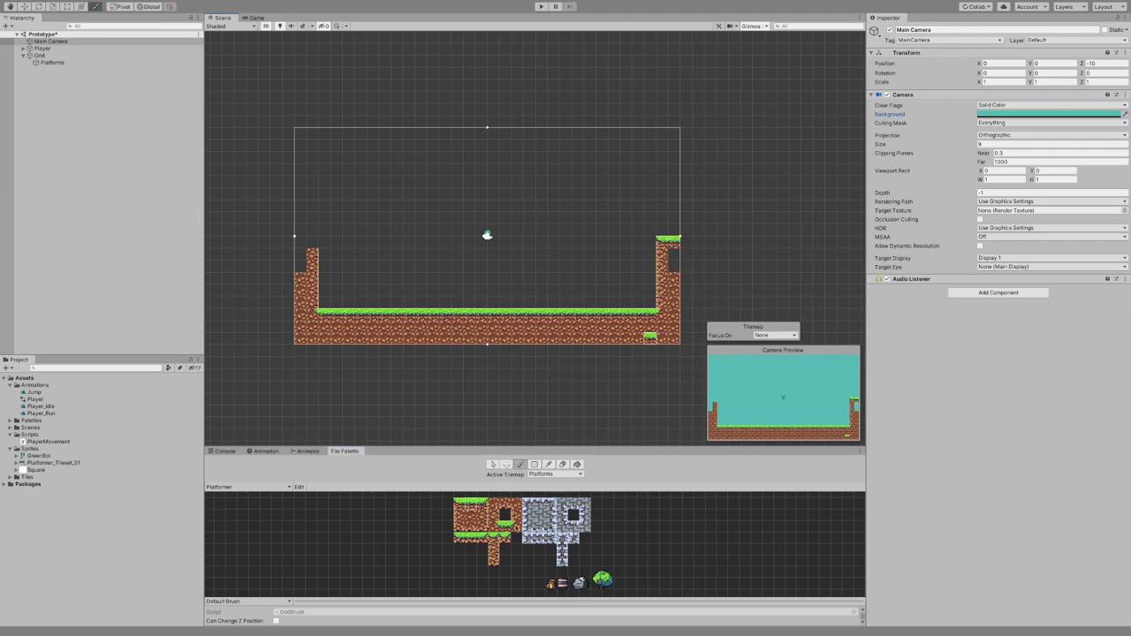
pyautogui.click(468, 515)
pyautogui.moveTo(675, 255); pyautogui.dragTo(674, 267)
# - Extend the left wall by one tile, cap it with grass tiles, and fill its outer column with solid dirt
pyautogui.click(481, 519)
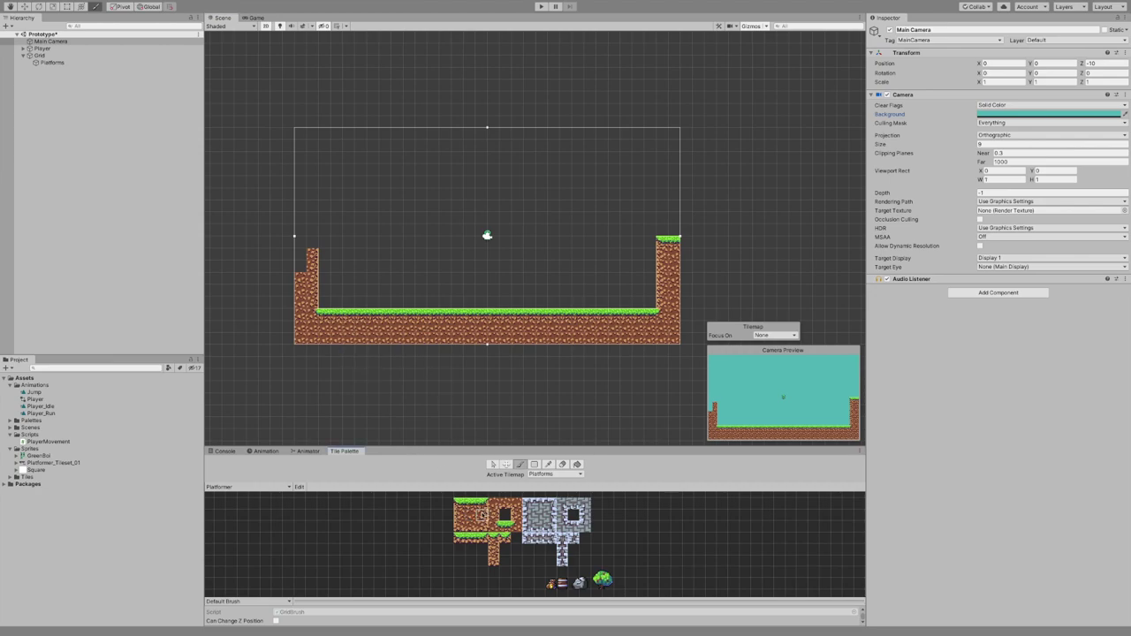
pyautogui.moveTo(482, 515); pyautogui.dragTo(482, 507)
pyautogui.click(314, 243)
pyautogui.click(300, 231)
pyautogui.click(473, 518)
pyautogui.moveTo(301, 243); pyautogui.dragTo(299, 267)
# - Playtest the level in the Game view to see whether the player lands on the tiles, and stop play mode
pyautogui.scroll(-1, 419, 313)
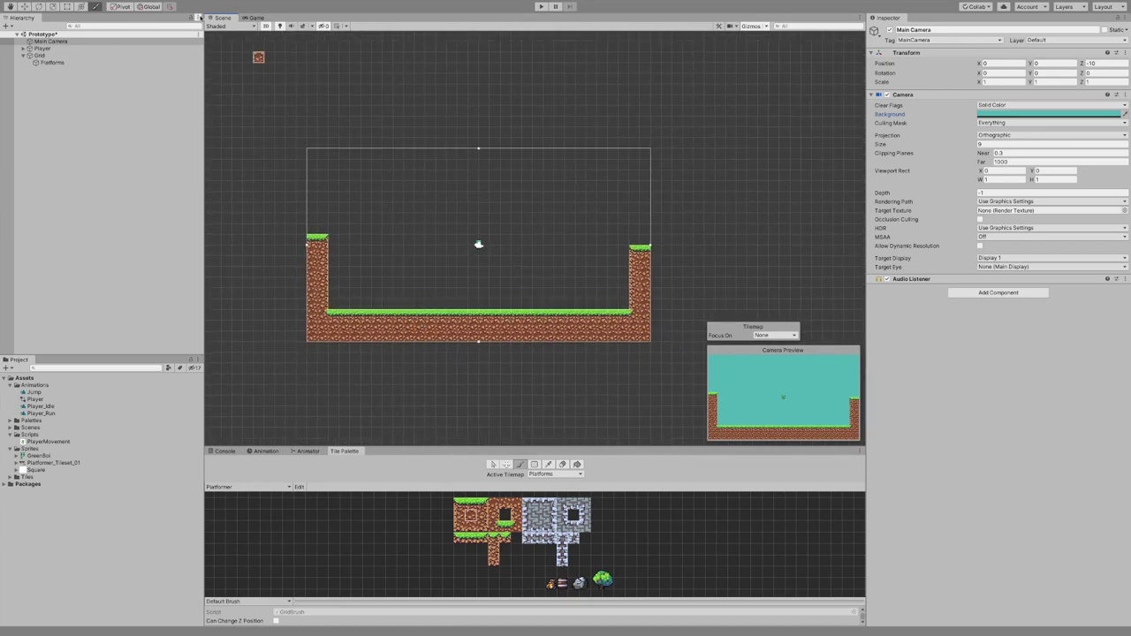
pyautogui.click(255, 18)
pyautogui.click(541, 6)
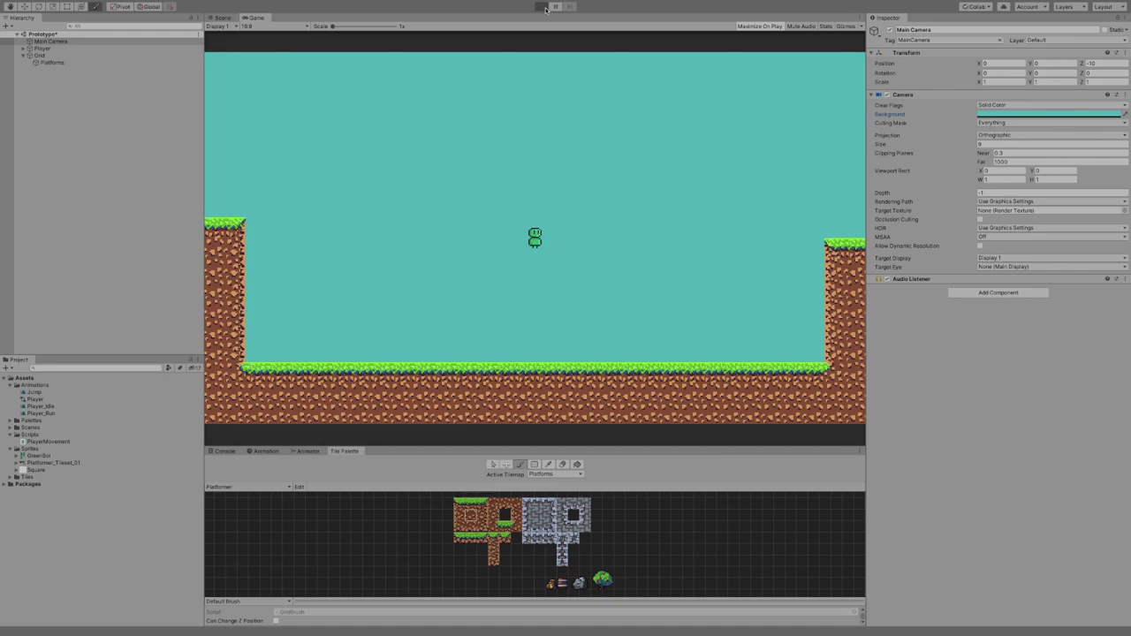
pyautogui.hotkey('shift', 'space')
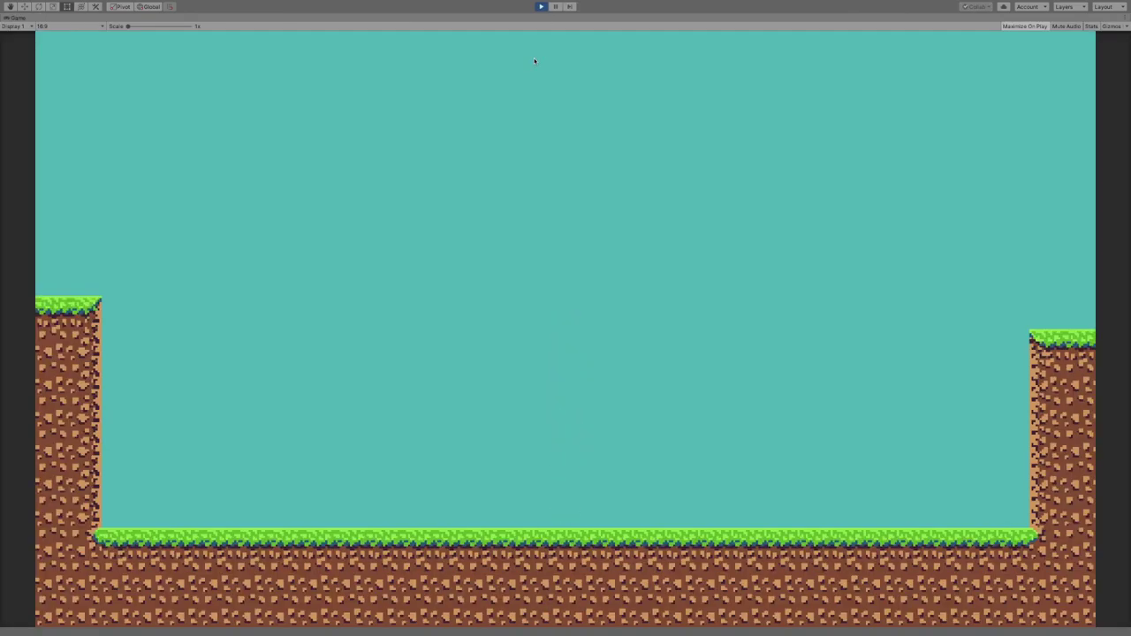
pyautogui.click(542, 6)
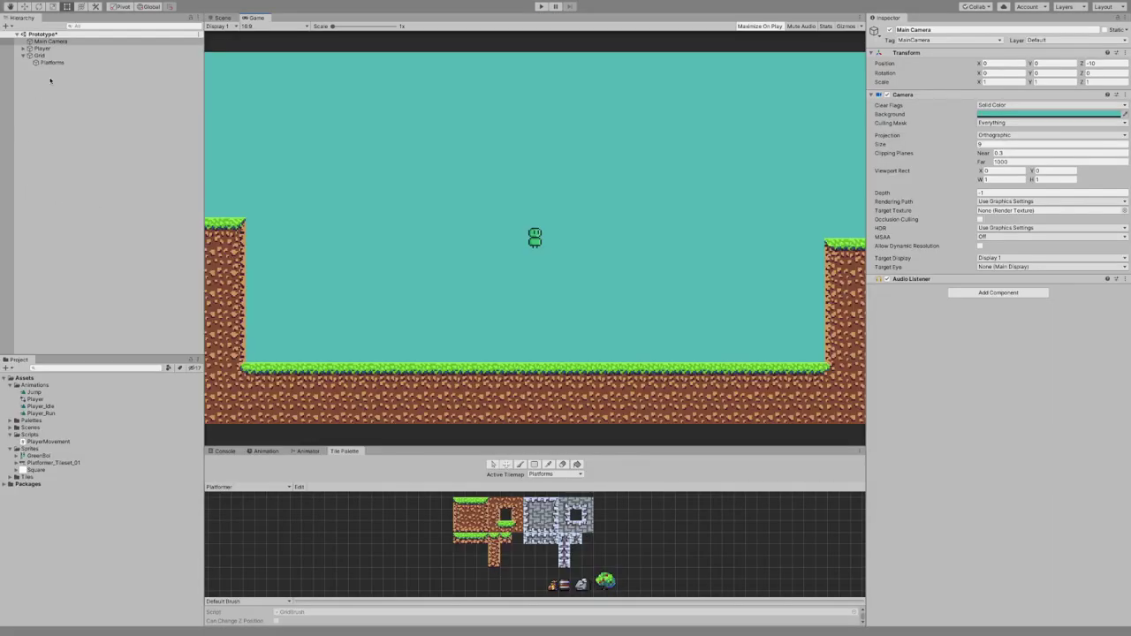
# - Add a Tilemap Collider 2D component to the Platforms tilemap
pyautogui.click(52, 62)
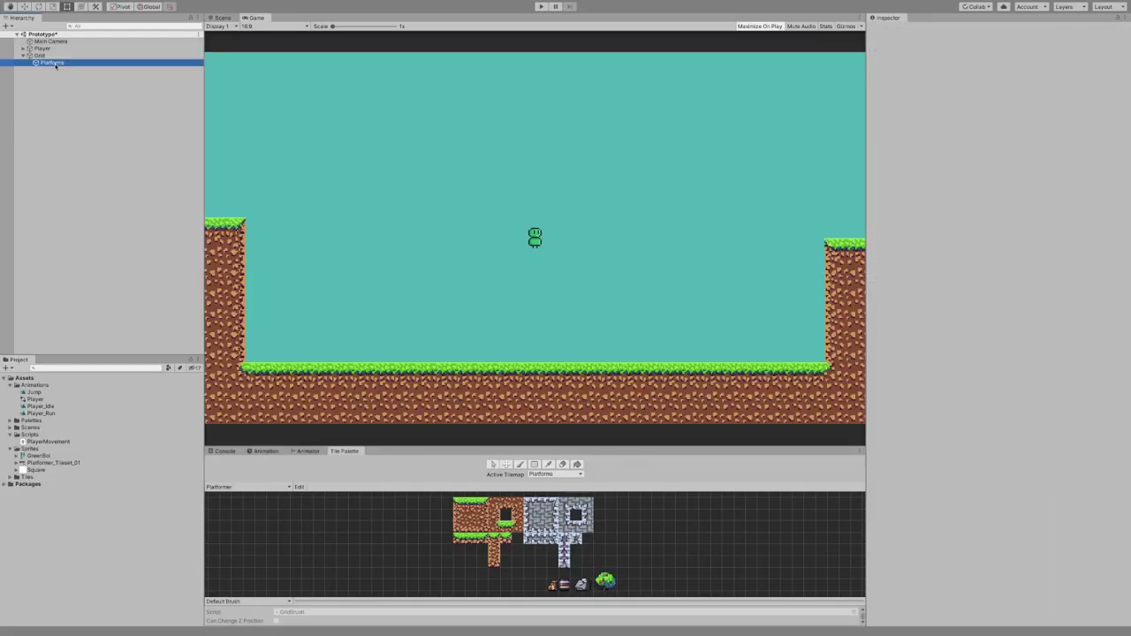
pyautogui.click(982, 300)
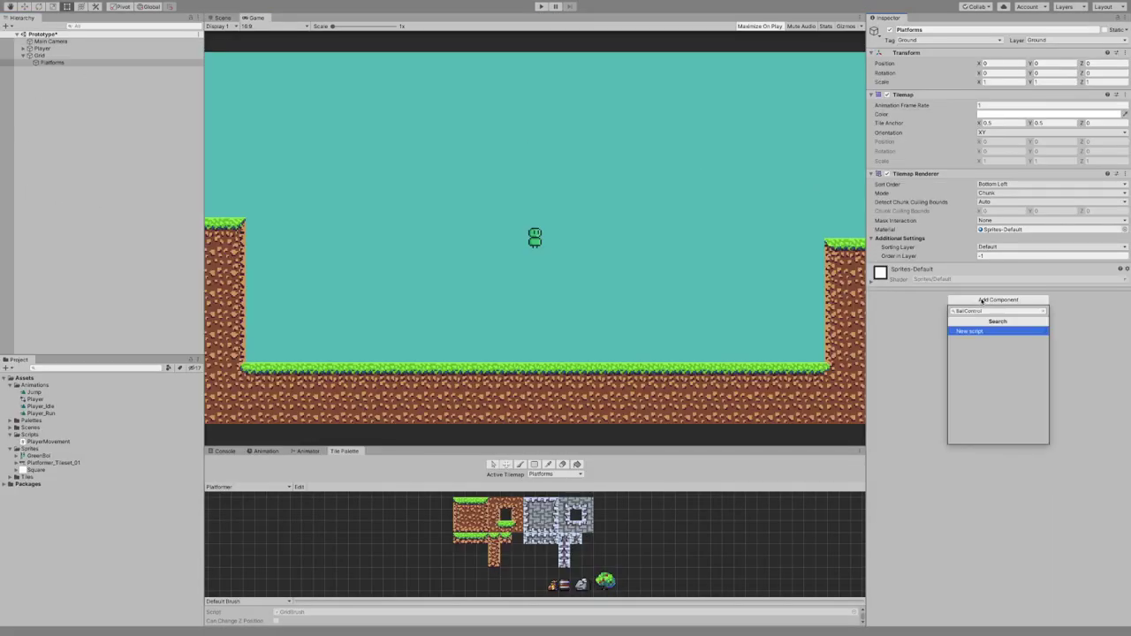
pyautogui.doubleClick(1000, 312)
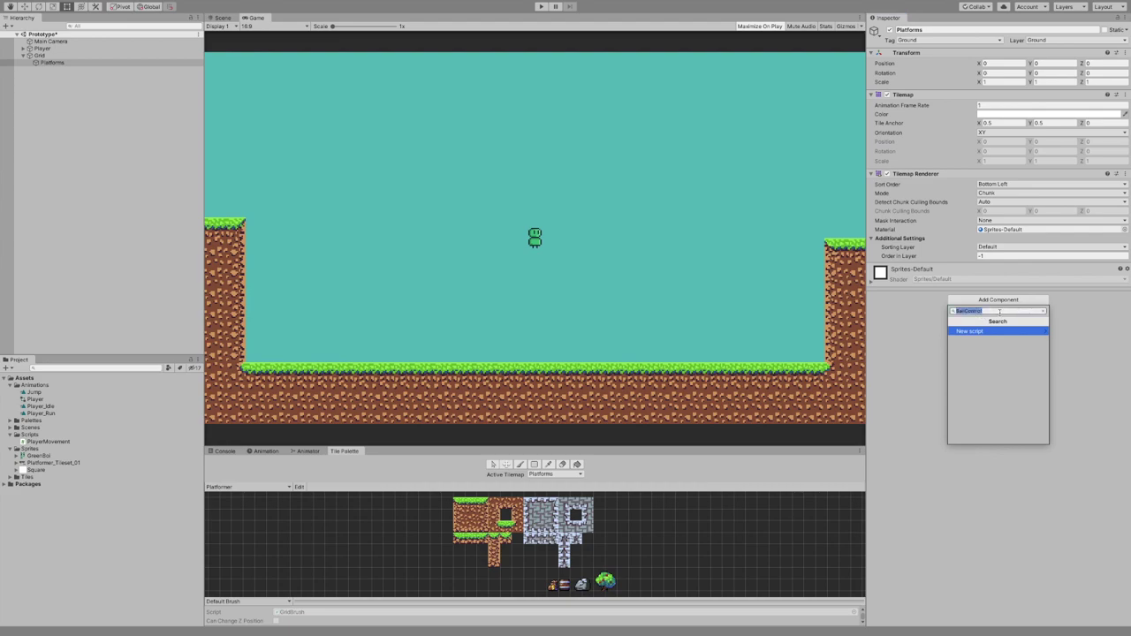
pyautogui.write('Tile')
pyautogui.press('Down')
pyautogui.press('Return')
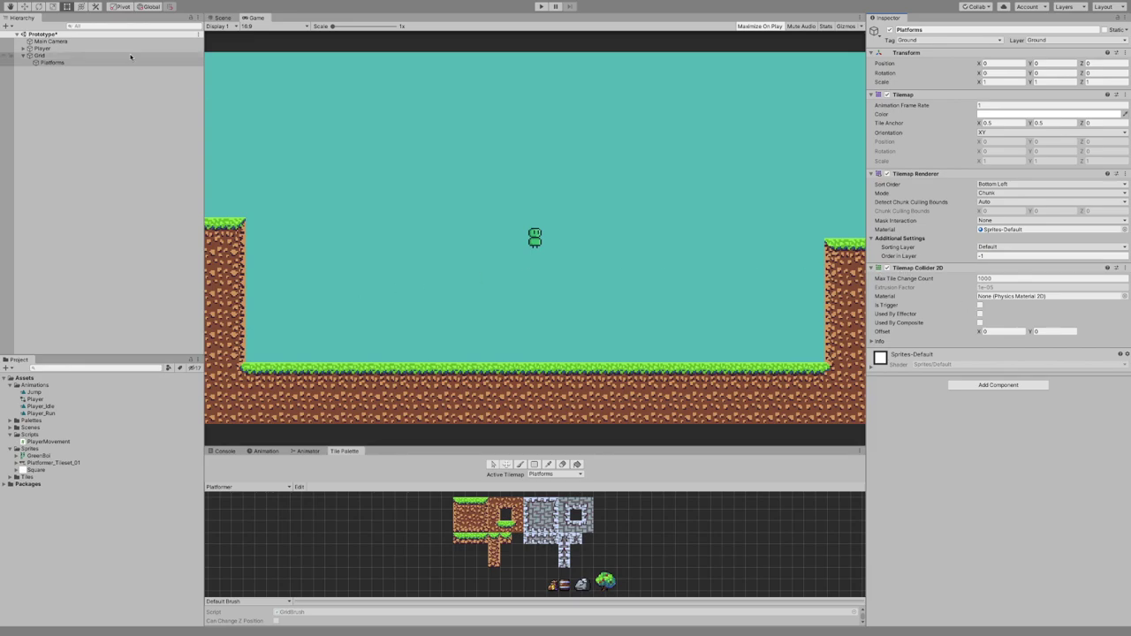
# - Inspect the tile collider outlines in the Scene view and add a Composite Collider 2D component to Platforms
pyautogui.click(221, 16)
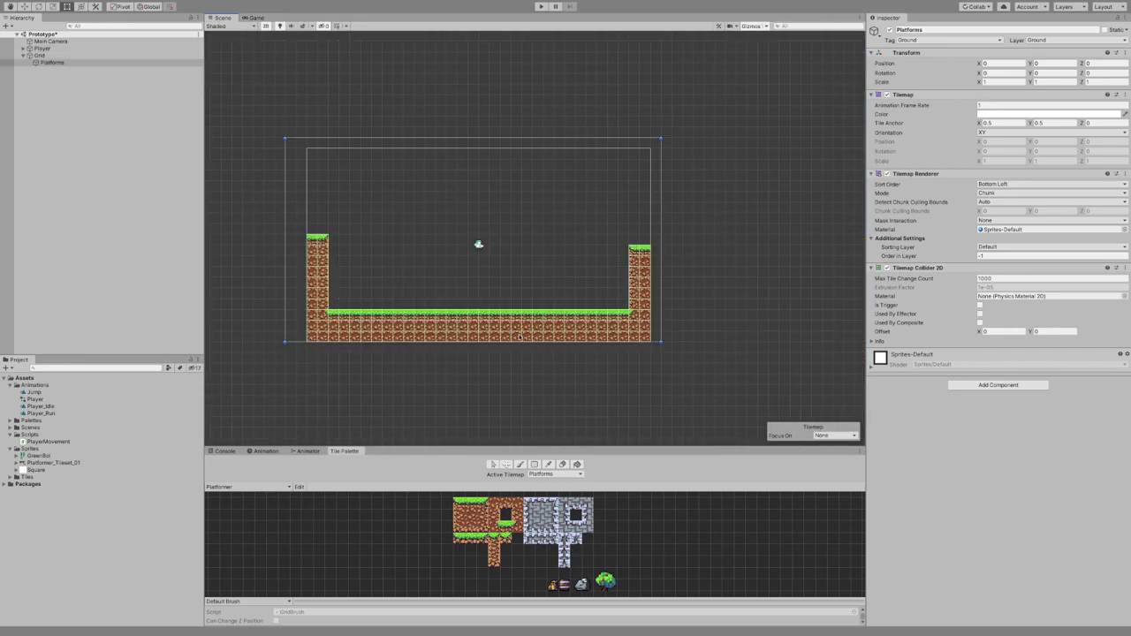
pyautogui.scroll(4, 522, 336)
pyautogui.scroll(-2, 471, 303)
pyautogui.scroll(-1, 470, 304)
pyautogui.scroll(-1, 454, 307)
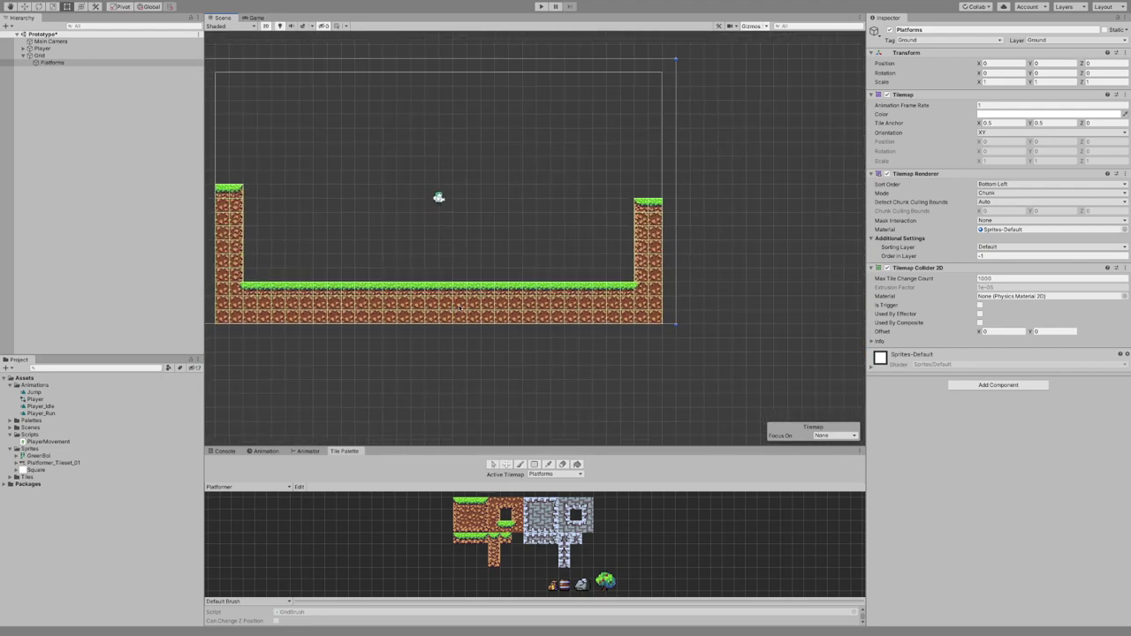
pyautogui.moveTo(451, 329); pyautogui.dragTo(501, 333, button='middle')
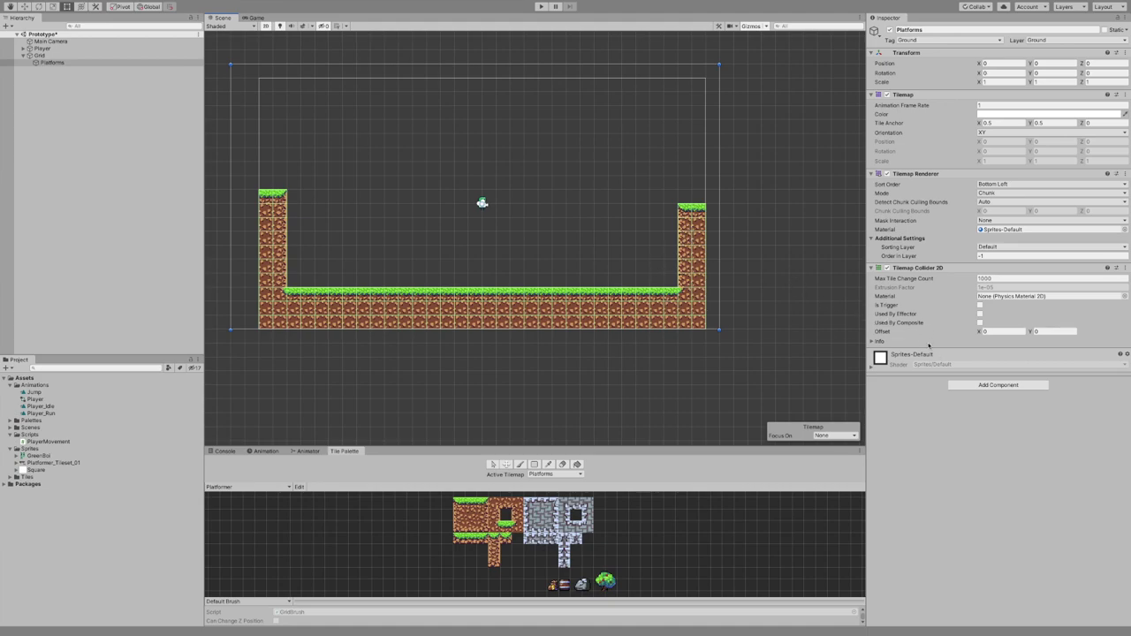
pyautogui.click(998, 385)
pyautogui.write('col')
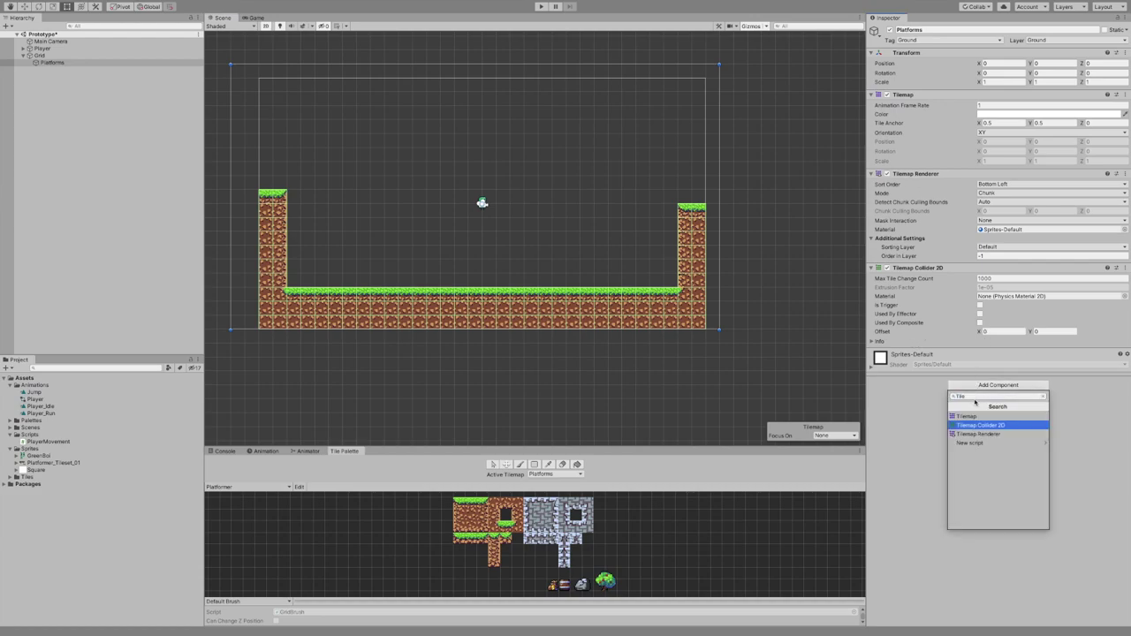
pyautogui.write('mp')
pyautogui.press('Up')
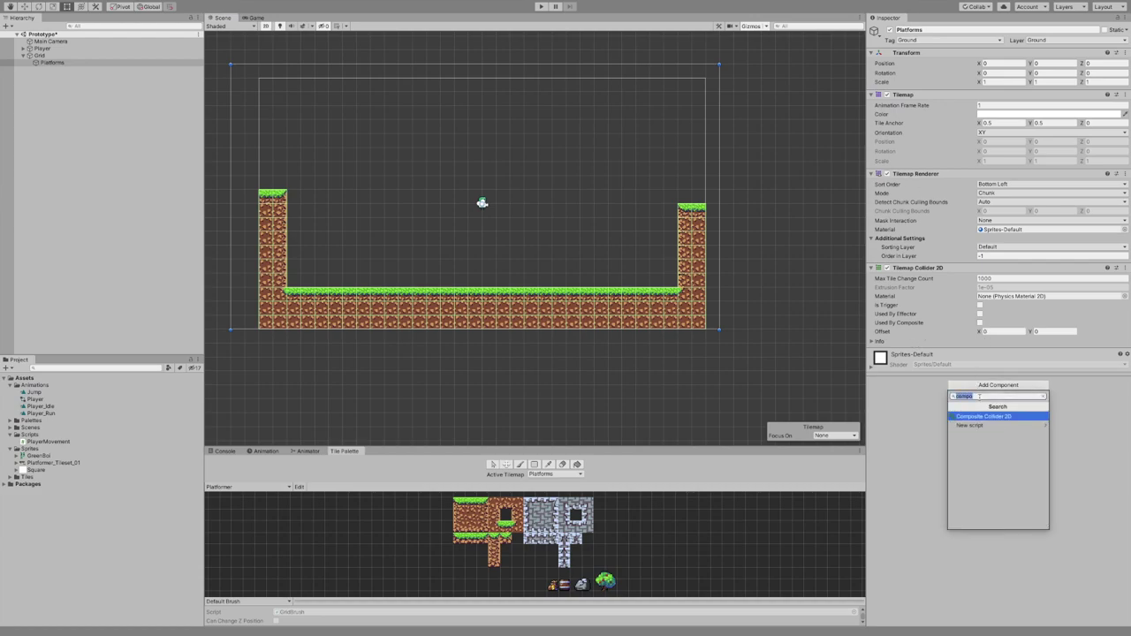
pyautogui.press('Return')
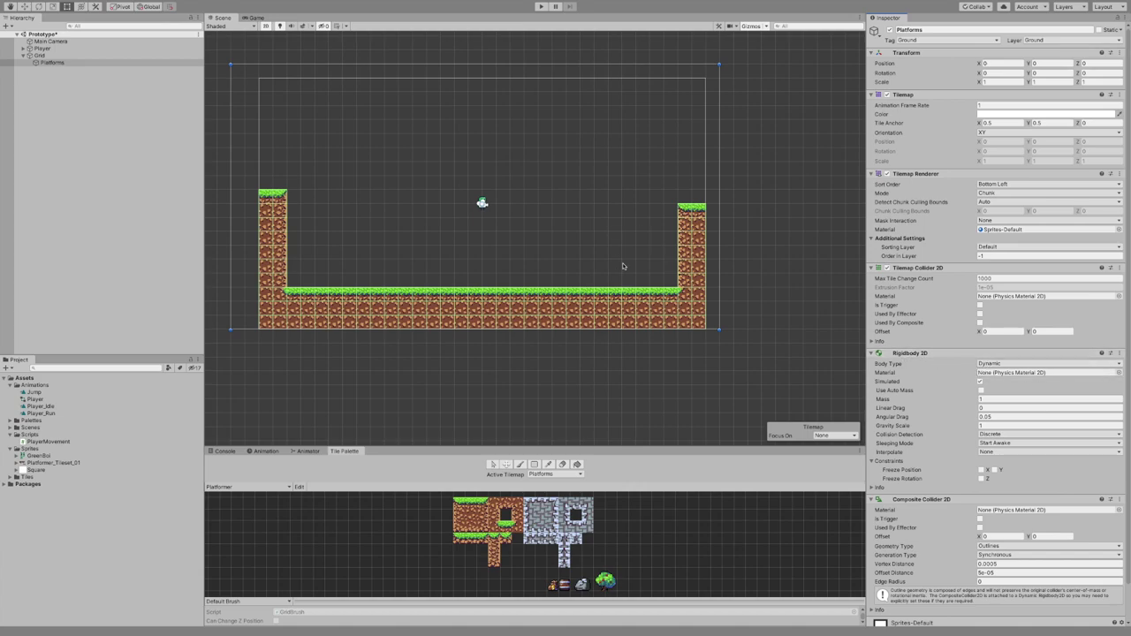
# - Set the Body Type of the Platforms tilemap's Rigidbody 2D to Static and collapse that component
pyautogui.click(999, 364)
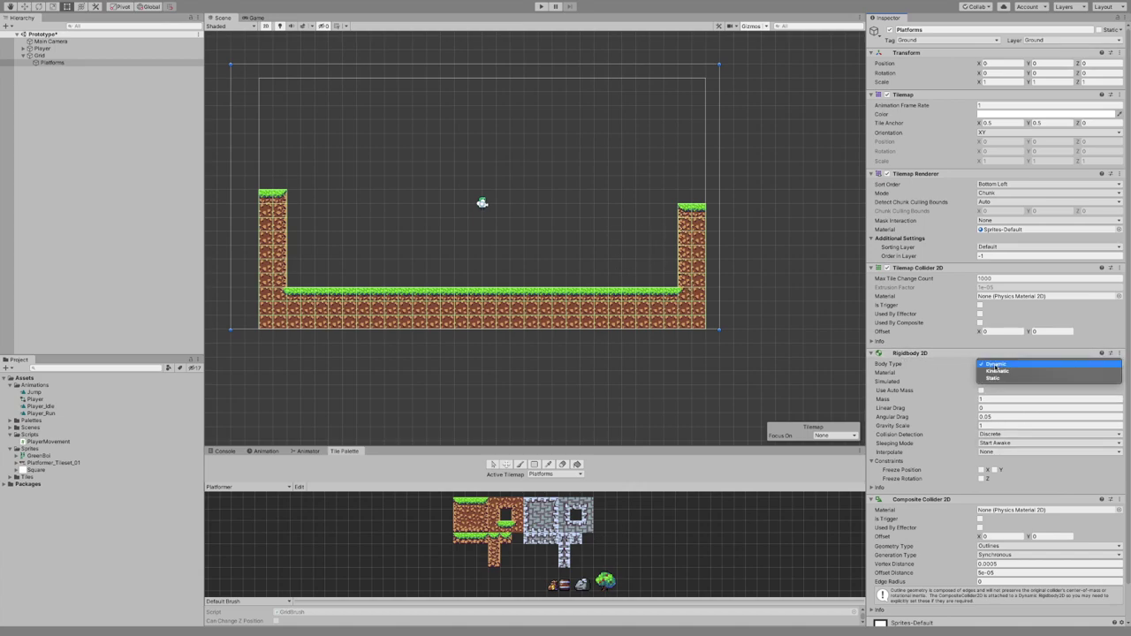
pyautogui.click(998, 379)
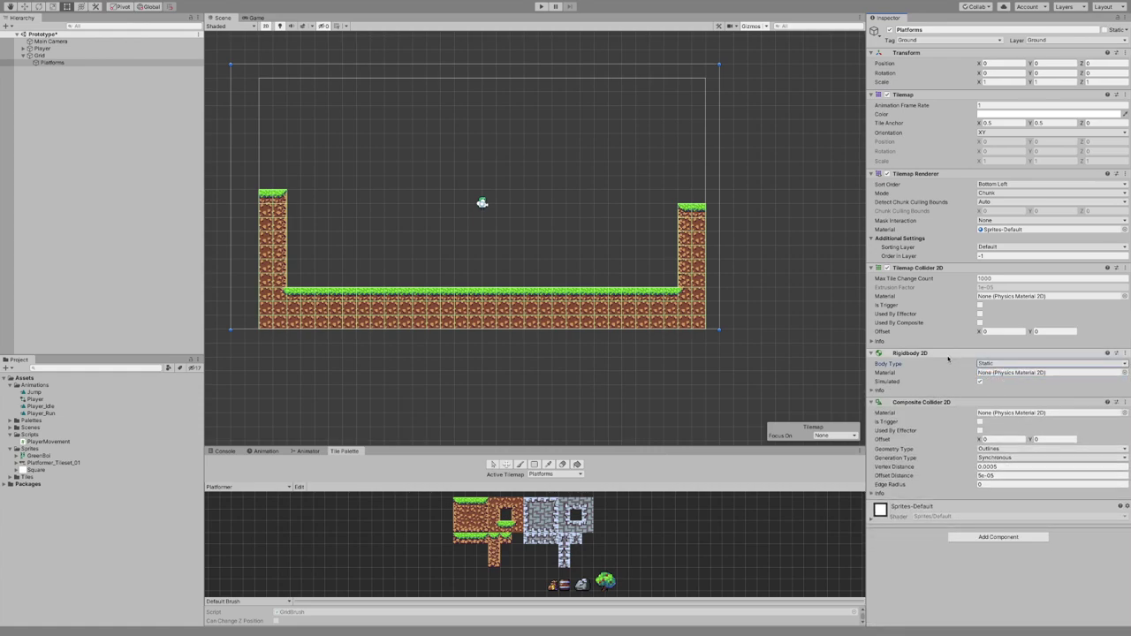
pyautogui.click(885, 355)
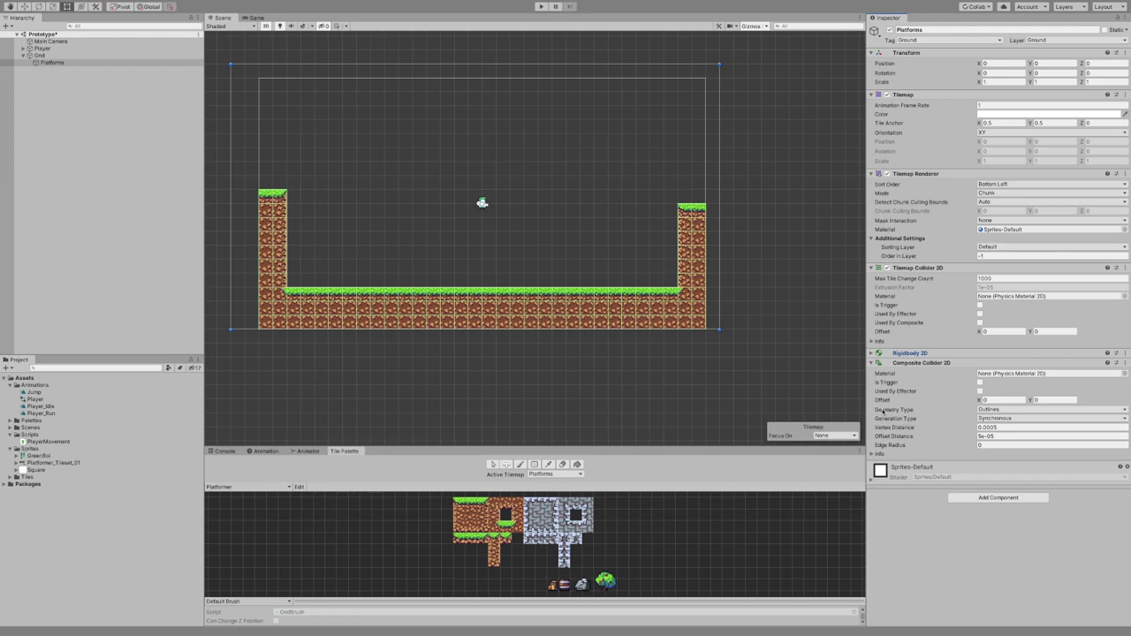
# - Enable Used By Composite on the Tilemap Collider 2D and inspect the merged collider outline around the level
pyautogui.click(978, 410)
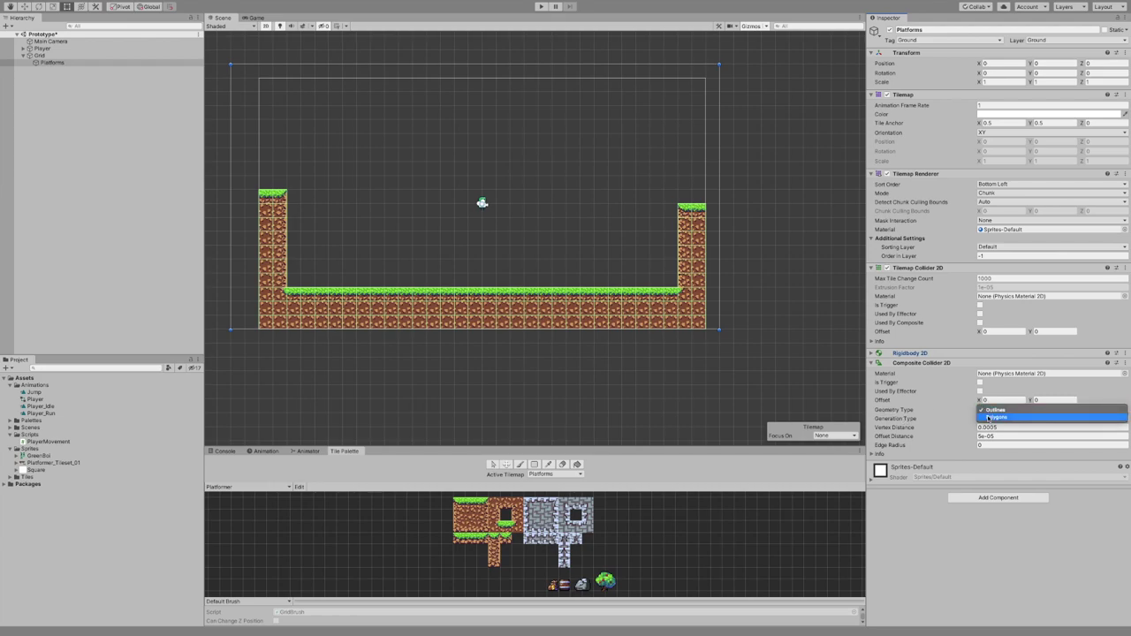
pyautogui.click(956, 412)
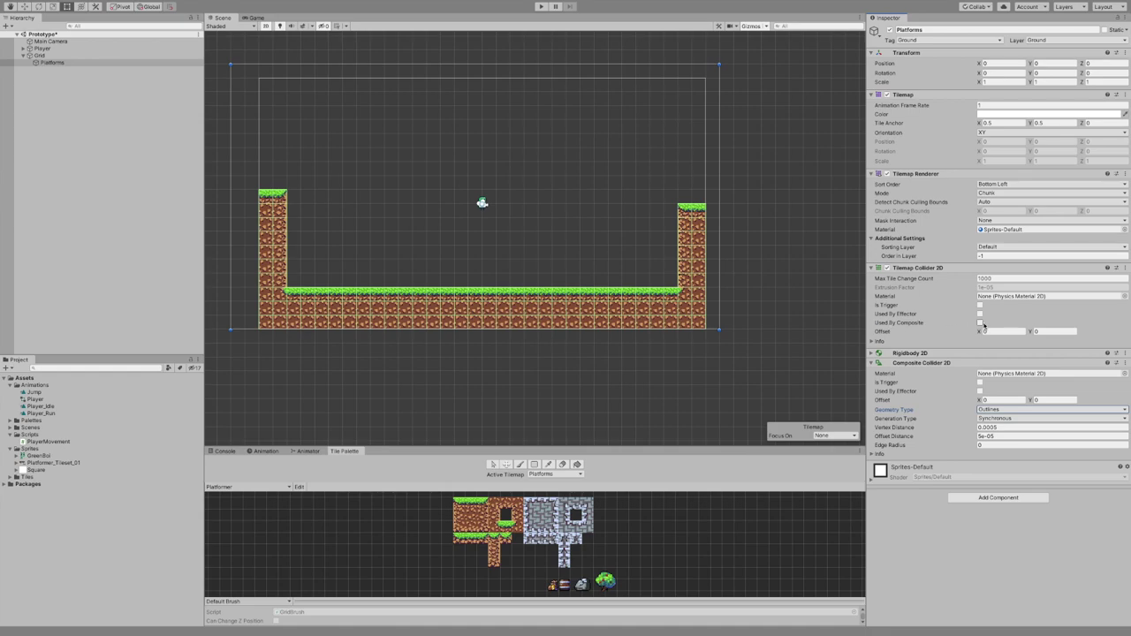
pyautogui.click(980, 323)
pyautogui.scroll(10, 668, 275)
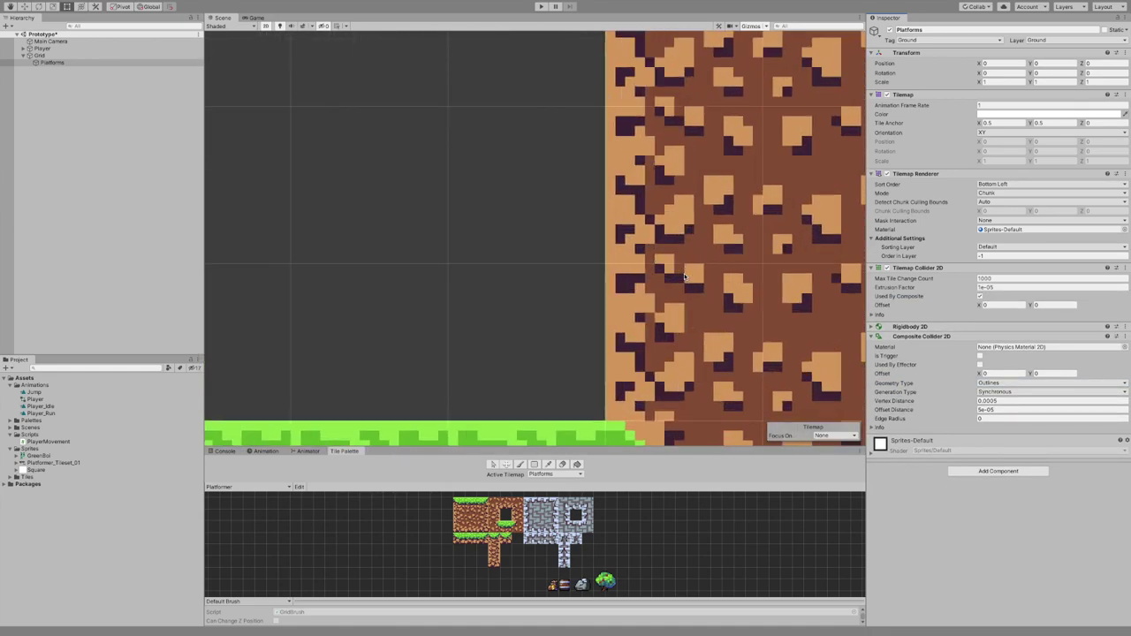
pyautogui.scroll(-3, 685, 277)
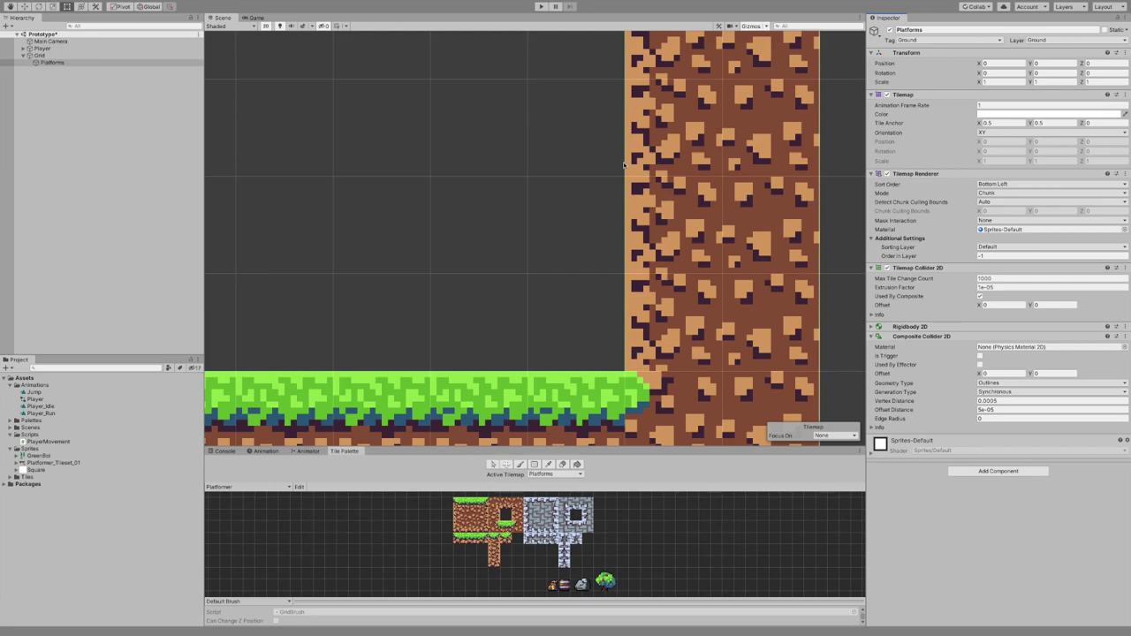
pyautogui.scroll(-3, 626, 177)
pyautogui.scroll(-3, 632, 265)
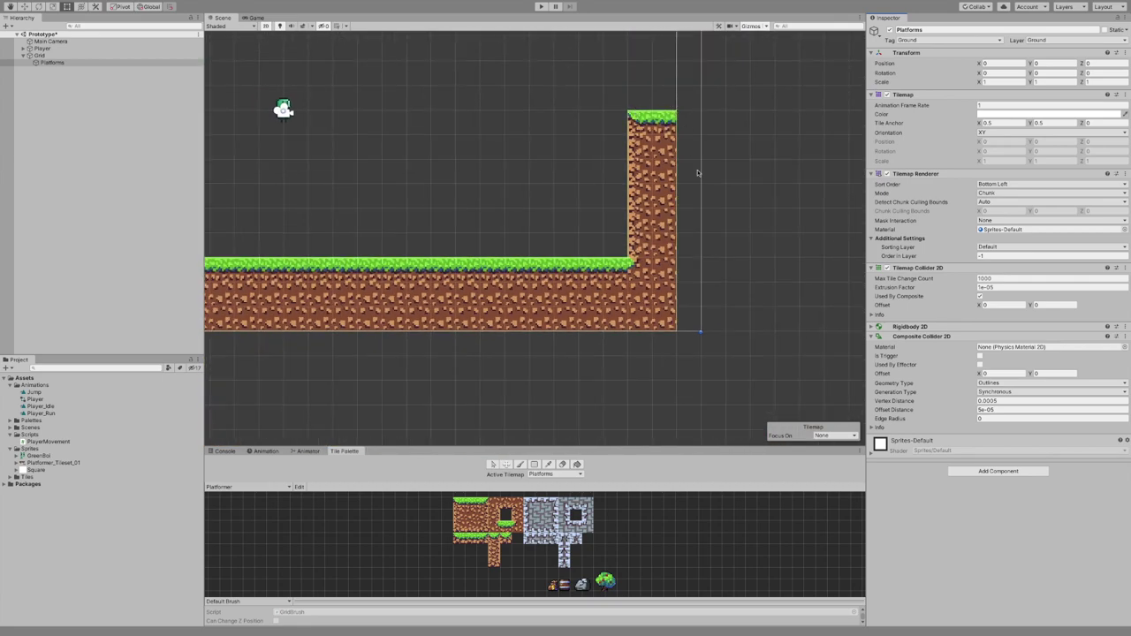
pyautogui.scroll(-6, 631, 333)
pyautogui.moveTo(483, 304); pyautogui.dragTo(515, 298, button='middle')
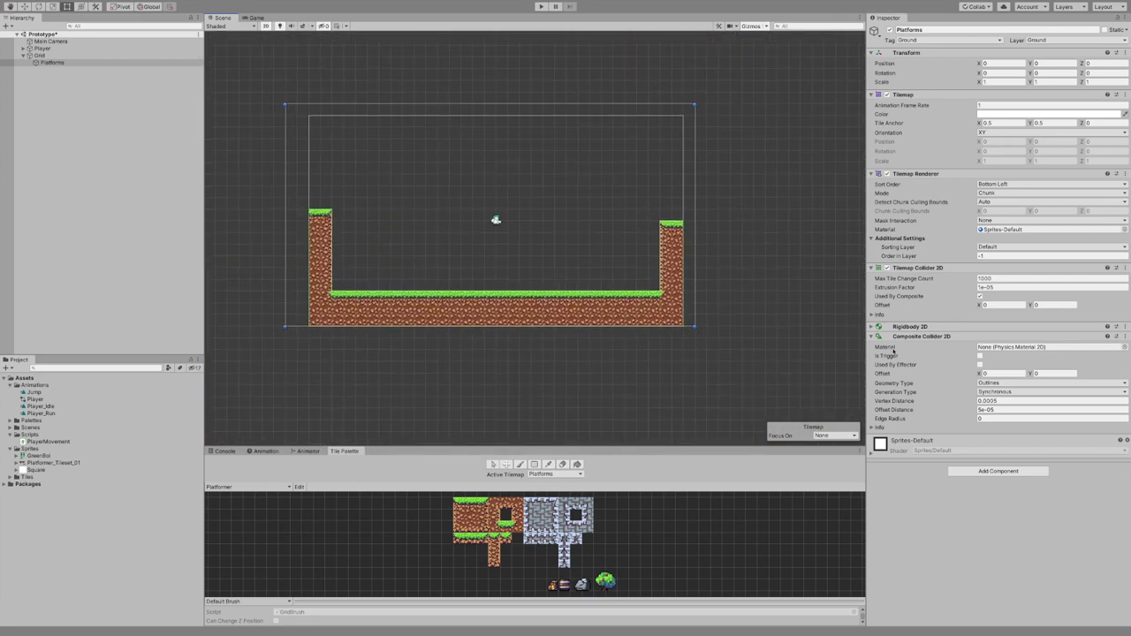
# - Examine the Geometry Type and Generation Type options of the Composite Collider 2D, keeping Outlines and Synchronous
pyautogui.click(981, 383)
pyautogui.click(990, 393)
pyautogui.click(990, 383)
pyautogui.click(998, 374)
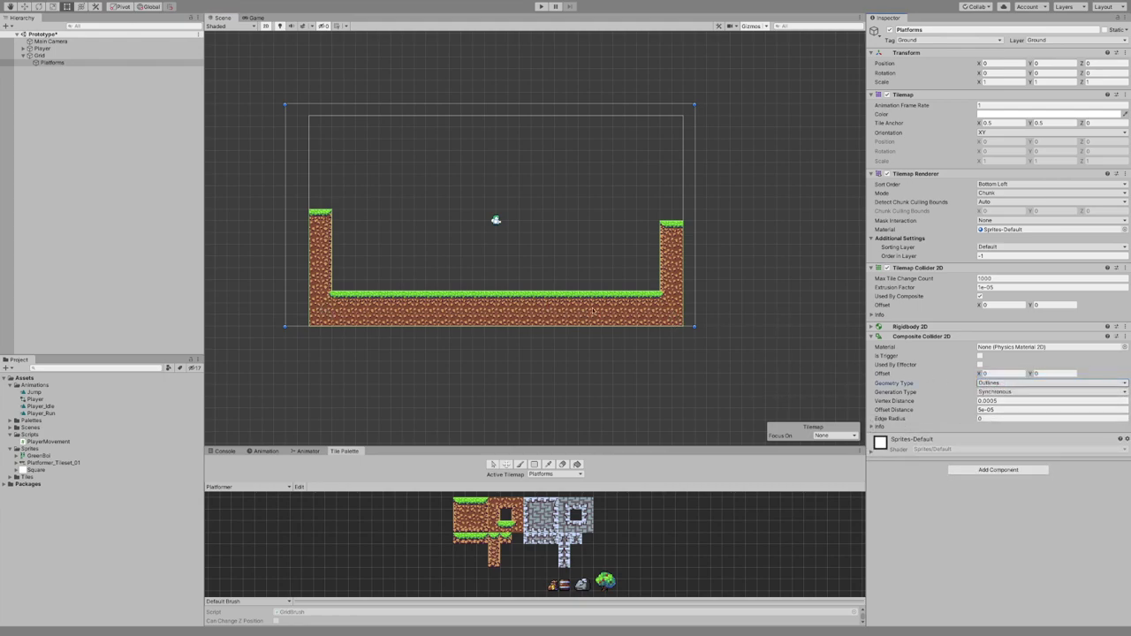
pyautogui.click(1015, 395)
pyautogui.click(1007, 395)
pyautogui.click(990, 382)
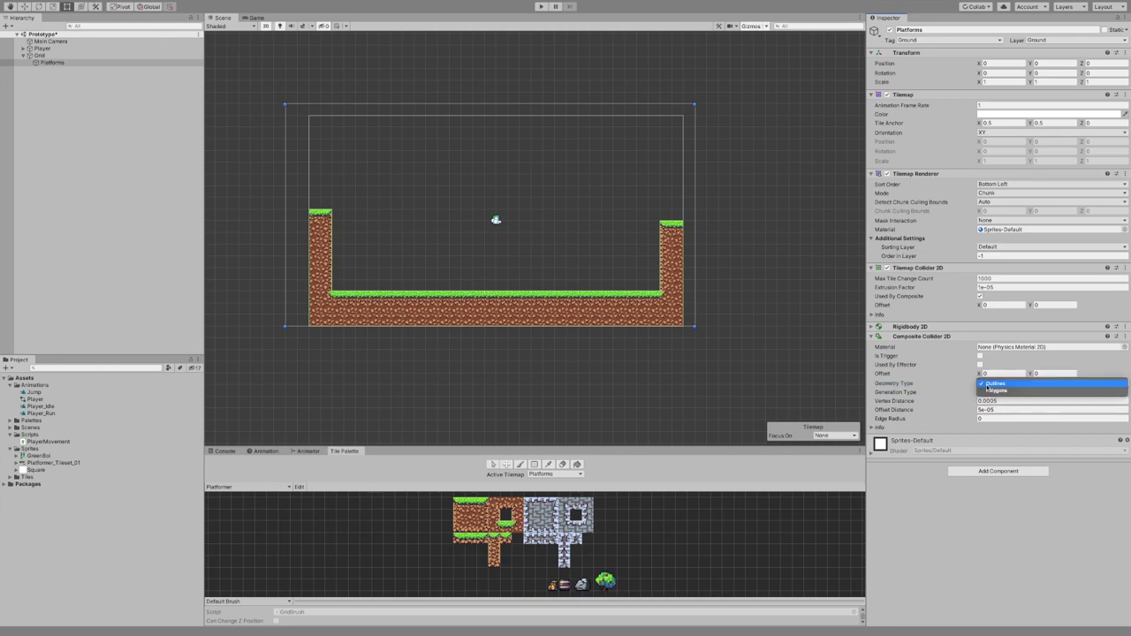
pyautogui.click(987, 384)
pyautogui.click(983, 392)
pyautogui.click(957, 395)
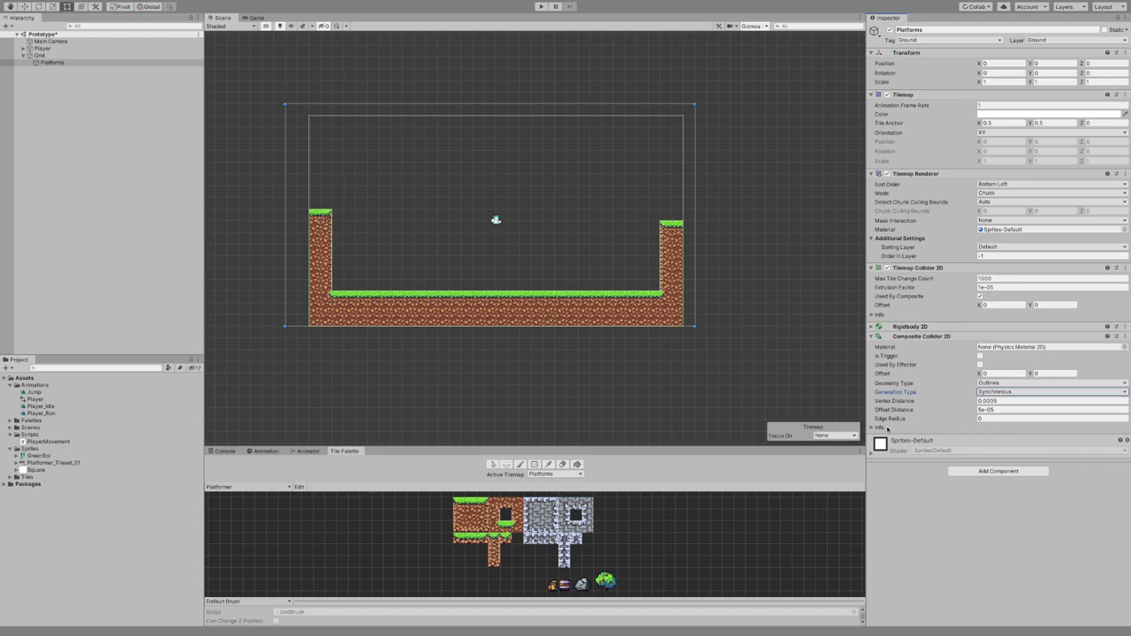
# - Playtest the level by running and jumping in both directions to check the composite collider, and stop play mode
pyautogui.scroll(3, 396, 291)
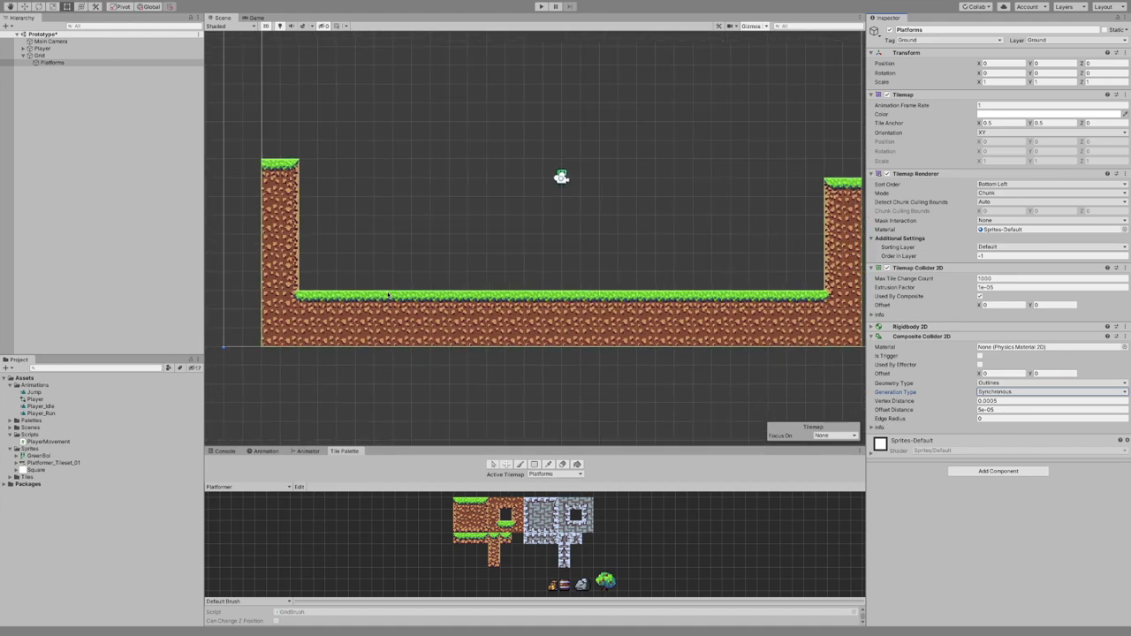
pyautogui.scroll(-1, 396, 291)
pyautogui.click(541, 7)
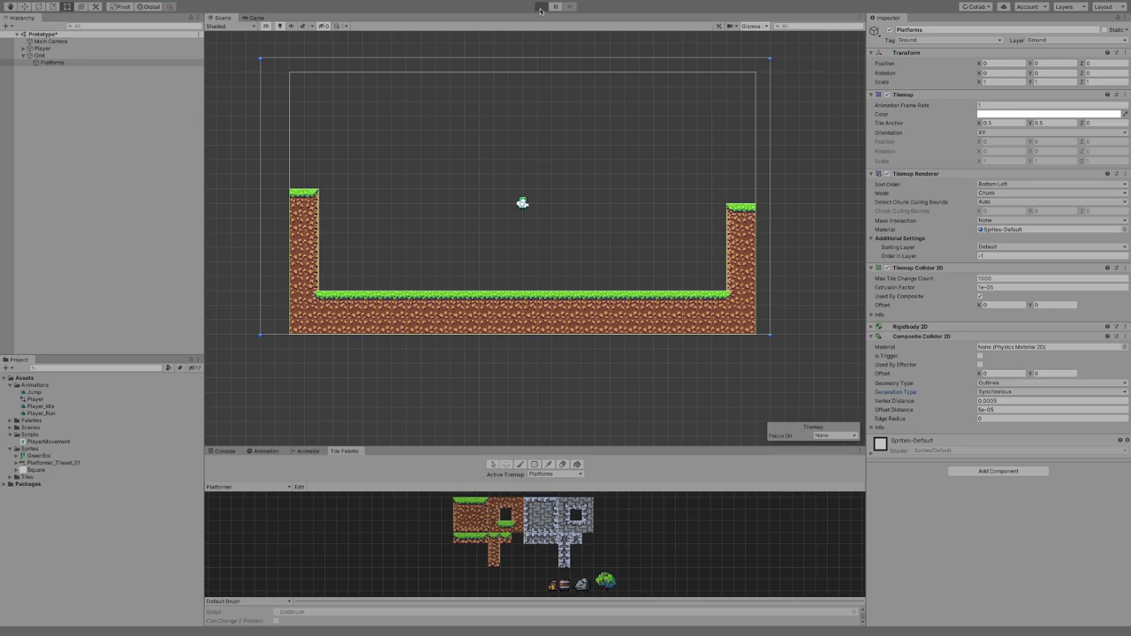
pyautogui.press('Left')
pyautogui.press('Right')
pyautogui.press('space')
pyautogui.press('Left')
pyautogui.press('space')
pyautogui.press('Right')
pyautogui.press('space')
pyautogui.press('Right')
pyautogui.press('space')
pyautogui.press('Up')
pyautogui.press('space')
pyautogui.press('Right')
pyautogui.press('Left')
pyautogui.press('space')
pyautogui.press('Left')
pyautogui.press('Right')
pyautogui.press('Left')
pyautogui.press('Right')
pyautogui.press('Left')
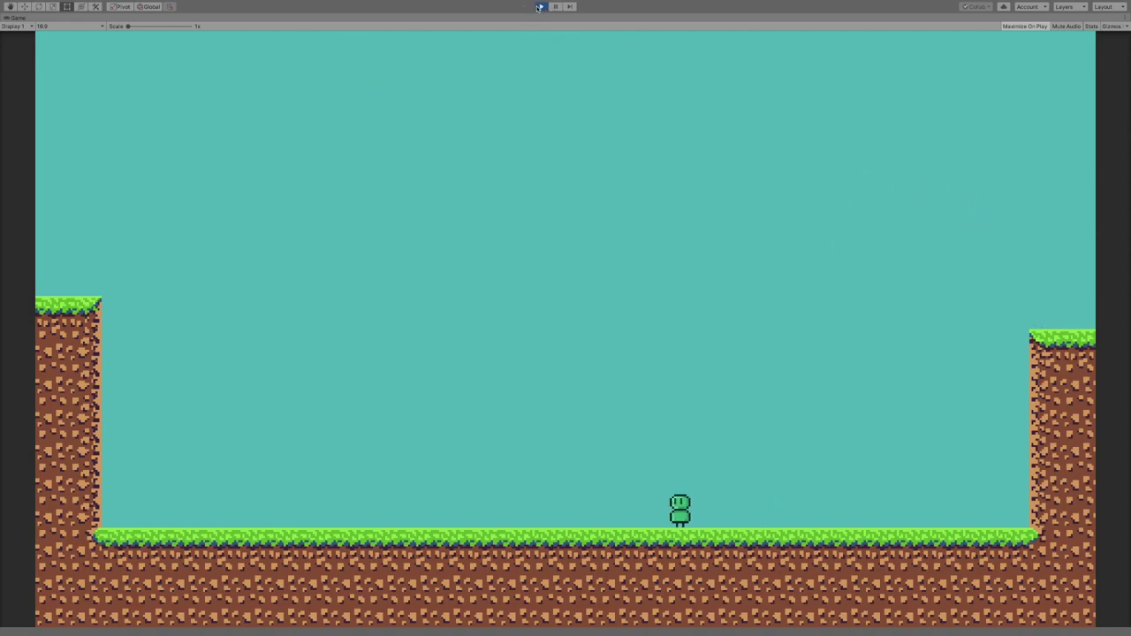
pyautogui.click(540, 7)
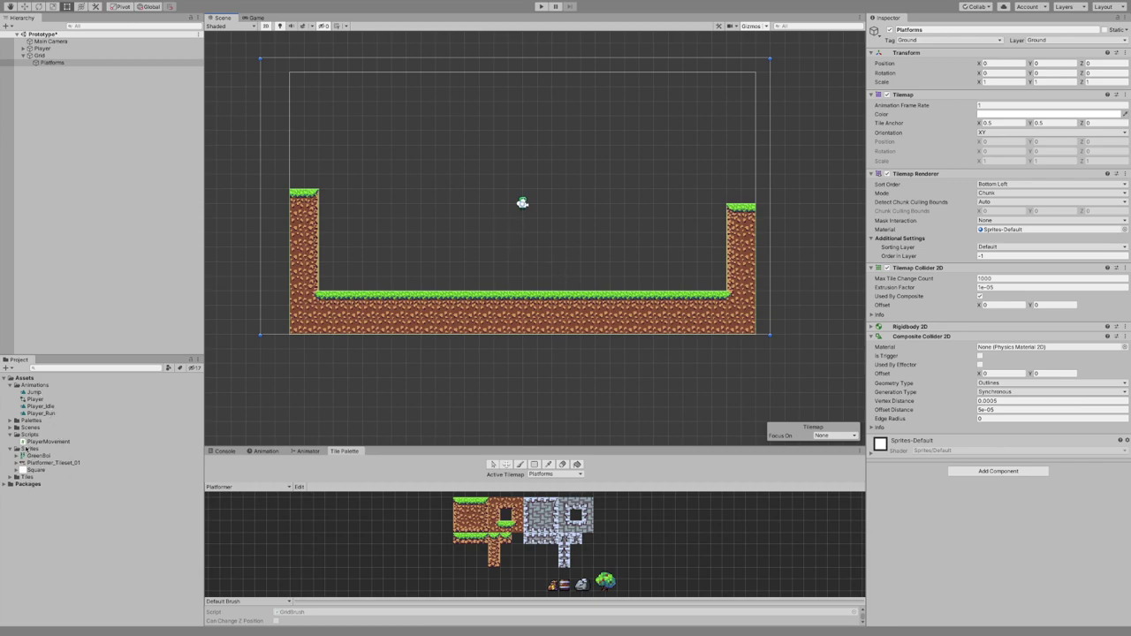
# - Create a Physics Material 2D named Slippery in the project assets and set its Friction to 0
pyautogui.rightClick(50, 504)
pyautogui.moveTo(98, 420)
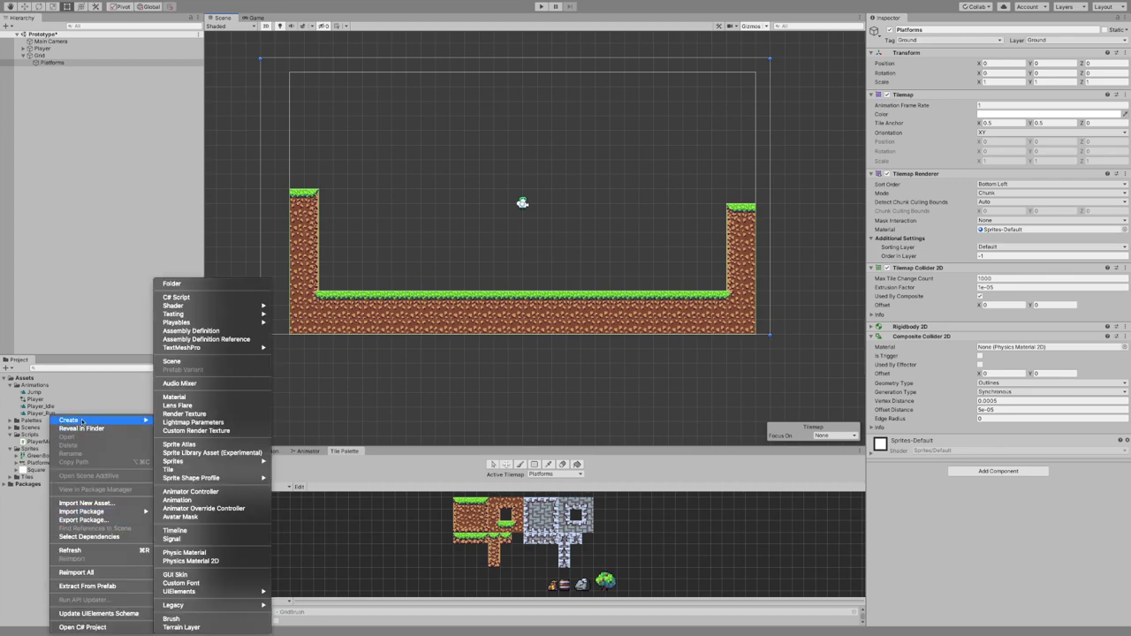
pyautogui.click(189, 560)
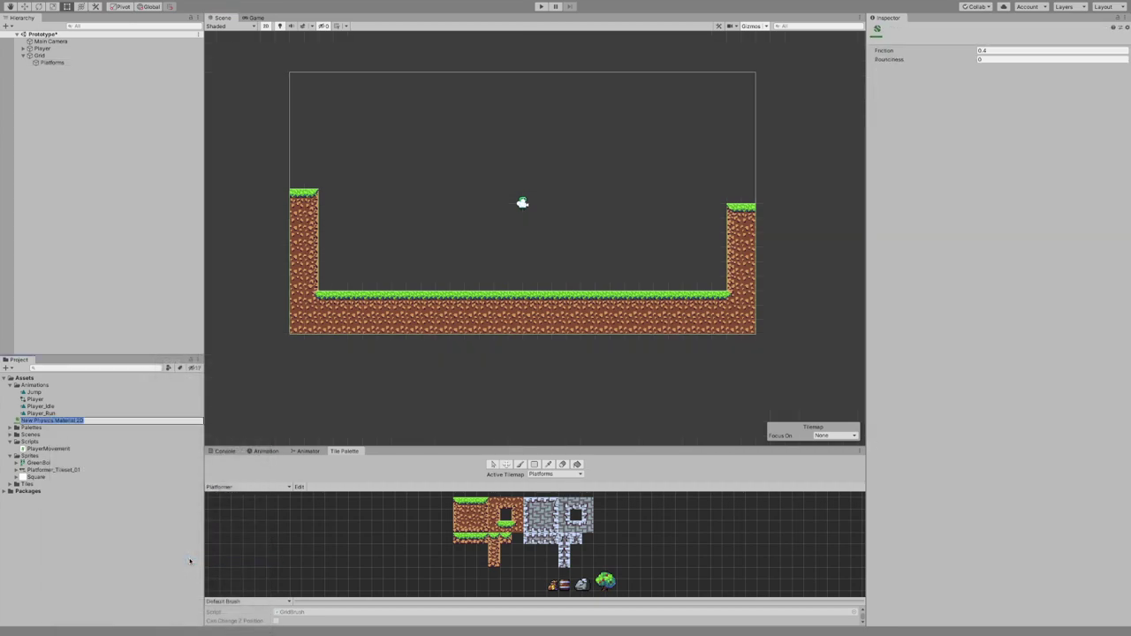
pyautogui.write('Slippery')
pyautogui.press('Return')
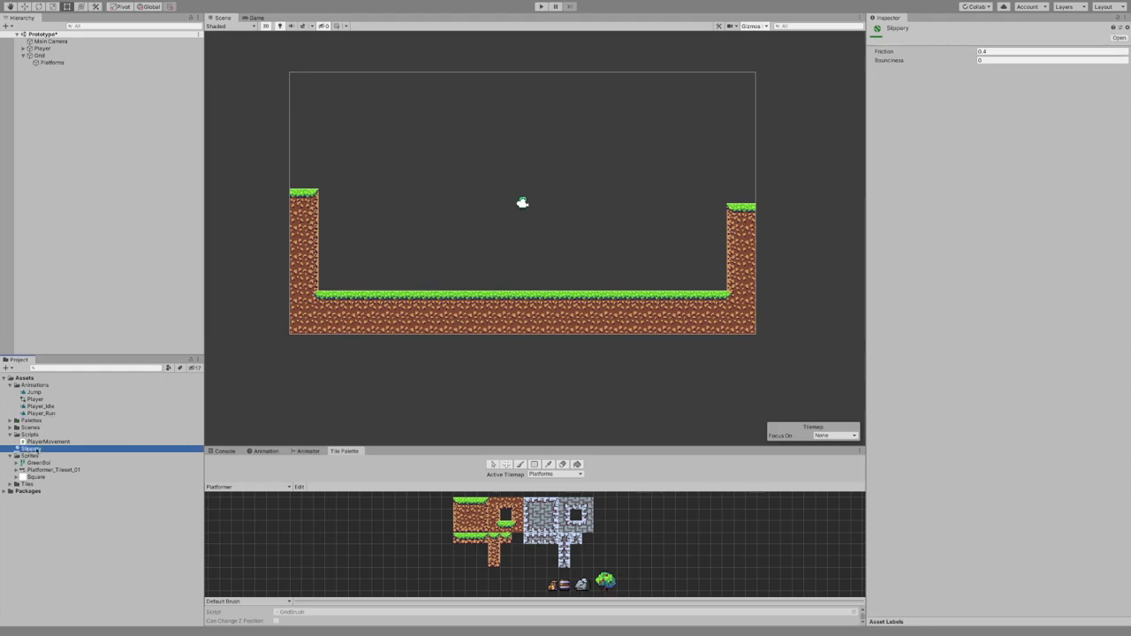
pyautogui.click(1014, 52)
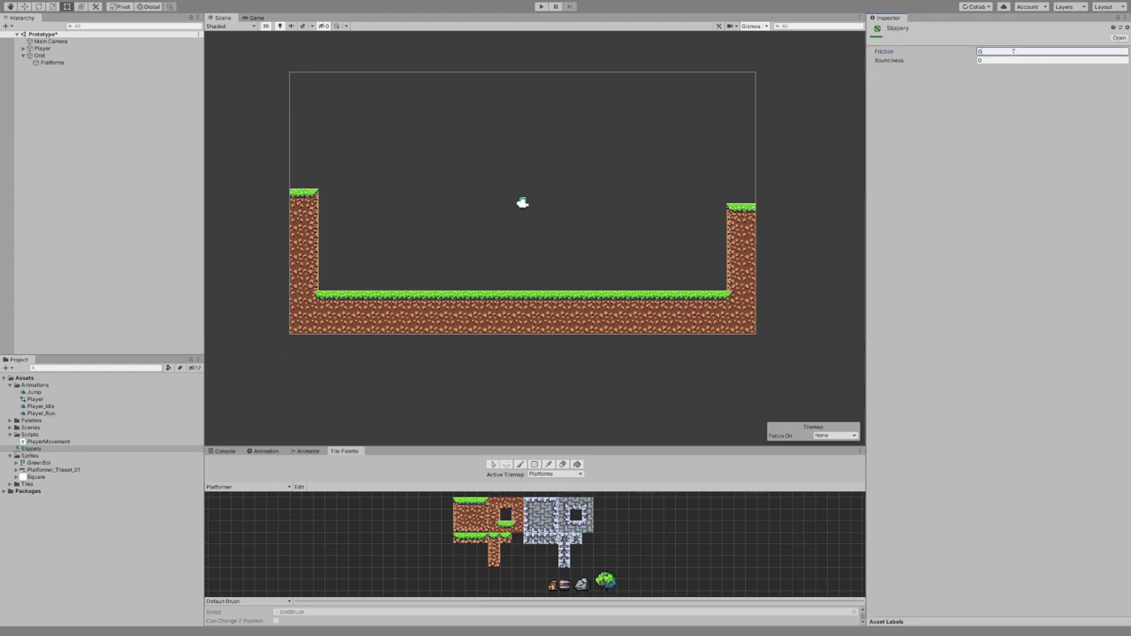
# - Assign the Slippery material to the Player's Rigidbody 2D
pyautogui.click(42, 48)
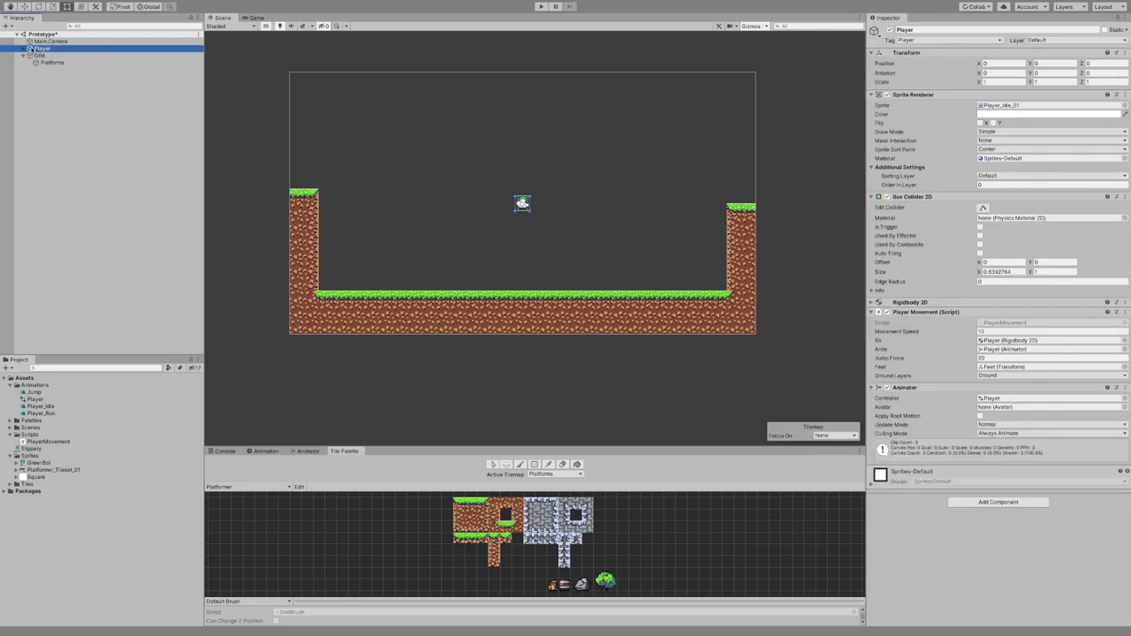
pyautogui.click(872, 302)
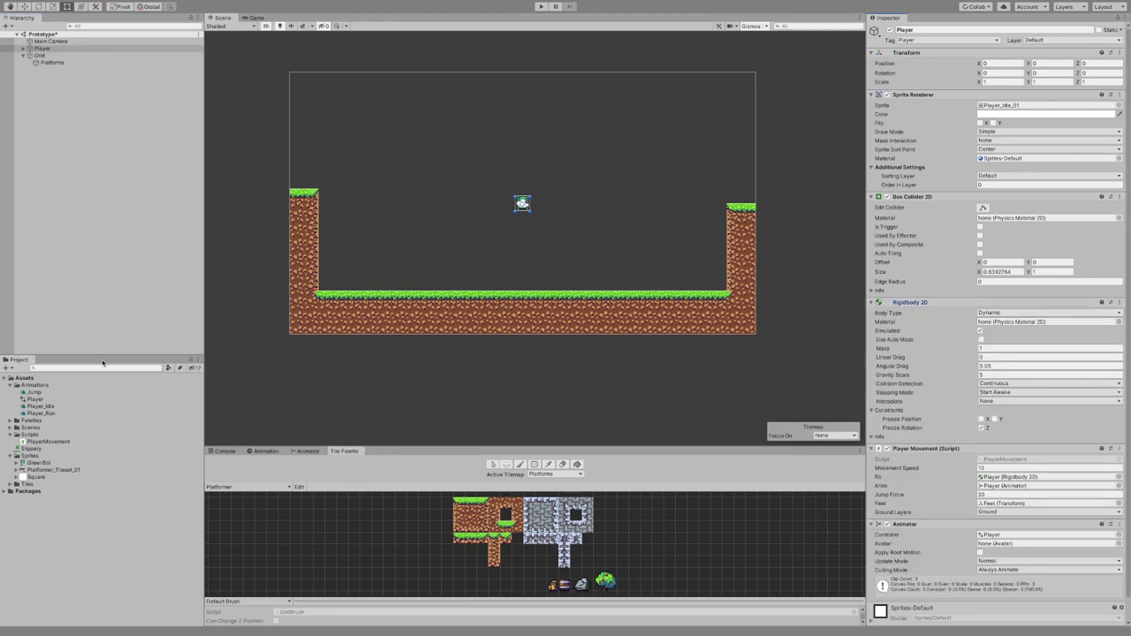
pyautogui.moveTo(30, 450); pyautogui.dragTo(988, 321)
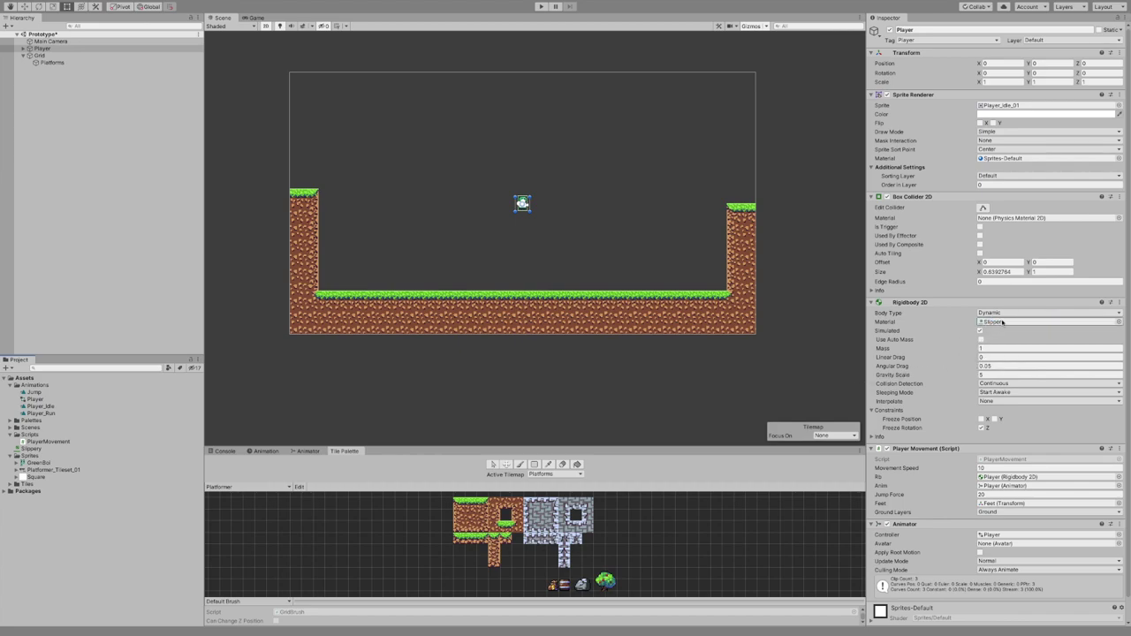
# - Playtest jumping against the level's side walls to check whether the player still sticks, and stop play mode
pyautogui.click(542, 7)
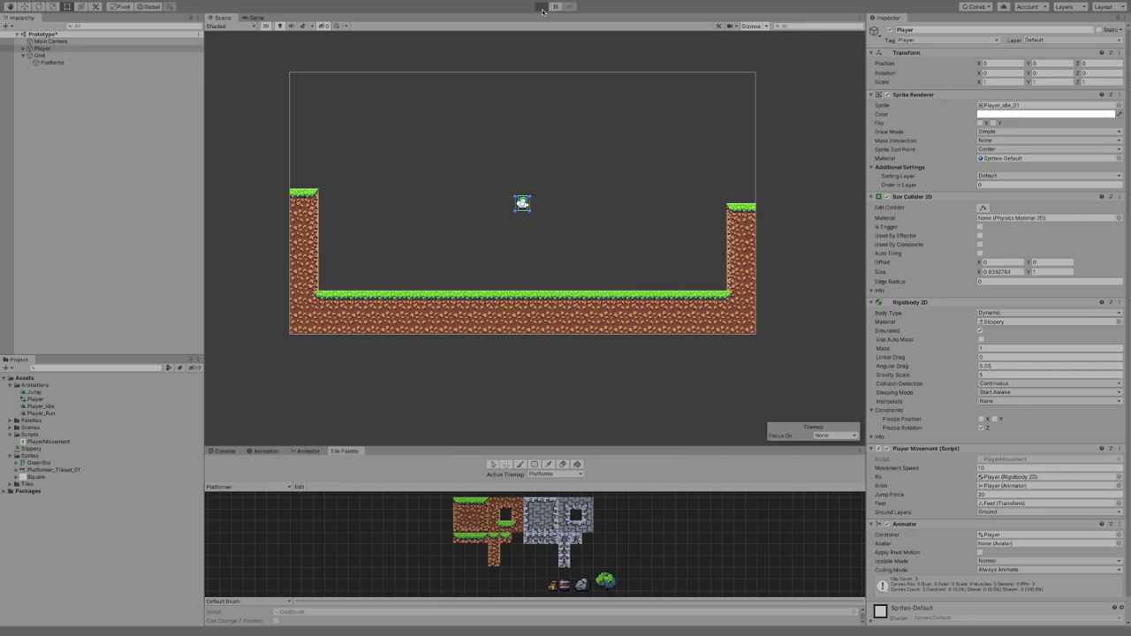
pyautogui.press('Right')
pyautogui.press('space')
pyautogui.press('space')
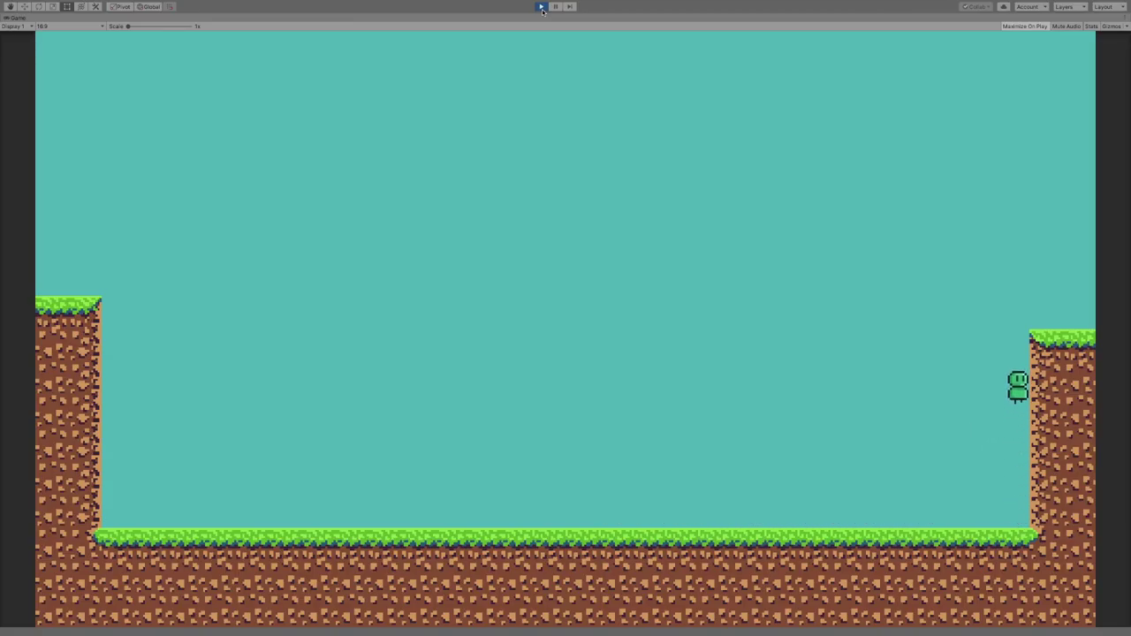
pyautogui.press('space')
pyautogui.press('Left')
pyautogui.press('space')
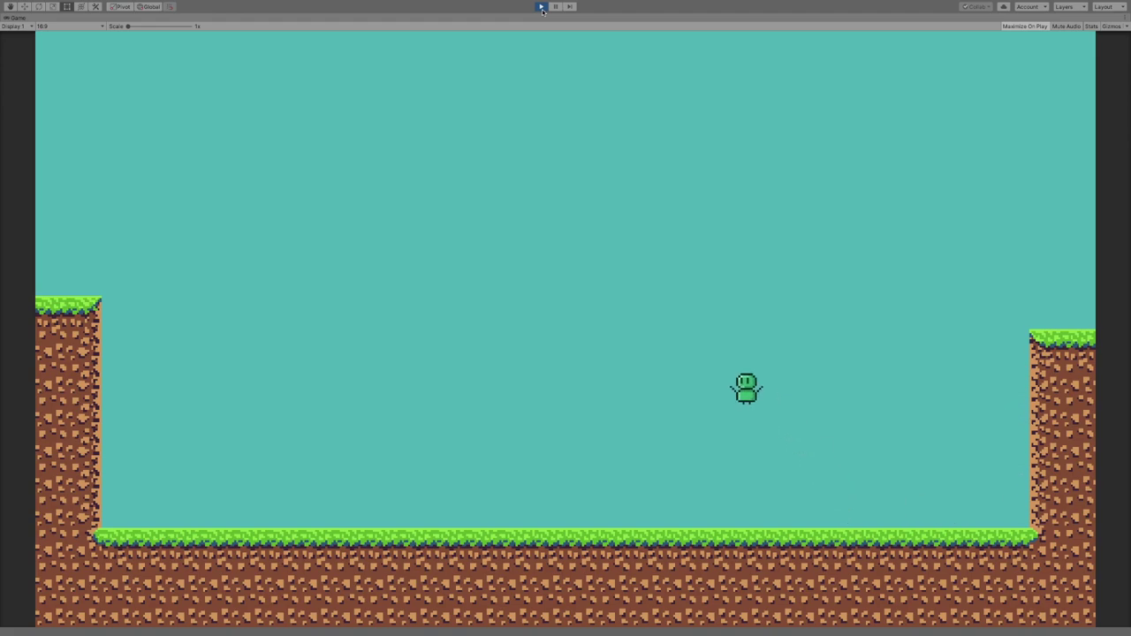
pyautogui.press('Right')
pyautogui.press('space')
pyautogui.press('space')
pyautogui.press('space')
pyautogui.press('space')
pyautogui.press('space')
pyautogui.press('Left')
pyautogui.press('space')
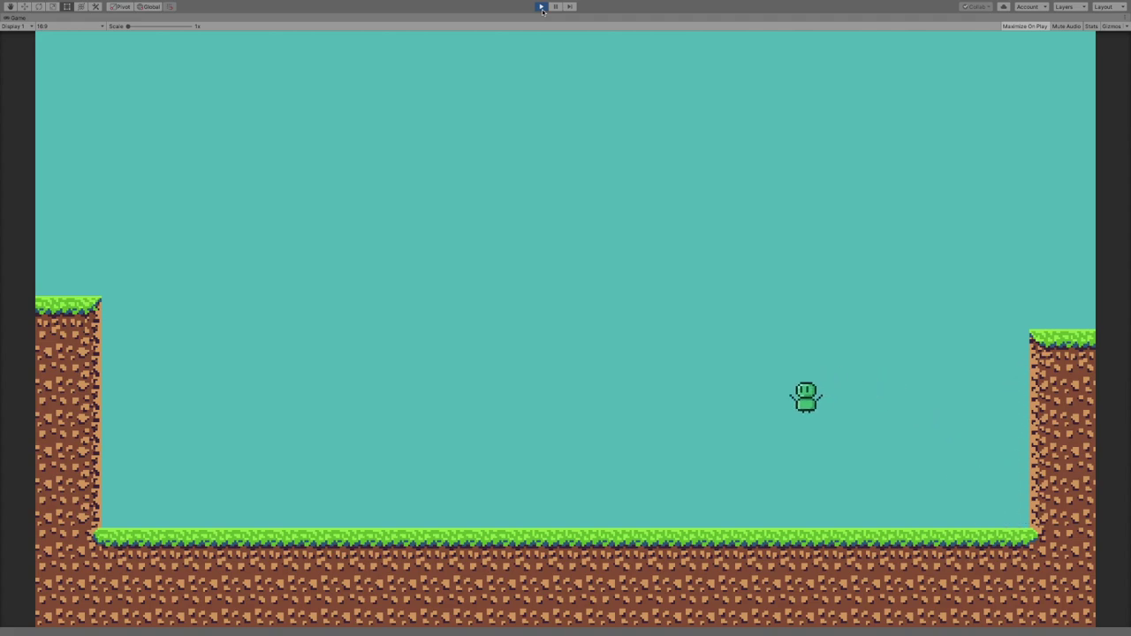
pyautogui.press('space')
pyautogui.press('Right')
pyautogui.press('space')
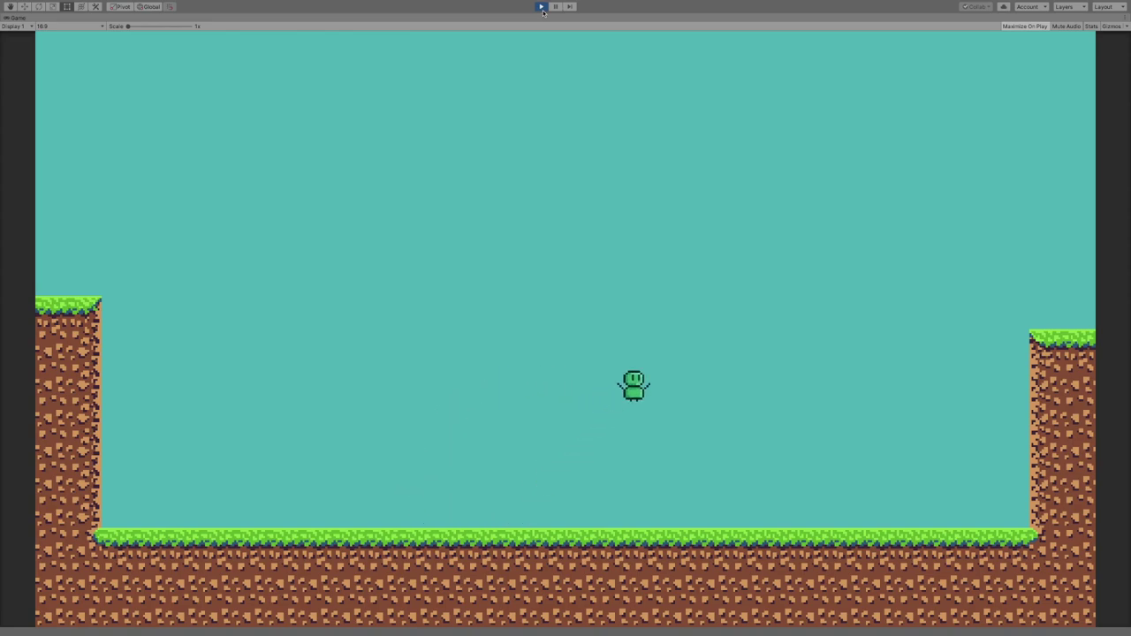
pyautogui.press('Right')
pyautogui.press('space')
pyautogui.press('Right')
pyautogui.press('space')
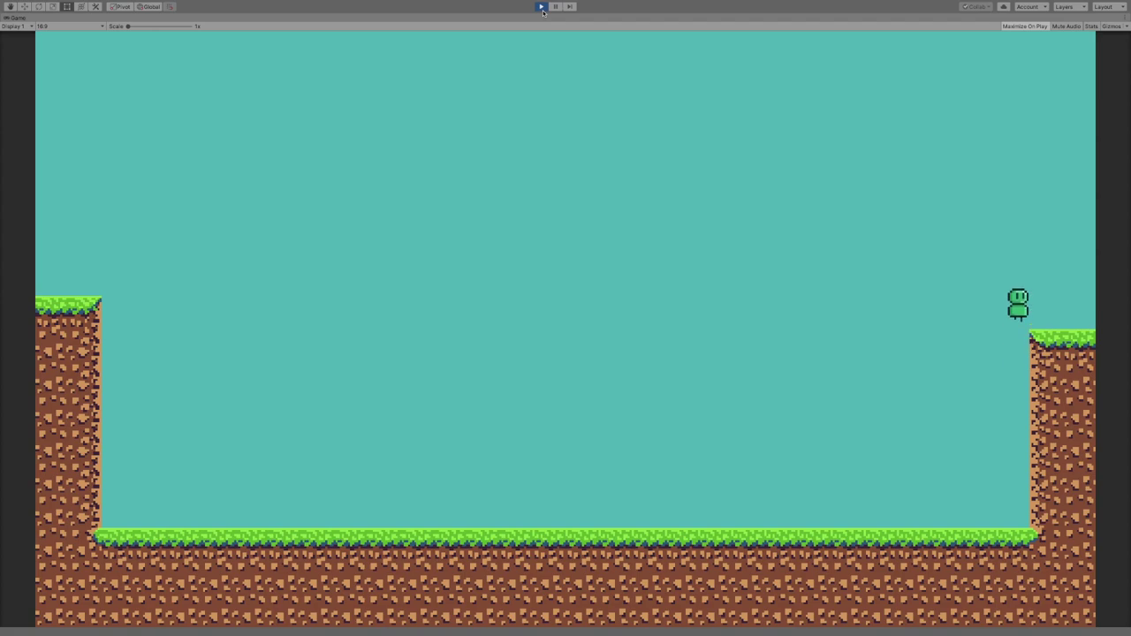
pyautogui.press('space')
pyautogui.press('space')
pyautogui.press('space')
pyautogui.press('Left')
pyautogui.press('space')
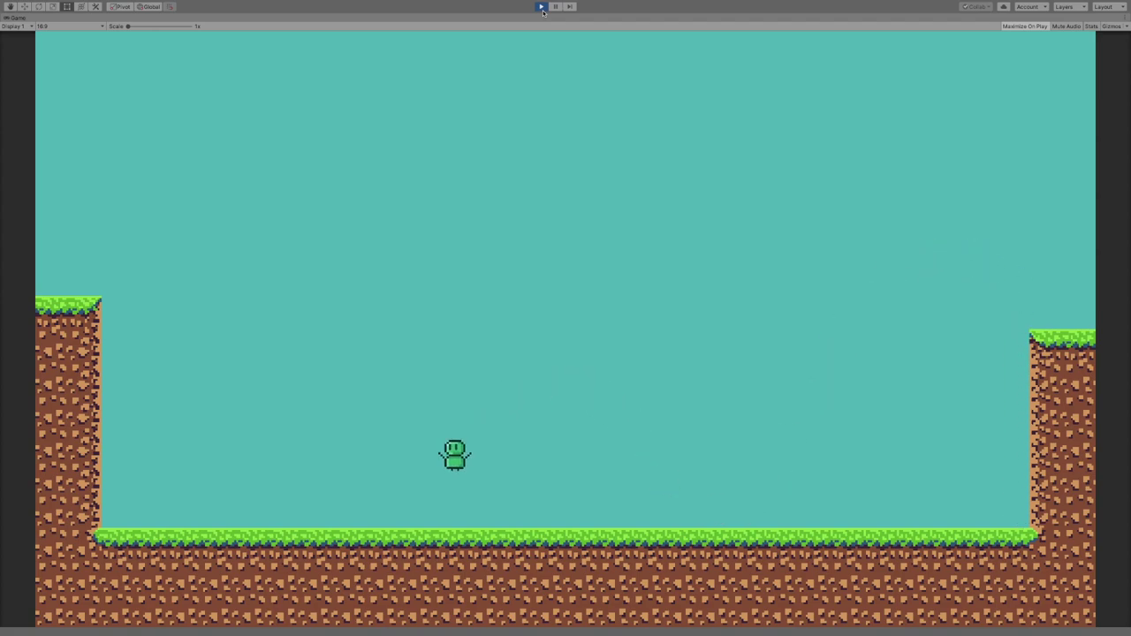
pyautogui.press('space')
pyautogui.press('space')
pyautogui.press('space')
pyautogui.click(542, 7)
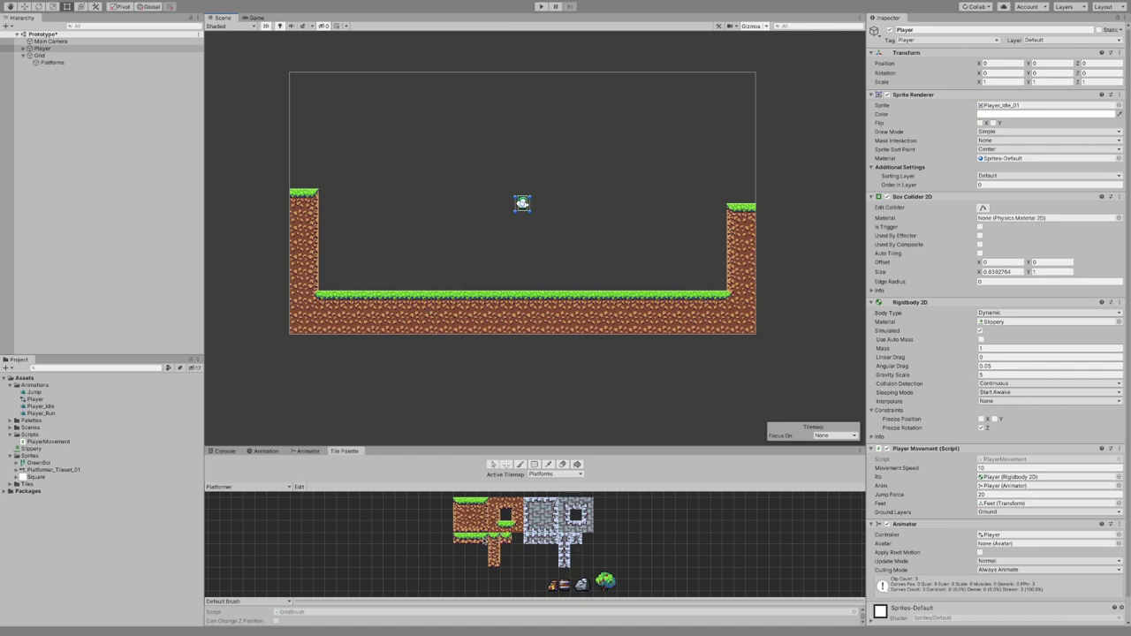
# - Paint two floating three-tile grass platforms above the floor, the second higher and further toward the right wall
pyautogui.click(519, 464)
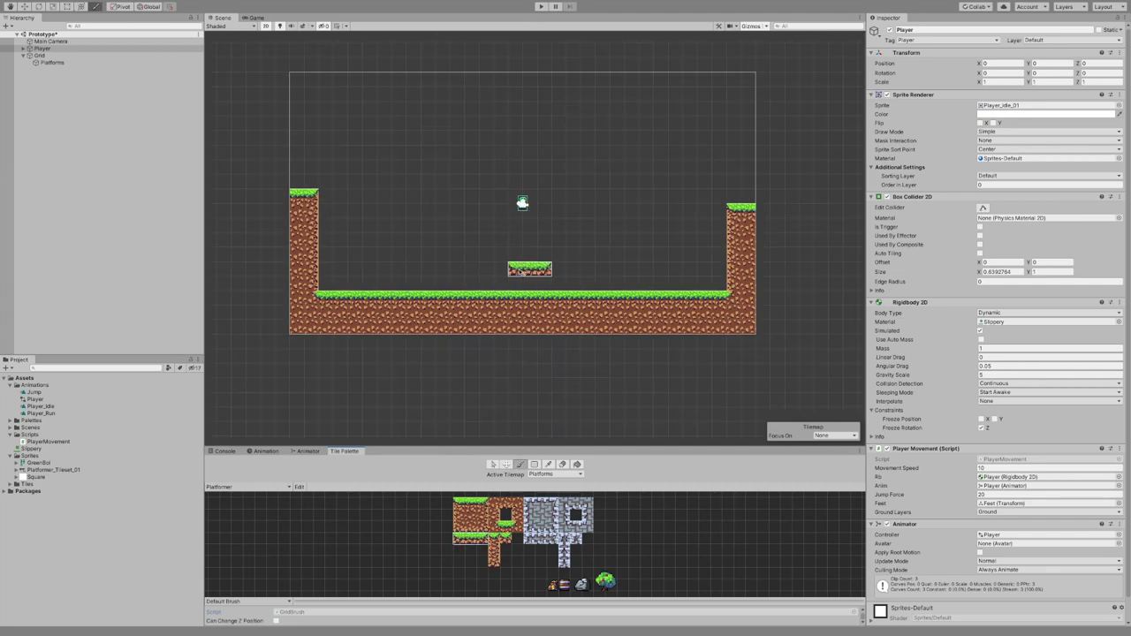
pyautogui.click(523, 272)
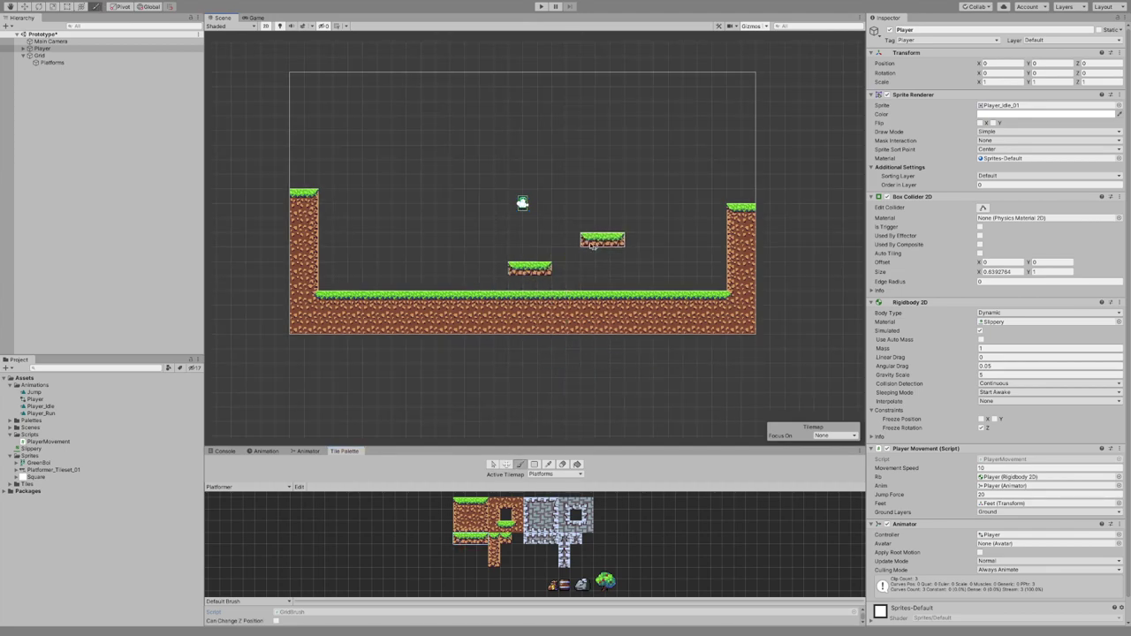
pyautogui.click(593, 247)
# - Playtest running and jumping between the floor and the two floating platforms, and stop play mode
pyautogui.click(542, 7)
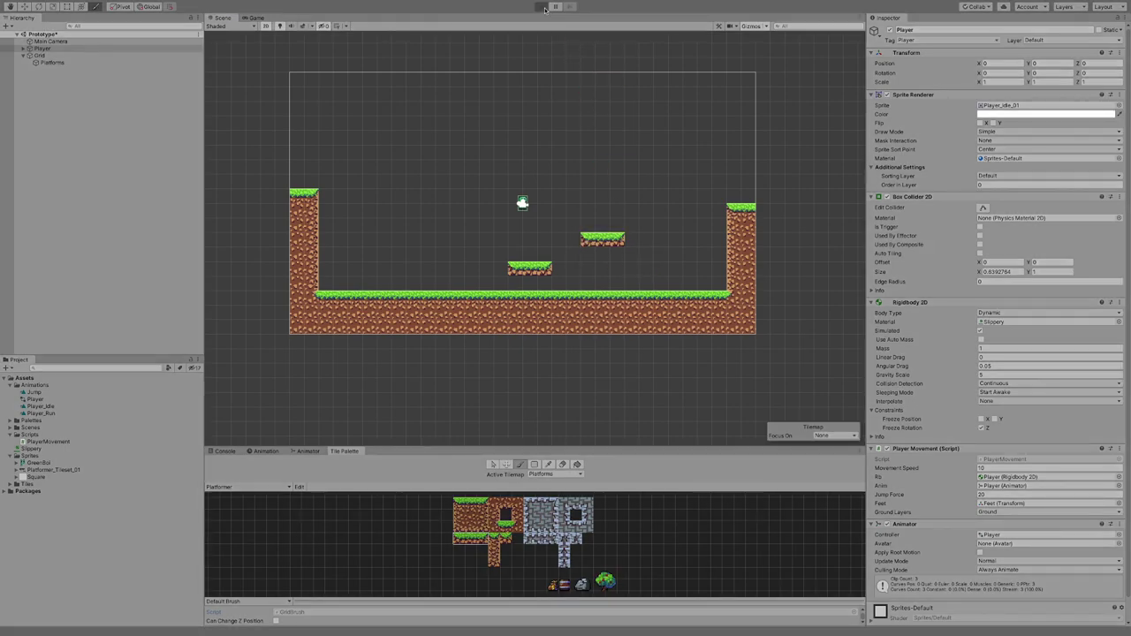
pyautogui.press('d')
pyautogui.press('space')
pyautogui.press('a')
pyautogui.press('Right')
pyautogui.press('space')
pyautogui.press('Left')
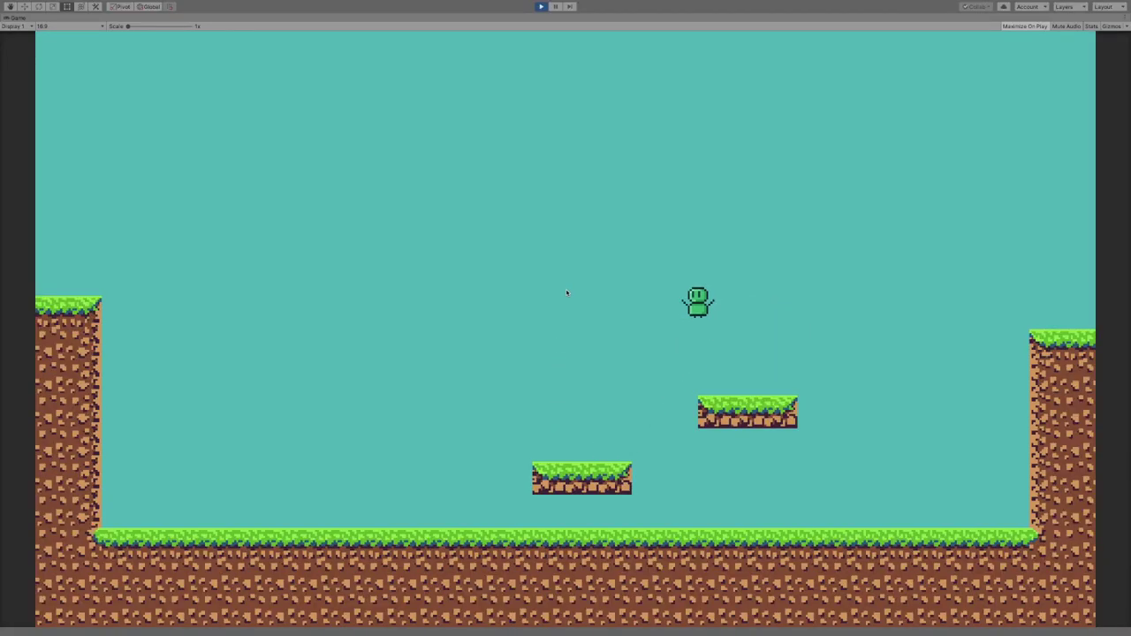
pyautogui.press('space')
pyautogui.press('Left')
pyautogui.press('Right')
pyautogui.press('space')
pyautogui.press('Left')
pyautogui.press('Right')
pyautogui.press('space')
pyautogui.press('Left')
pyautogui.press('Right')
pyautogui.press('space')
pyautogui.press('Right')
pyautogui.press('Left')
pyautogui.press('Right')
pyautogui.press('Left')
pyautogui.press('Left')
pyautogui.press('space')
pyautogui.press('Right')
pyautogui.press('space')
pyautogui.press('Right')
pyautogui.press('Right')
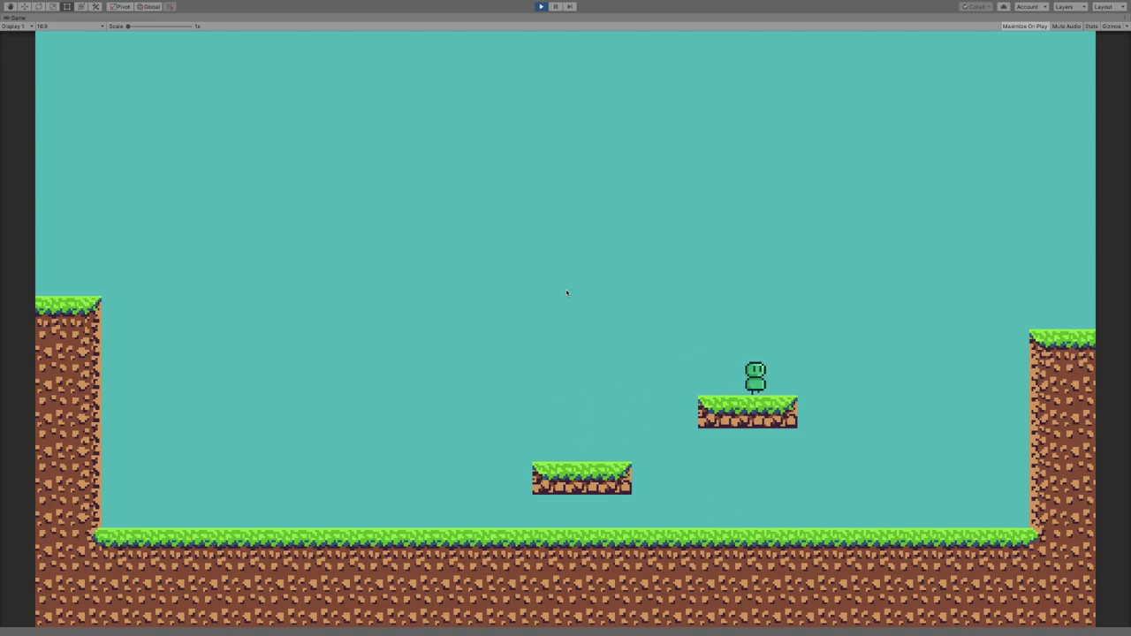
pyautogui.press('Left')
pyautogui.press('Left')
pyautogui.press('space')
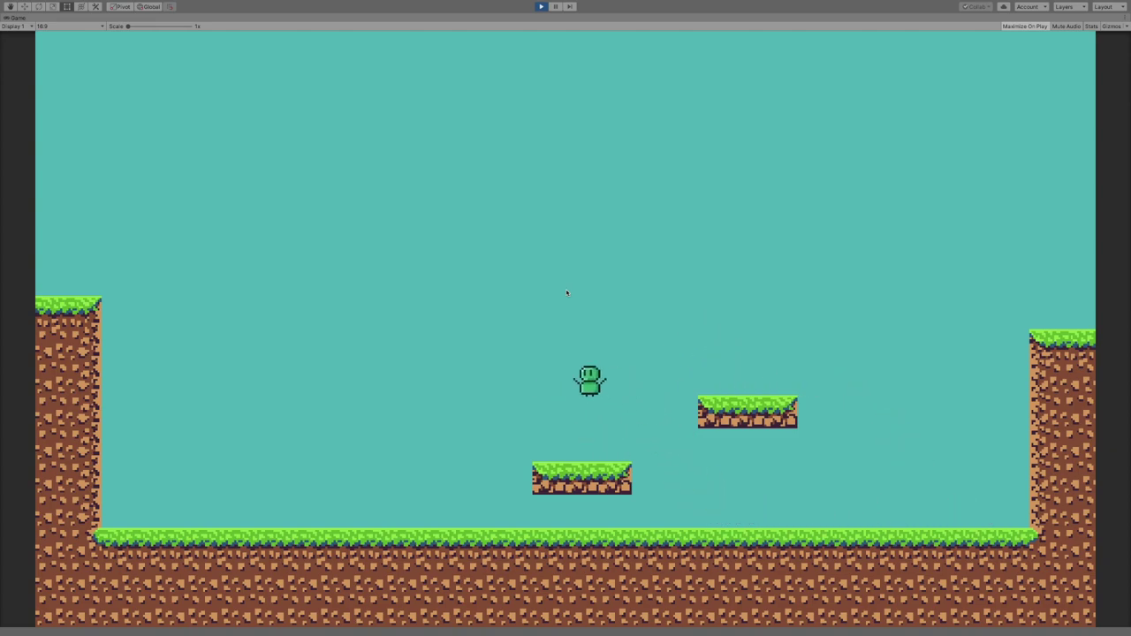
pyautogui.press('Right')
pyautogui.press('space')
pyautogui.press('space')
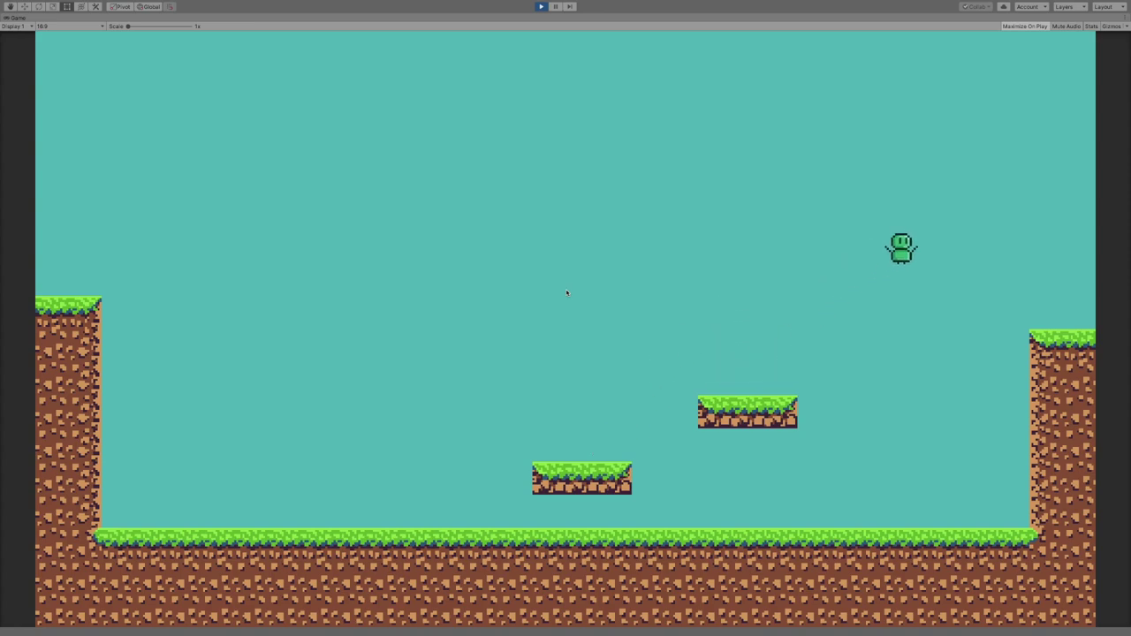
pyautogui.press('space')
pyautogui.press('Left')
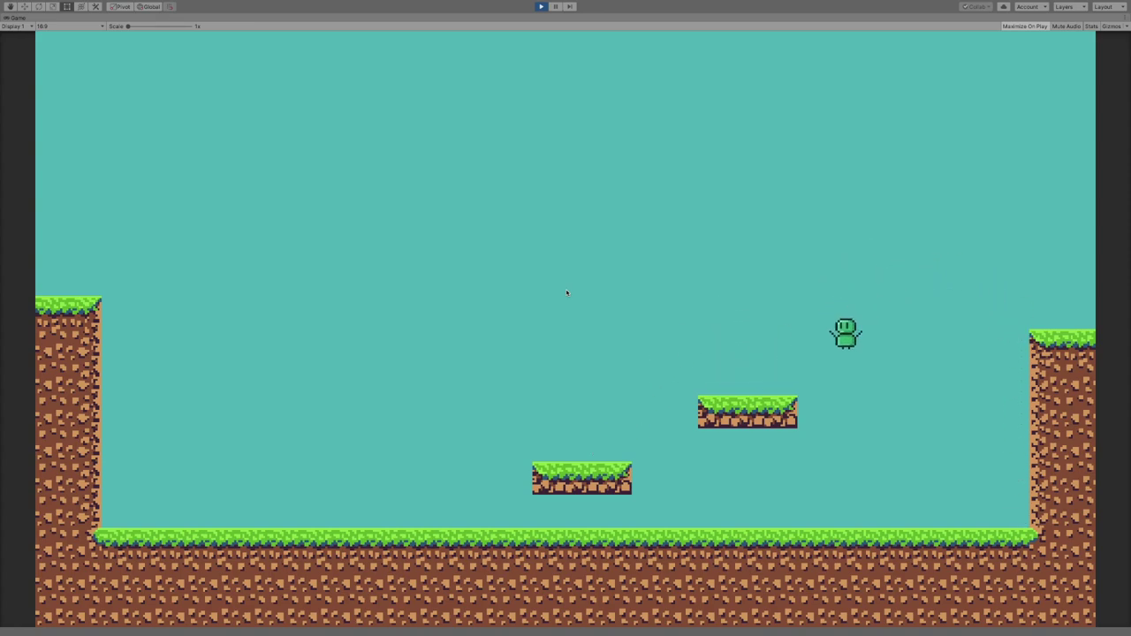
pyautogui.press('space')
pyautogui.press('Right')
pyautogui.press('Left')
pyautogui.press('Right')
pyautogui.press('Left')
pyautogui.click(541, 7)
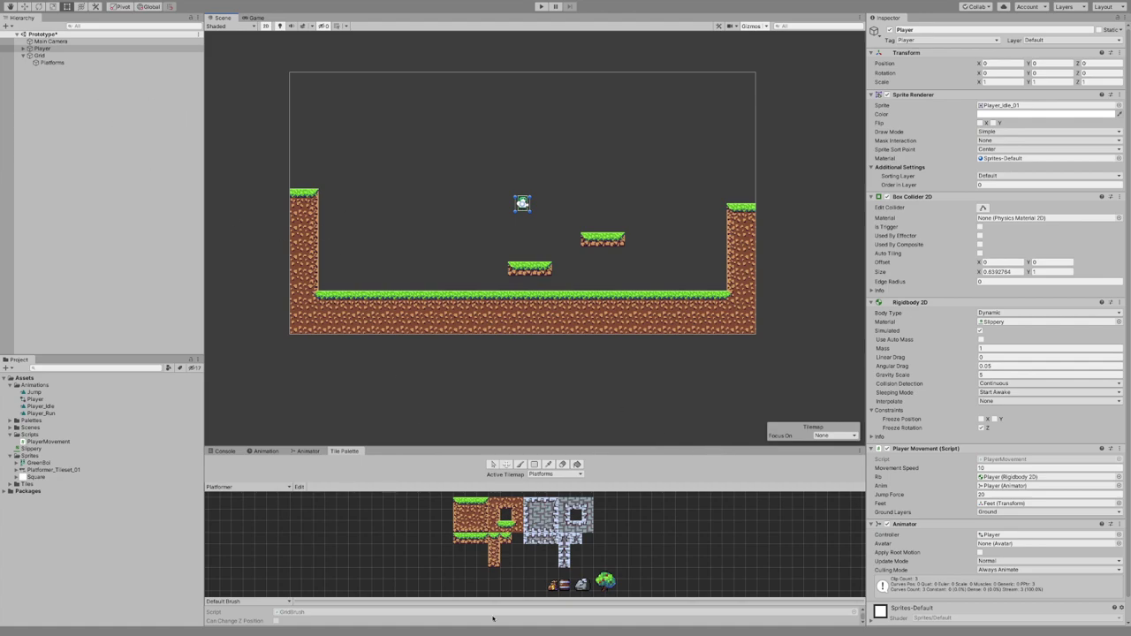
pyautogui.click(553, 586)
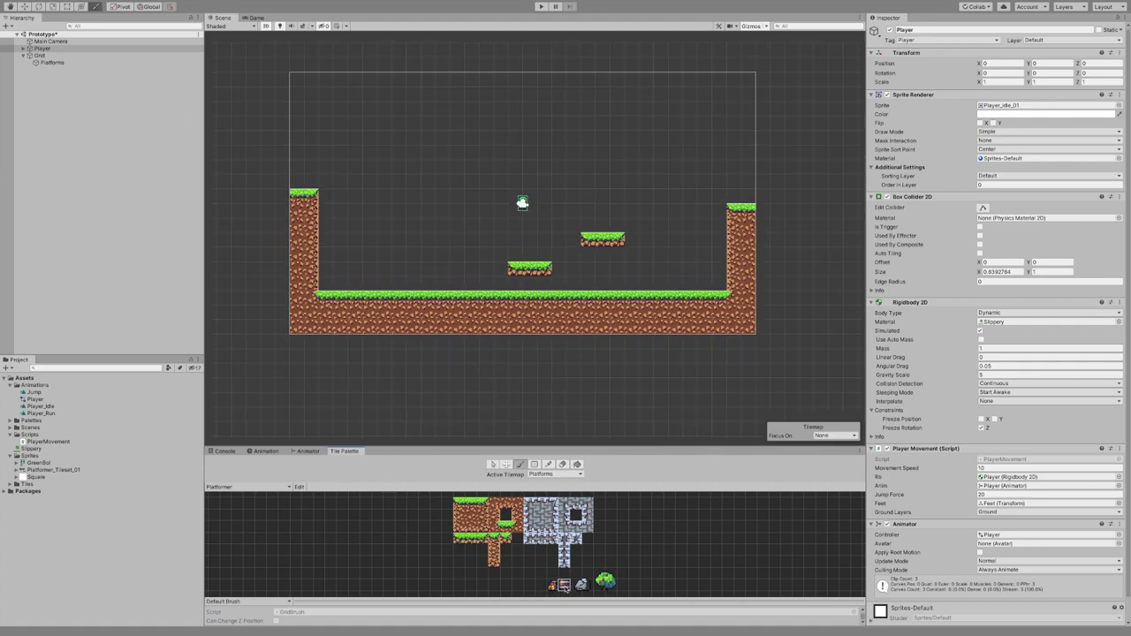
pyautogui.click(605, 582)
pyautogui.click(633, 574)
pyautogui.moveTo(598, 575); pyautogui.dragTo(611, 586)
pyautogui.click(634, 585)
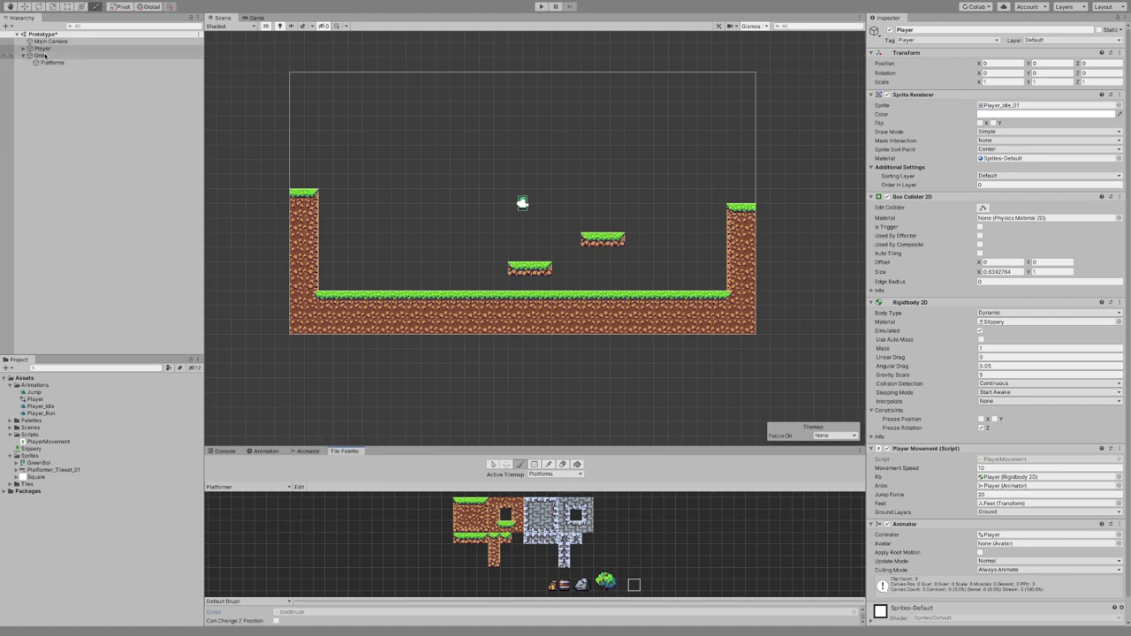
# - Add a new Tilemap under the Grid and name it BackgroundObjects
pyautogui.click(39, 55)
pyautogui.rightClick(39, 56)
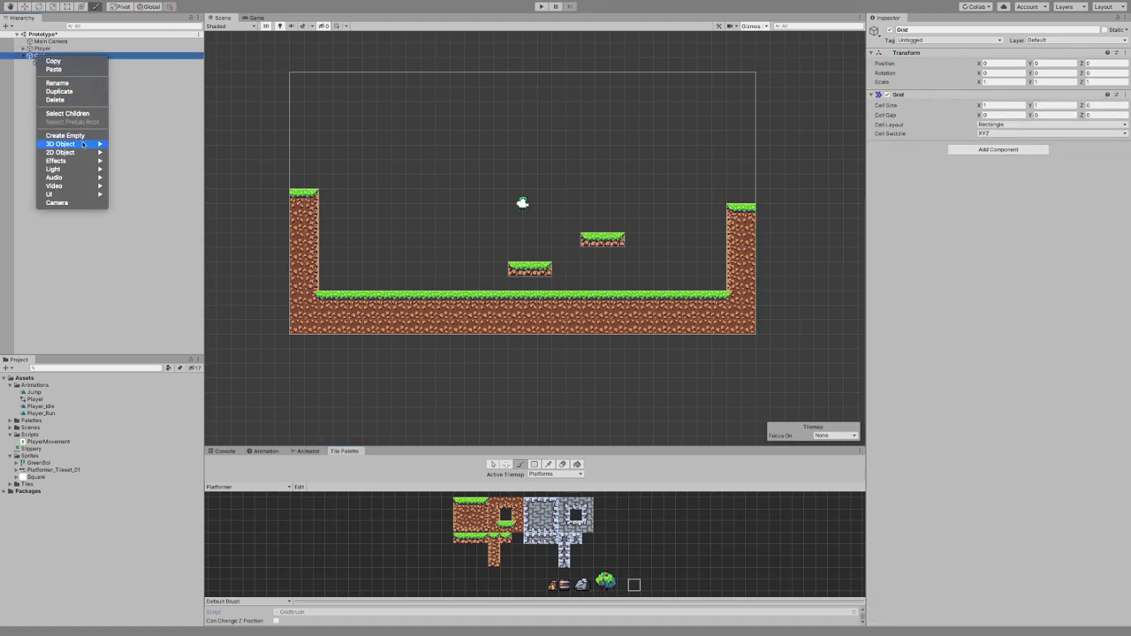
pyautogui.moveTo(71, 152)
pyautogui.click(128, 169)
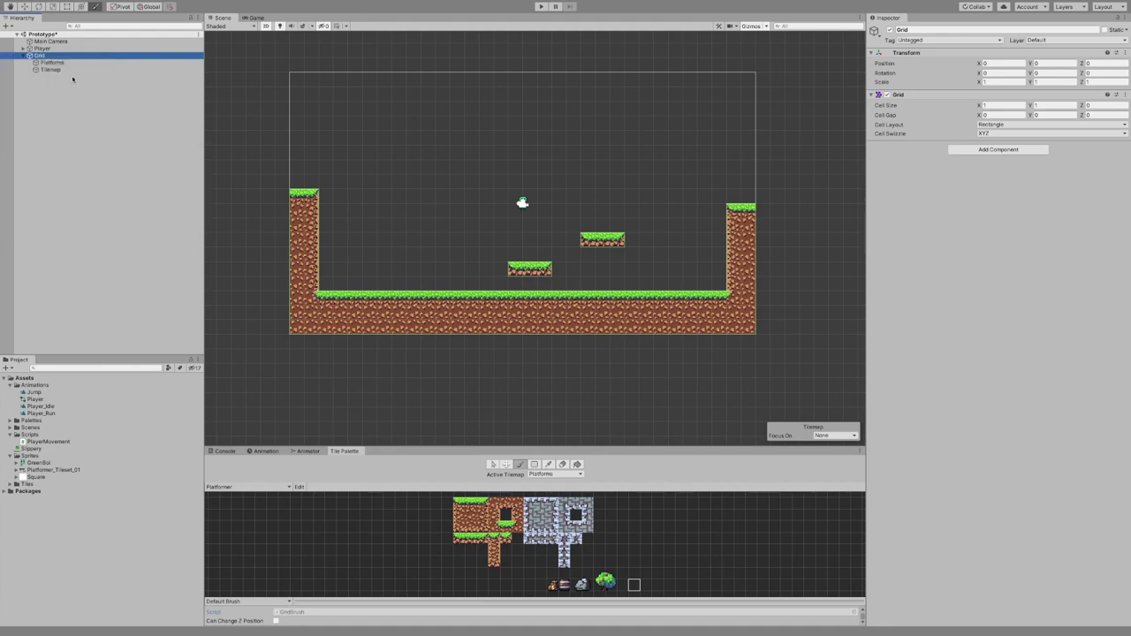
pyautogui.click(60, 70)
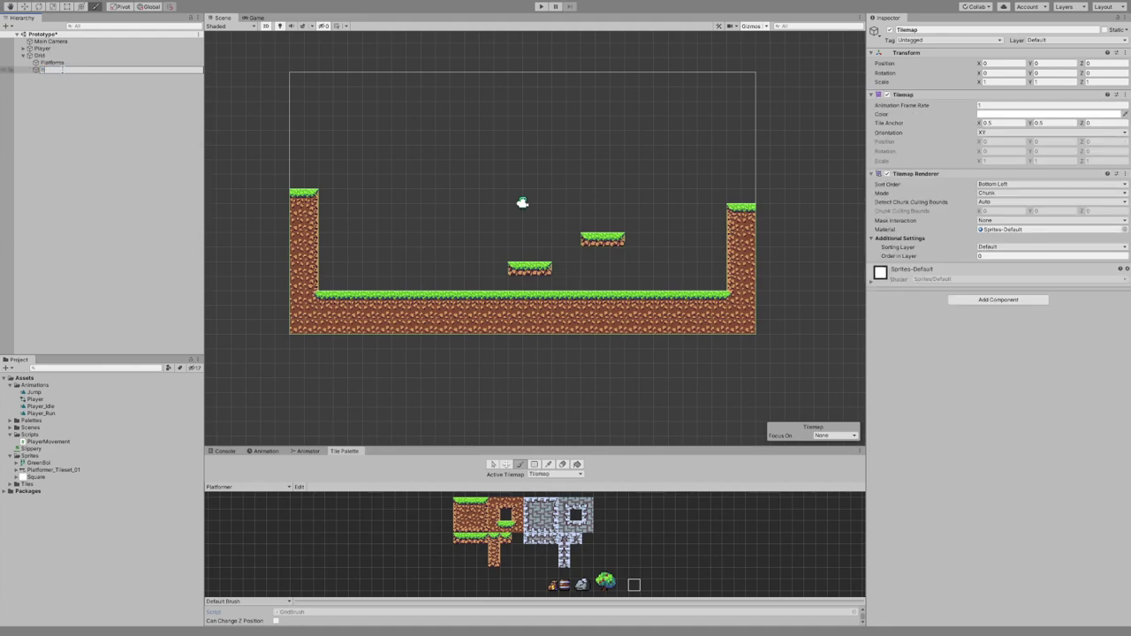
pyautogui.write('BackgroundObjects')
pyautogui.press('Return')
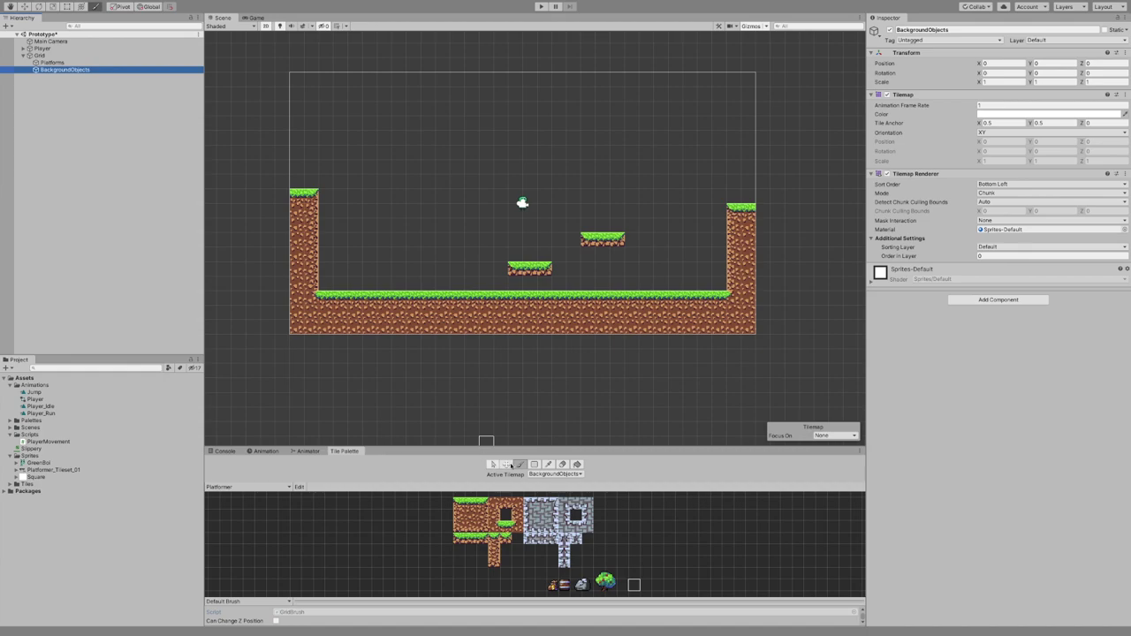
# - Choose the tree tile for painting on the BackgroundObjects tilemap and set that tilemap's Order in Layer to -2
pyautogui.click(539, 475)
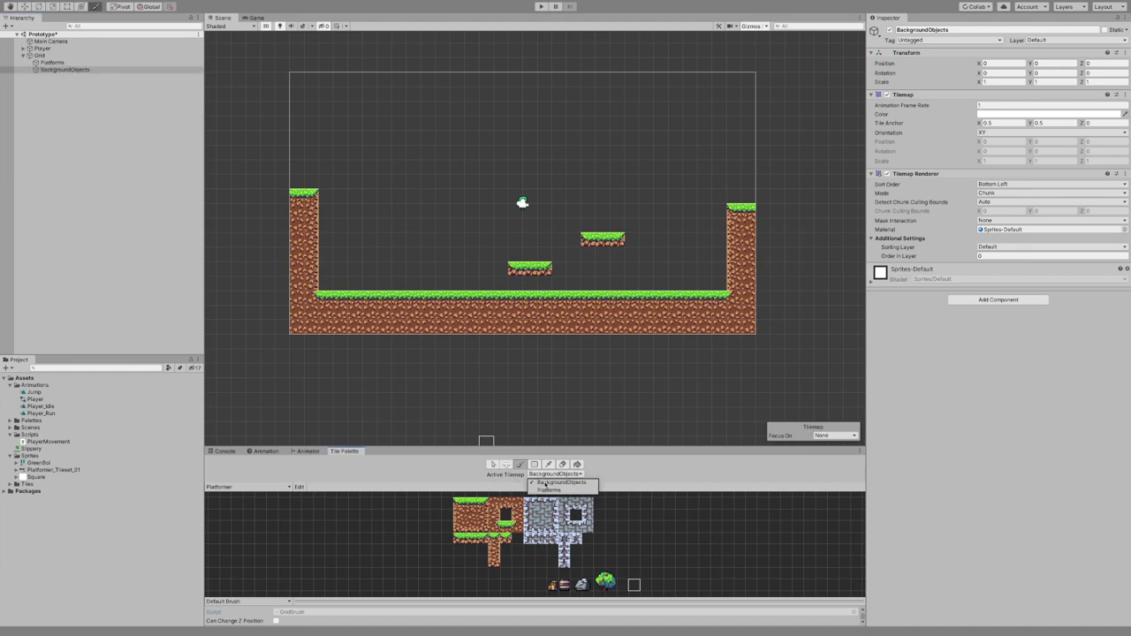
pyautogui.click(620, 550)
pyautogui.click(599, 587)
pyautogui.click(986, 256)
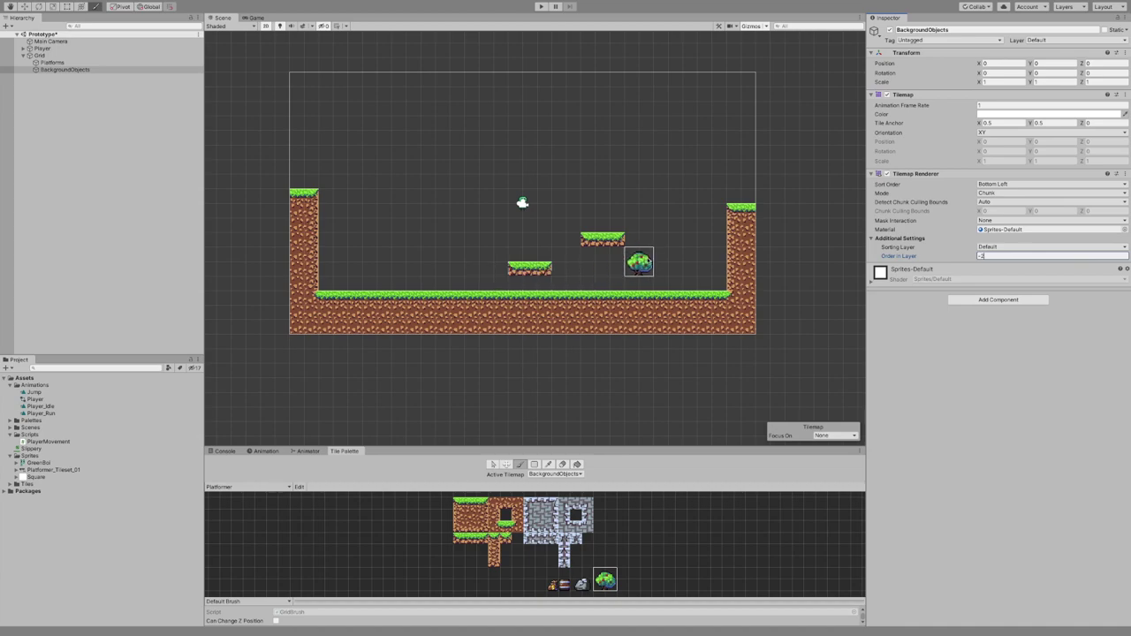
# - Paint trees on the left wall's top and the floor, and rocks beside the right wall and on the upper platform
pyautogui.click(307, 182)
pyautogui.click(362, 276)
pyautogui.click(581, 583)
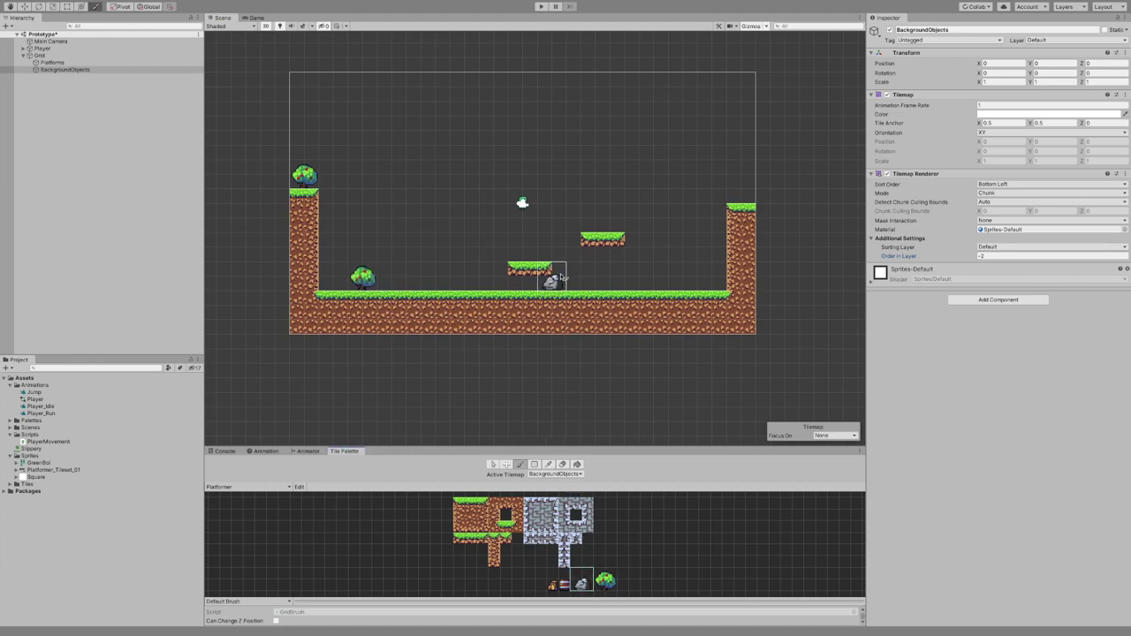
pyautogui.click(721, 279)
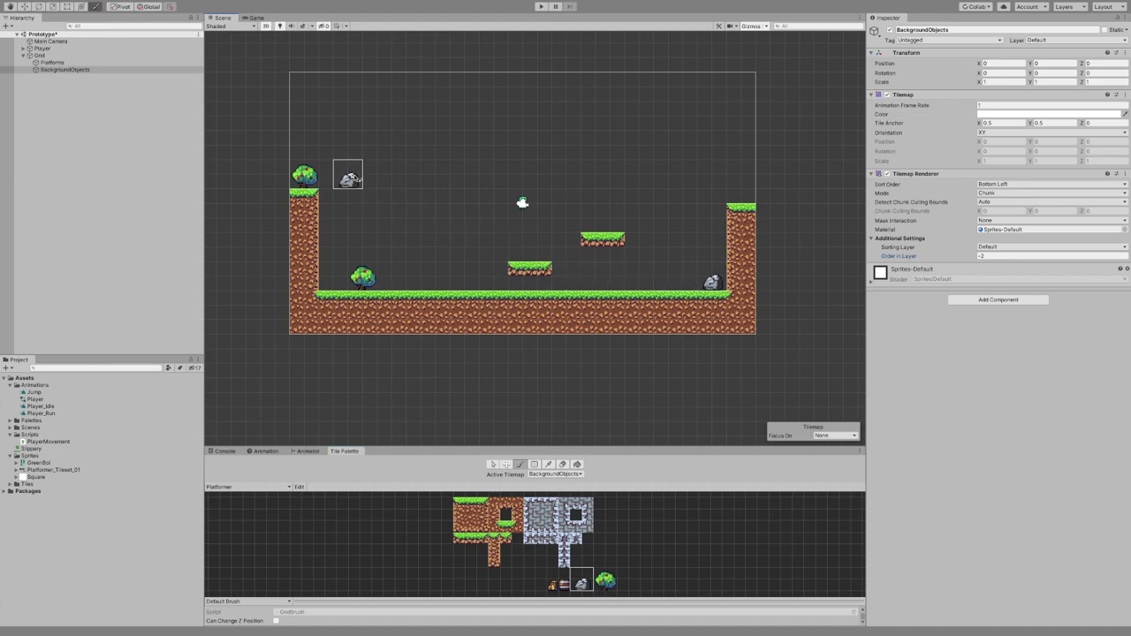
pyautogui.click(616, 220)
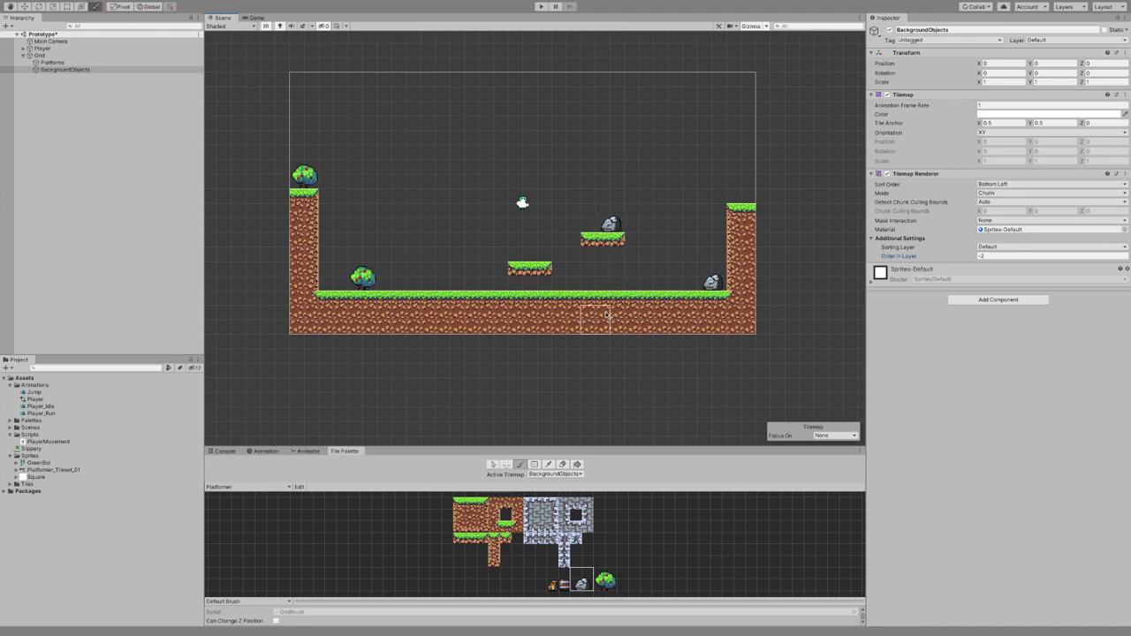
pyautogui.click(564, 584)
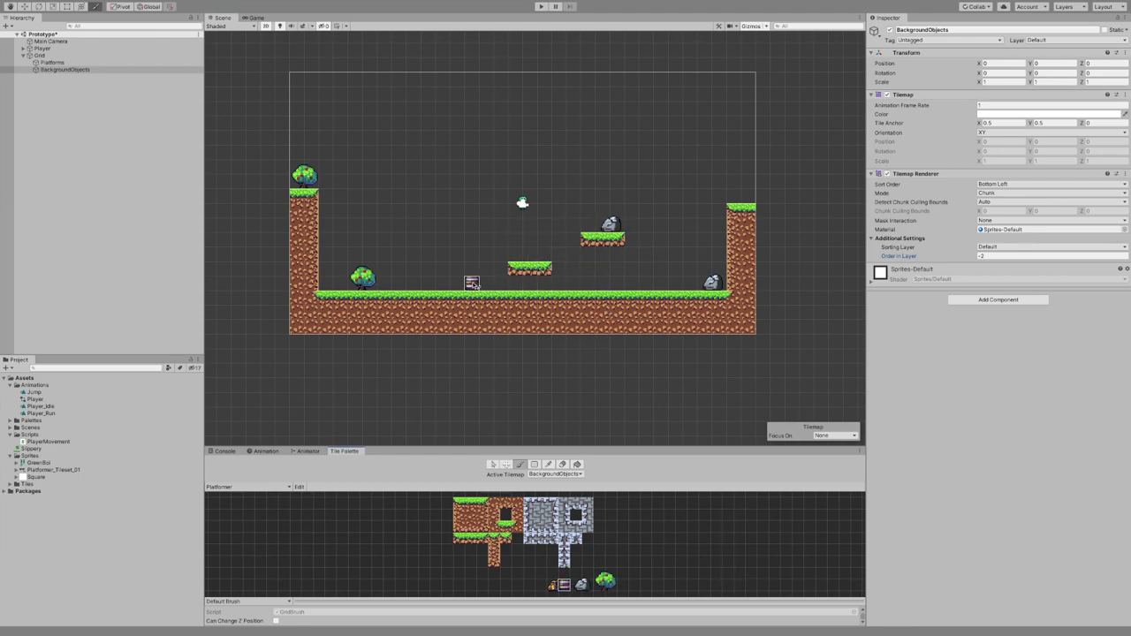
pyautogui.moveTo(669, 282); pyautogui.dragTo(676, 269)
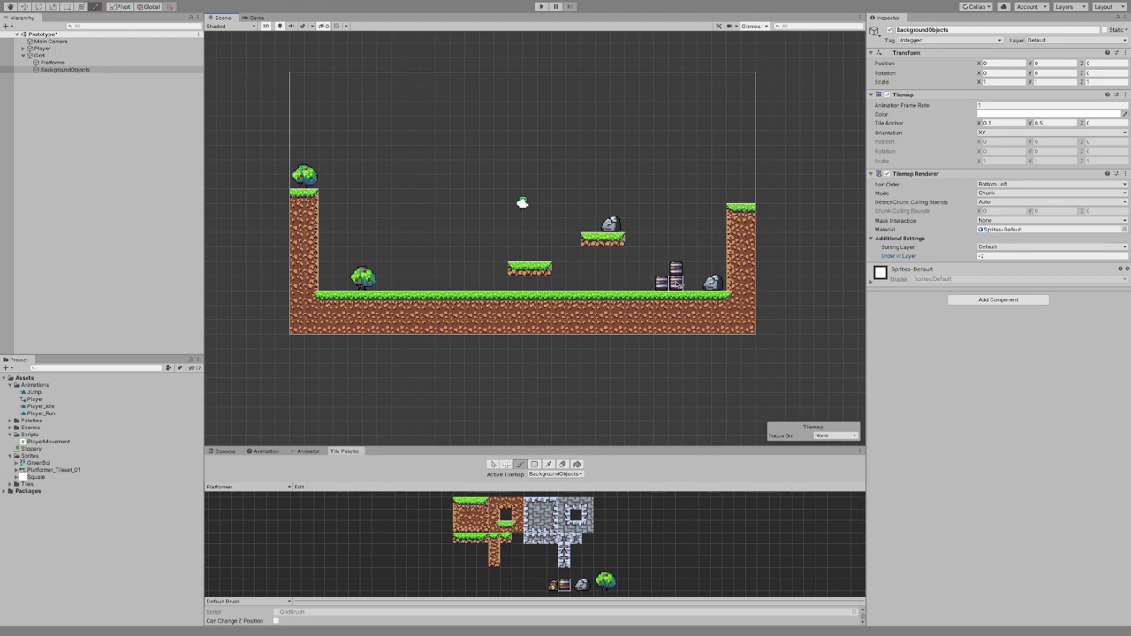
pyautogui.press('e')
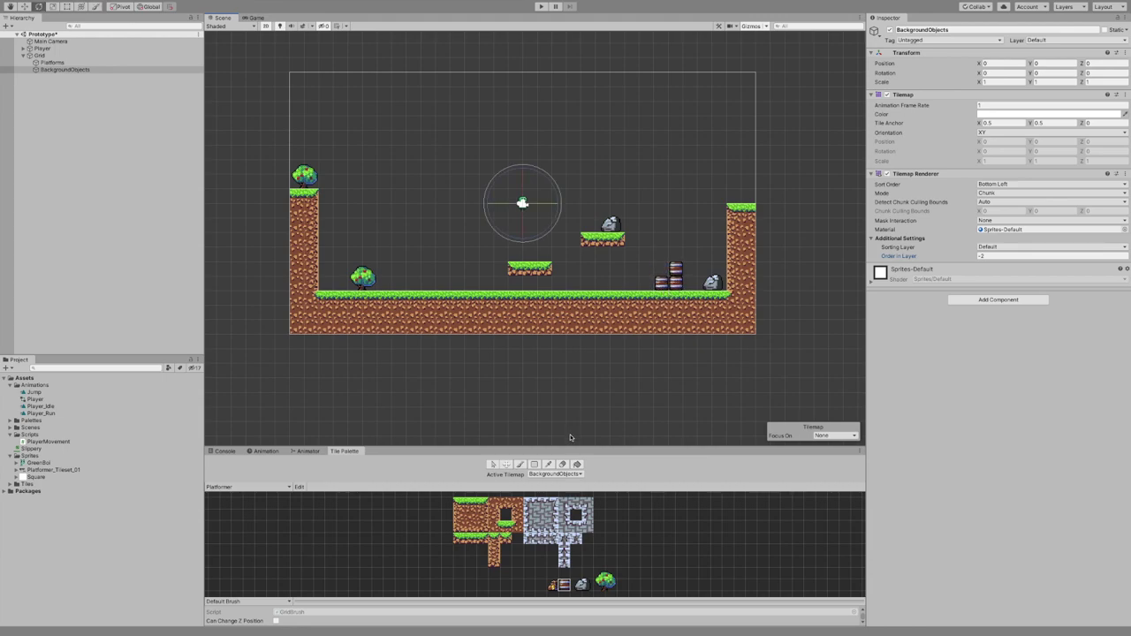
pyautogui.click(562, 465)
pyautogui.moveTo(683, 270); pyautogui.dragTo(662, 281)
# - Add another Tilemap under the Grid and name it Objects
pyautogui.click(119, 116)
pyautogui.rightClick(54, 56)
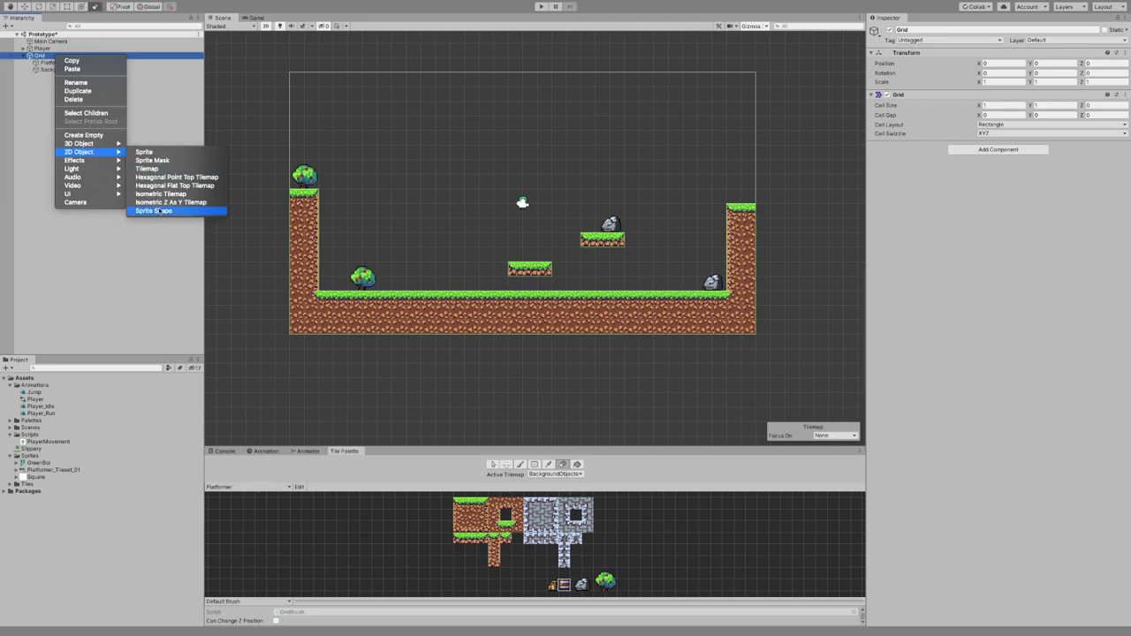
pyautogui.click(157, 173)
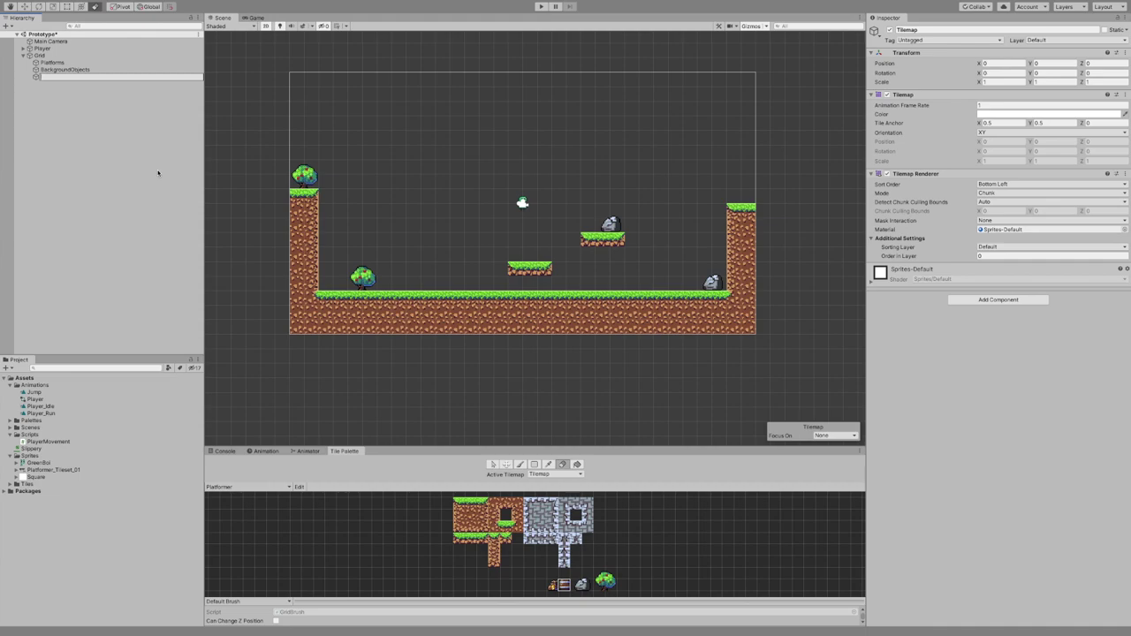
pyautogui.write('Objects')
pyautogui.press('Return')
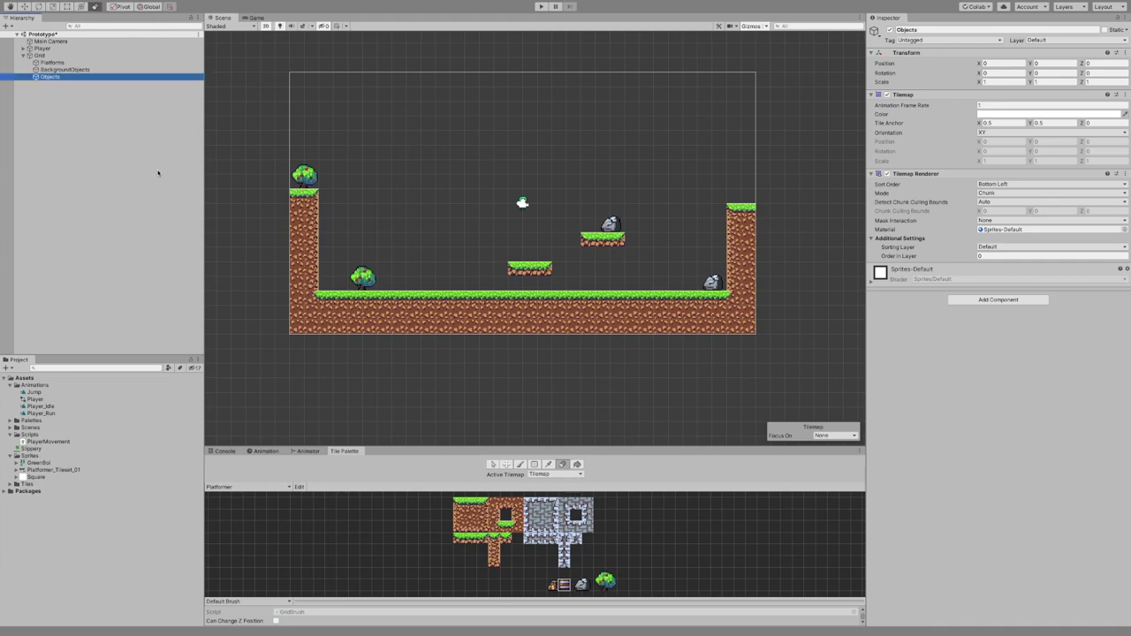
# - Activate the paint brush for the Objects tilemap and add a Tilemap Collider 2D to it
pyautogui.click(520, 465)
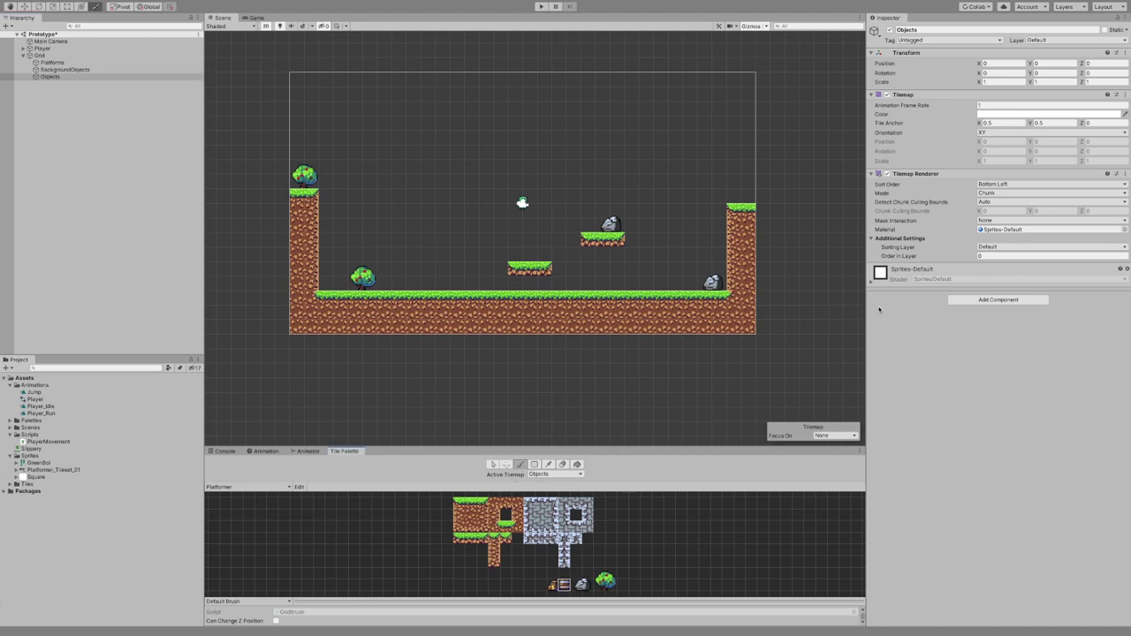
pyautogui.click(964, 301)
pyautogui.write('respaw')
pyautogui.write('tile')
pyautogui.press('Down')
pyautogui.press('Return')
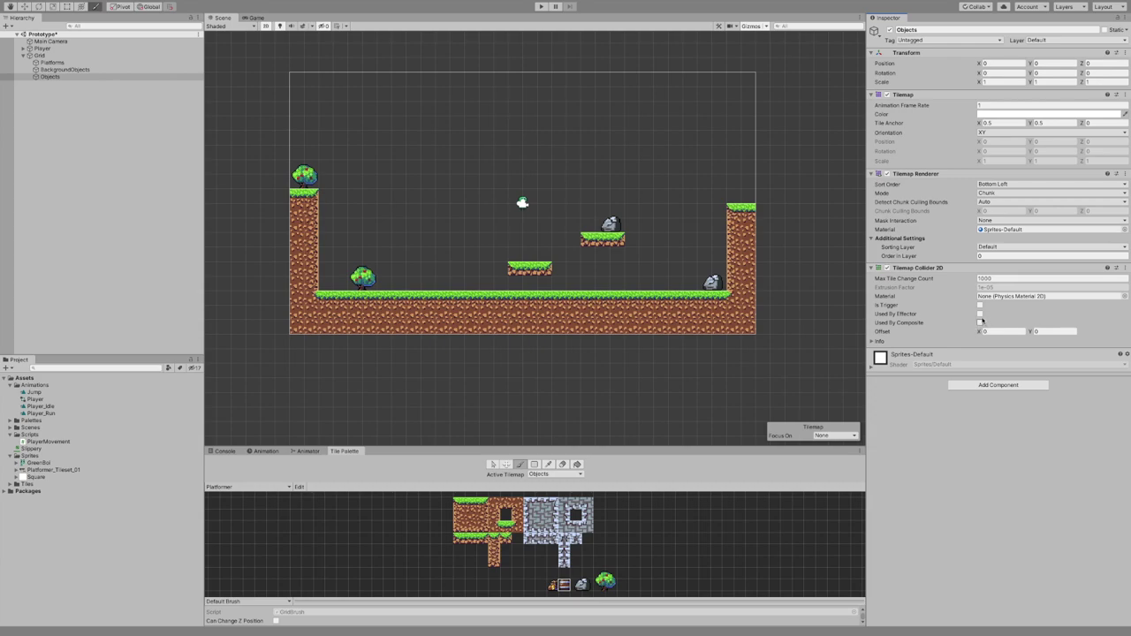
# - Paint a stack of three barrels on the floor near the right wall, erasing any extra barrels
pyautogui.moveTo(646, 282); pyautogui.dragTo(663, 275)
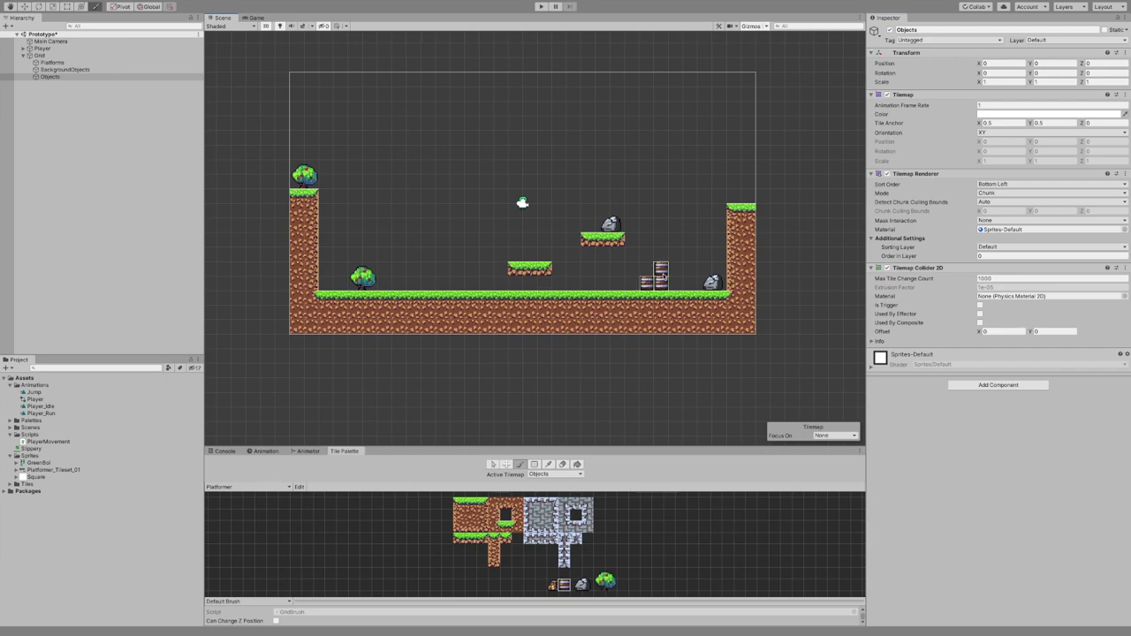
pyautogui.scroll(5, 664, 268)
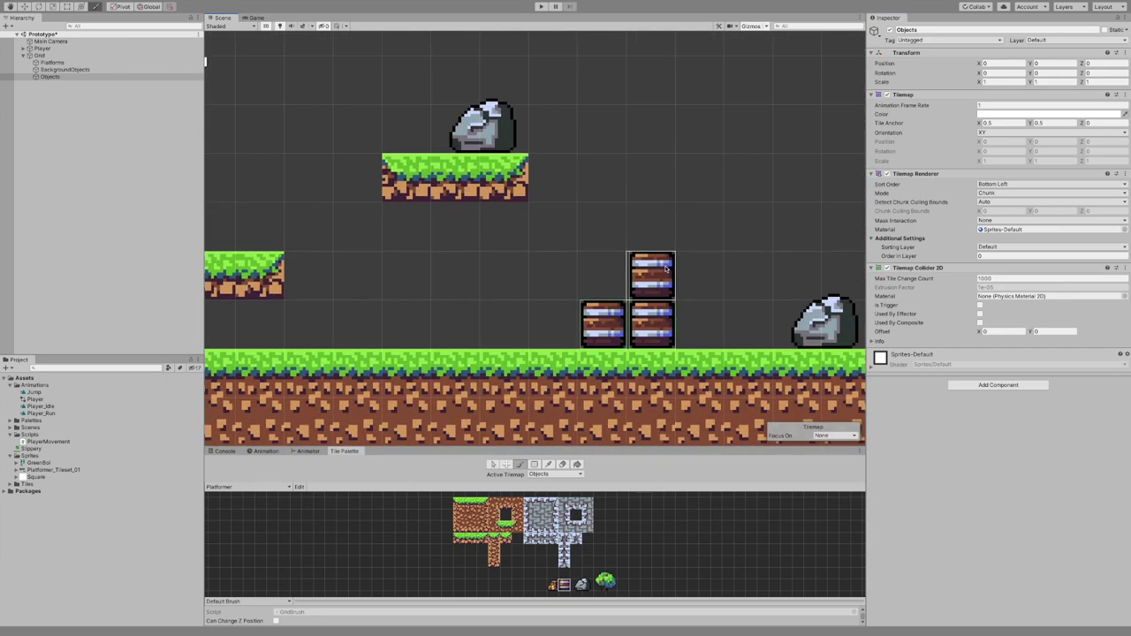
pyautogui.scroll(3, 664, 268)
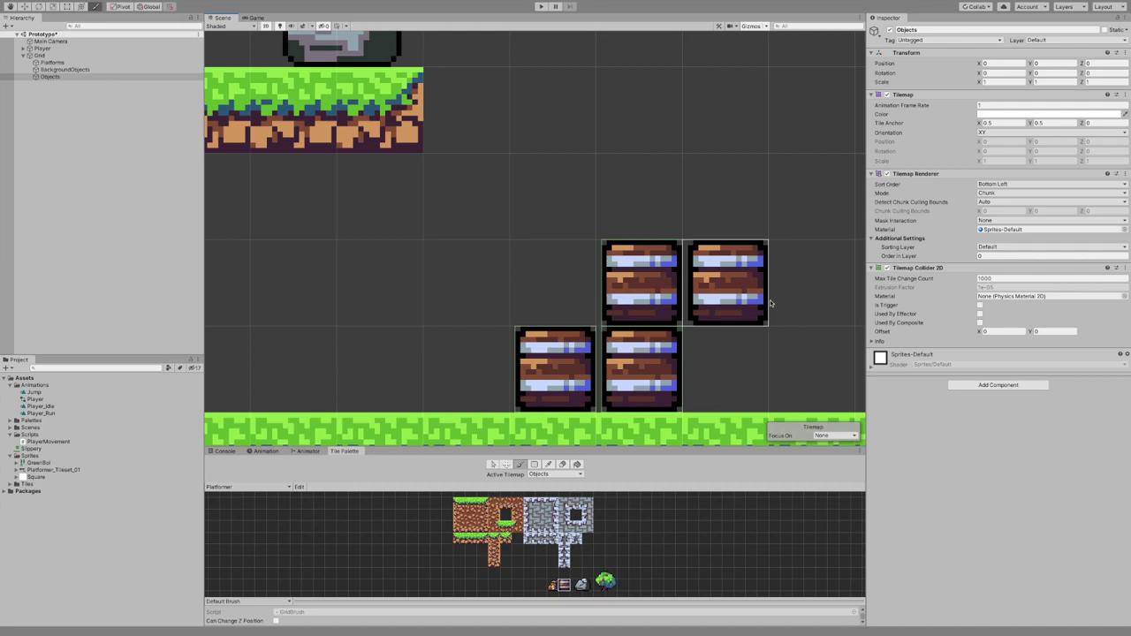
pyautogui.scroll(-4, 698, 328)
pyautogui.scroll(-3, 698, 328)
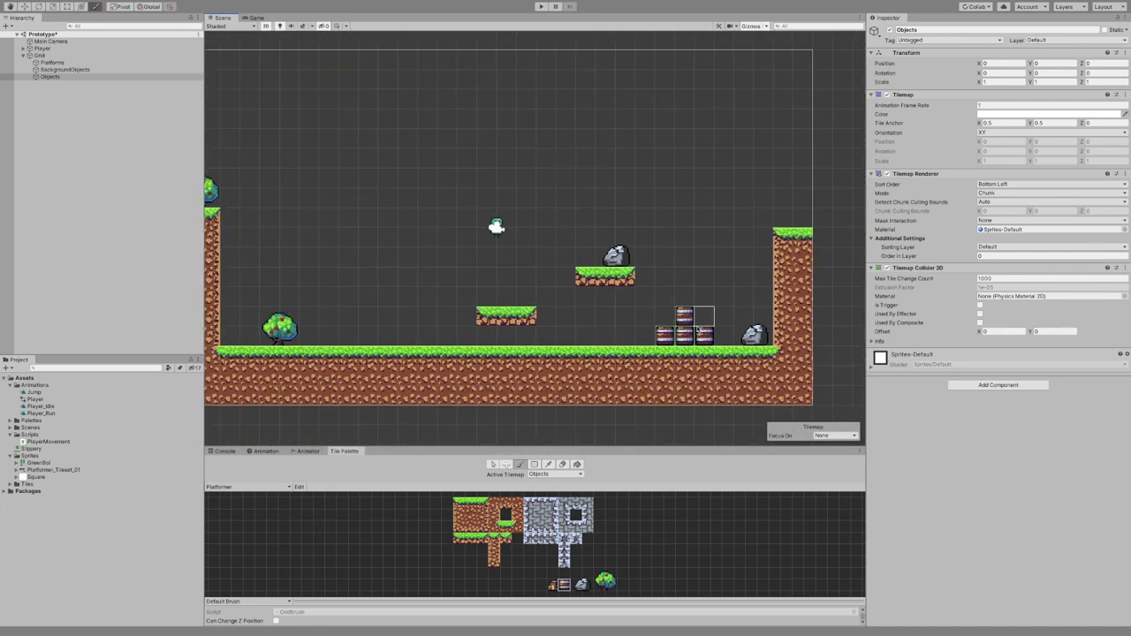
pyautogui.keyDown('shift'); pyautogui.click(705, 336); pyautogui.keyUp('shift')
pyautogui.click(664, 317)
pyautogui.keyDown('shift'); pyautogui.click(664, 316); pyautogui.keyUp('shift')
pyautogui.click(686, 298)
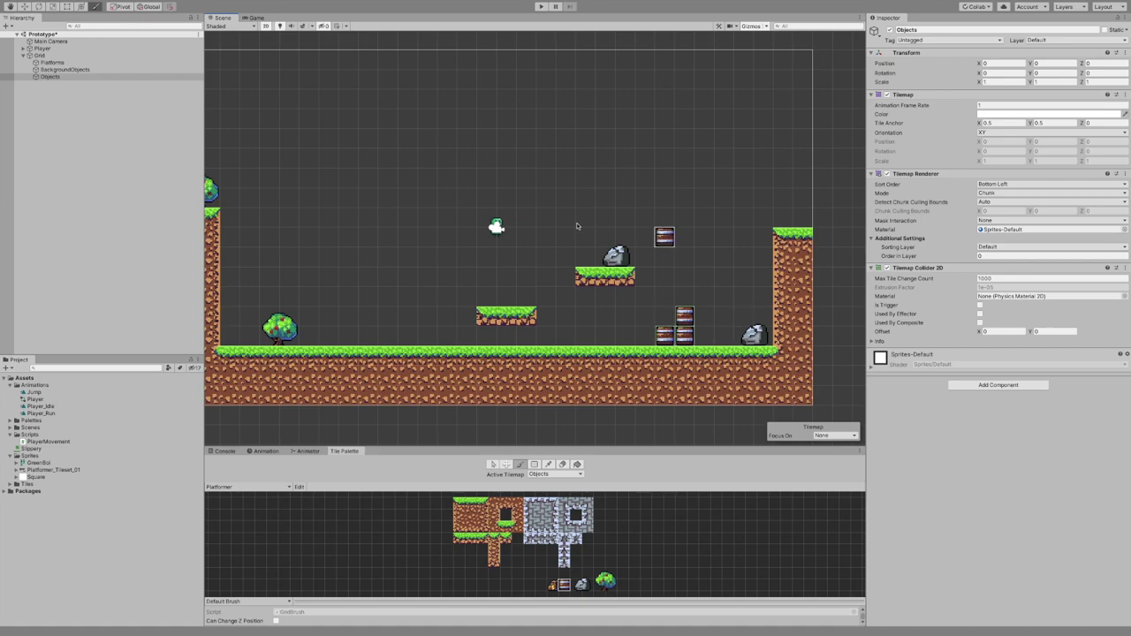
pyautogui.click(586, 572)
# - Play-test the level by running and jumping the player over the platforms and onto the barrels, and stop the game
pyautogui.click(542, 7)
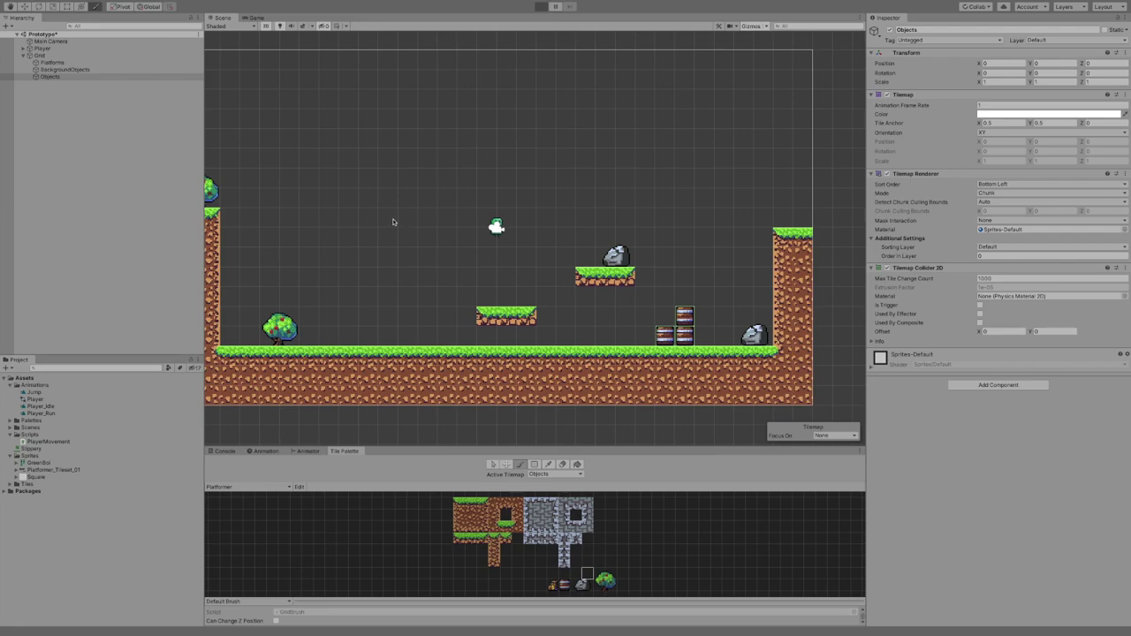
pyautogui.press('a')
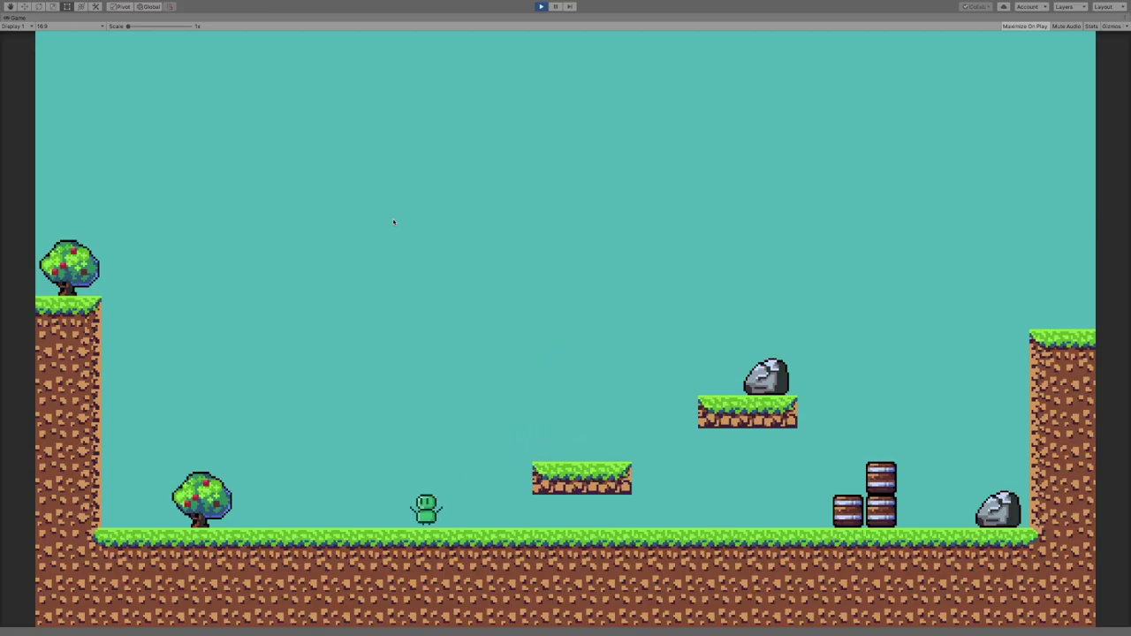
pyautogui.press('d')
pyautogui.press('space')
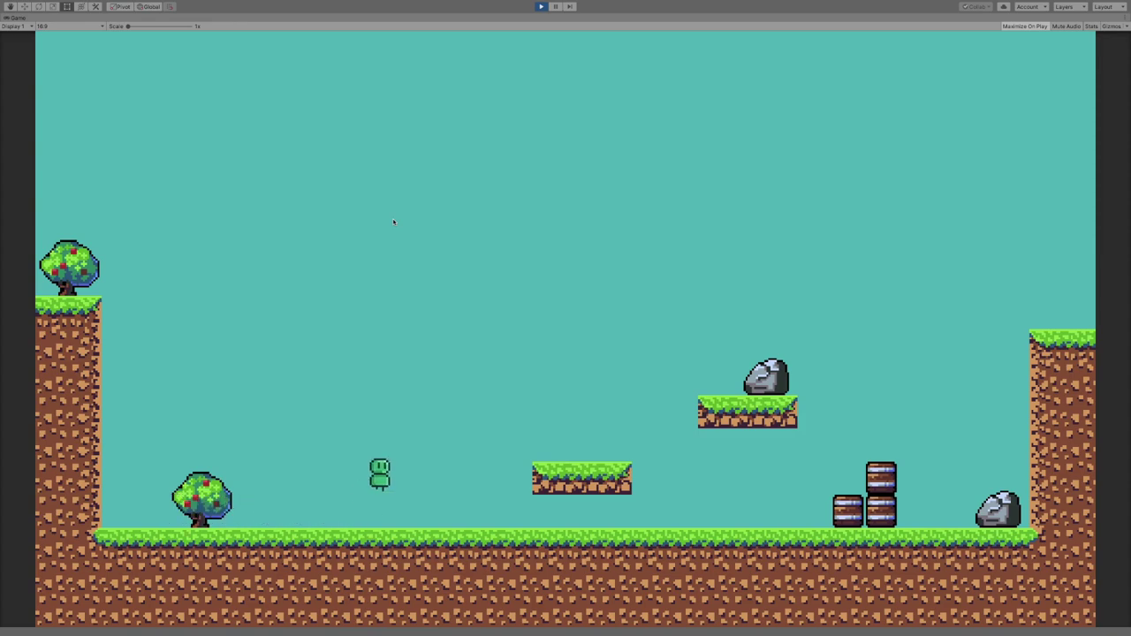
pyautogui.press('space')
pyautogui.press('a')
pyautogui.press('d')
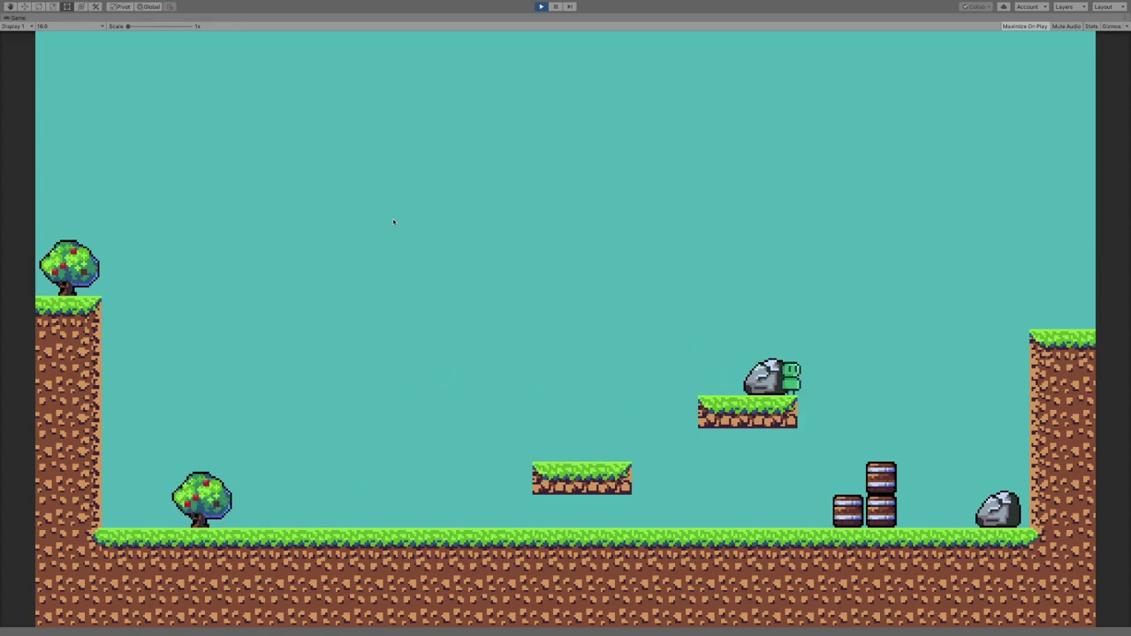
pyautogui.press('a')
pyautogui.press('d')
pyautogui.press('a')
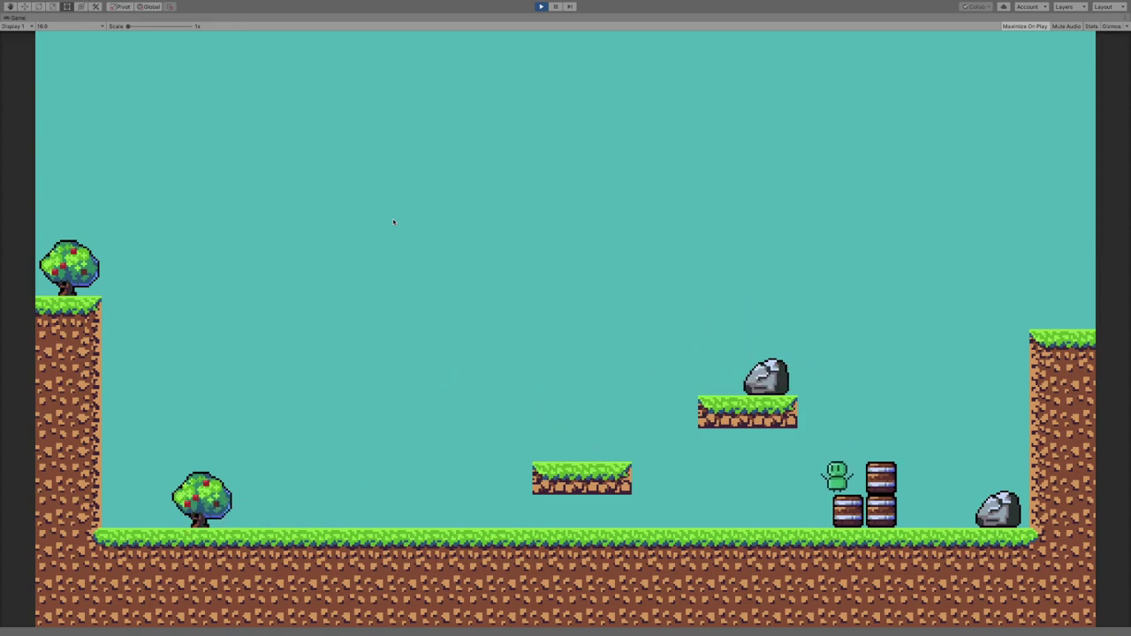
pyautogui.press('space')
pyautogui.press('d')
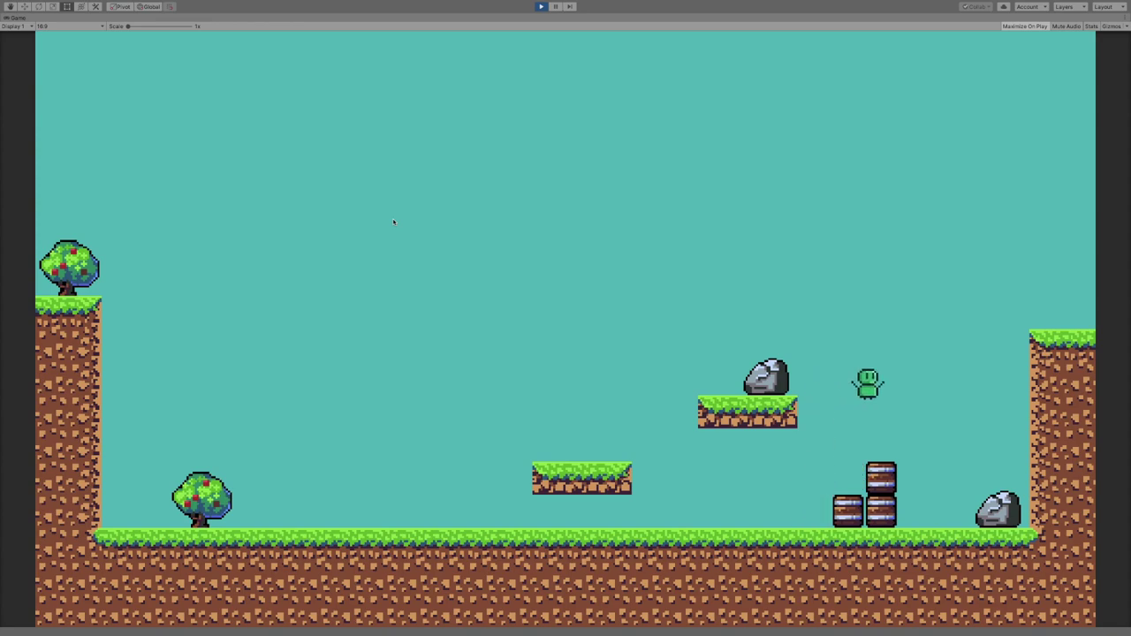
pyautogui.press('a')
pyautogui.press('d')
pyautogui.press('a')
pyautogui.press('d')
pyautogui.click(542, 7)
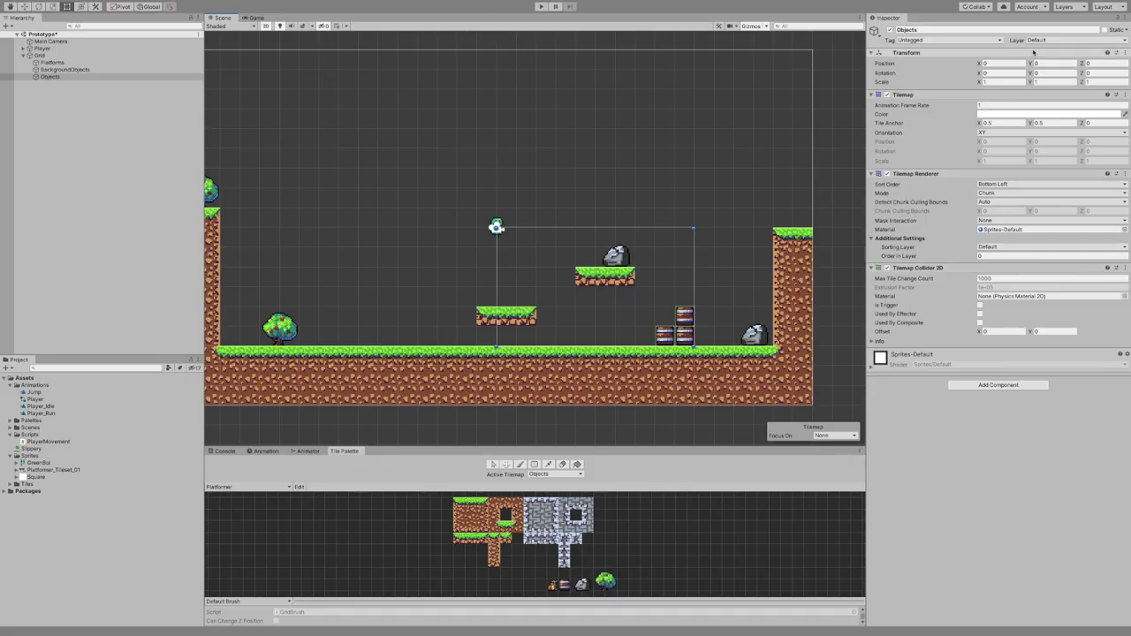
# - Add a user layer 9 named Collidable Objects and assign it to the Objects tilemap
pyautogui.click(1052, 39)
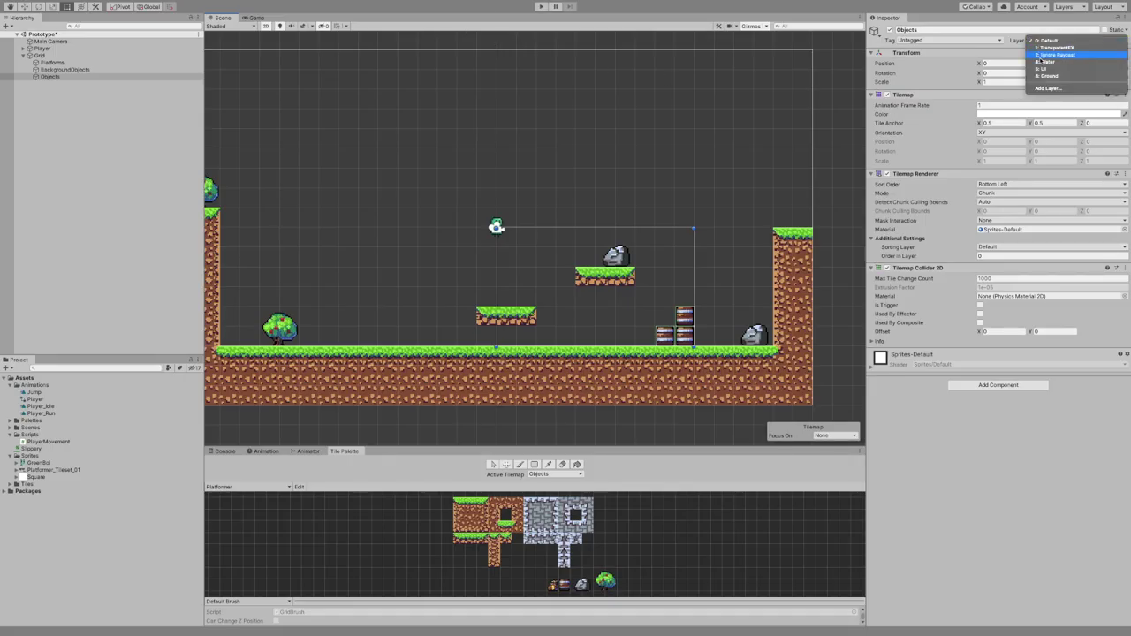
pyautogui.click(1048, 89)
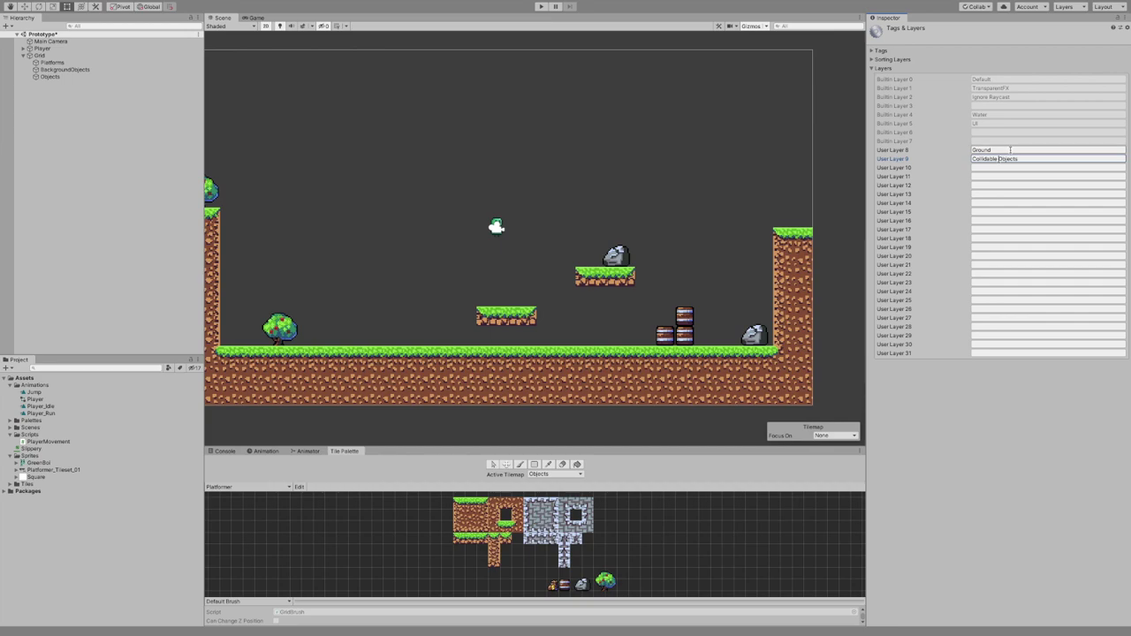
pyautogui.click(52, 70)
pyautogui.click(44, 77)
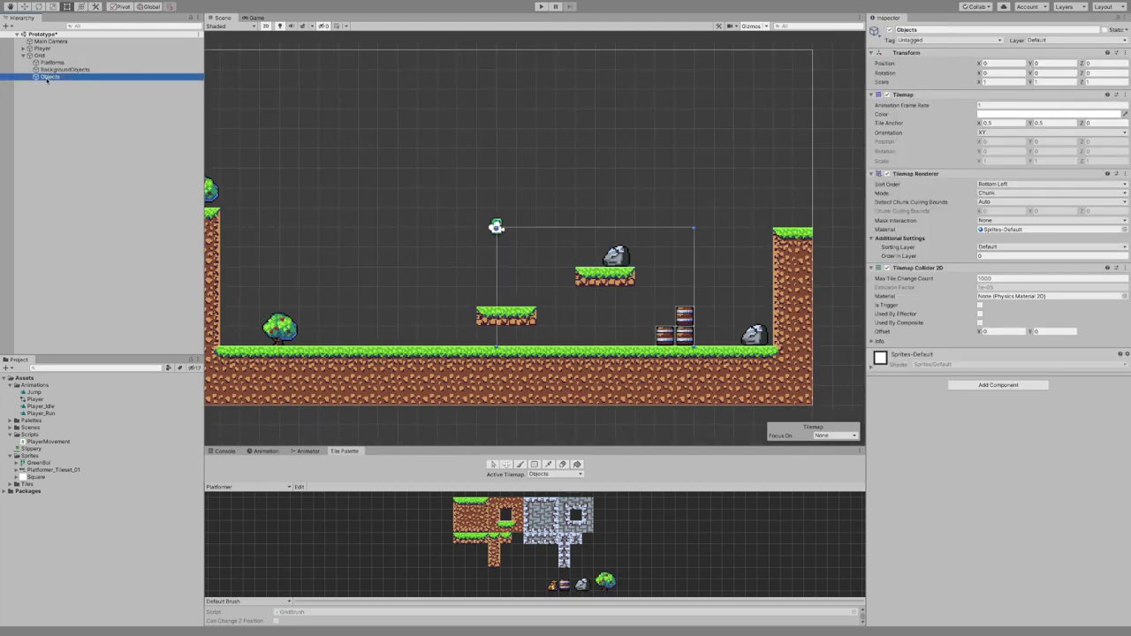
pyautogui.click(1061, 40)
pyautogui.click(1059, 79)
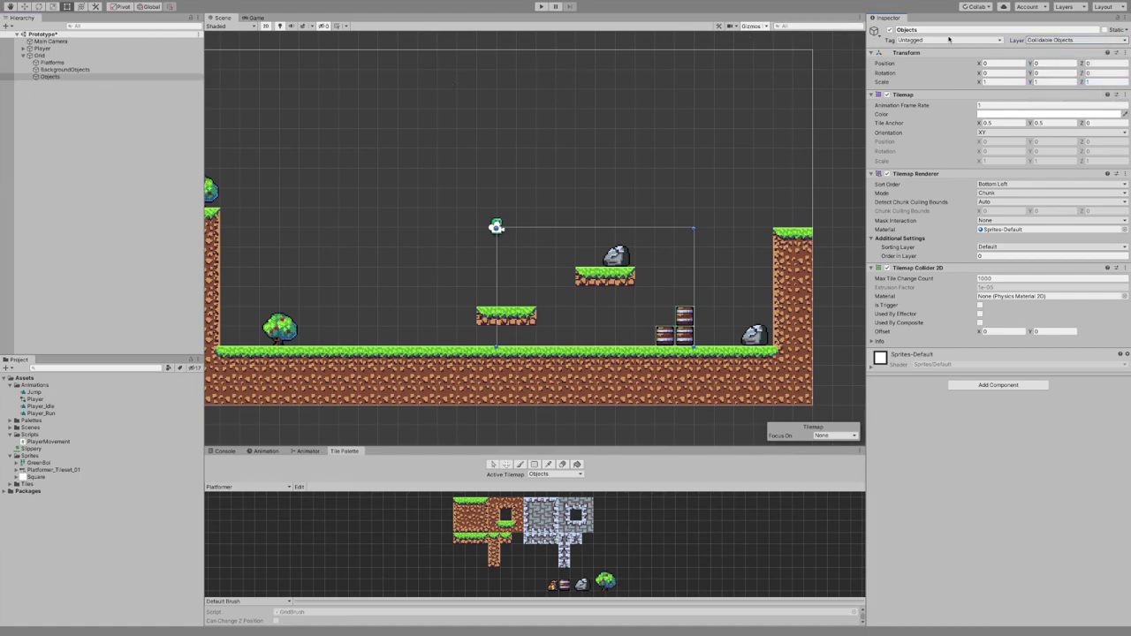
# - Include Collidable Objects alongside Ground in the Ground Layers of the Player's PlayerMovement script
pyautogui.click(42, 47)
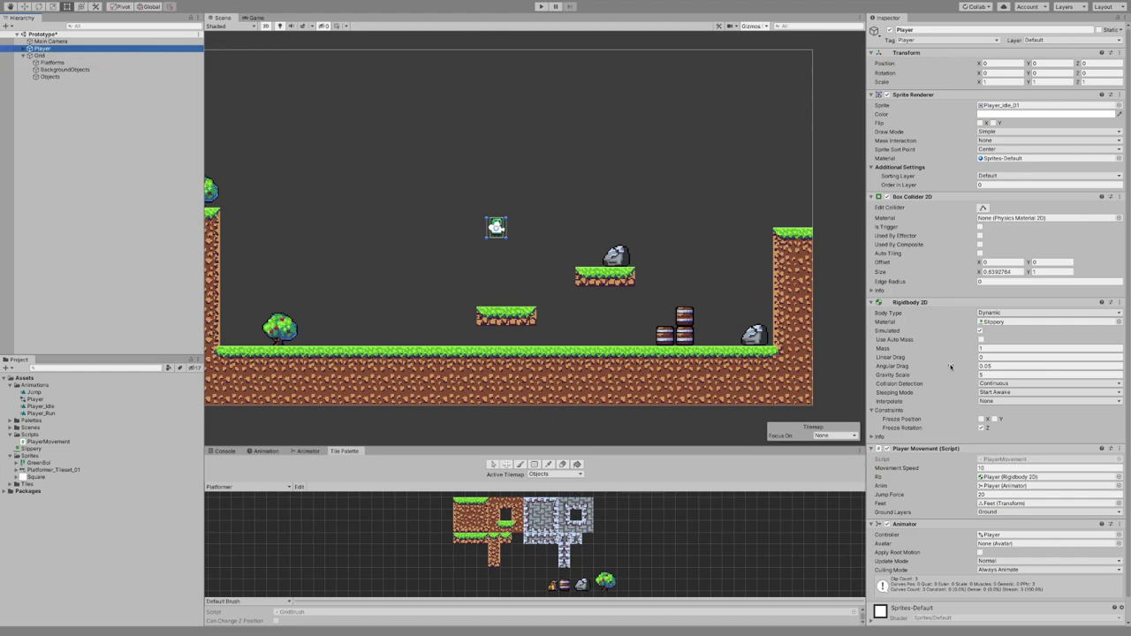
pyautogui.scroll(-1, 956, 364)
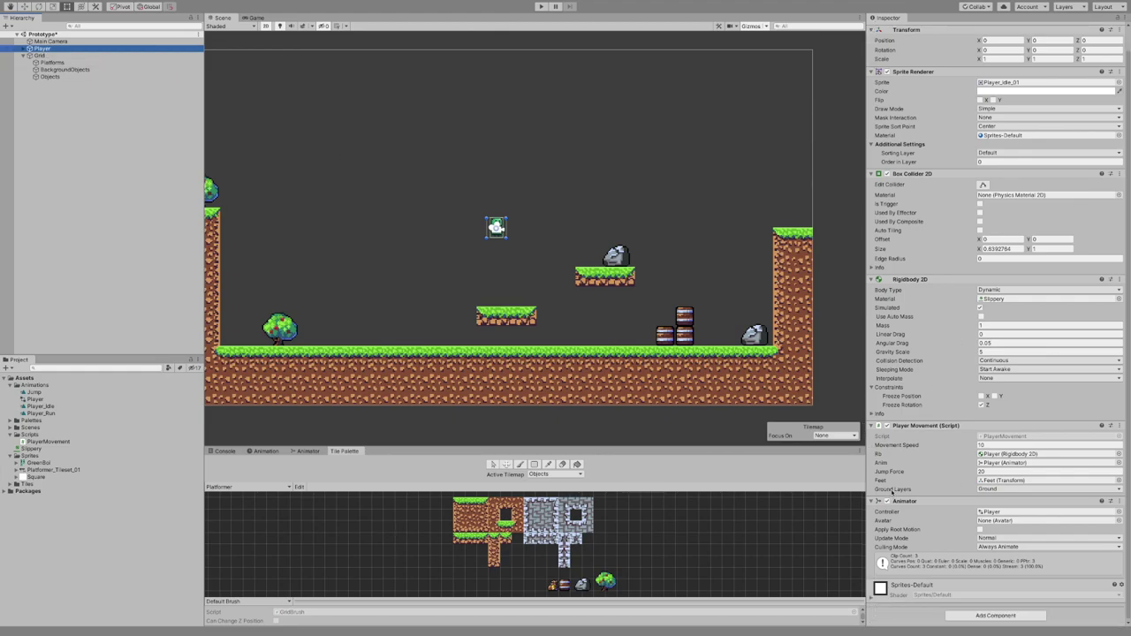
pyautogui.click(1025, 489)
pyautogui.click(983, 555)
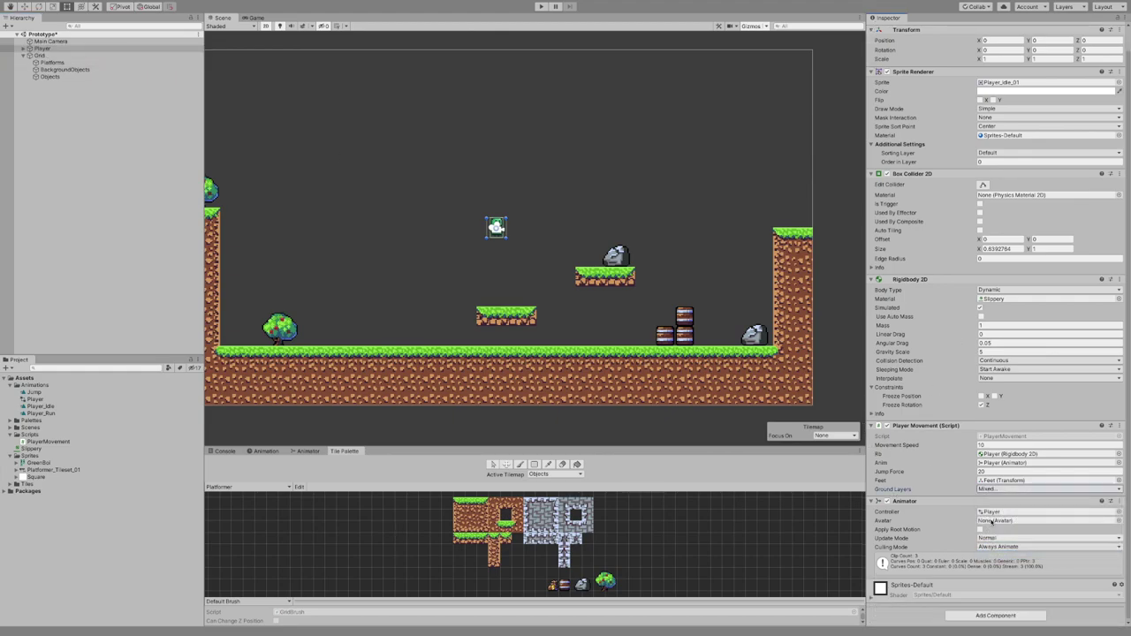
pyautogui.click(1026, 489)
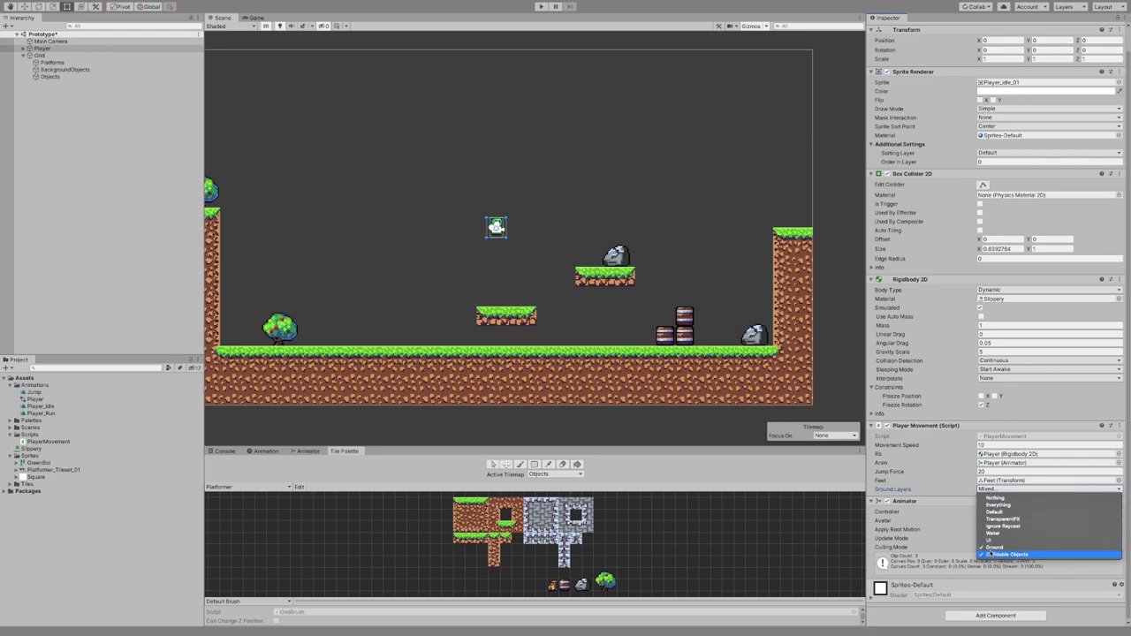
pyautogui.click(676, 263)
# - Play-test the level by jumping repeatedly on the barrels and between the floating platforms, and stop the game
pyautogui.click(540, 7)
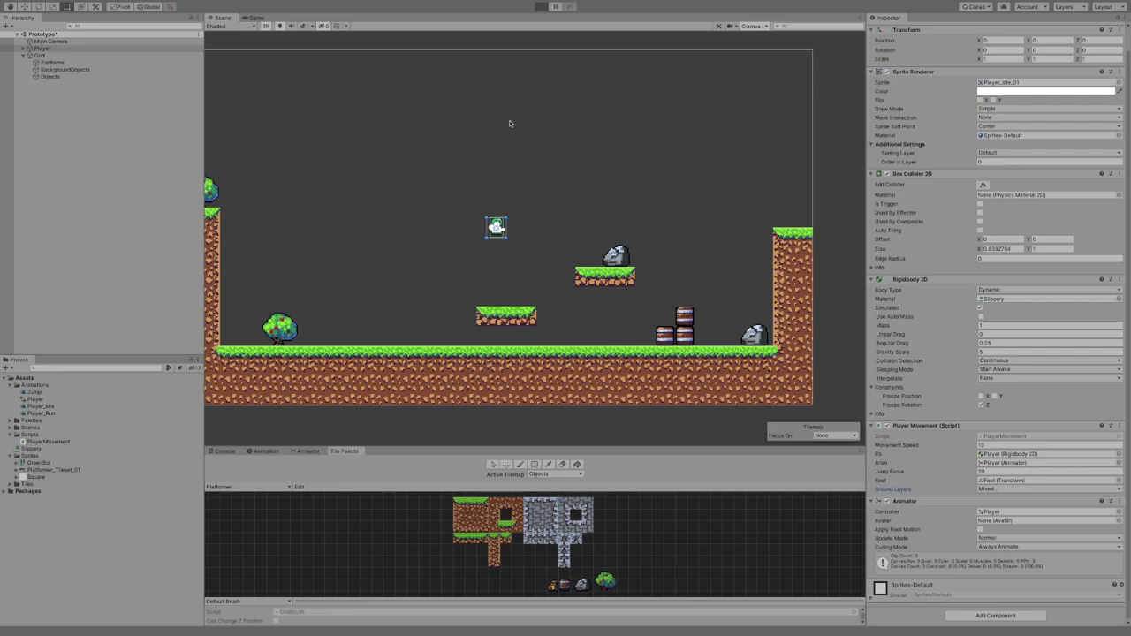
pyautogui.press('d')
pyautogui.press('a')
pyautogui.press('Right')
pyautogui.press('Left')
pyautogui.press('Right')
pyautogui.press('space')
pyautogui.press('Left')
pyautogui.press('Left')
pyautogui.press('Right')
pyautogui.press('Left')
pyautogui.press('Right')
pyautogui.press('space')
pyautogui.press('Left')
pyautogui.press('Right')
pyautogui.press('space')
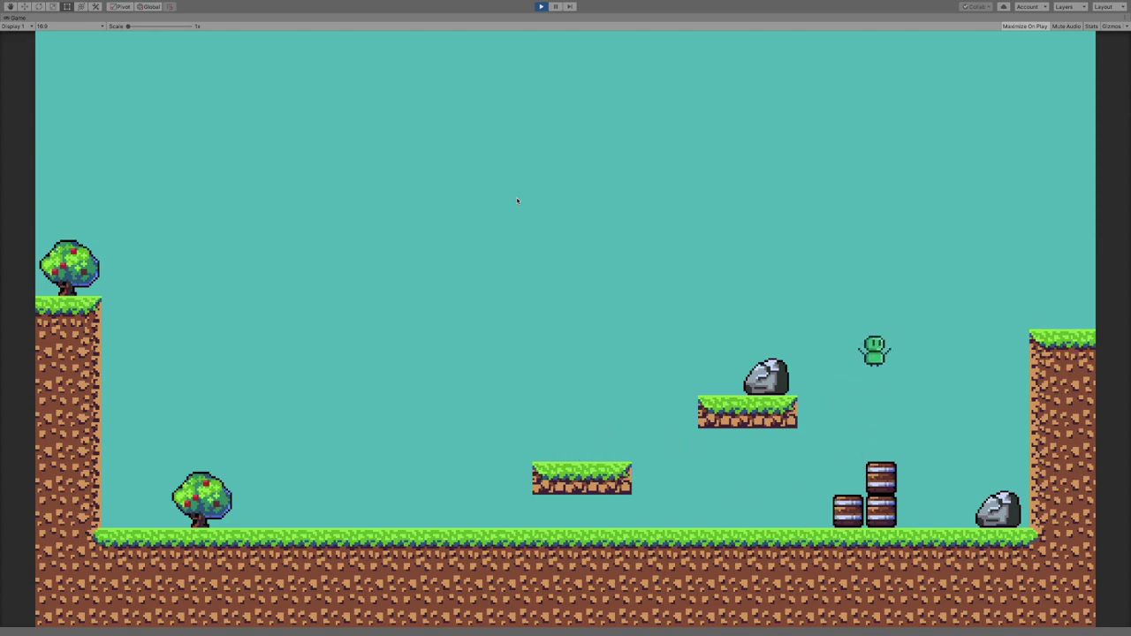
pyautogui.press('Right')
pyautogui.press('space')
pyautogui.press('Left')
pyautogui.press('space')
pyautogui.press('space')
pyautogui.press('Right')
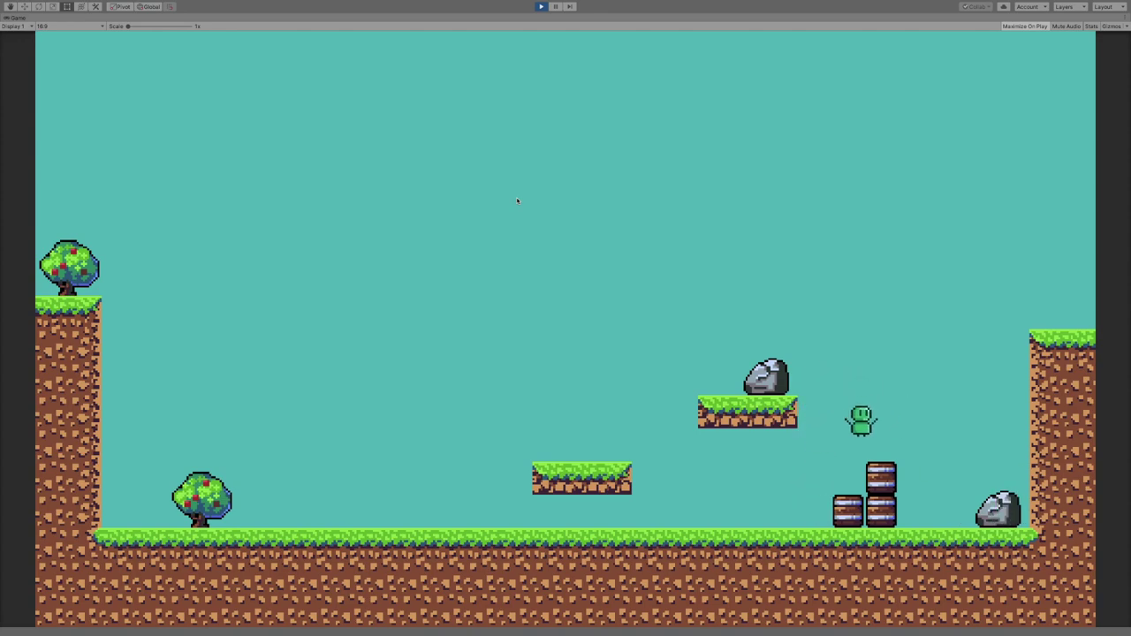
pyautogui.press('space')
pyautogui.press('Left')
pyautogui.press('space')
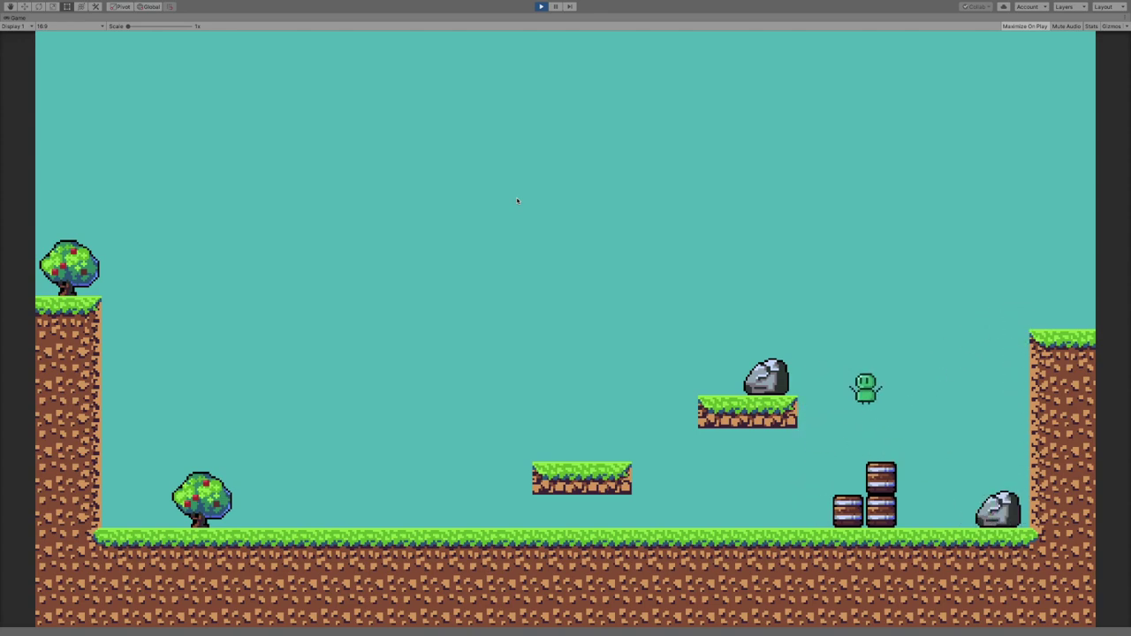
pyautogui.press('space')
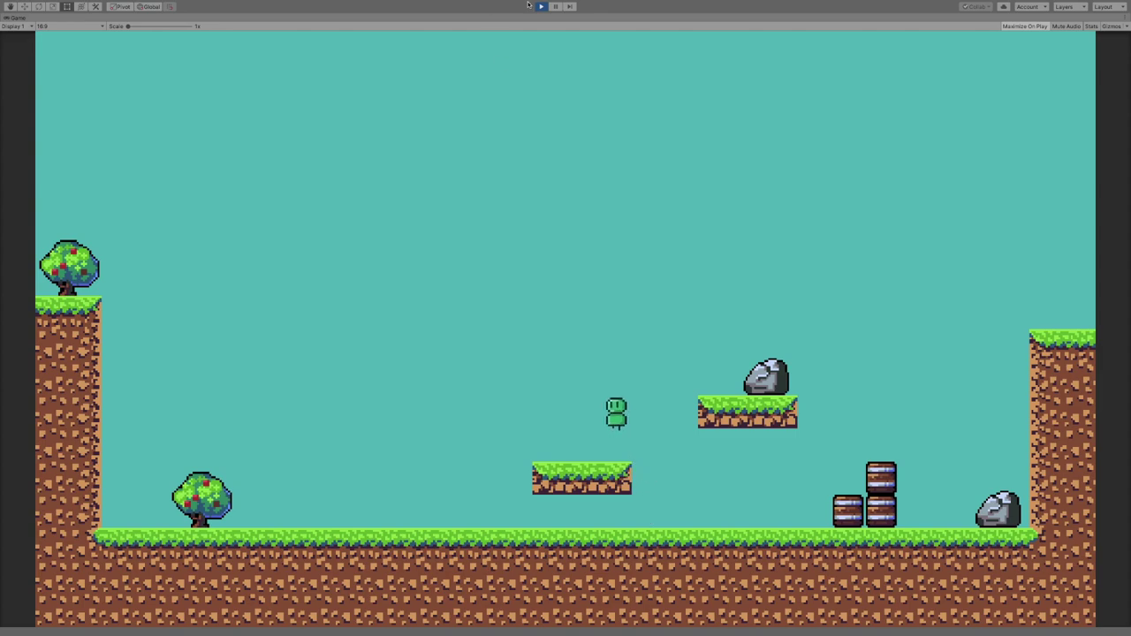
pyautogui.press('Left')
pyautogui.press('Right')
pyautogui.press('space')
pyautogui.press('Right')
pyautogui.press('space')
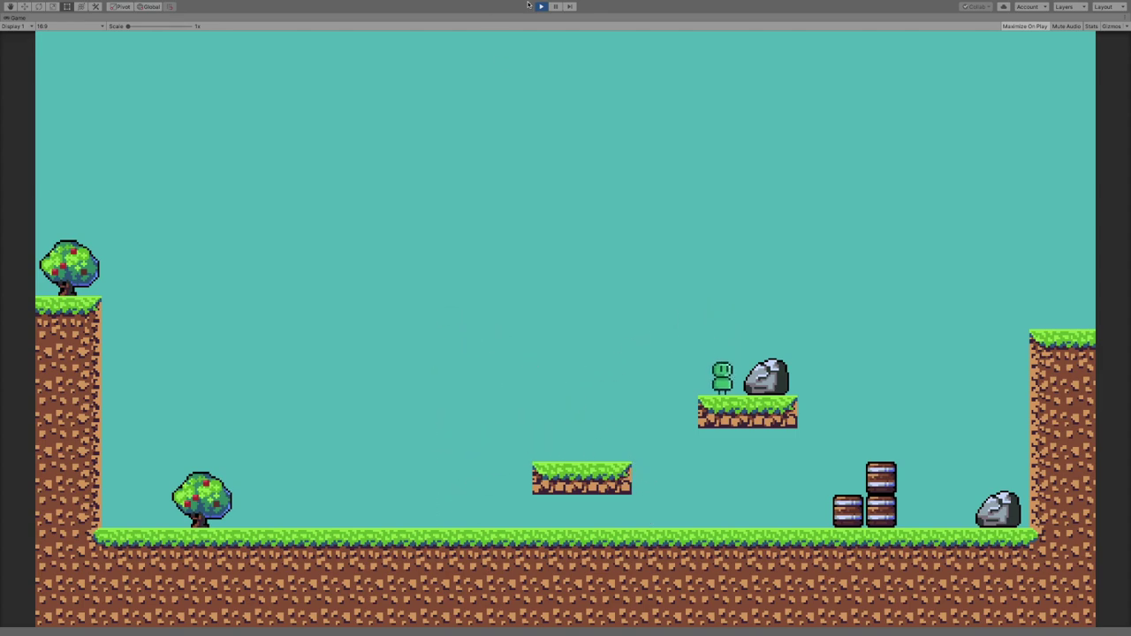
pyautogui.press('Right')
pyautogui.press('space')
pyautogui.press('Left')
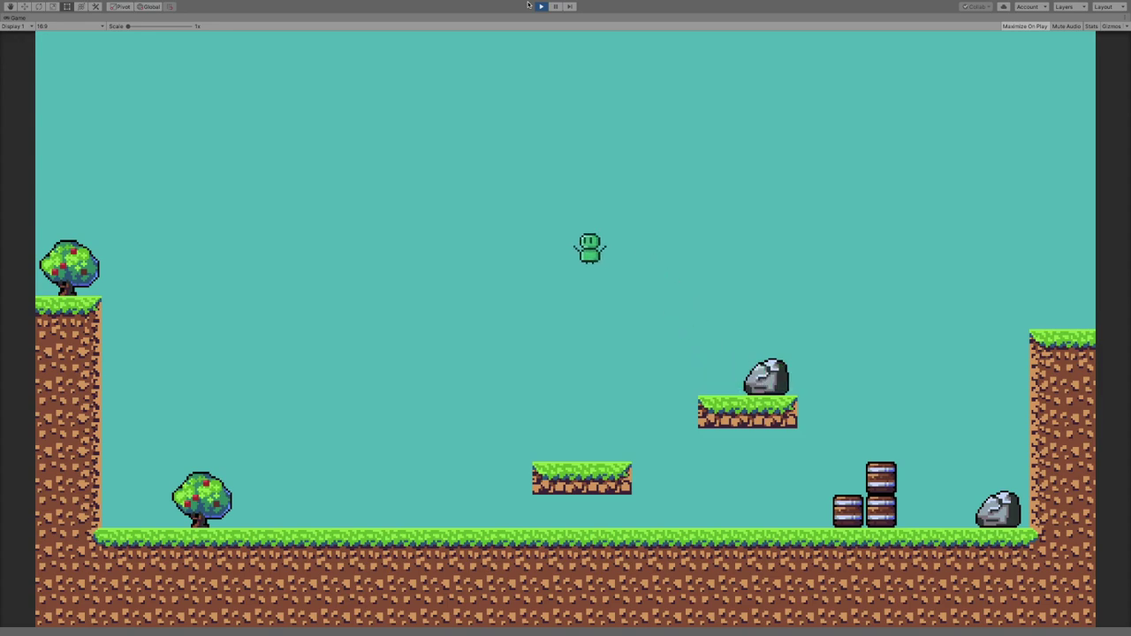
pyautogui.press('space')
pyautogui.press('Right')
pyautogui.press('space')
pyautogui.press('space')
pyautogui.press('Right')
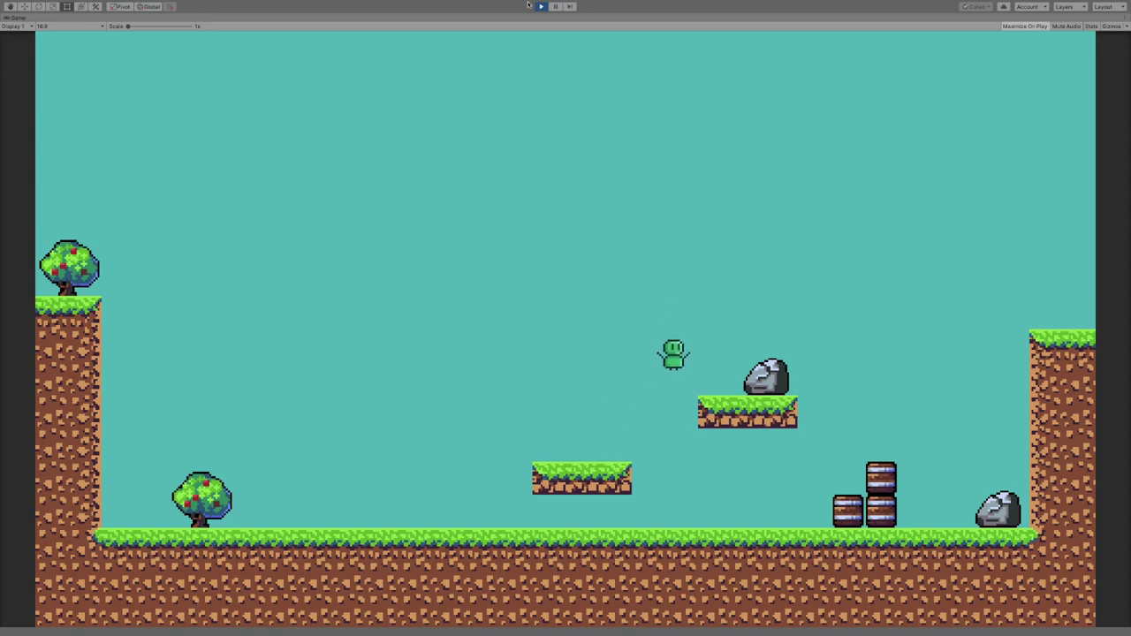
pyautogui.press('Left')
pyautogui.press('space')
pyautogui.press('Right')
pyautogui.press('Left')
pyautogui.press('space')
pyautogui.press('space')
pyautogui.press('Right')
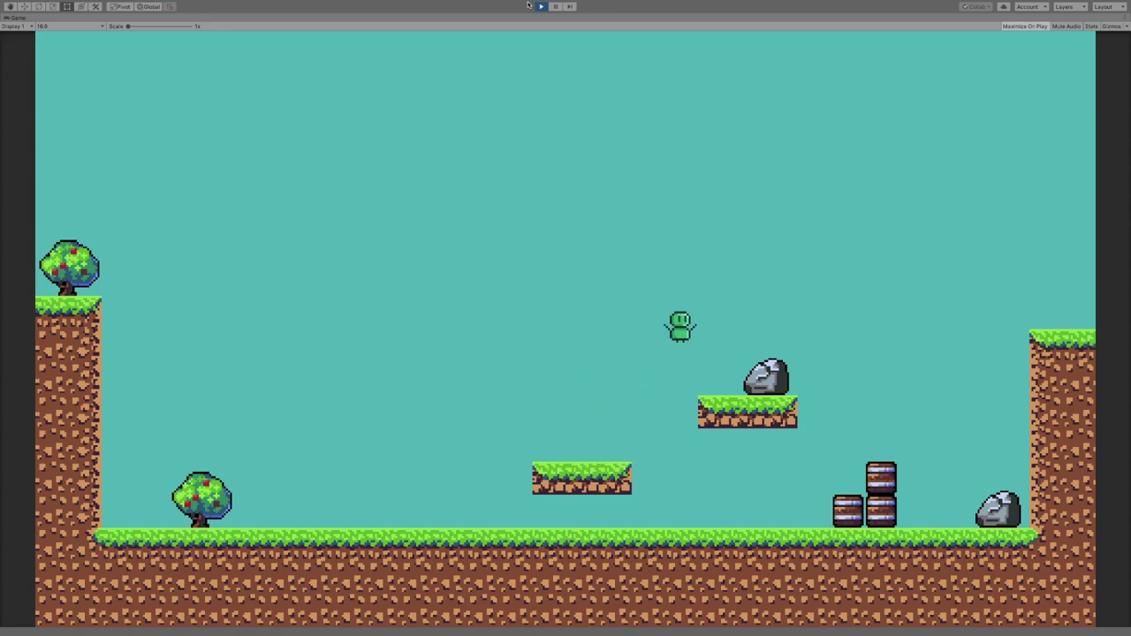
pyautogui.press('space')
pyautogui.press('space')
pyautogui.press('Left')
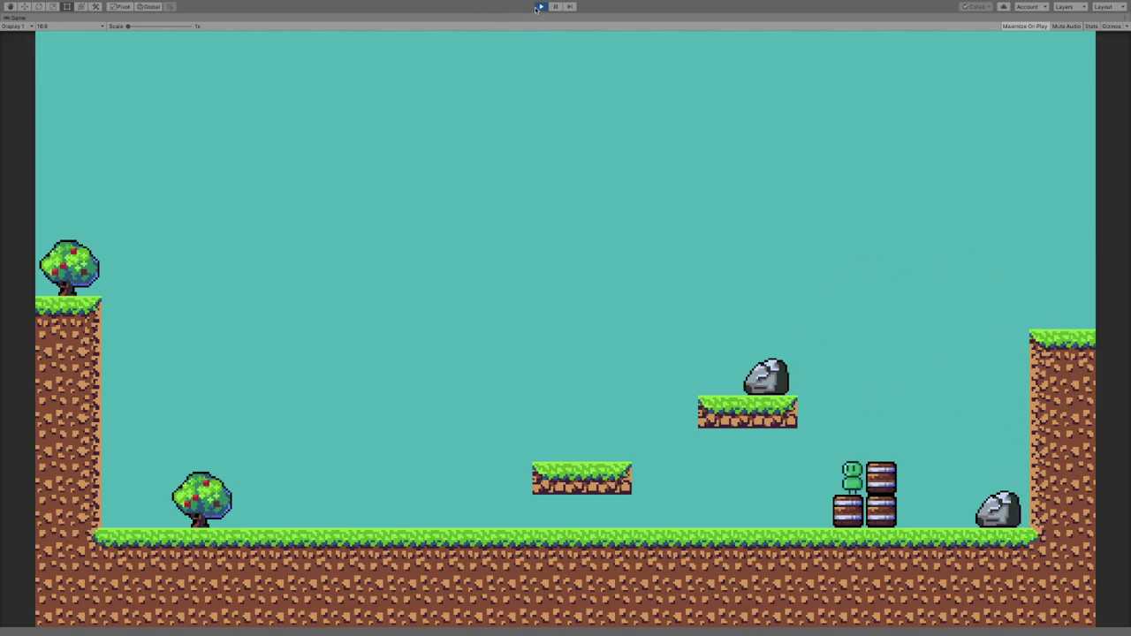
pyautogui.click(540, 6)
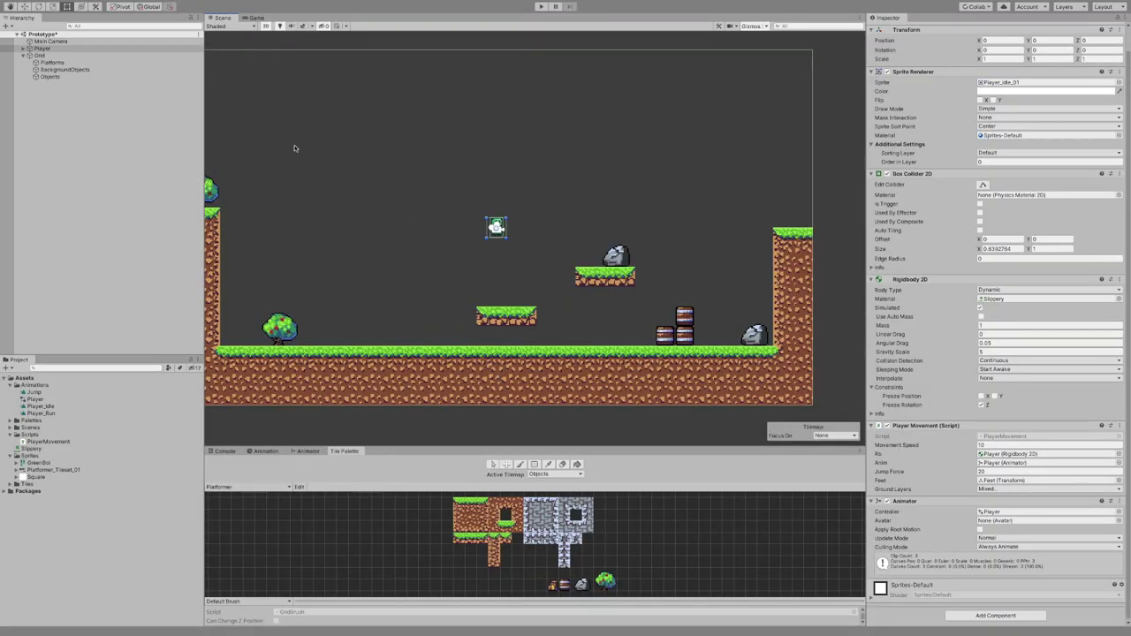
# - Paint more barrels on the Objects tilemap to form a staircase from the existing stack up to the top of the right wall
pyautogui.click(566, 591)
pyautogui.moveTo(704, 334); pyautogui.dragTo(707, 296)
pyautogui.moveTo(725, 334)
pyautogui.mouseDown()
pyautogui.moveTo(725, 276)
pyautogui.moveTo(747, 336)
pyautogui.moveTo(747, 277)
pyautogui.mouseUp()
pyautogui.click(763, 337)
pyautogui.click(763, 336)
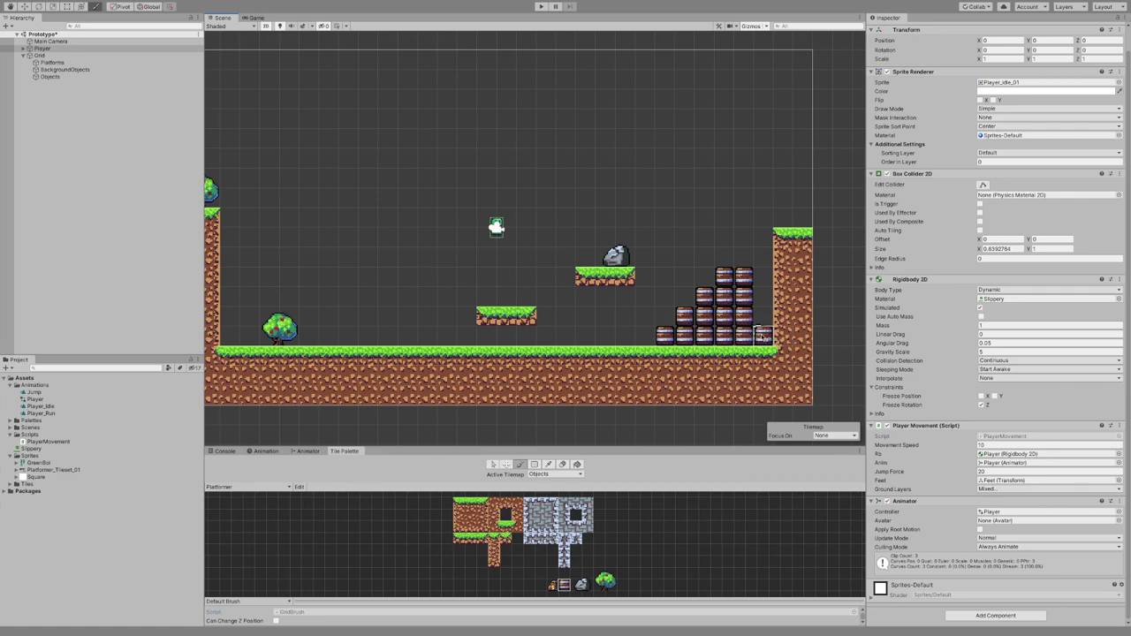
pyautogui.moveTo(760, 319); pyautogui.dragTo(768, 241)
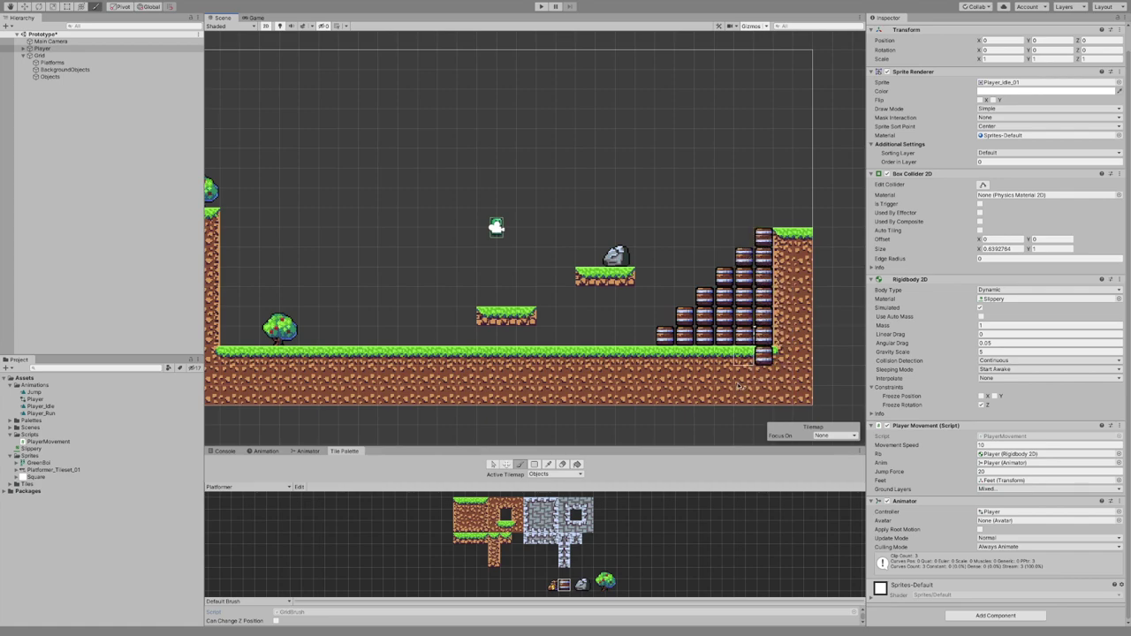
# - Erase the rock on the upper platform and the tree on the floor from the BackgroundObjects tilemap
pyautogui.click(64, 68)
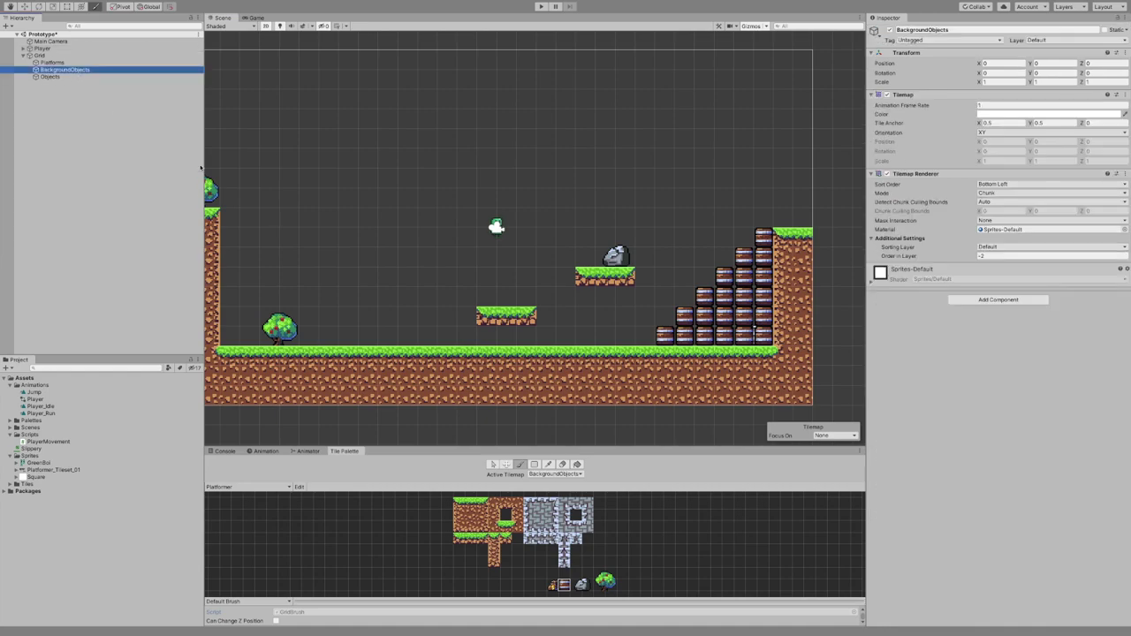
pyautogui.click(563, 464)
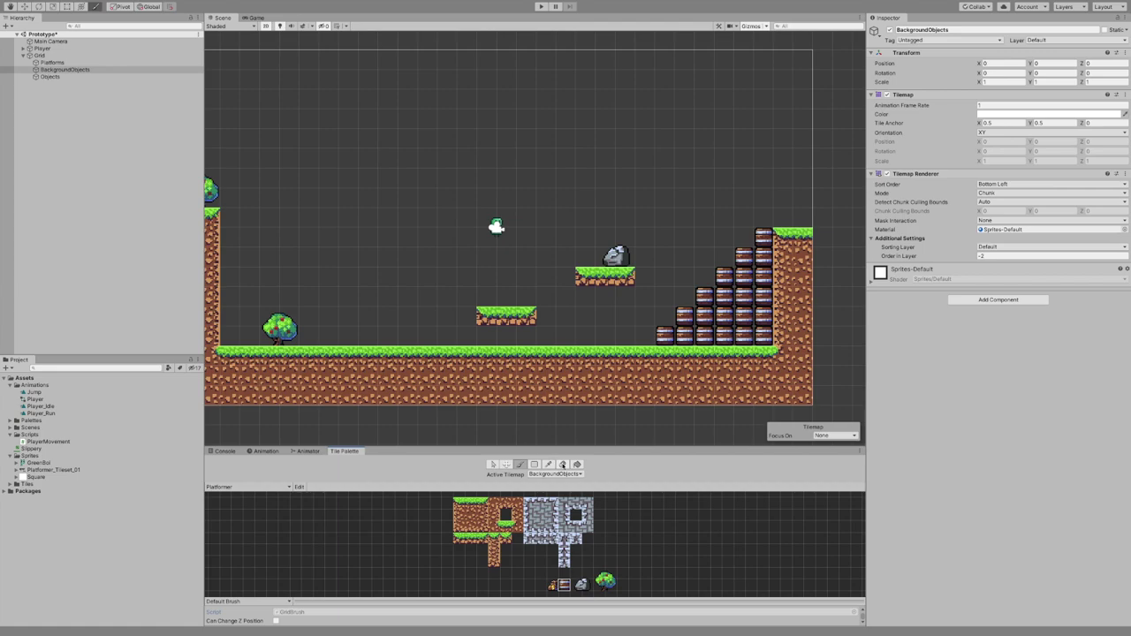
pyautogui.click(562, 465)
pyautogui.click(618, 257)
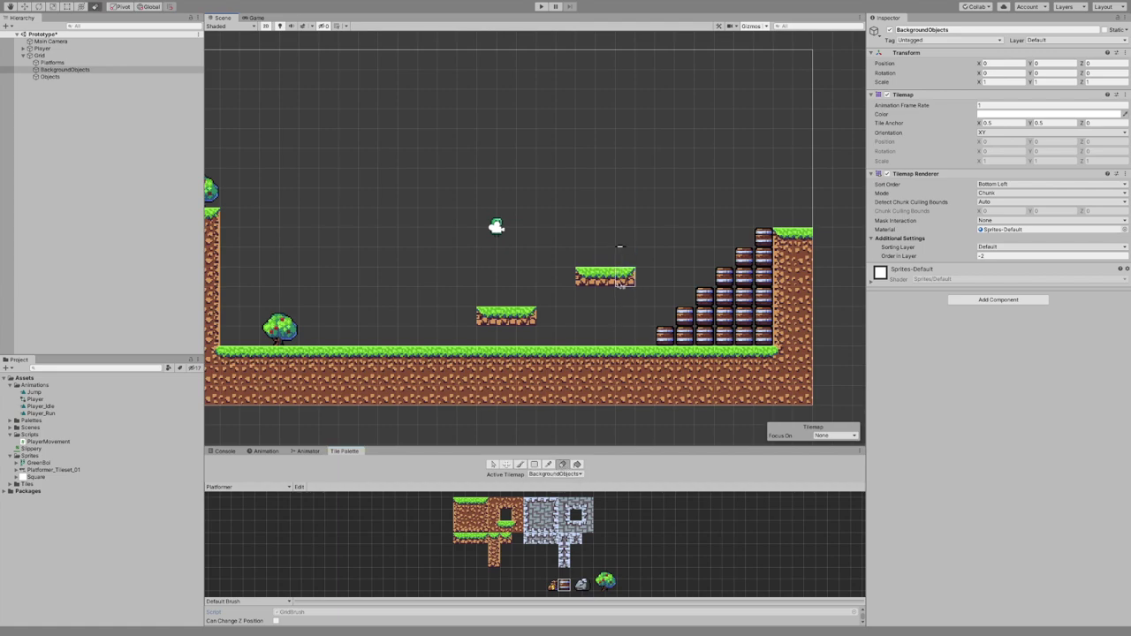
pyautogui.click(290, 322)
pyautogui.click(69, 62)
pyautogui.click(68, 77)
pyautogui.click(69, 70)
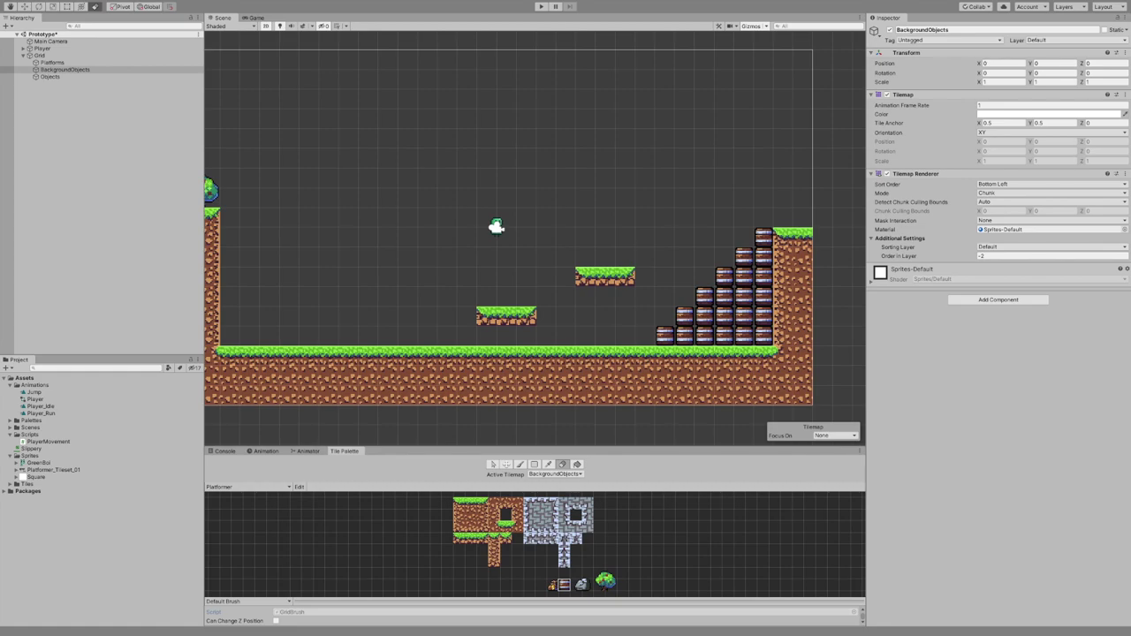
# - Make Platforms the active tilemap and erase both floating platforms
pyautogui.press('b')
pyautogui.click(605, 580)
pyautogui.click(554, 474)
pyautogui.click(543, 482)
pyautogui.click(555, 474)
pyautogui.click(547, 483)
pyautogui.click(563, 464)
pyautogui.moveTo(520, 302)
pyautogui.mouseDown()
pyautogui.moveTo(497, 310)
pyautogui.moveTo(590, 261)
pyautogui.mouseUp()
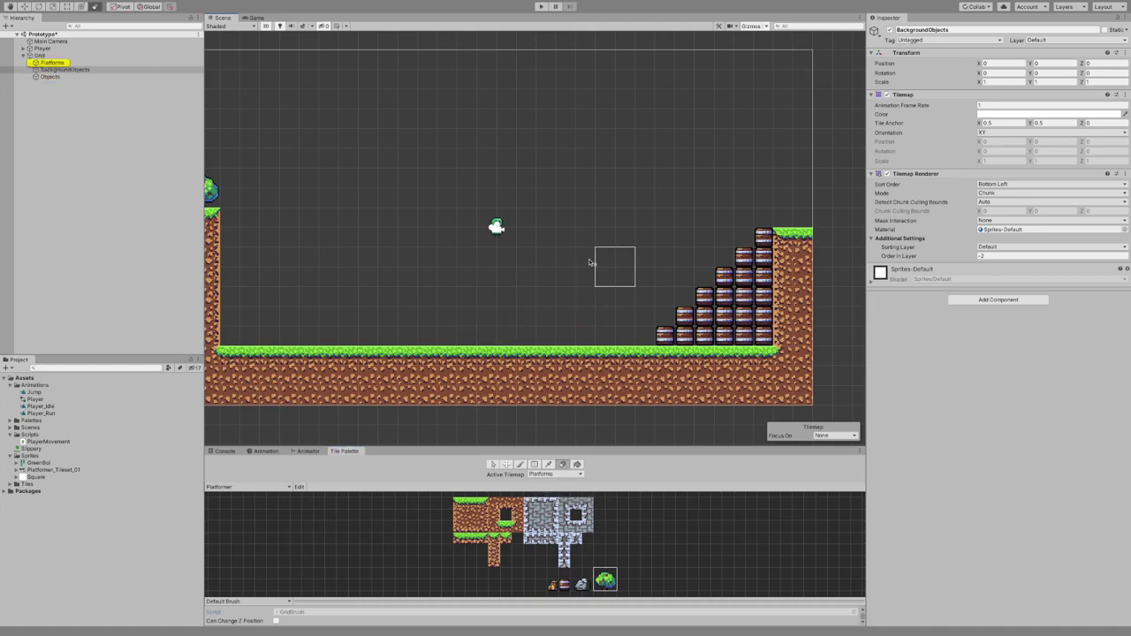
# - Erase the bottom row of dirt tiles beneath the floor on the Platforms tilemap
pyautogui.scroll(-5, 394, 225)
pyautogui.moveTo(394, 224); pyautogui.dragTo(445, 227, button='middle')
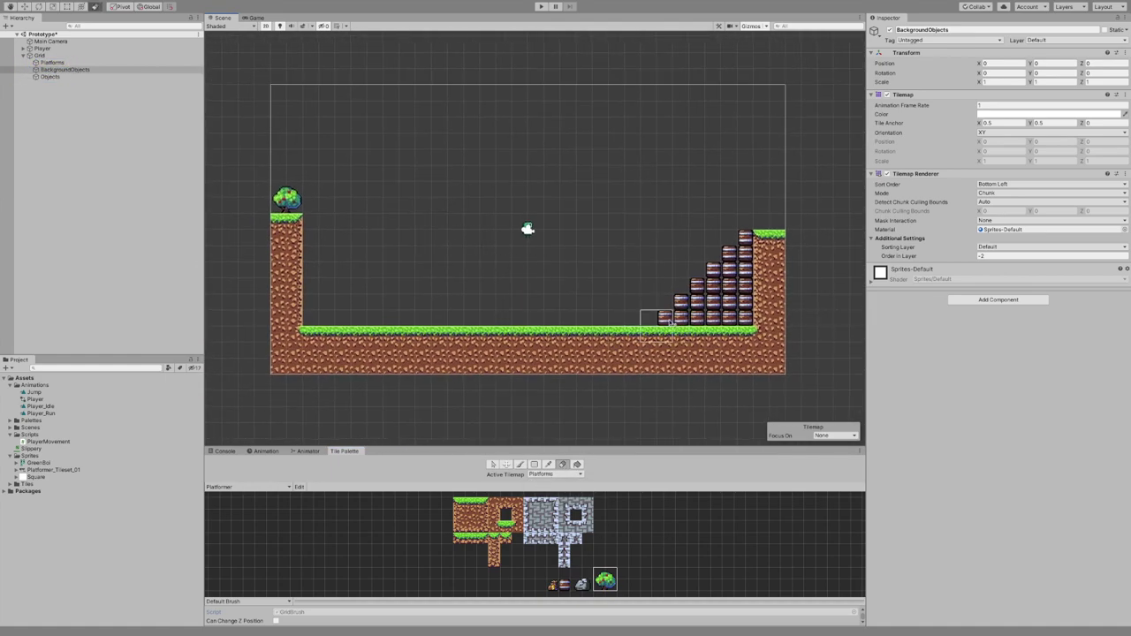
pyautogui.moveTo(297, 373); pyautogui.dragTo(786, 371)
# - Repaint the bottom row of dirt tiles across the ground and the outer edge of the left wall with matching border tiles
pyautogui.press('i')
pyautogui.click(459, 527)
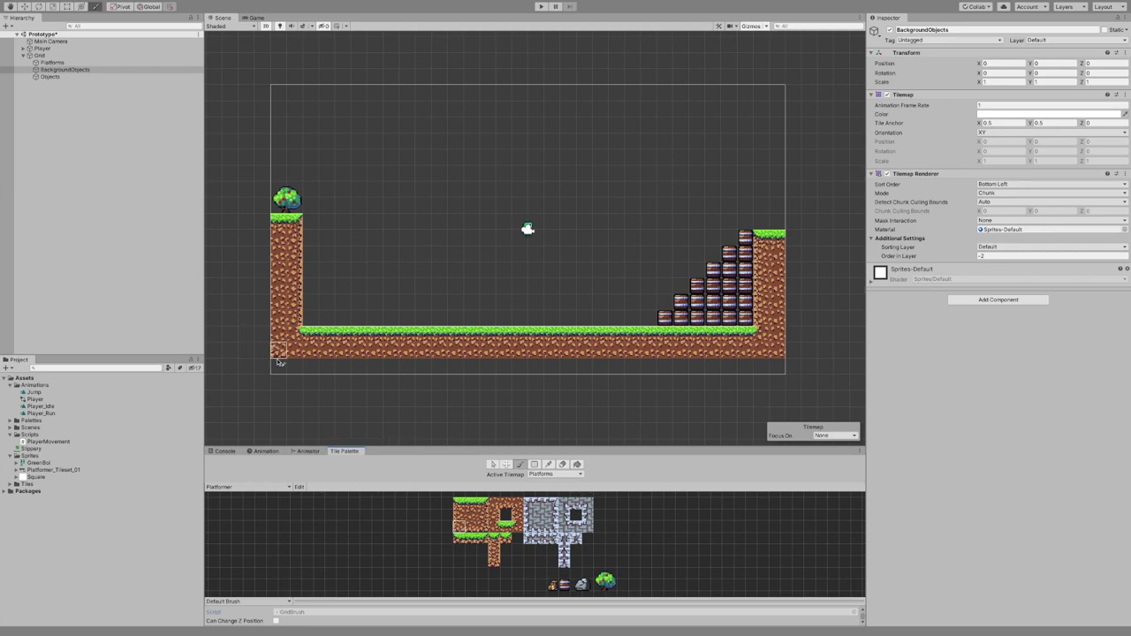
pyautogui.moveTo(278, 366); pyautogui.dragTo(781, 372)
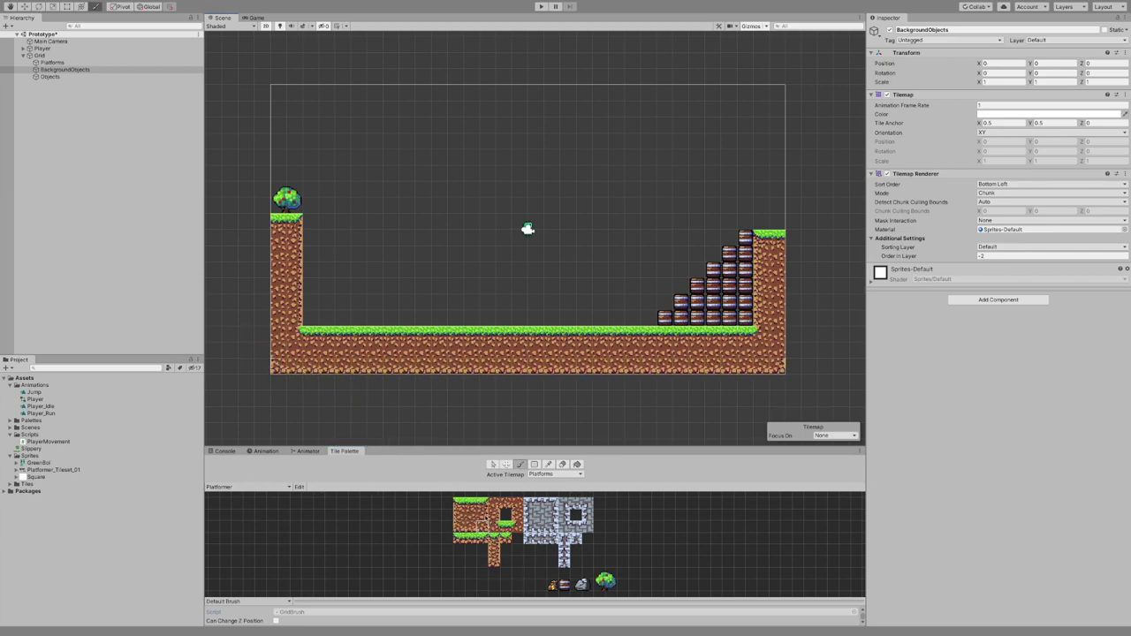
pyautogui.click(458, 514)
pyautogui.moveTo(279, 350); pyautogui.dragTo(281, 253)
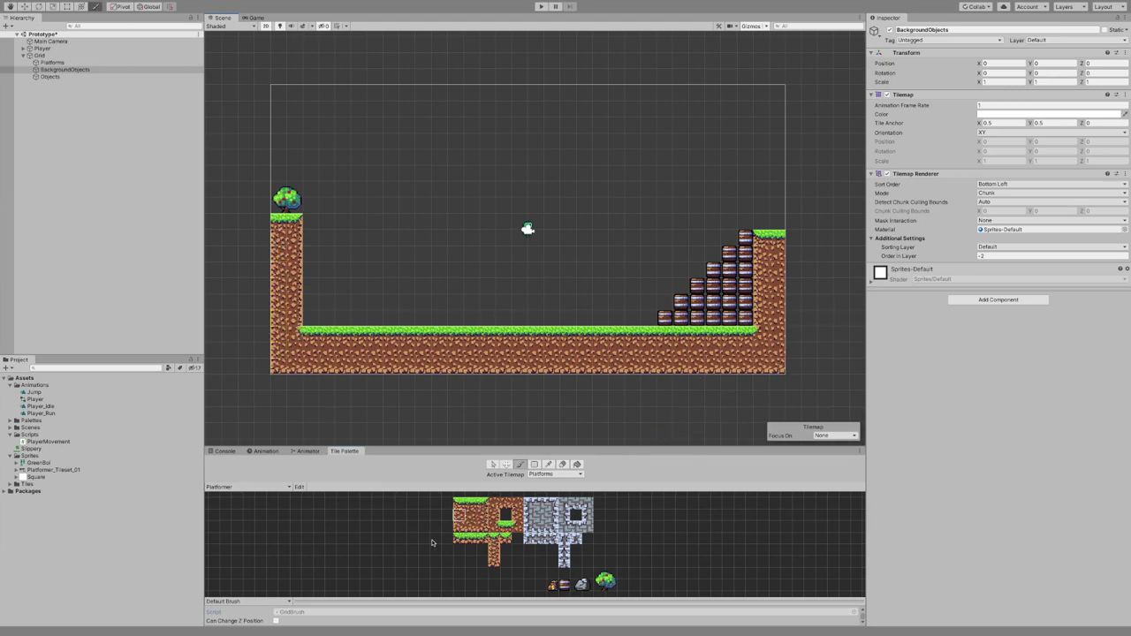
# - Build a one-tile-high, three-tile-wide grassy step in the middle of the floor and blend its dirt into the ground
pyautogui.click(495, 528)
pyautogui.moveTo(496, 528); pyautogui.dragTo(518, 528)
pyautogui.click(504, 528)
pyautogui.click(463, 325)
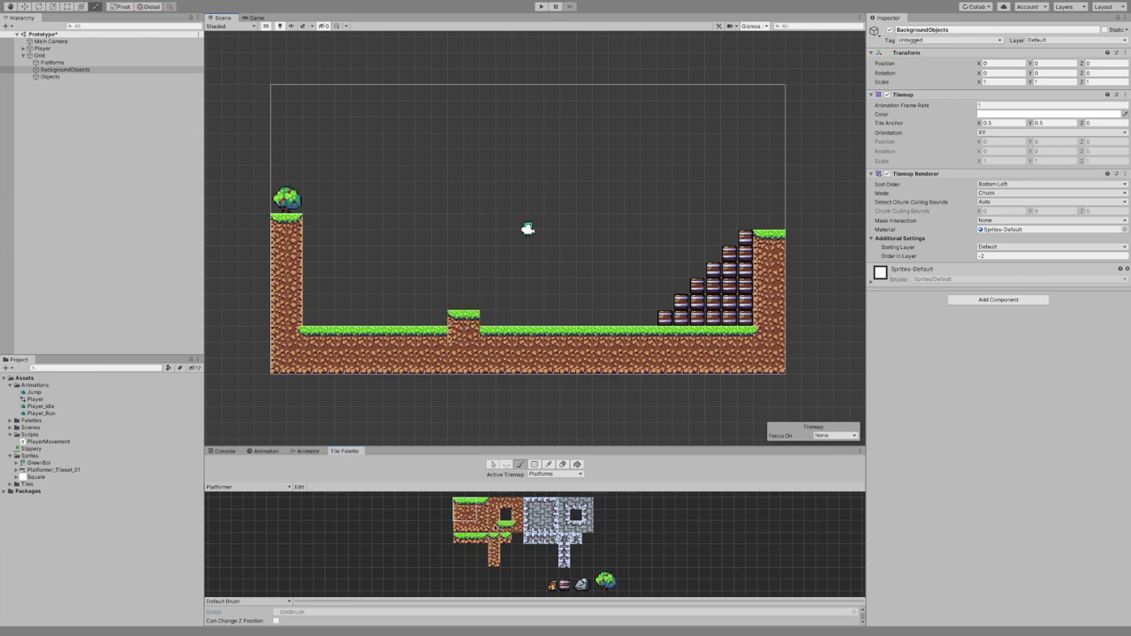
pyautogui.moveTo(506, 527); pyautogui.dragTo(517, 527)
pyautogui.click(455, 333)
# - Place two three-tile-wide grass platforms, one just right of the raised floor step and one higher above that step
pyautogui.moveTo(483, 547); pyautogui.dragTo(456, 539)
pyautogui.click(519, 297)
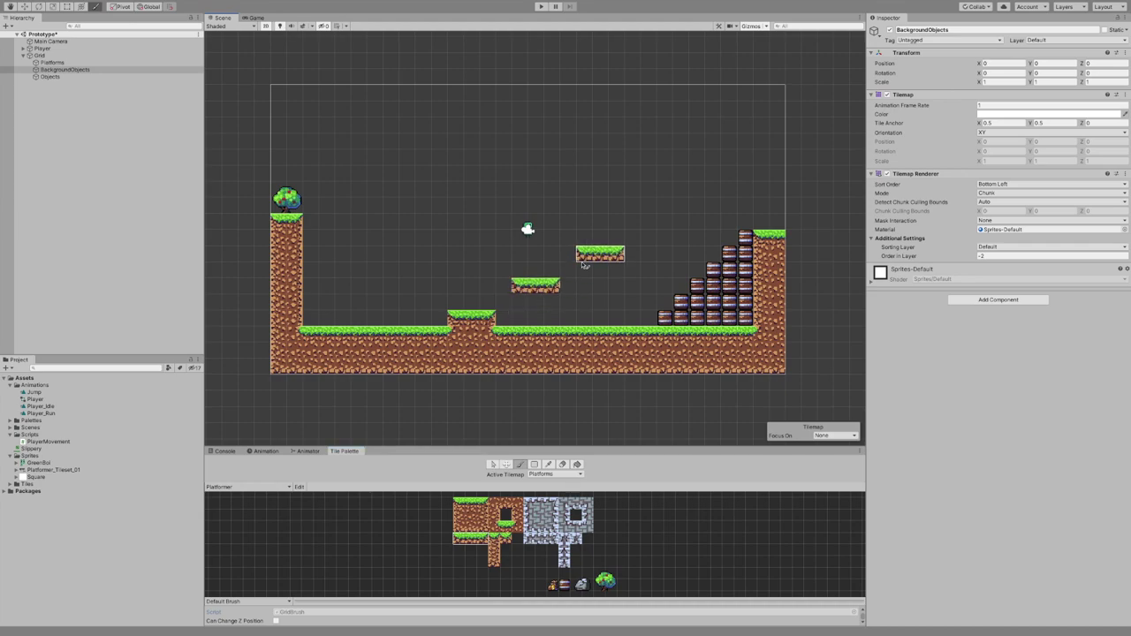
pyautogui.click(441, 248)
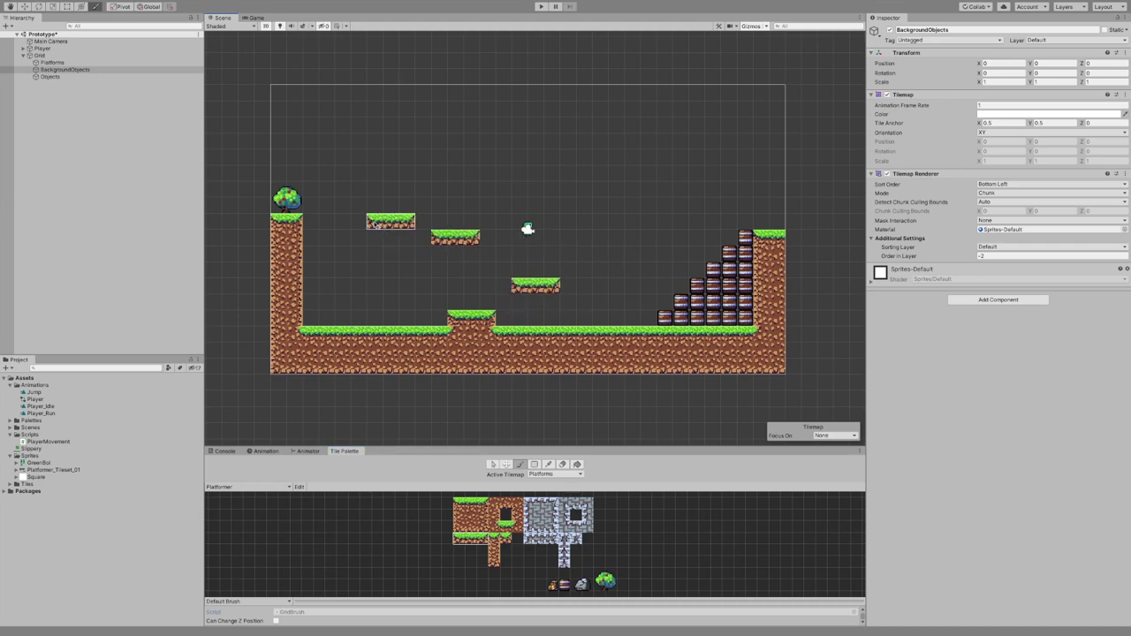
# - Try placing the money bag sprite Platformer_Tileset_01_53 on the upper platform as a scene object, and delete it
pyautogui.scroll(-1, 478, 256)
pyautogui.click(552, 586)
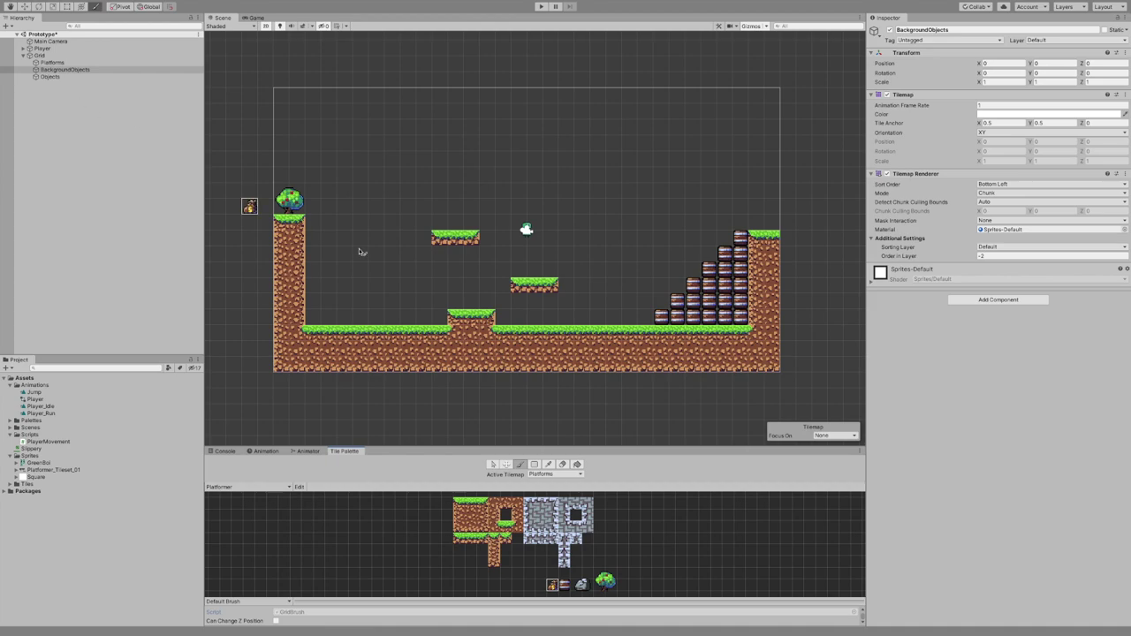
pyautogui.click(15, 470)
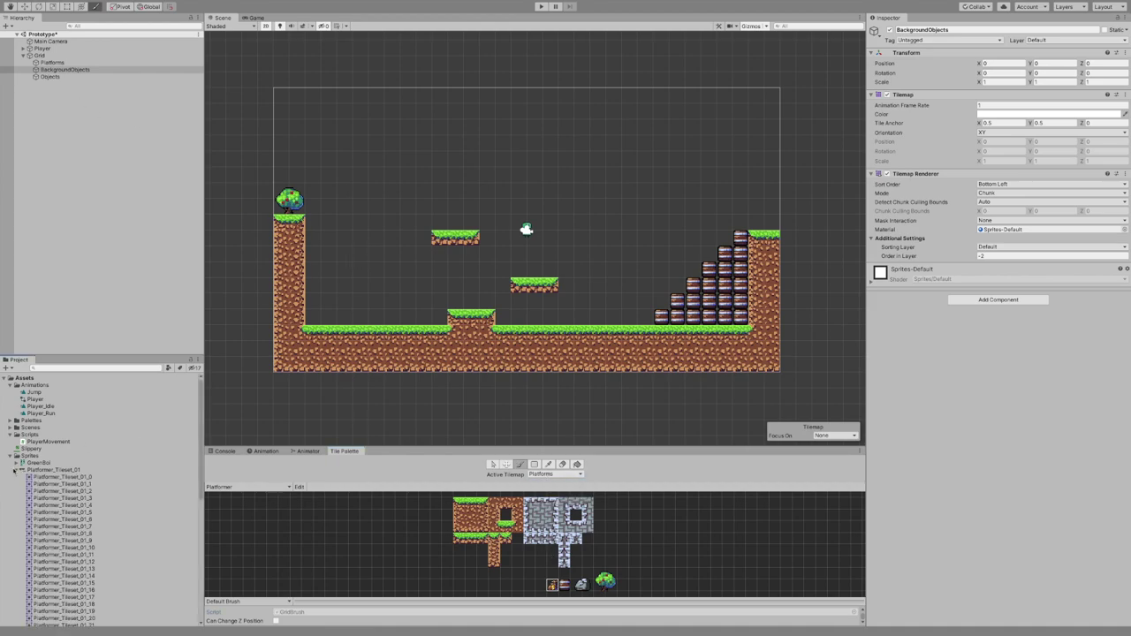
pyautogui.scroll(-5, 55, 504)
pyautogui.moveTo(93, 582); pyautogui.dragTo(455, 224)
pyautogui.hotkey('ctrl', 'z')
pyautogui.moveTo(69, 580); pyautogui.dragTo(442, 223)
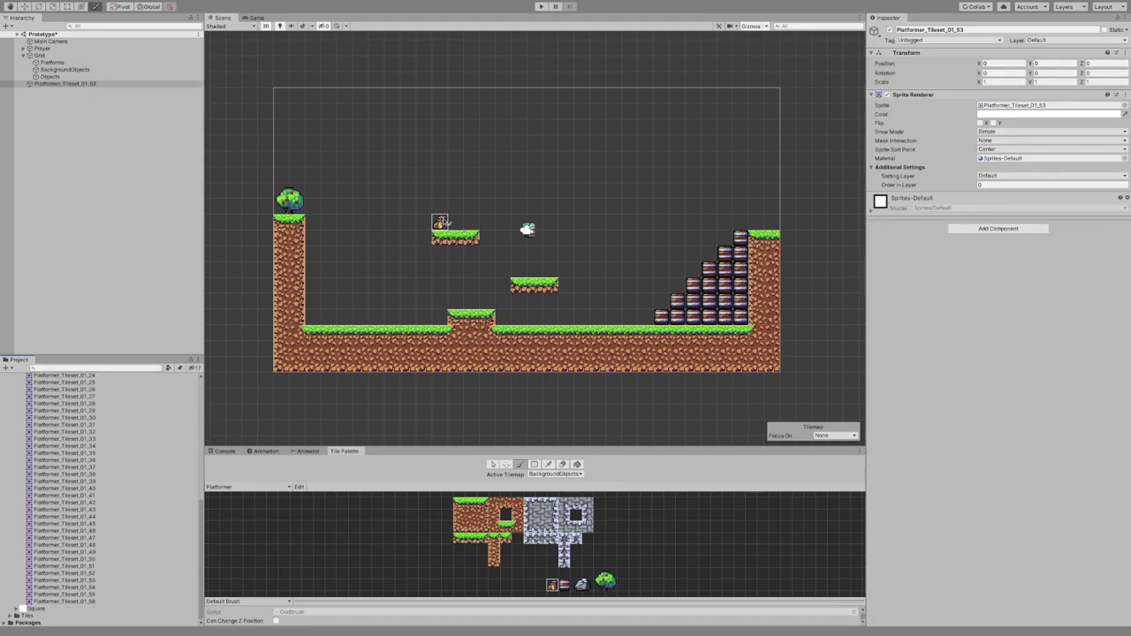
pyautogui.click(65, 83)
pyautogui.press('Delete')
# - Make Objects the active tilemap and paint two rocks on the floor, one beside the left wall and one before the barrels
pyautogui.click(566, 590)
pyautogui.click(554, 475)
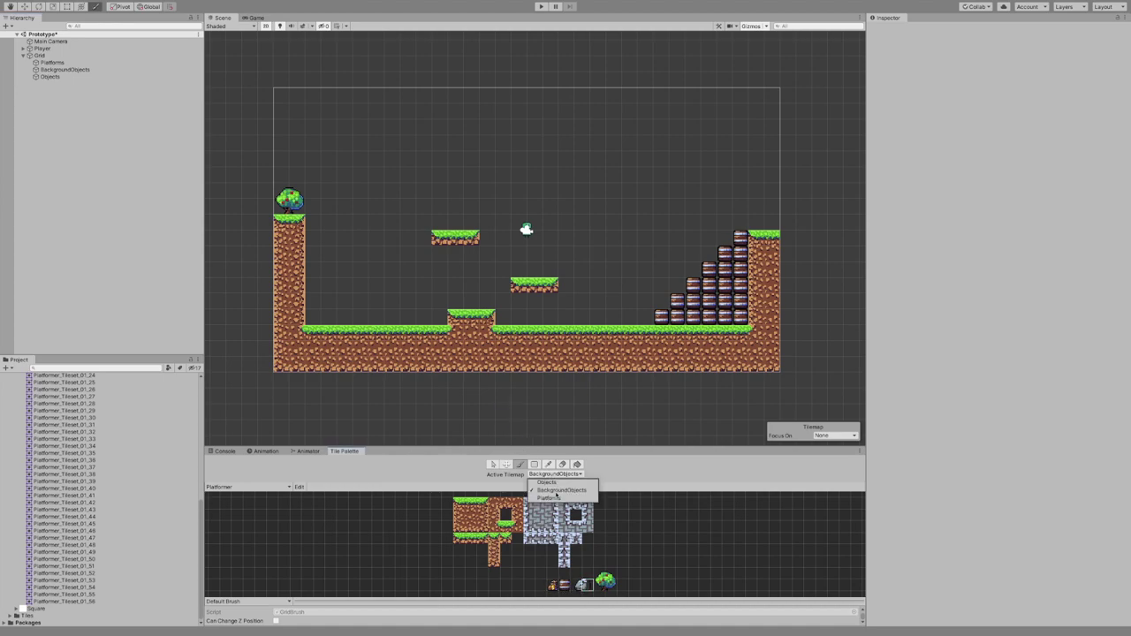
pyautogui.click(548, 483)
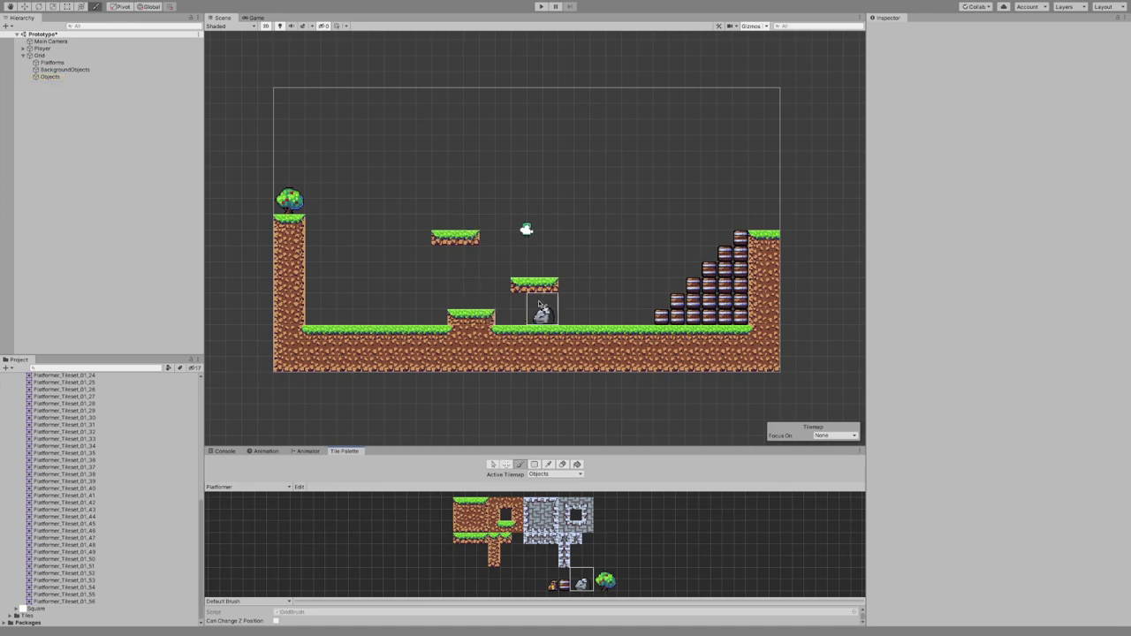
pyautogui.click(567, 301)
pyautogui.click(709, 302)
pyautogui.hotkey('ctrl', 'z')
pyautogui.click(583, 301)
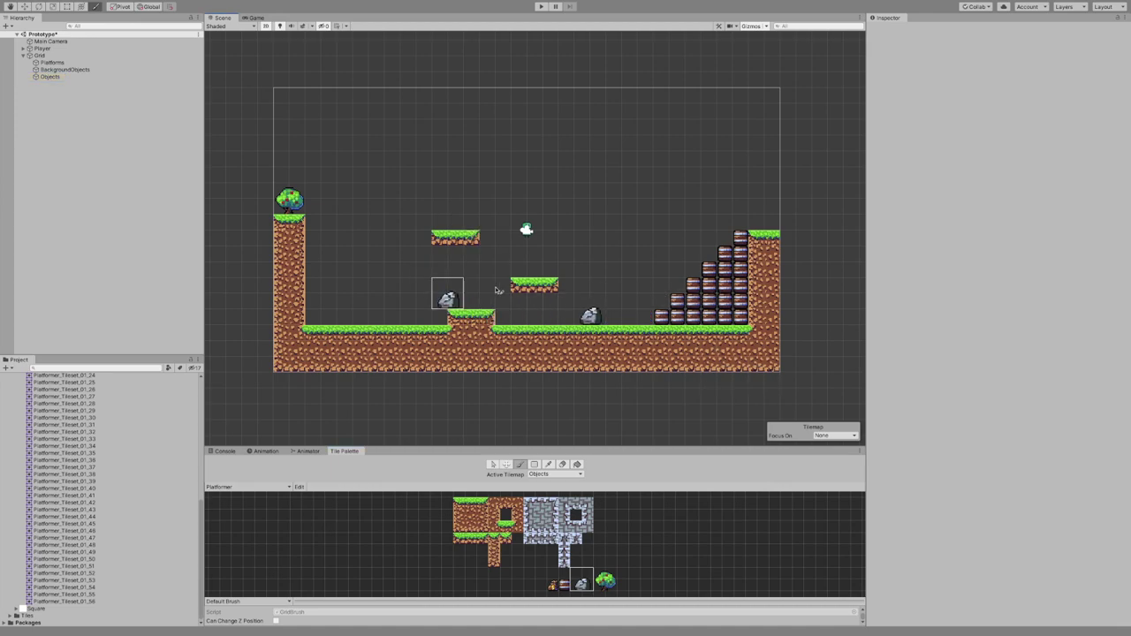
pyautogui.click(314, 302)
# - Add a three-tile-wide grass platform above and to the right of the upper floating platform on the Objects tilemap
pyautogui.click(564, 584)
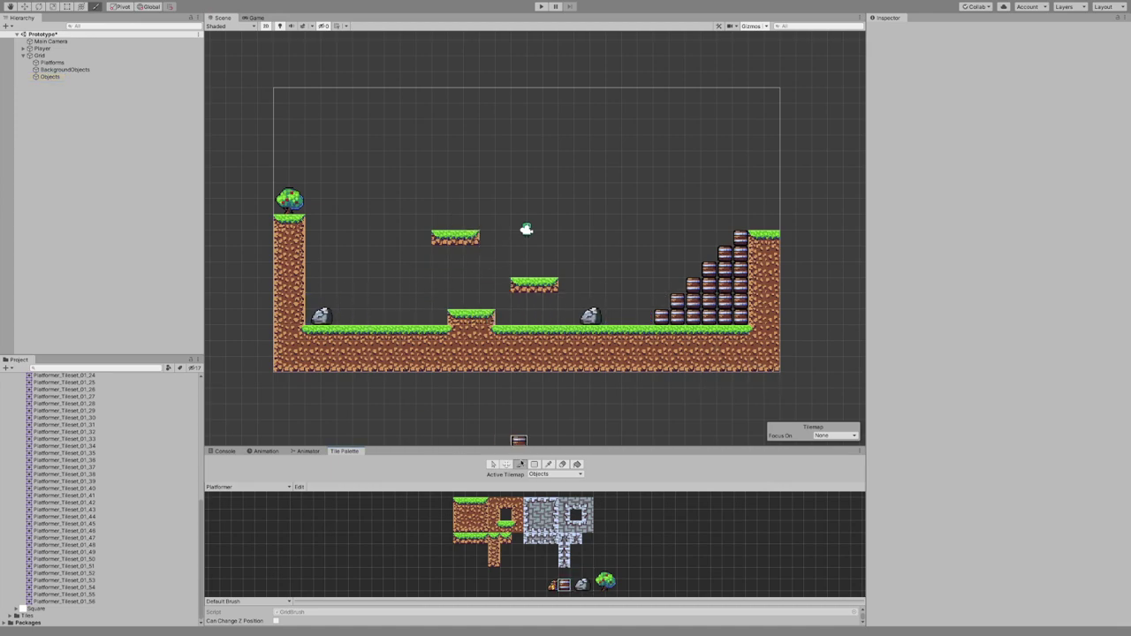
pyautogui.click(547, 475)
pyautogui.click(548, 481)
pyautogui.moveTo(485, 529)
pyautogui.mouseDown()
pyautogui.moveTo(454, 501)
pyautogui.moveTo(484, 538)
pyautogui.moveTo(506, 538)
pyautogui.mouseUp()
pyautogui.click(504, 529)
pyautogui.click(533, 208)
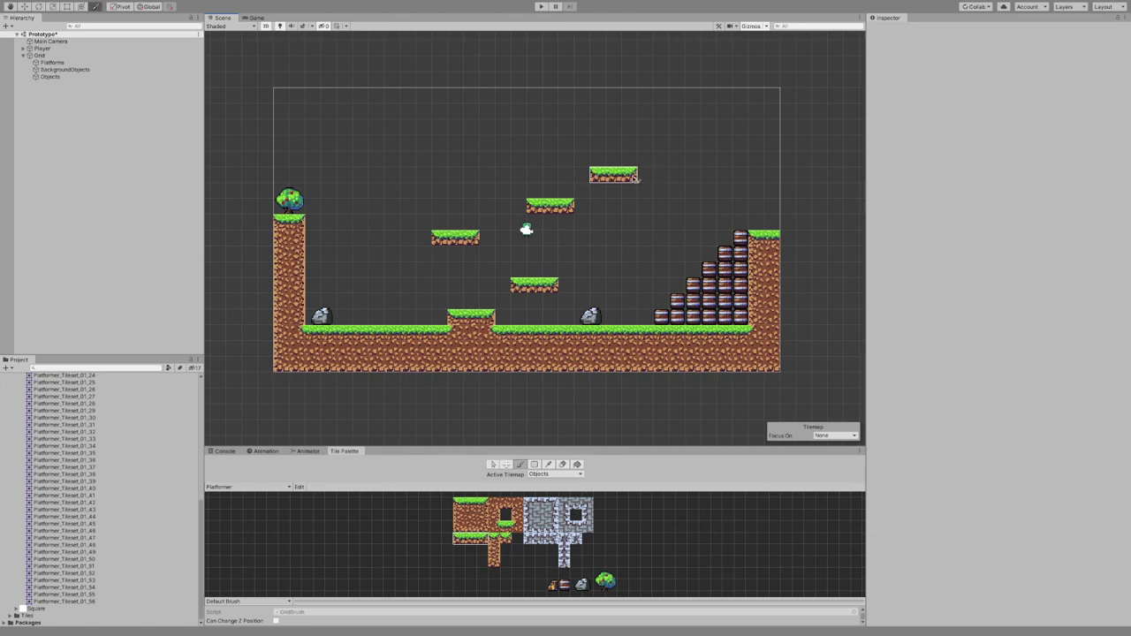
# - Paint a five-tile-wide grass platform with rounded end tiles high above the existing platforms
pyautogui.click(470, 538)
pyautogui.moveTo(446, 158); pyautogui.dragTo(472, 159)
pyautogui.click(483, 538)
pyautogui.click(486, 159)
pyautogui.click(459, 539)
pyautogui.click(424, 159)
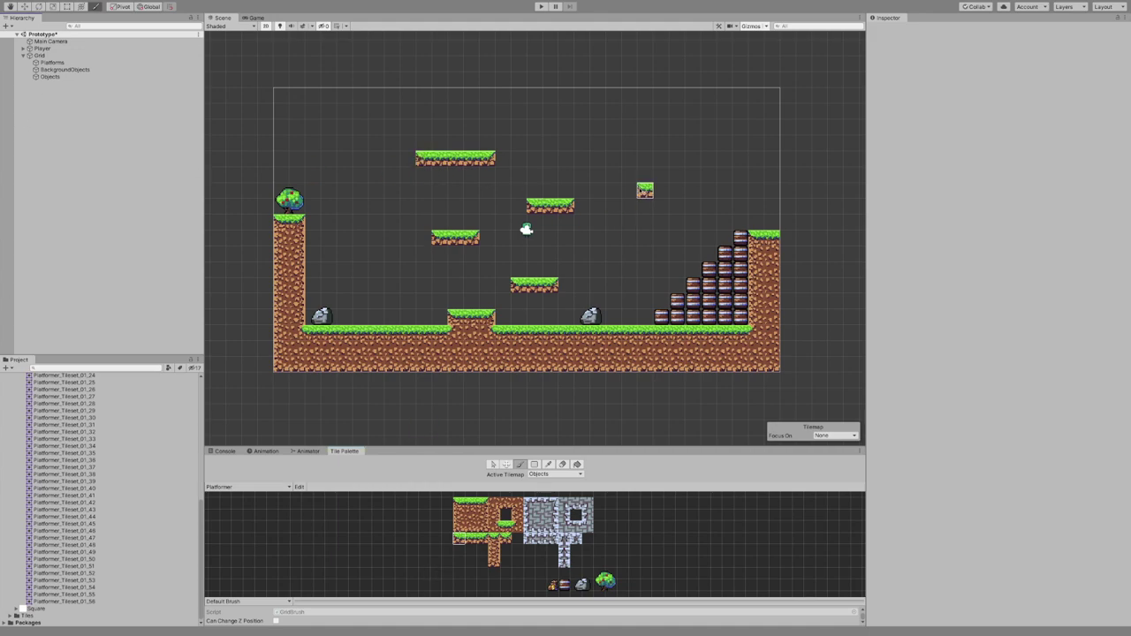
pyautogui.moveTo(957, 7)
pyautogui.click(563, 585)
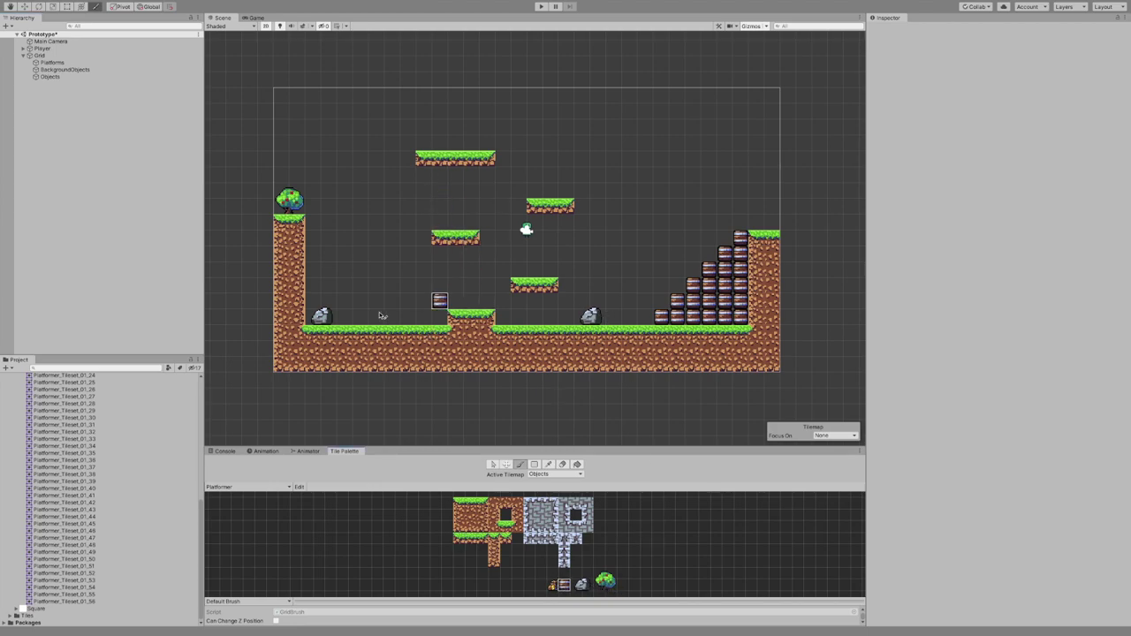
# - Set the Player's X position to -11.5, near the rock beside the left wall
pyautogui.click(42, 47)
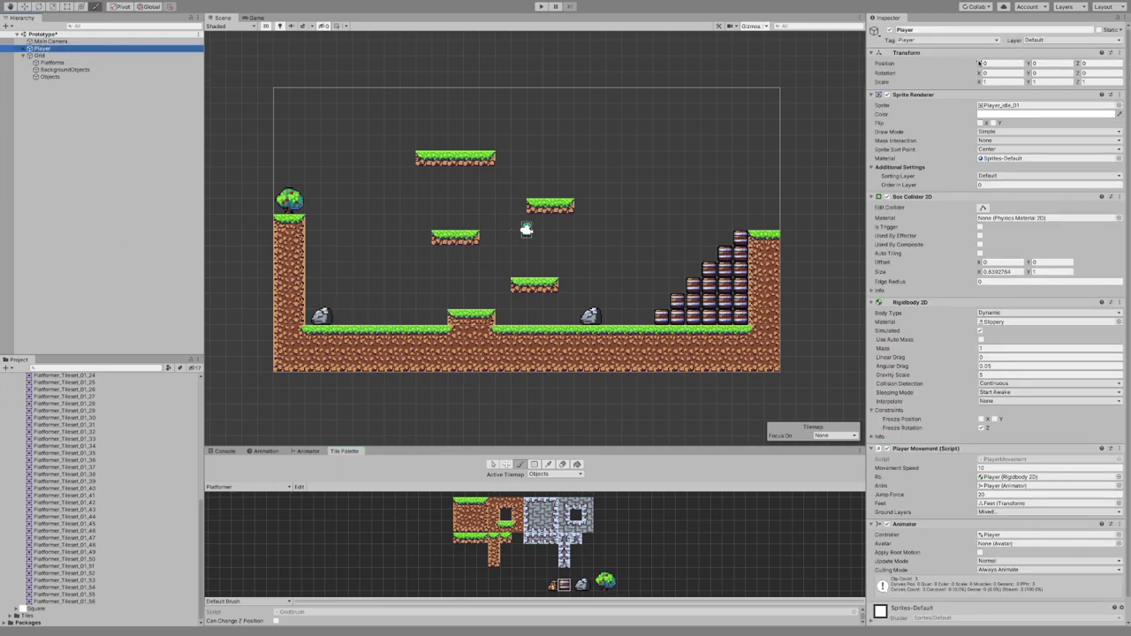
pyautogui.moveTo(979, 63); pyautogui.dragTo(798, 67)
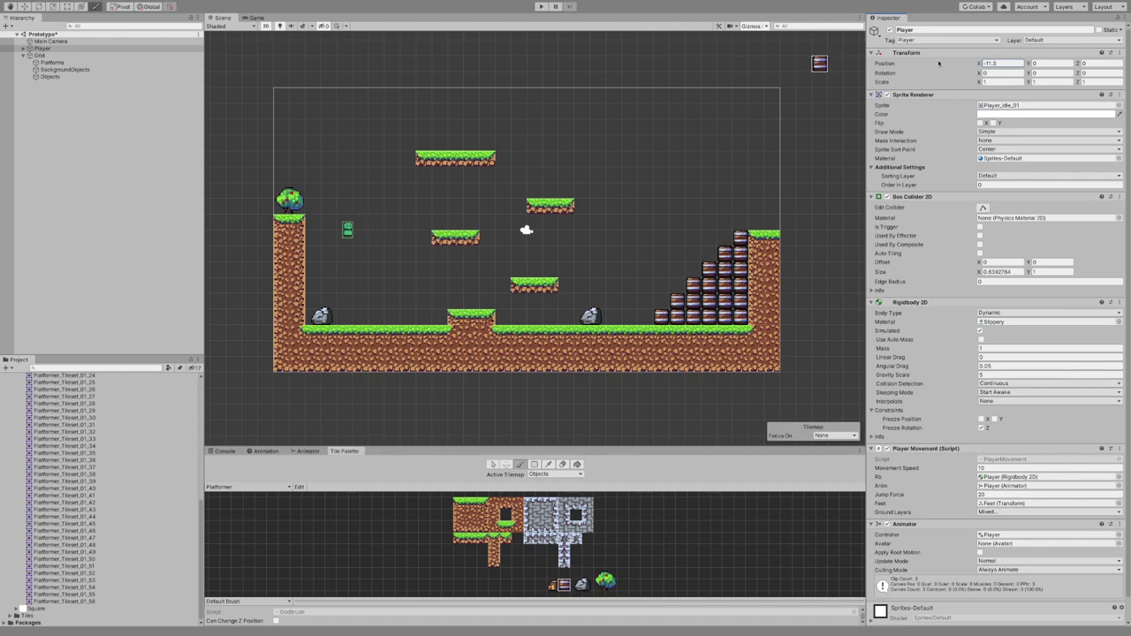
pyautogui.click(1125, 2)
pyautogui.click(962, 53)
pyautogui.click(961, 53)
pyautogui.click(1002, 62)
pyautogui.click(998, 63)
pyautogui.click(1003, 53)
pyautogui.click(1006, 64)
pyautogui.write('-11.5')
# - Set the Player's Y position to -5.5 so it stands on the floor
pyautogui.press('Tab')
pyautogui.write('8')
pyautogui.press('BackSpace')
pyautogui.write('6')
pyautogui.press('BackSpace')
pyautogui.write('7')
pyautogui.press('BackSpace')
pyautogui.write('6')
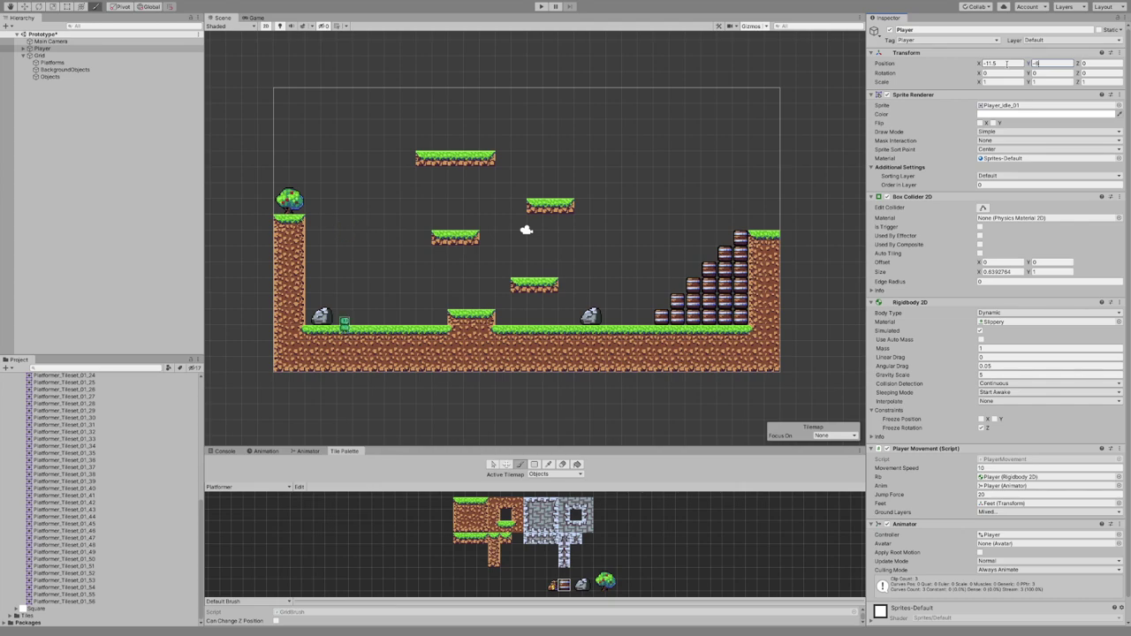
pyautogui.press('BackSpace')
pyautogui.write('5')
pyautogui.write('.4')
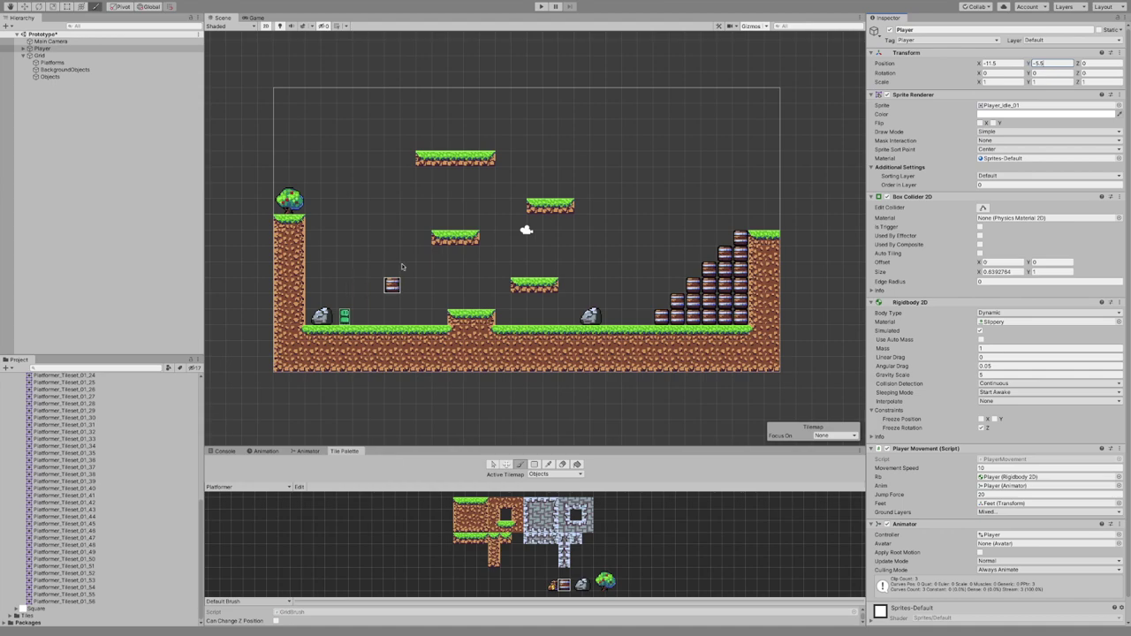
# - Collapse the Grid object's children in the hierarchy and clear the selection
pyautogui.click(27, 56)
pyautogui.click(23, 56)
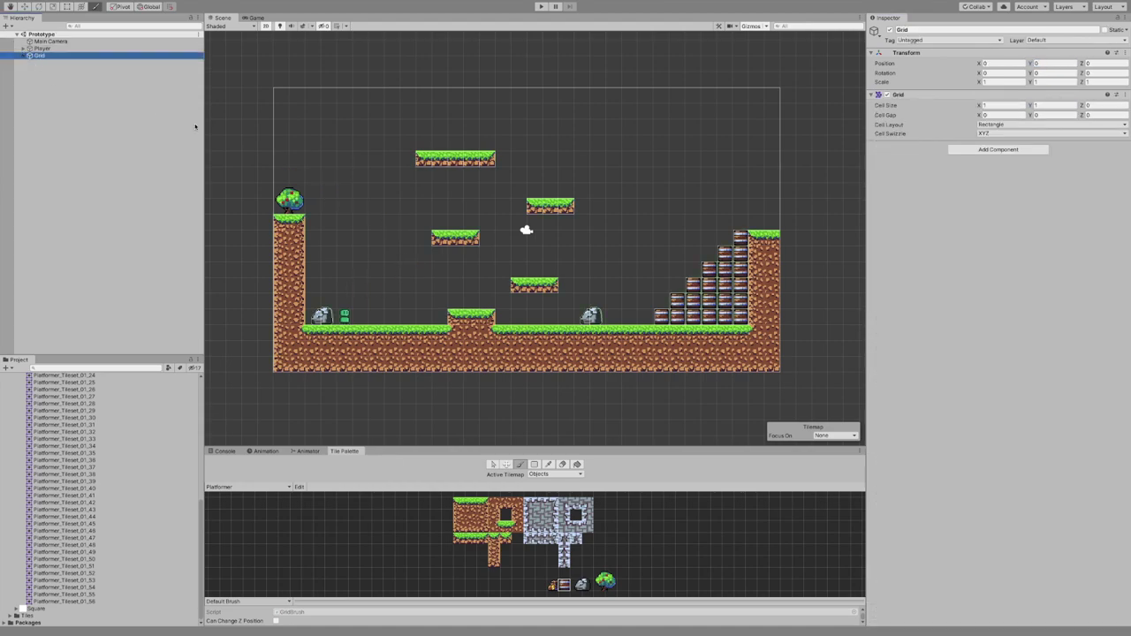
pyautogui.click(67, 89)
pyautogui.click(552, 584)
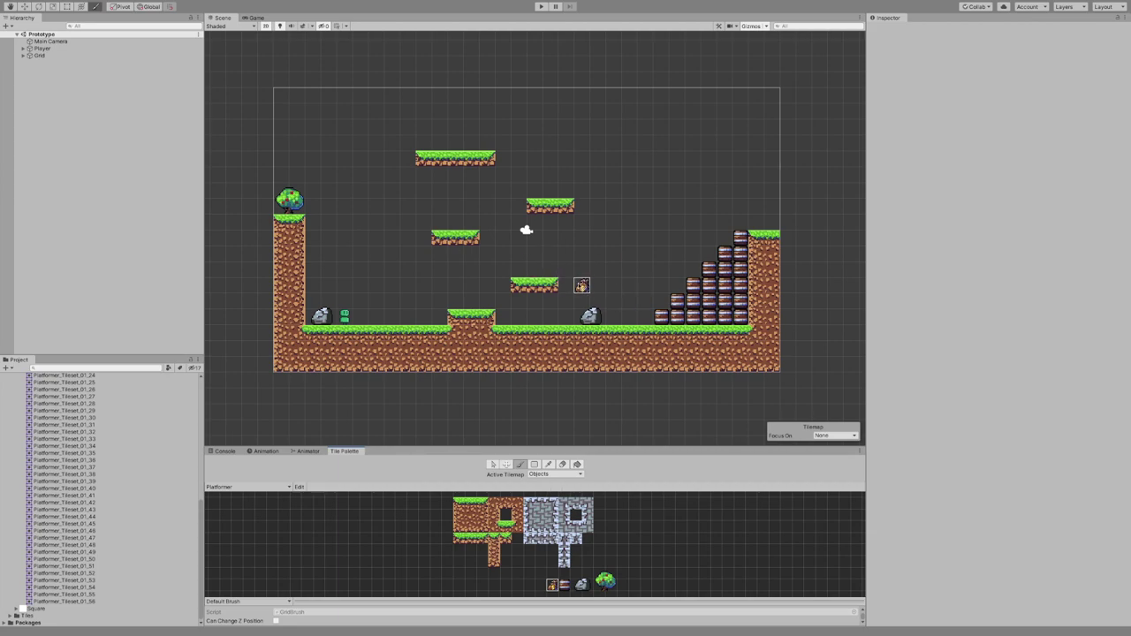
pyautogui.scroll(10, 97, 517)
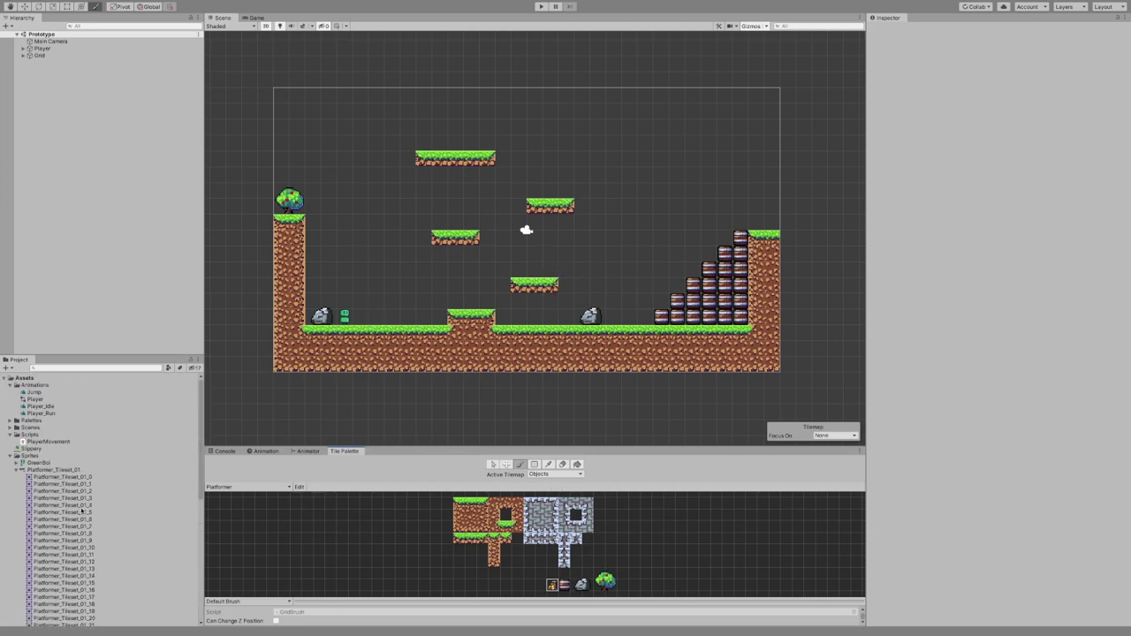
pyautogui.click(17, 471)
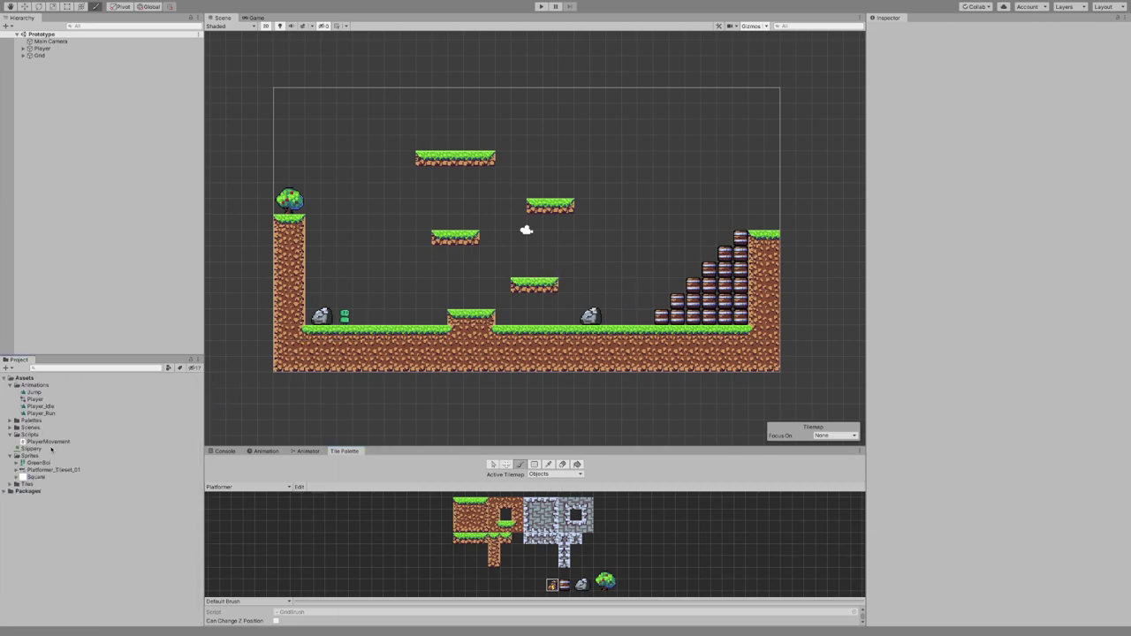
pyautogui.click(17, 472)
pyautogui.scroll(-10, 33, 474)
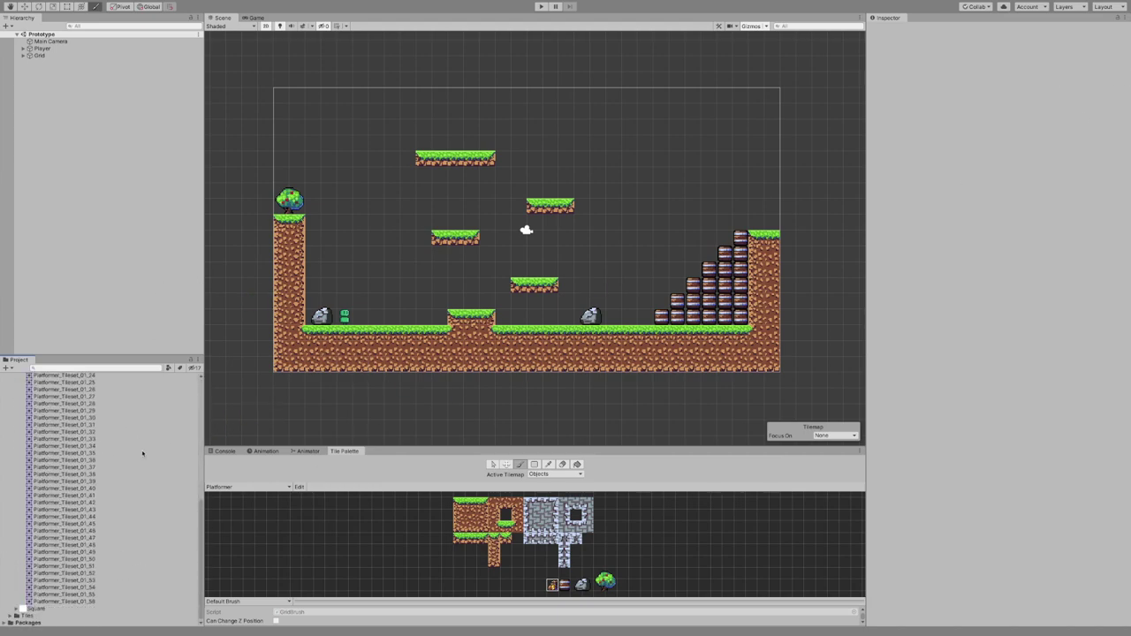
pyautogui.scroll(10, 135, 533)
# - Rename the money bag sprite of Platformer_Tileset_01 to Moneybag in the Sprite Editor and apply the change
pyautogui.click(43, 471)
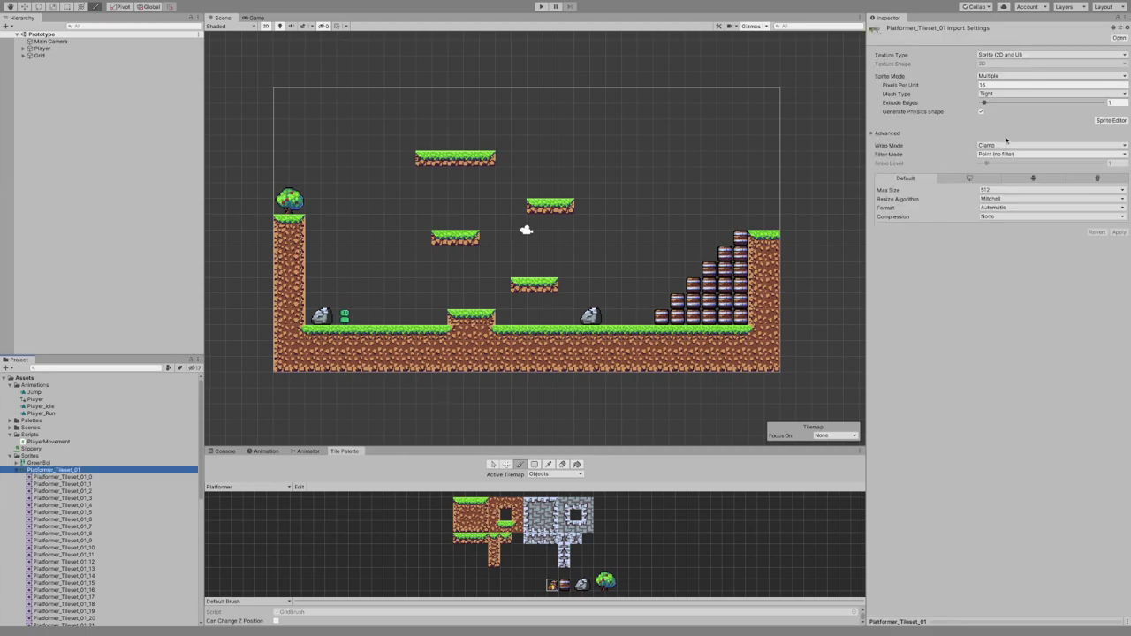
pyautogui.click(1111, 121)
pyautogui.click(297, 269)
pyautogui.doubleClick(505, 251)
pyautogui.write('Moneybag')
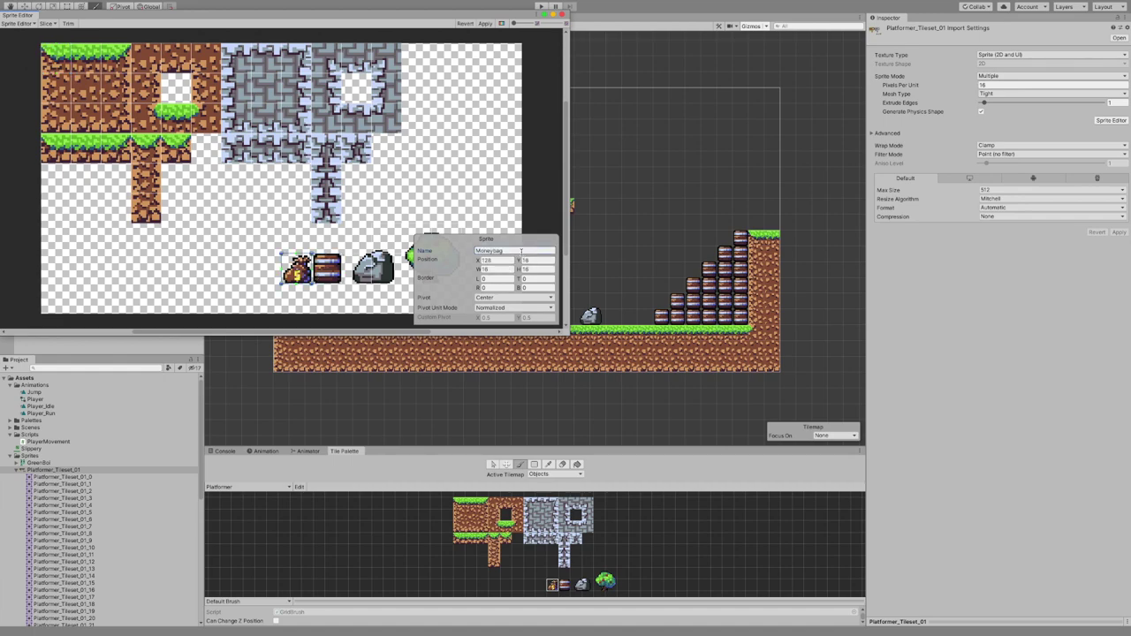
pyautogui.click(490, 24)
pyautogui.click(562, 15)
# - Reopen Platformer_Tileset_01 in the Sprite Editor, change the money bag sprite's name to Money Bag and apply it
pyautogui.scroll(-2, 67, 583)
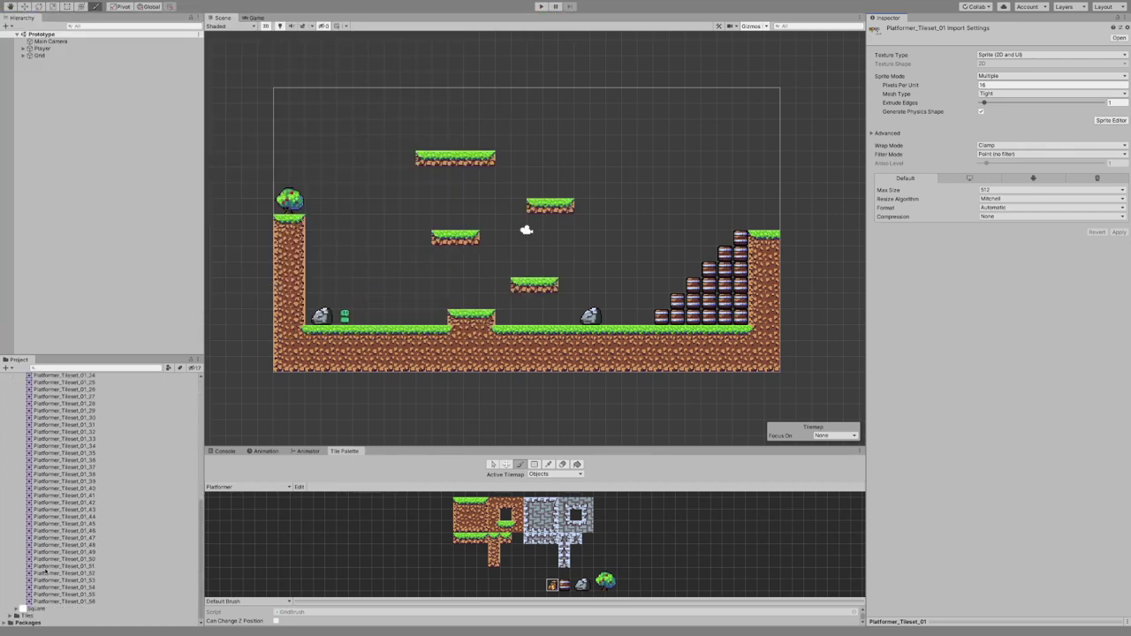
pyautogui.scroll(-10, 66, 584)
pyautogui.click(66, 583)
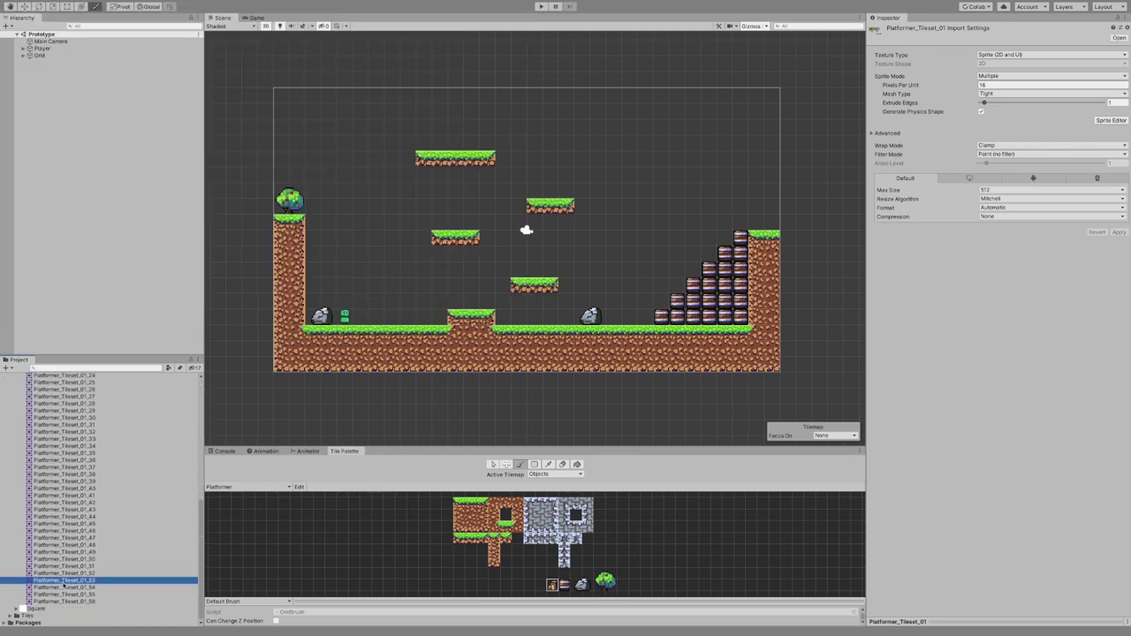
pyautogui.scroll(15, 64, 580)
pyautogui.click(55, 469)
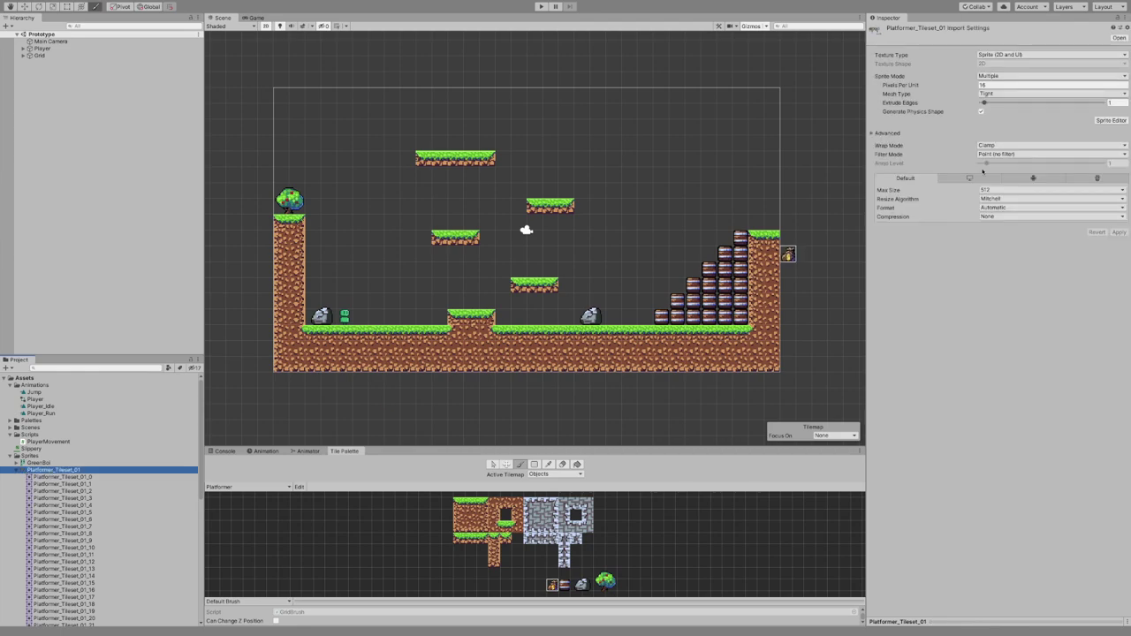
pyautogui.click(1111, 120)
pyautogui.click(305, 261)
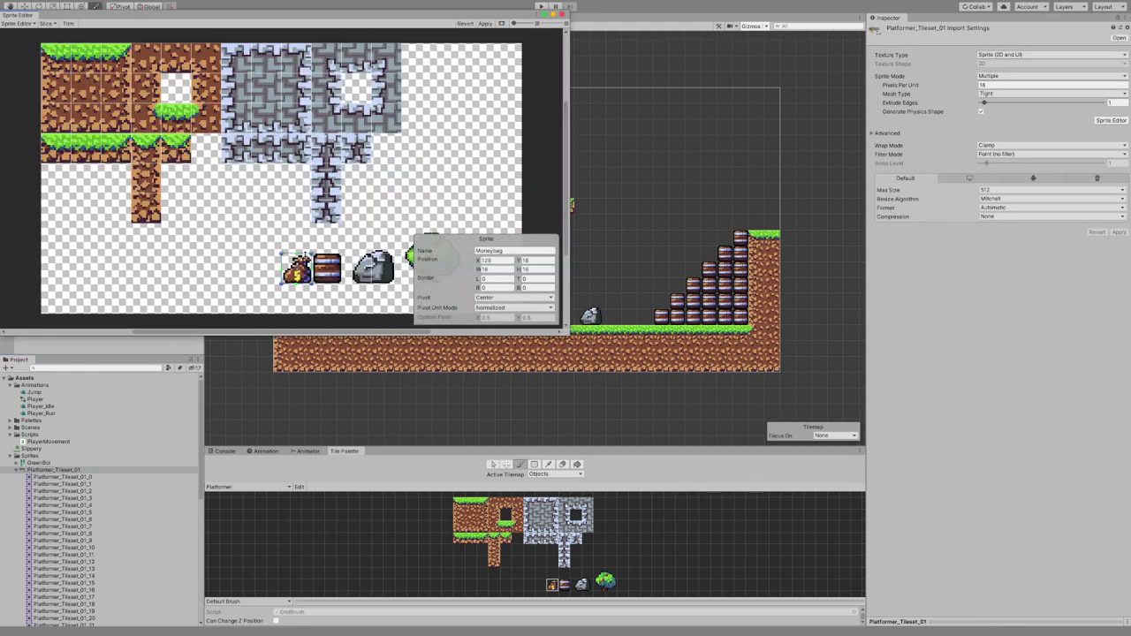
pyautogui.click(493, 251)
pyautogui.click(494, 251)
pyautogui.scroll(4, 601, 239)
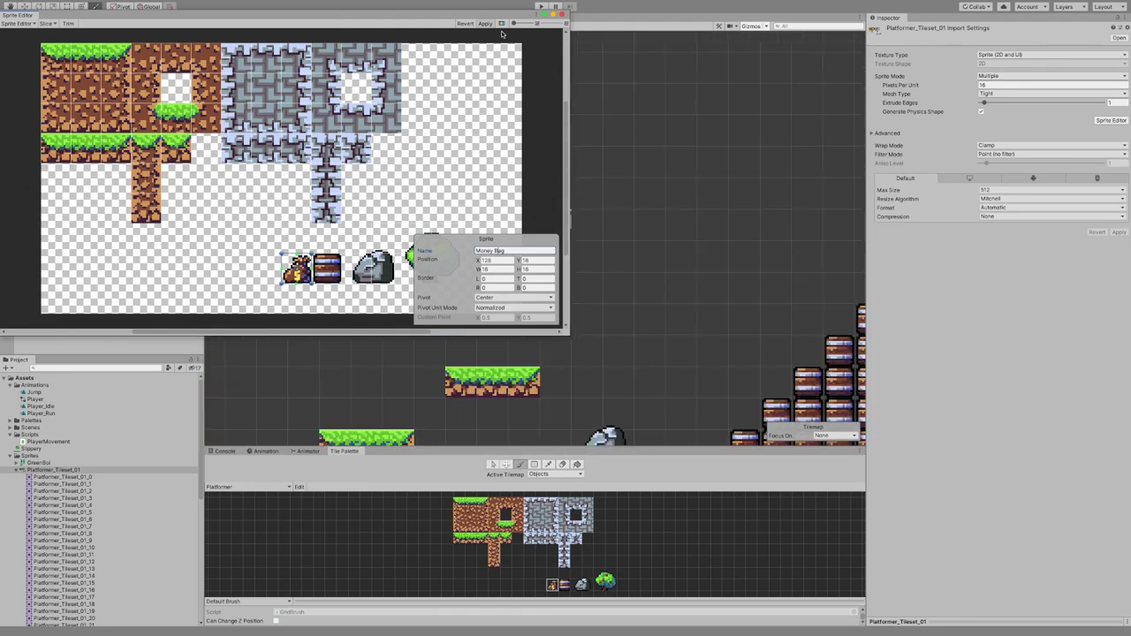
pyautogui.click(490, 23)
pyautogui.click(562, 14)
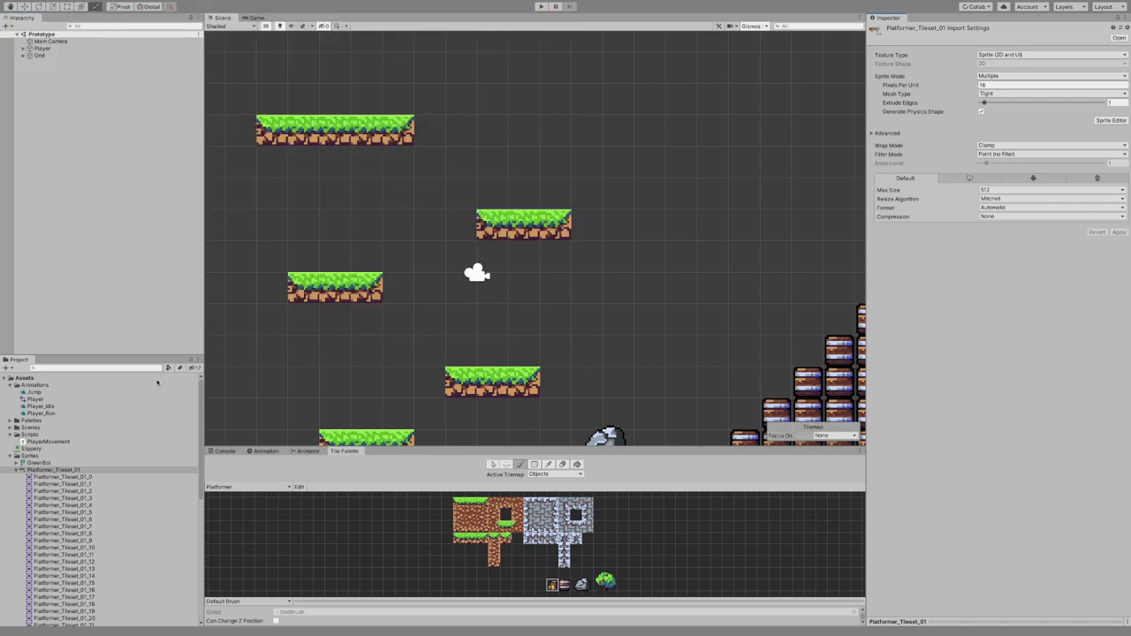
# - Add the Money Bag sprite from Platformer_Tileset_01 to the scene hierarchy and collapse the tileset's sprite list
pyautogui.scroll(-3, 81, 458)
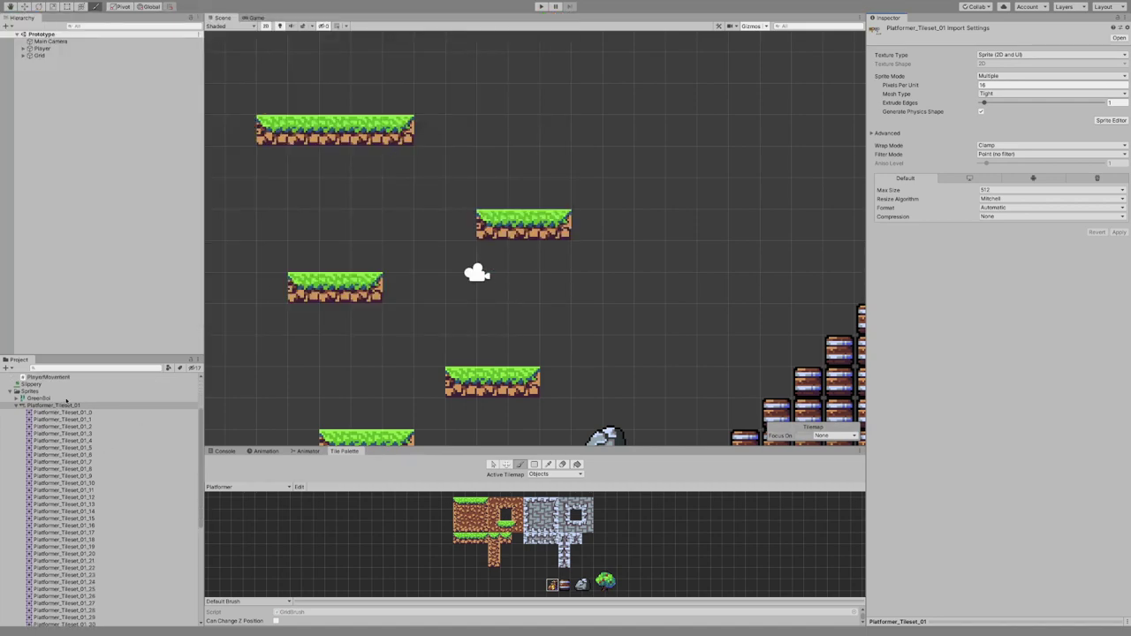
pyautogui.scroll(3, 66, 401)
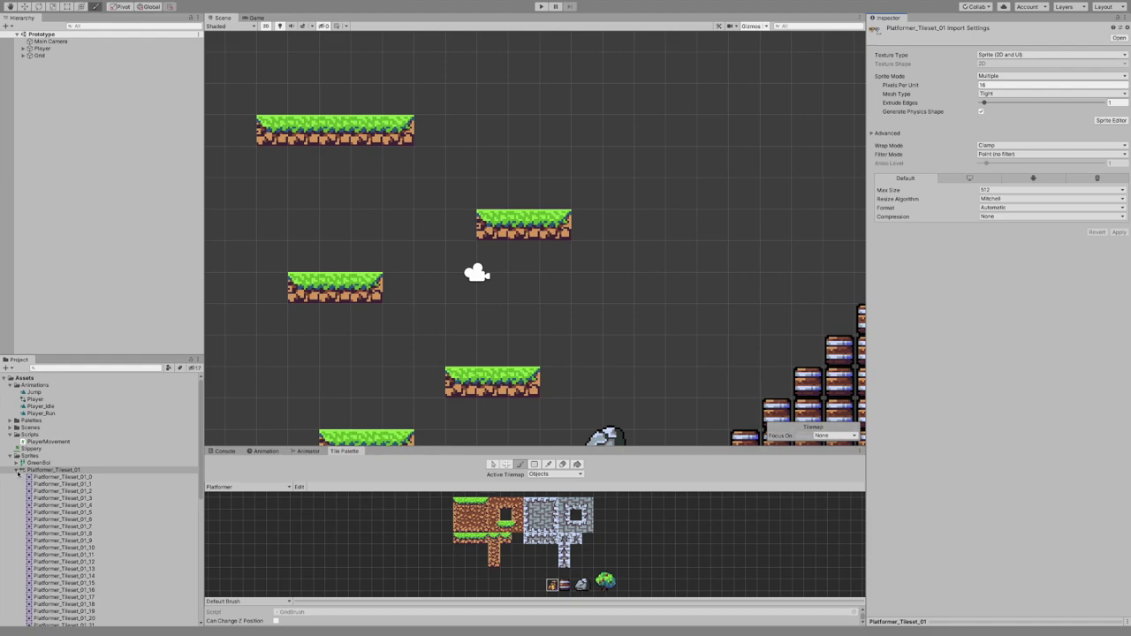
pyautogui.click(18, 471)
pyautogui.click(18, 471)
pyautogui.click(62, 479)
pyautogui.scroll(-6, 619, 406)
pyautogui.scroll(5, 620, 408)
pyautogui.scroll(-1, 592, 348)
pyautogui.moveTo(47, 480); pyautogui.dragTo(79, 135)
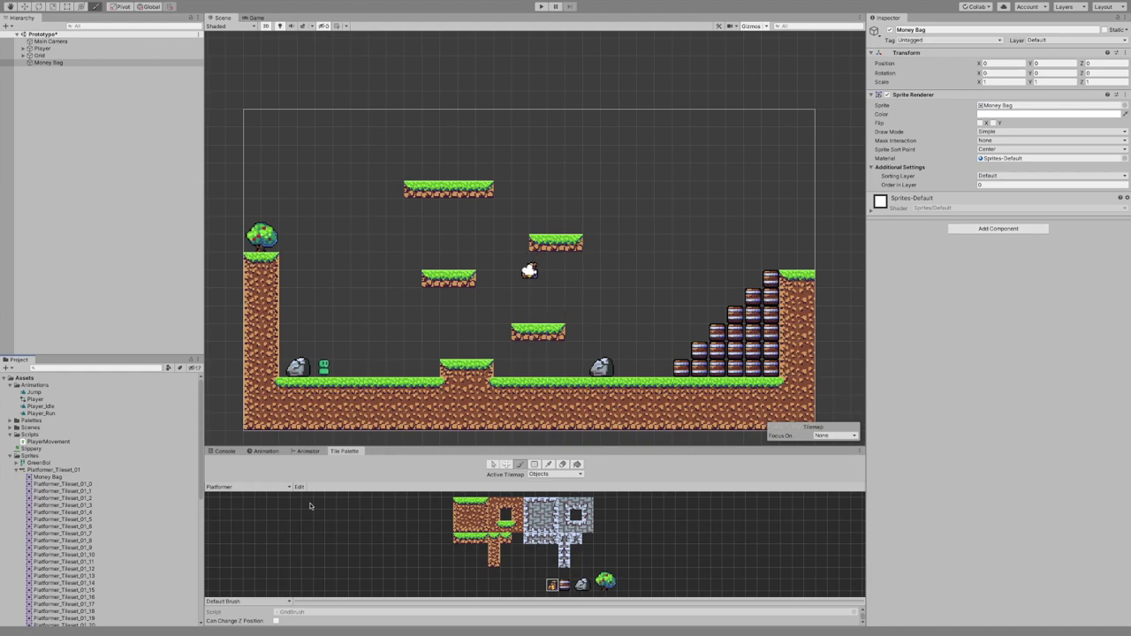
pyautogui.click(20, 471)
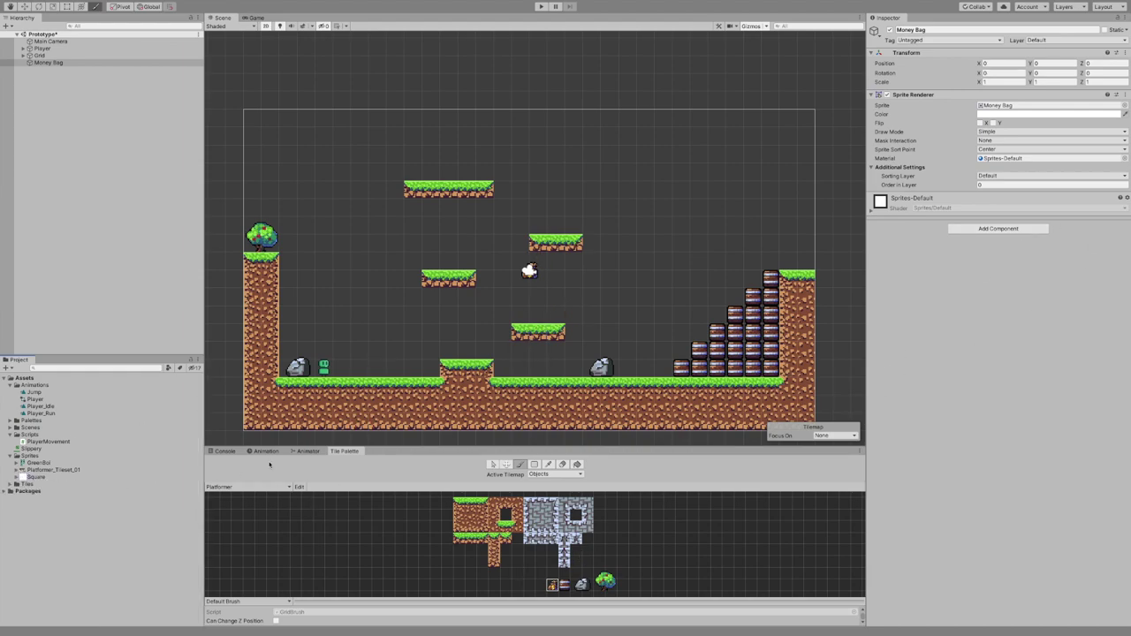
# - Move the Money Bag onto the highest floating platform and set its position to X -4, Y 5.5
pyautogui.click(56, 64)
pyautogui.click(10, 7)
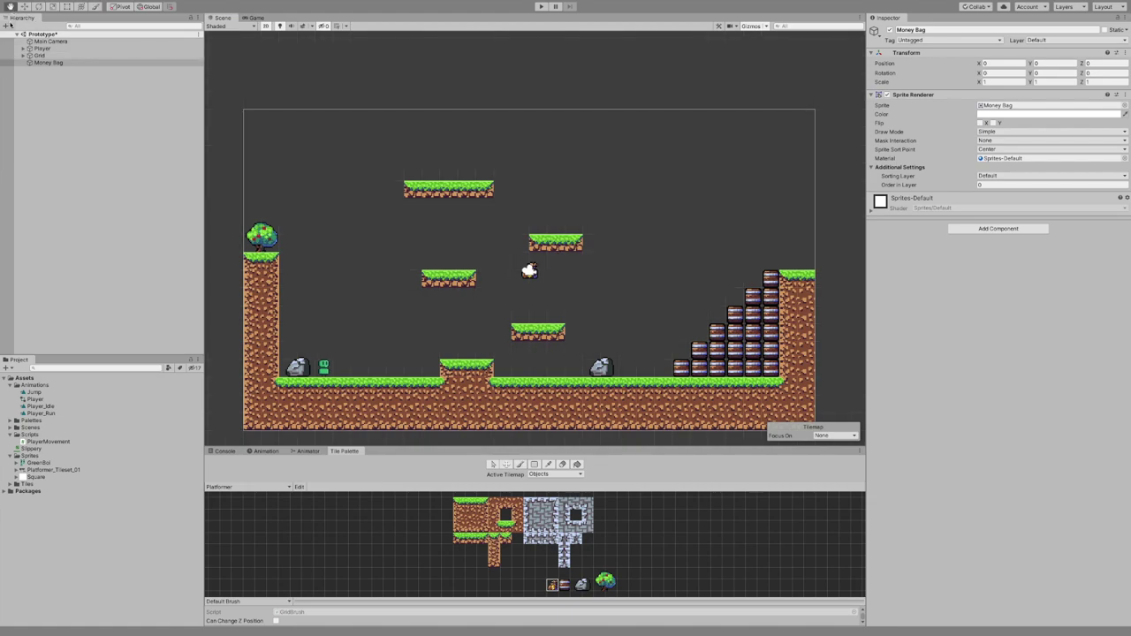
pyautogui.press('w')
pyautogui.moveTo(543, 265); pyautogui.dragTo(451, 168)
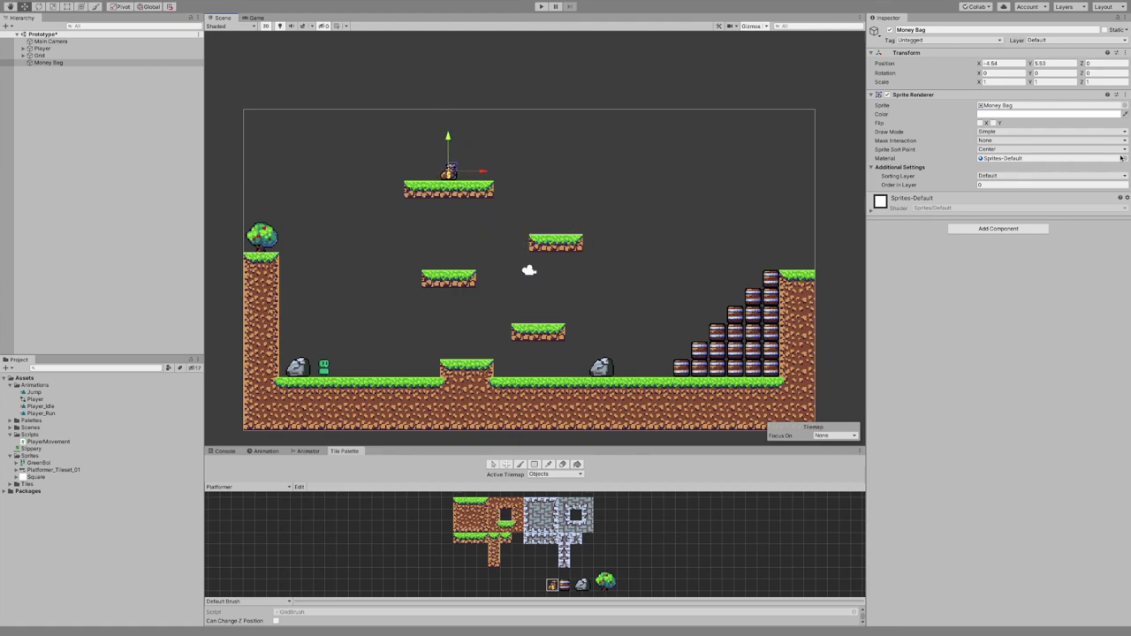
pyautogui.click(1008, 63)
pyautogui.write('-4')
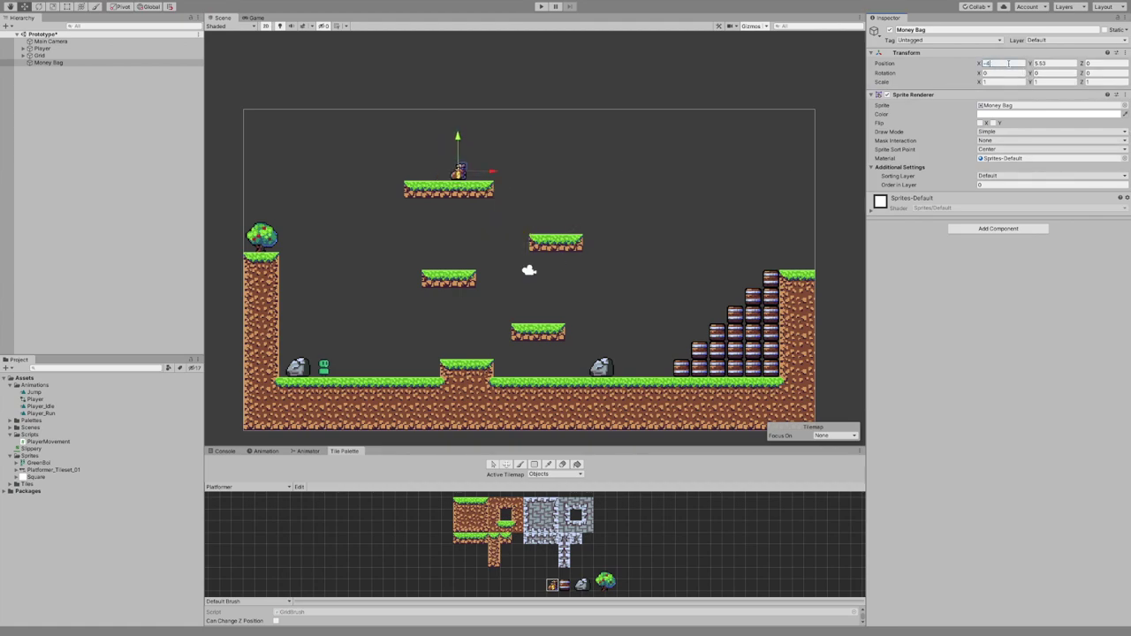
pyautogui.press('Tab')
pyautogui.write('5.5.5')
pyautogui.moveTo(518, 169); pyautogui.dragTo(613, 175, button='middle')
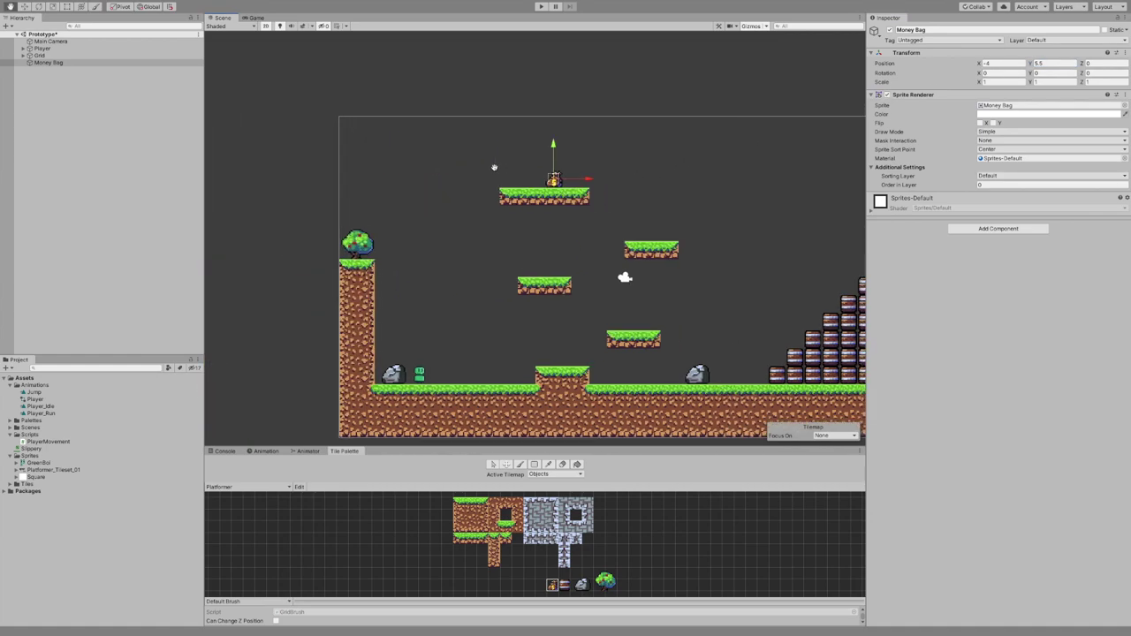
# - Duplicate the Money Bag and set the copy's X position to -5
pyautogui.click(102, 63)
pyautogui.hotkey('ctrl', 'd')
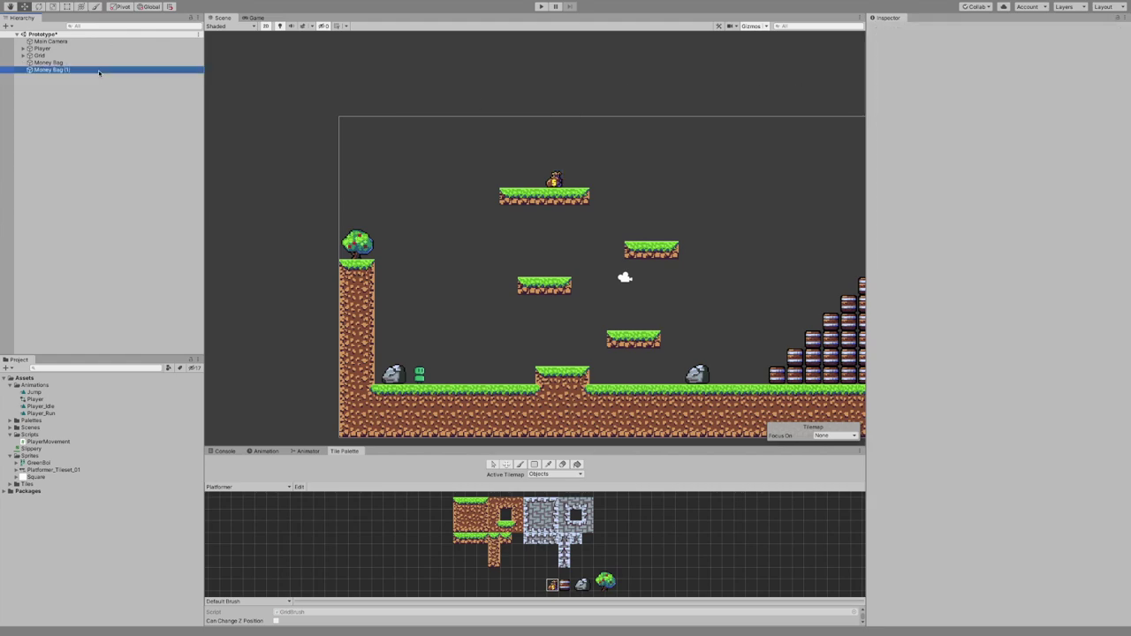
pyautogui.click(1008, 64)
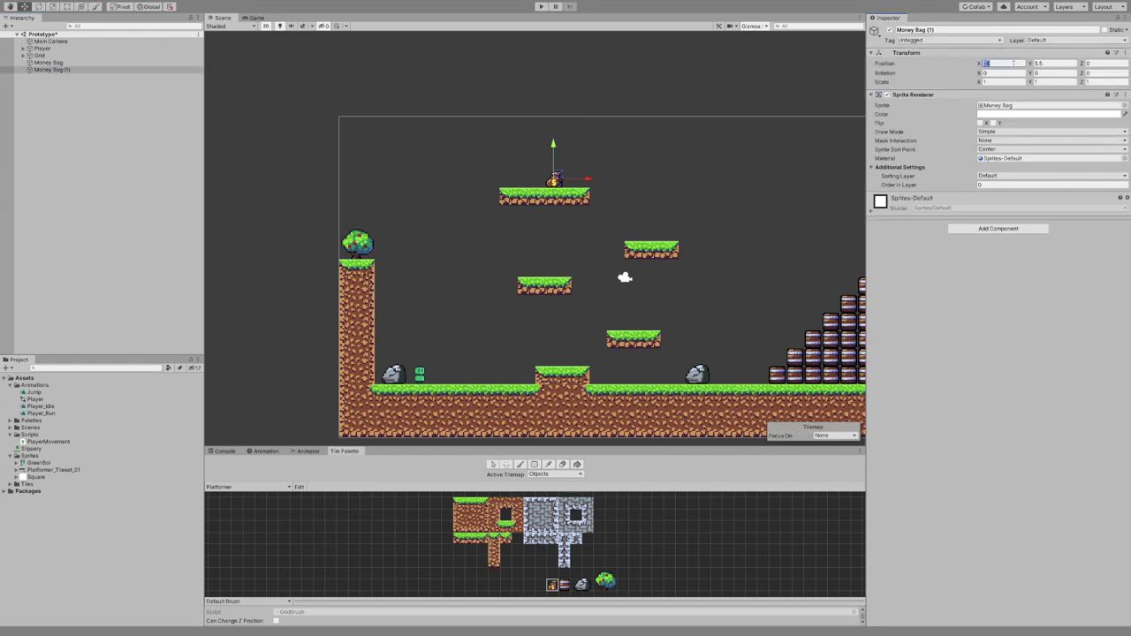
pyautogui.write('-3')
pyautogui.press('BackSpace')
pyautogui.write('4')
pyautogui.press('BackSpace')
pyautogui.write('5')
# - Create an empty object named Environment in the hierarchy
pyautogui.click(58, 70)
pyautogui.rightClick(62, 99)
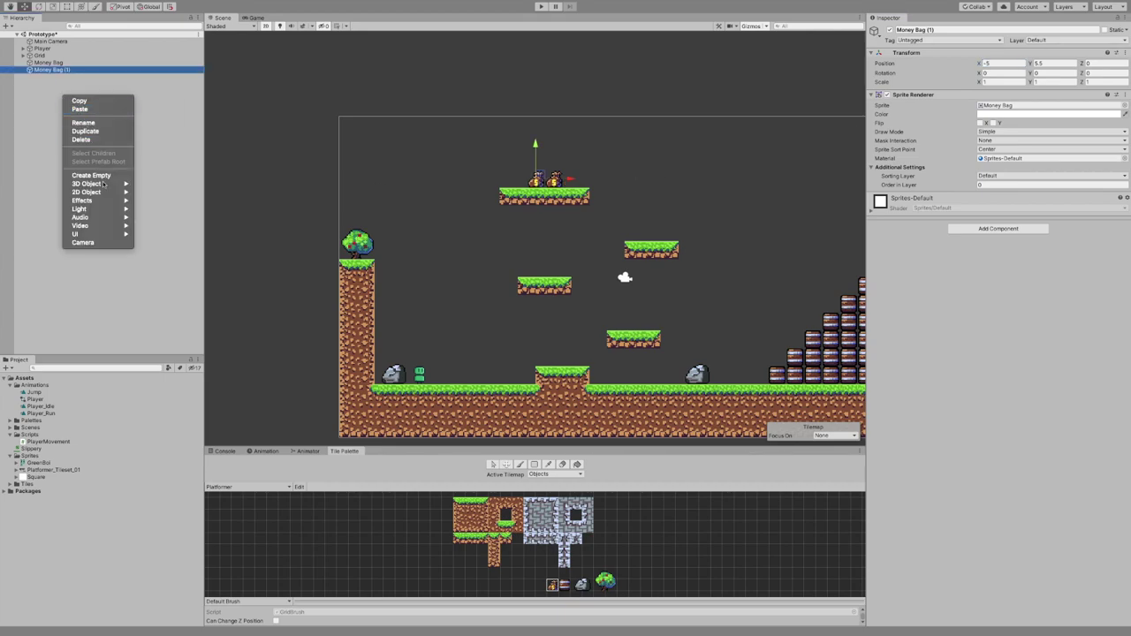
pyautogui.click(106, 176)
pyautogui.write('Fin')
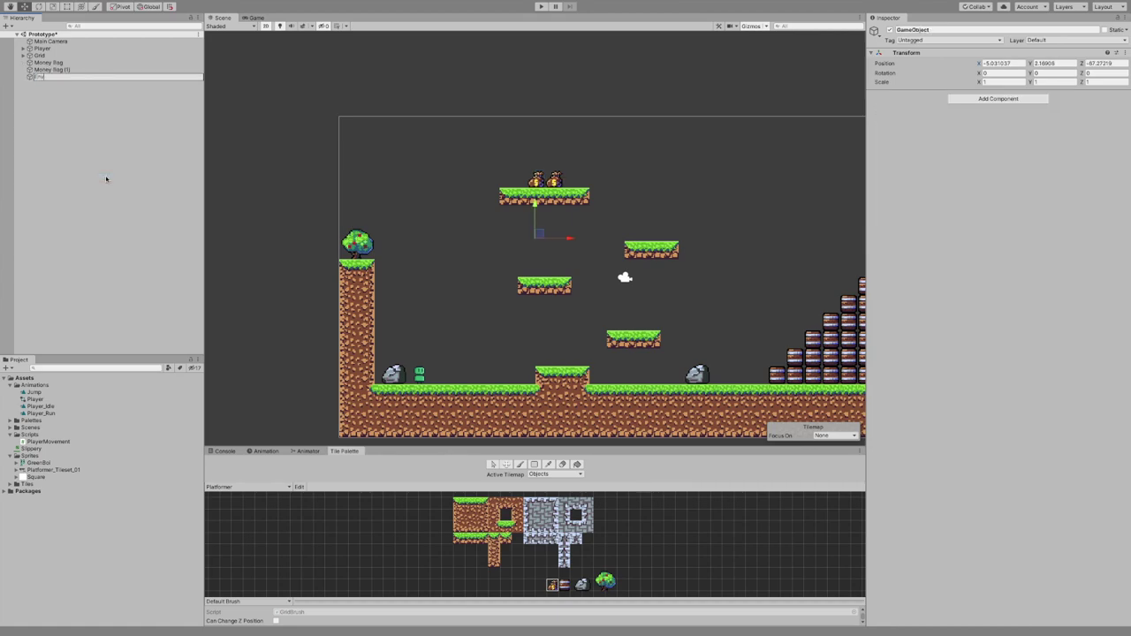
pyautogui.write('vironment')
pyautogui.press('Return')
# - Group both money bags under the Environment object, keep it listed above Grid, and save the scene
pyautogui.click(62, 70)
pyautogui.keyDown('shift'); pyautogui.click(62, 63); pyautogui.keyUp('shift')
pyautogui.moveTo(60, 70)
pyautogui.mouseDown()
pyautogui.moveTo(32, 76)
pyautogui.moveTo(45, 55)
pyautogui.mouseUp()
pyautogui.click(24, 62)
pyautogui.click(54, 83)
pyautogui.click(40, 62)
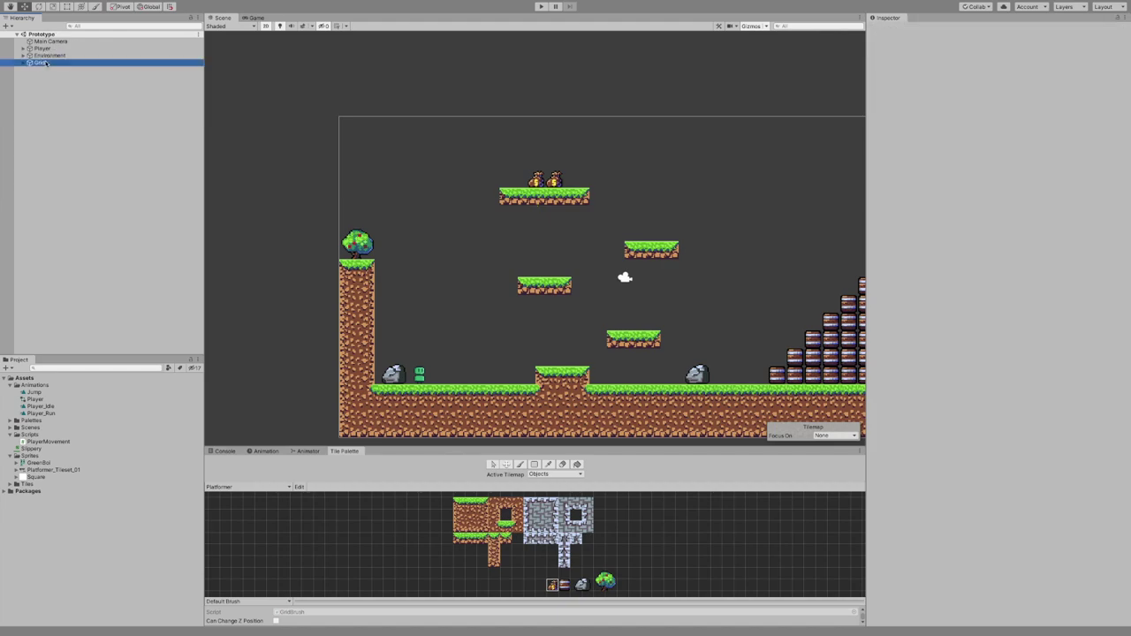
pyautogui.click(44, 56)
pyautogui.click(42, 49)
pyautogui.hotkey('ctrl', 's')
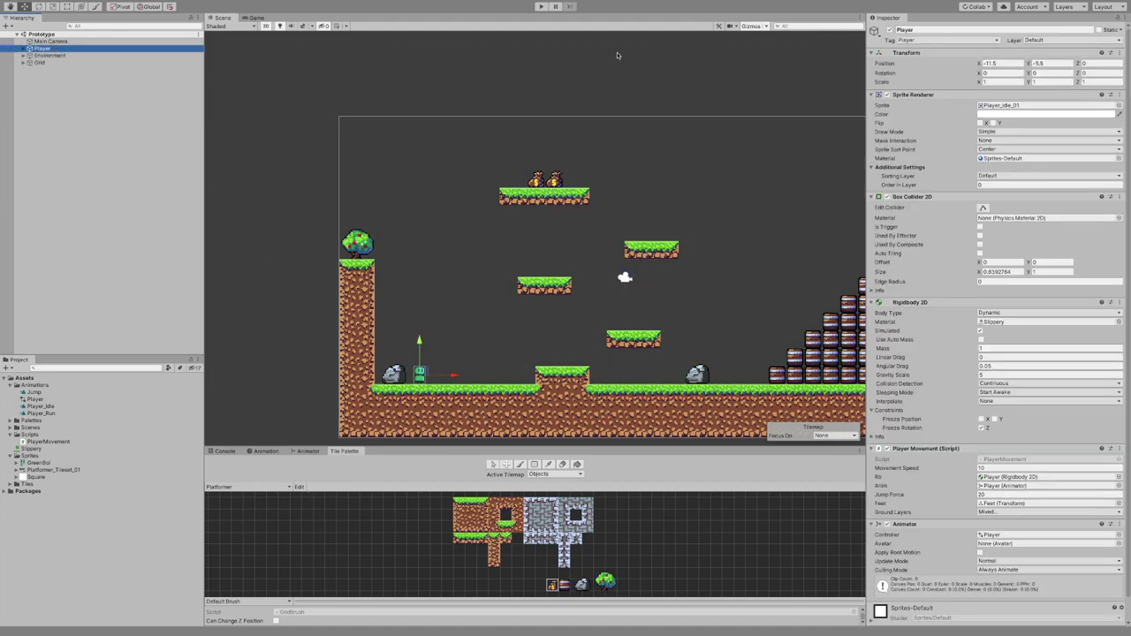
# - Play-test the scene by jumping the player up the floating platforms to the money bags
pyautogui.click(541, 6)
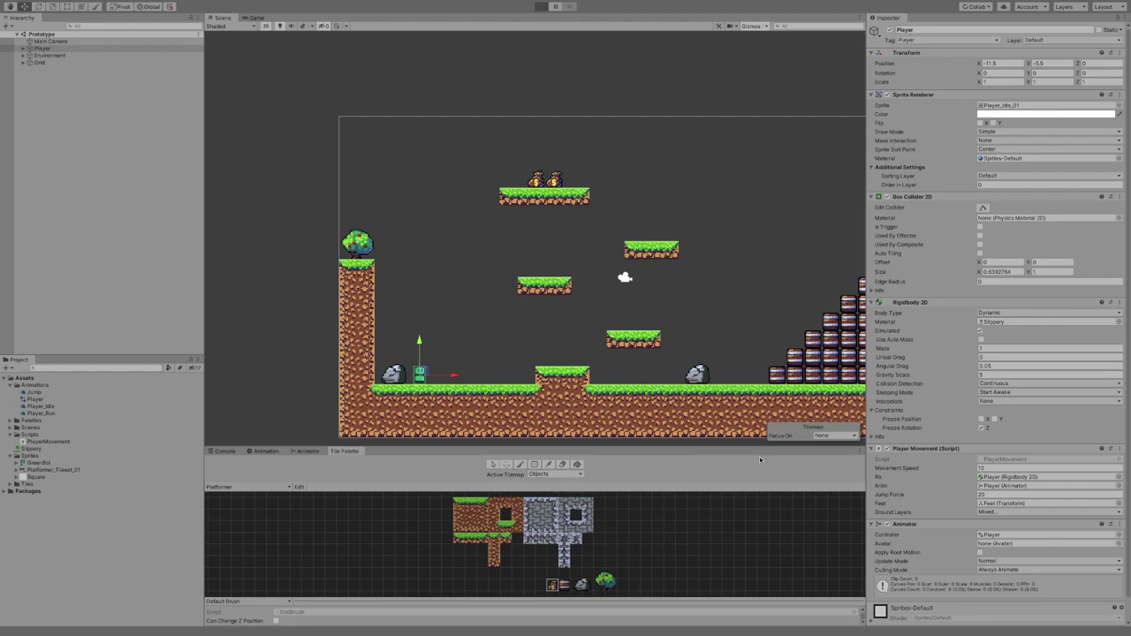
pyautogui.press('d')
pyautogui.press('space')
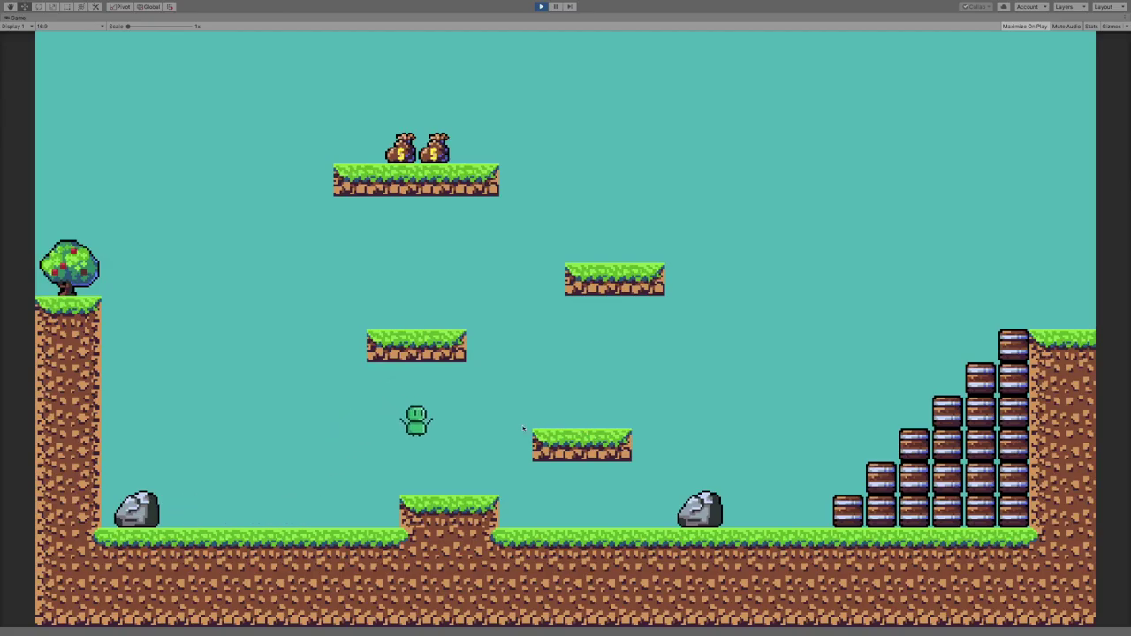
pyautogui.press('space')
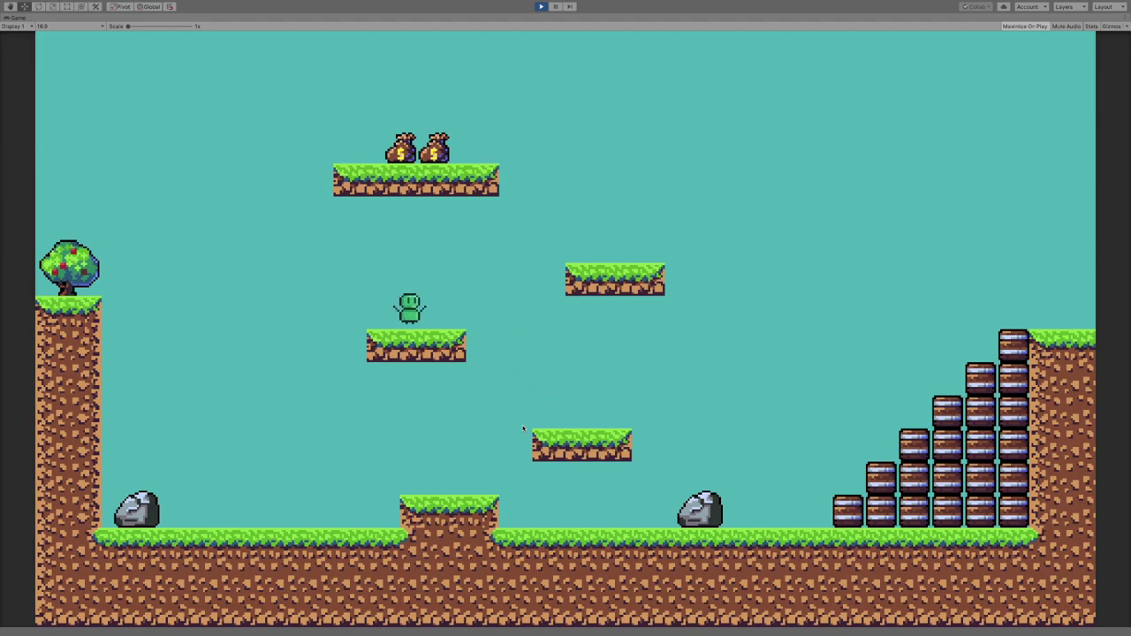
pyautogui.press('Right')
pyautogui.press('space')
pyautogui.press('Left')
pyautogui.press('space')
pyautogui.press('Left')
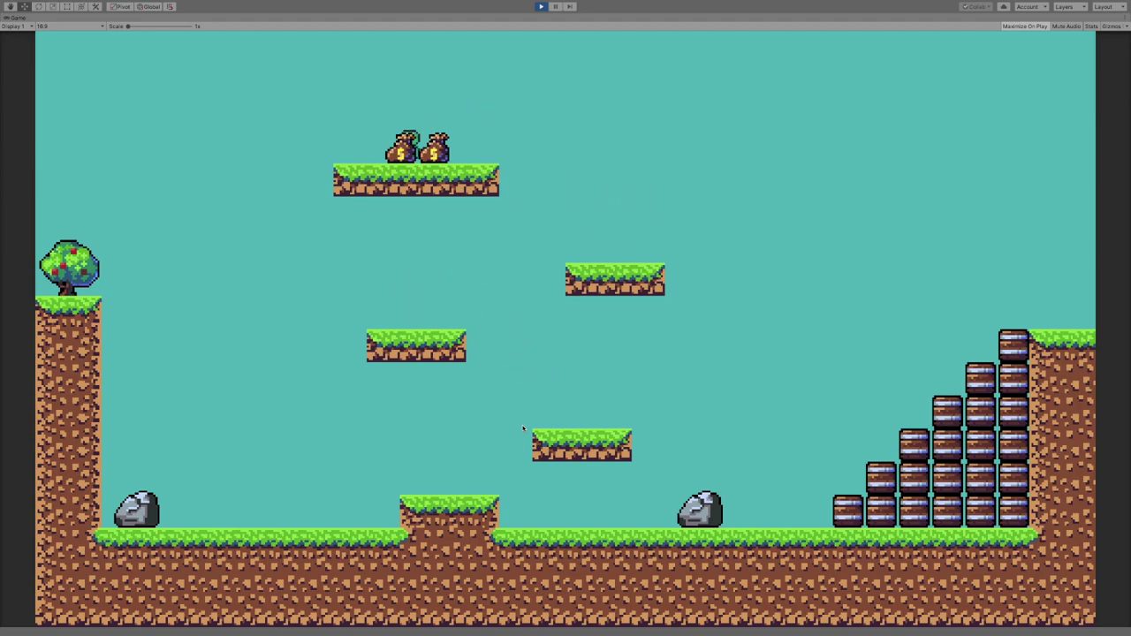
pyautogui.press('Right')
pyautogui.press('Left')
pyautogui.press('Right')
# - Test the jumps over the rock near the barrels and back across the level to the tree ledge
pyautogui.press('space')
pyautogui.press('Left')
pyautogui.press('Right')
pyautogui.press('Left')
pyautogui.press('space')
pyautogui.press('Right')
pyautogui.press('space')
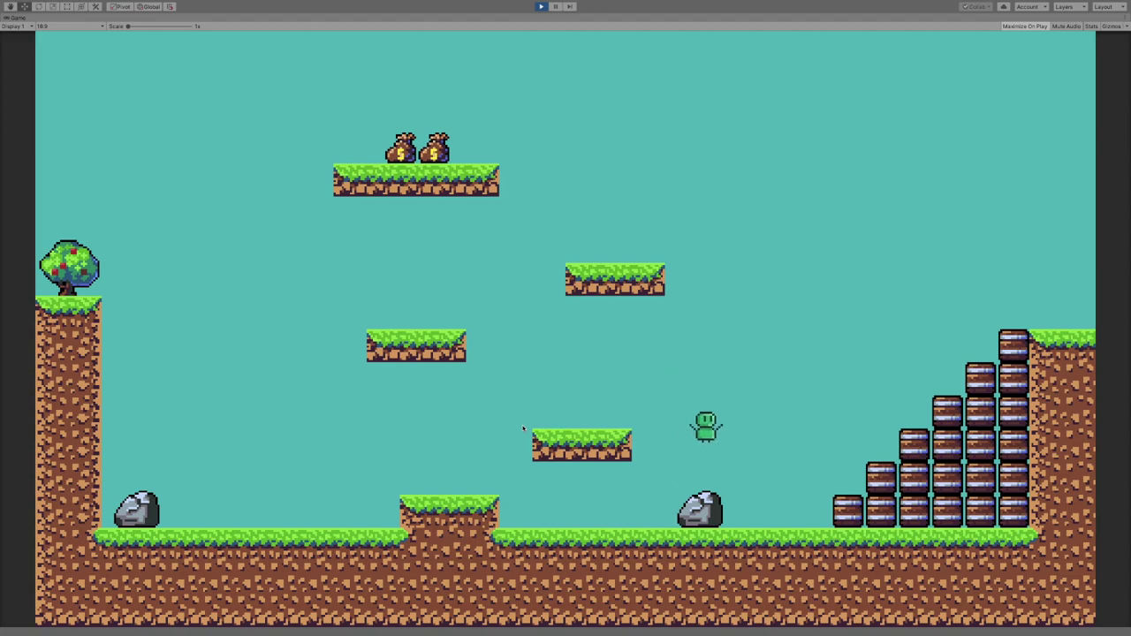
pyautogui.press('Left')
pyautogui.press('space')
pyautogui.press('space')
pyautogui.press('space')
pyautogui.press('Right')
pyautogui.press('Left')
pyautogui.press('space')
pyautogui.press('Right')
pyautogui.press('space')
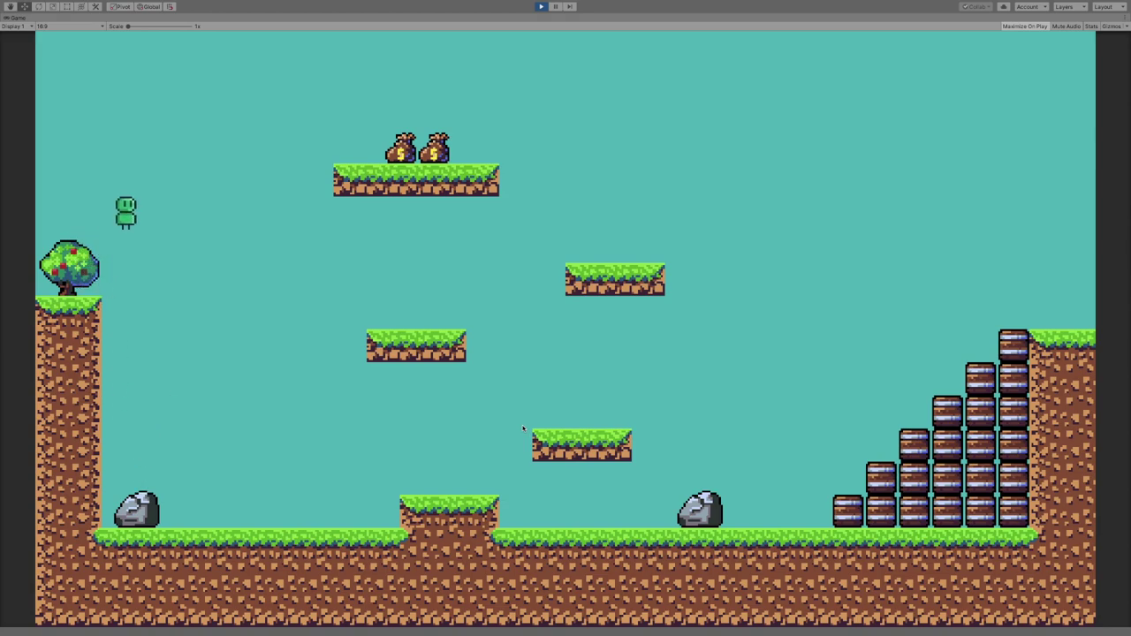
# - Test climbing the barrel staircase up to the grassy ledge behind it and stop the play test
pyautogui.press('space')
pyautogui.press('Right')
pyautogui.press('Left')
pyautogui.press('Right')
pyautogui.press('space')
pyautogui.press('Right')
pyautogui.press('space')
pyautogui.press('space')
pyautogui.press('Right')
pyautogui.press('space')
pyautogui.press('Right')
pyautogui.press('Right')
pyautogui.press('Right')
pyautogui.press('Left')
pyautogui.press('Right')
pyautogui.press('space')
pyautogui.press('space')
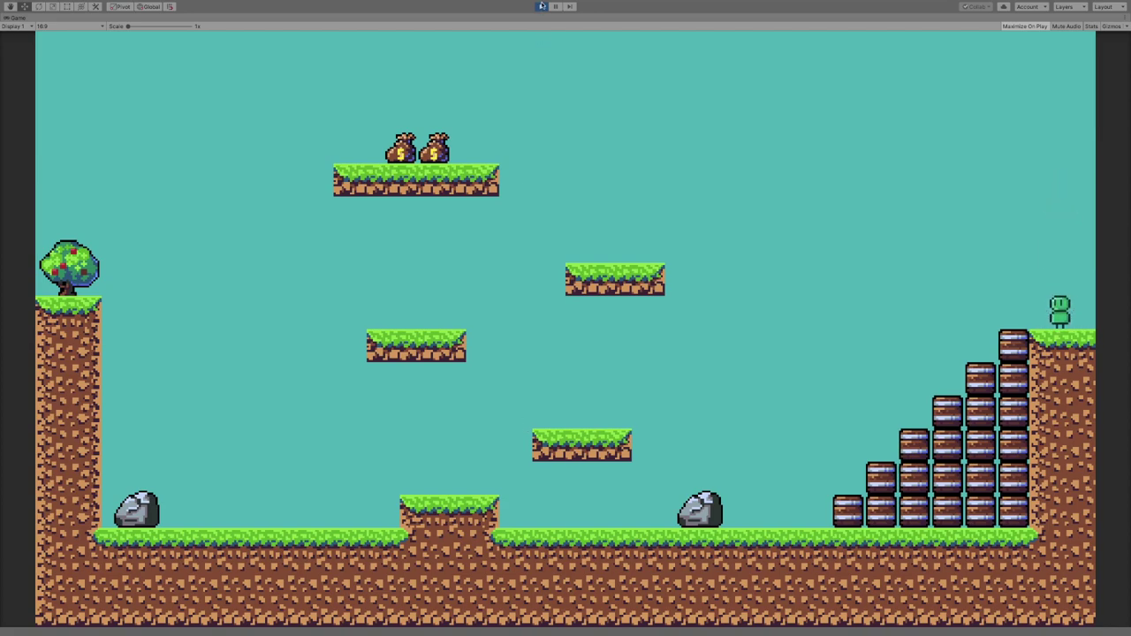
pyautogui.hotkey('ctrl', 'p')
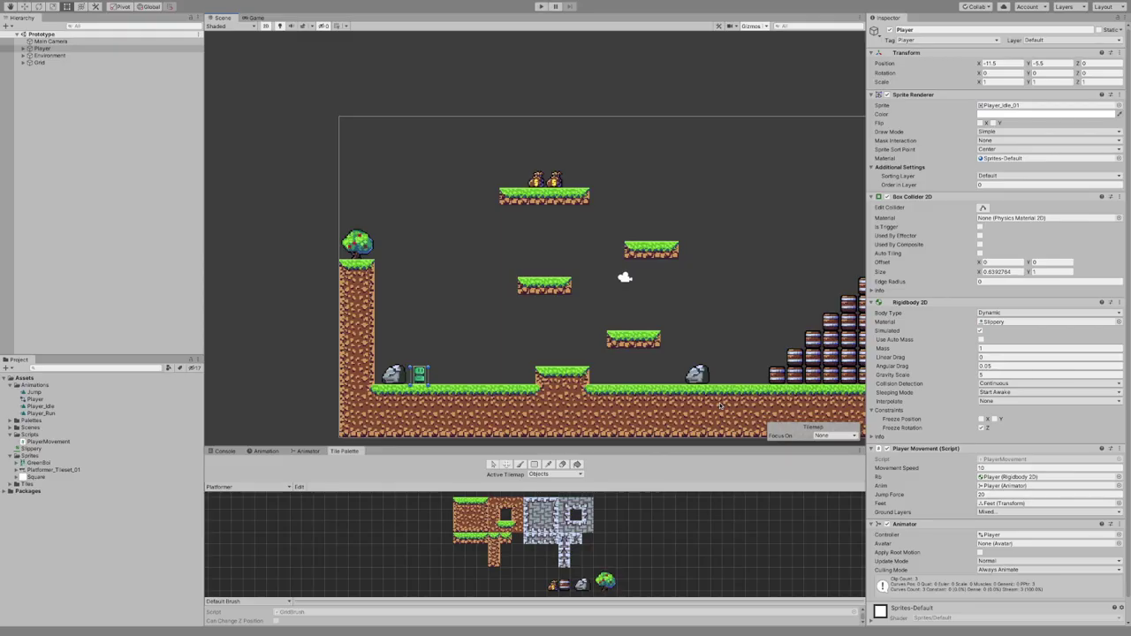
# - Switch to the desktop, preview Platformer_Mountains.png and open it in Adobe Photoshop 2020
pyautogui.scroll(-3, 716, 407)
pyautogui.moveTo(586, 377); pyautogui.dragTo(469, 344, button='middle')
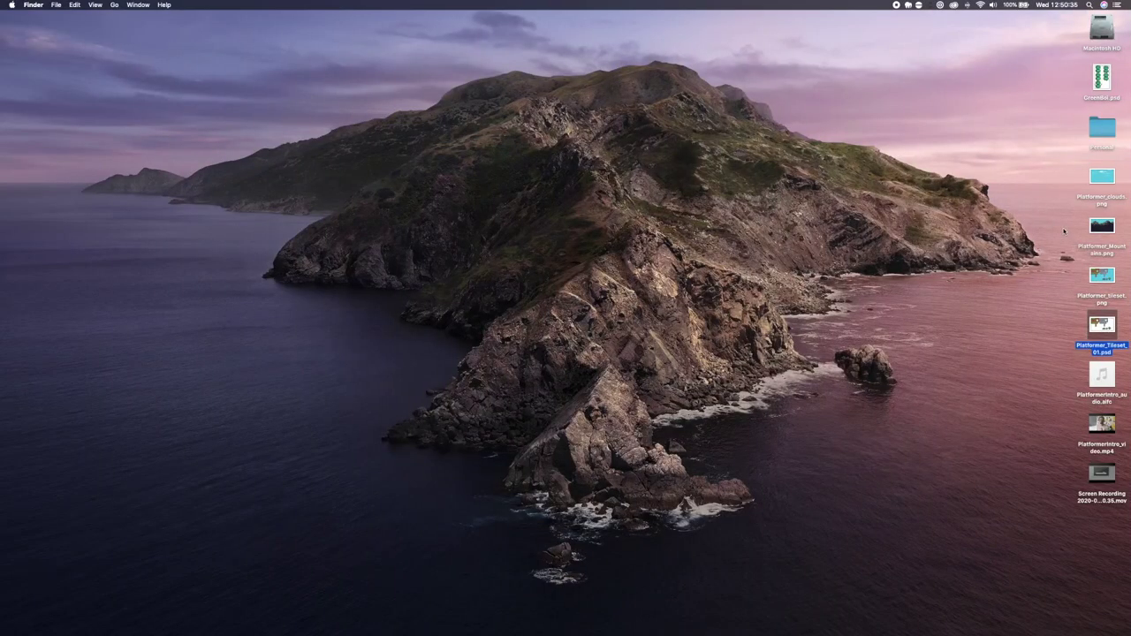
pyautogui.click(1104, 227)
pyautogui.moveTo(1104, 228)
pyautogui.mouseDown()
pyautogui.moveTo(1027, 232)
pyautogui.moveTo(1093, 228)
pyautogui.mouseUp()
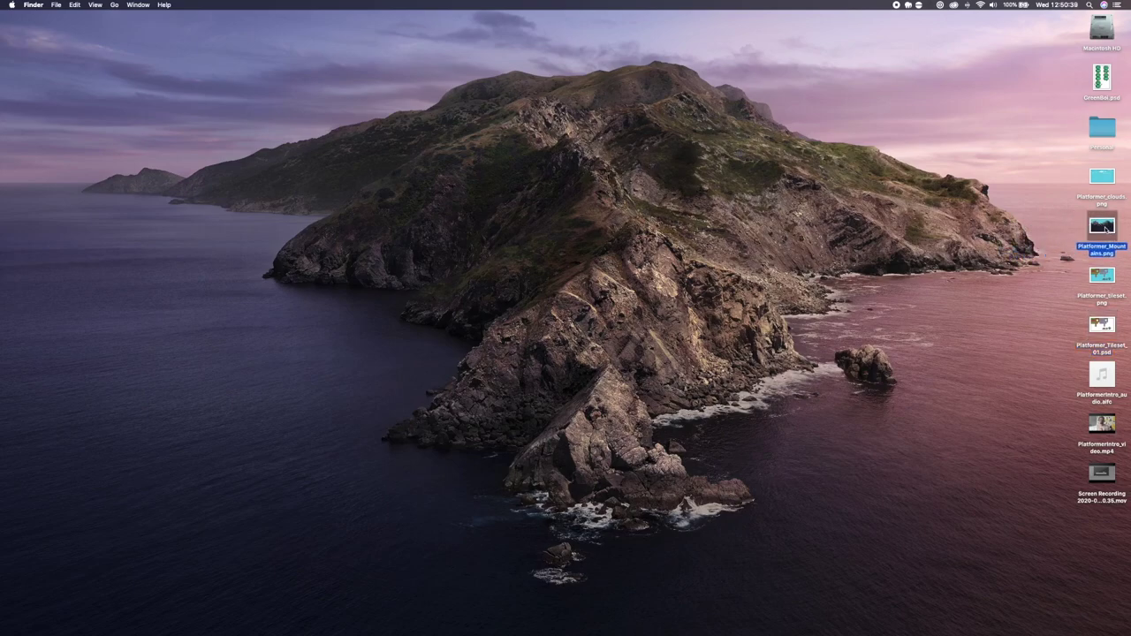
pyautogui.press('space')
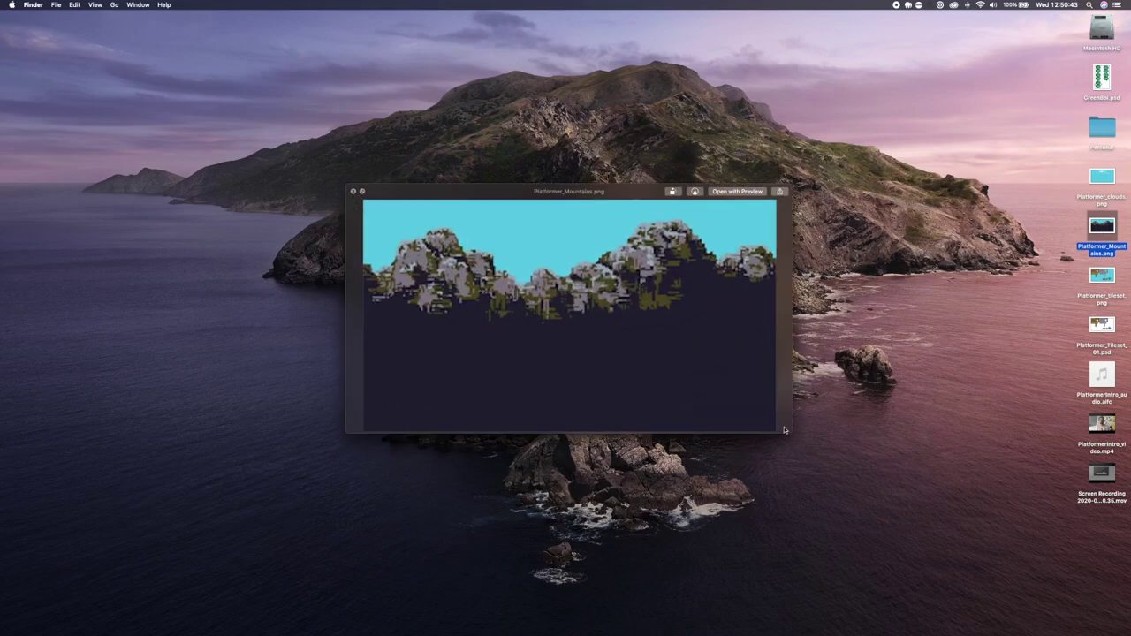
pyautogui.press('space')
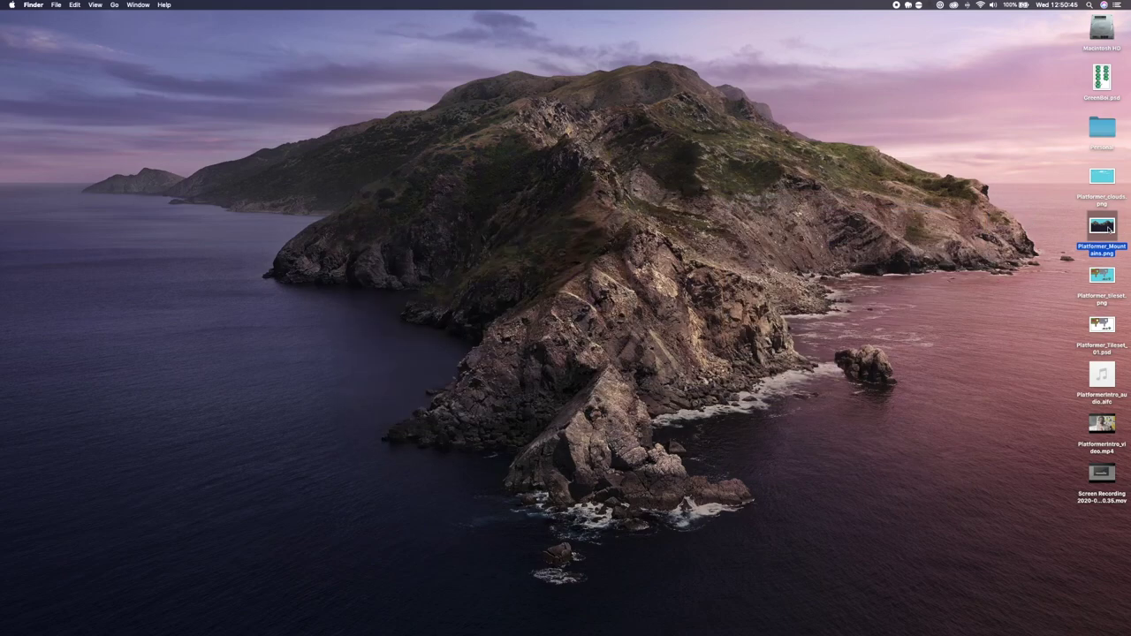
pyautogui.rightClick(1110, 228)
pyautogui.moveTo(1052, 237)
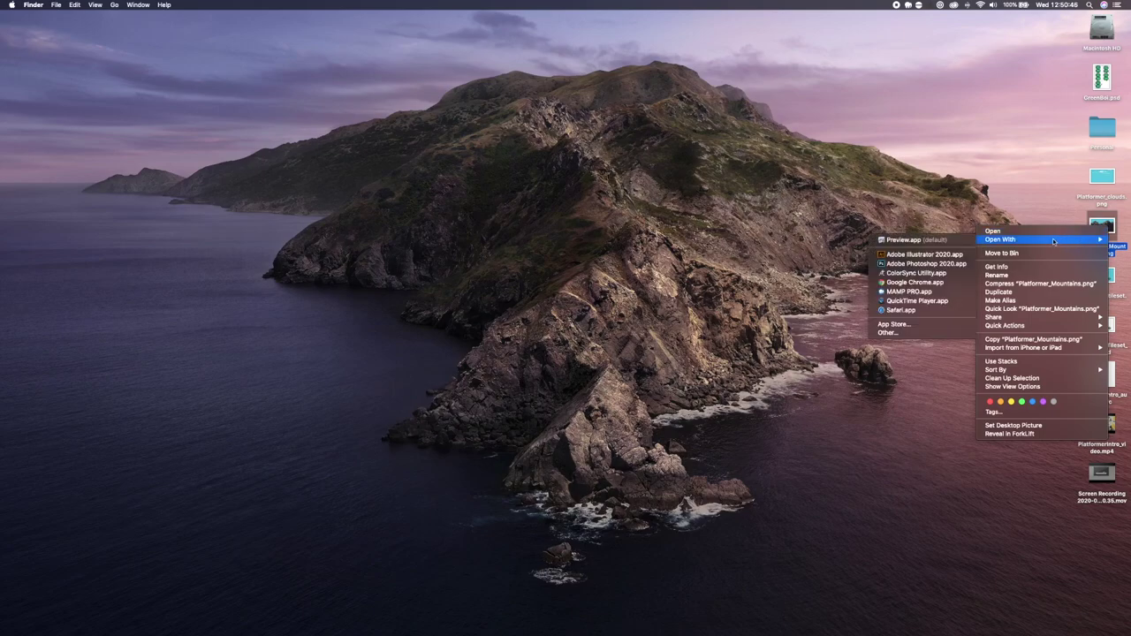
pyautogui.click(926, 263)
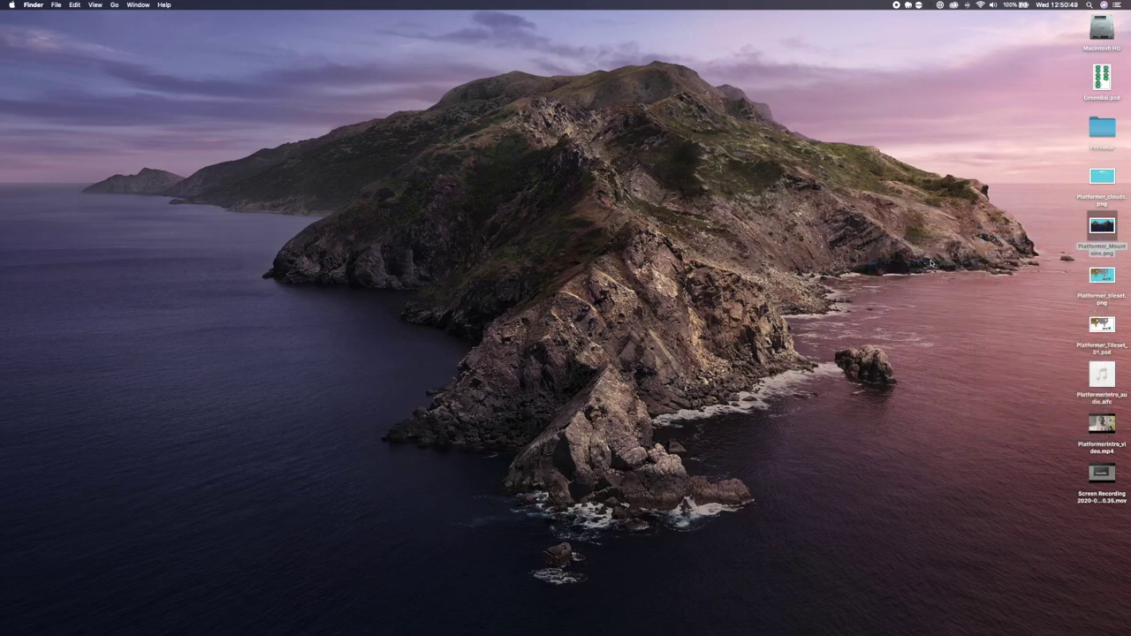
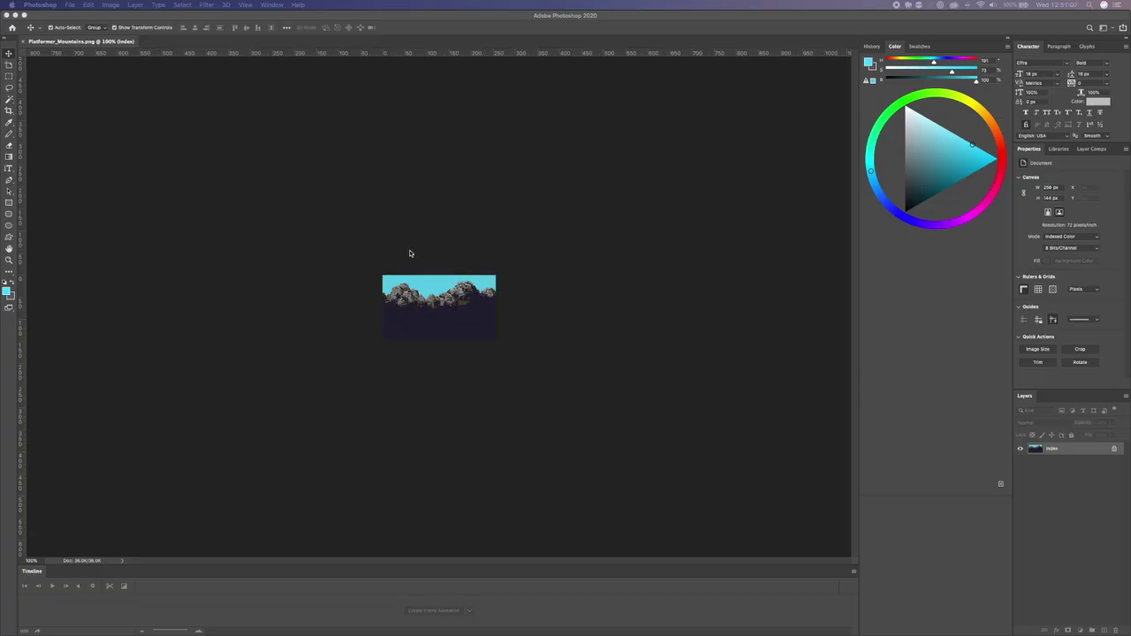
# - Try selecting the cyan sky above the mountains with the Magic Wand at tolerance 1
pyautogui.click(9, 99)
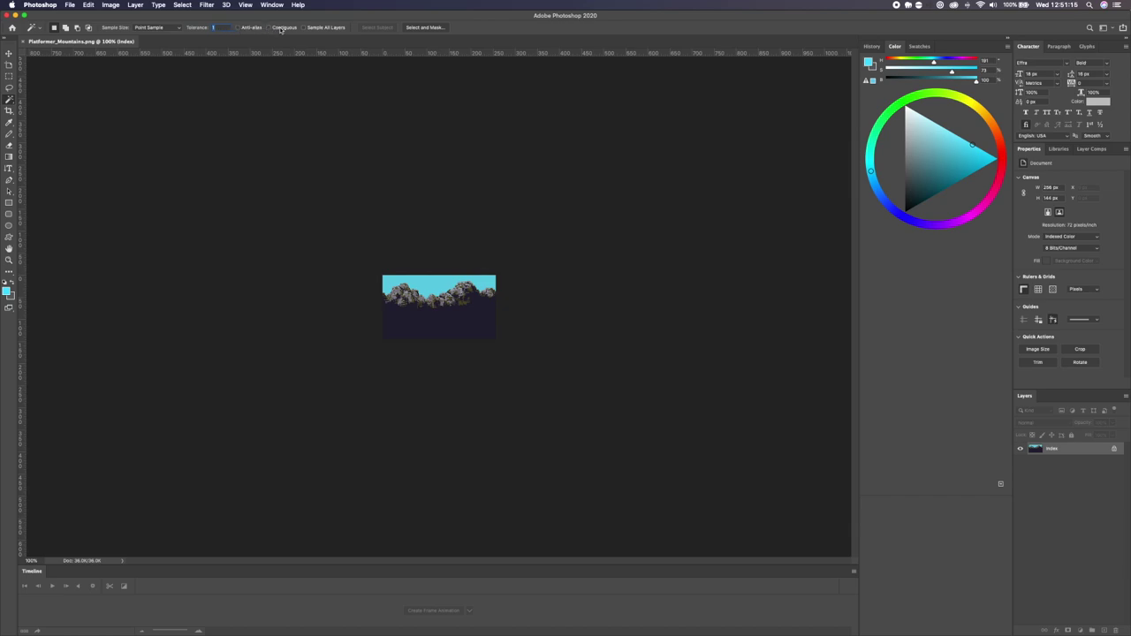
pyautogui.keyDown('alt'); pyautogui.scroll(5, 417, 281); pyautogui.keyUp('alt')
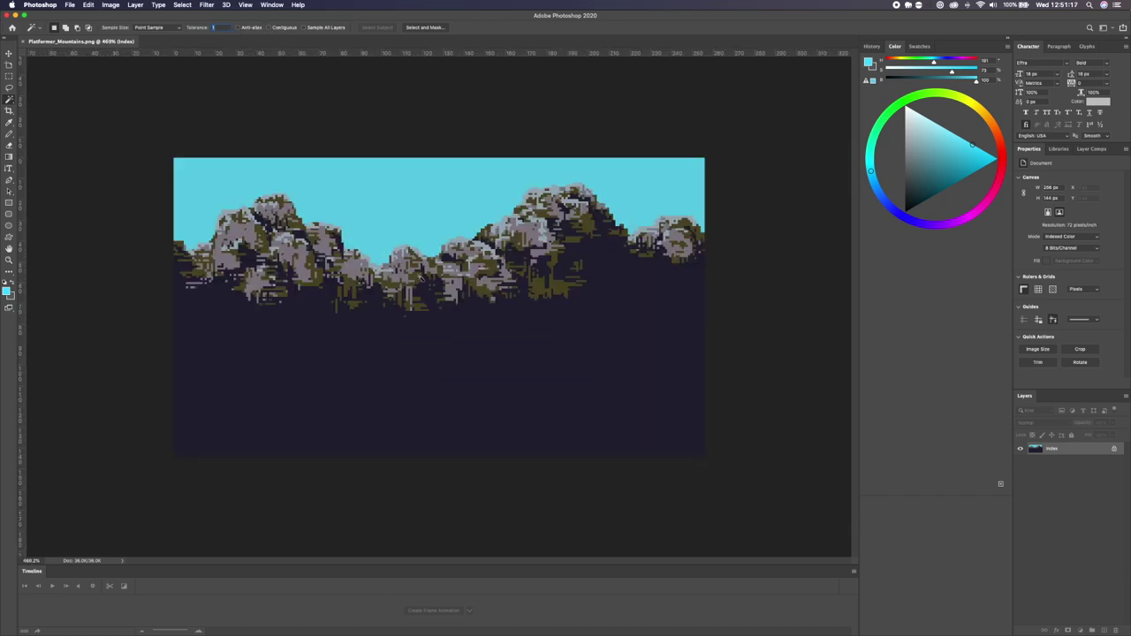
pyautogui.click(384, 193)
pyautogui.press('super+d')
# - Copy the entire mountains image into a new 256 x 144 pixel RGB document at 72 pixels per inch
pyautogui.press('super+a')
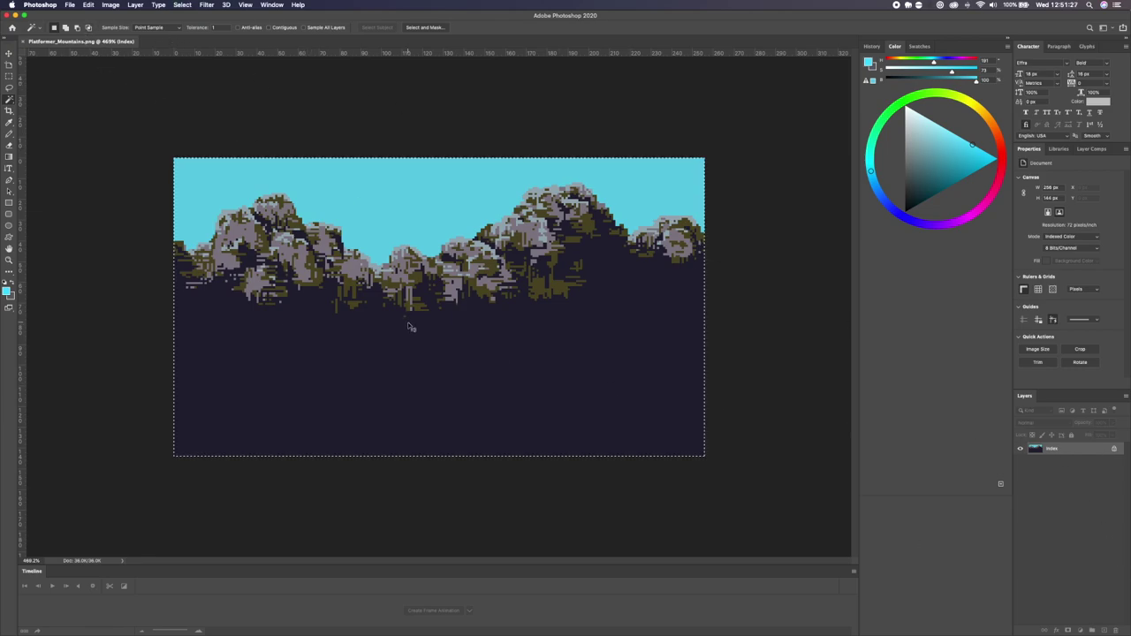
pyautogui.click(69, 4)
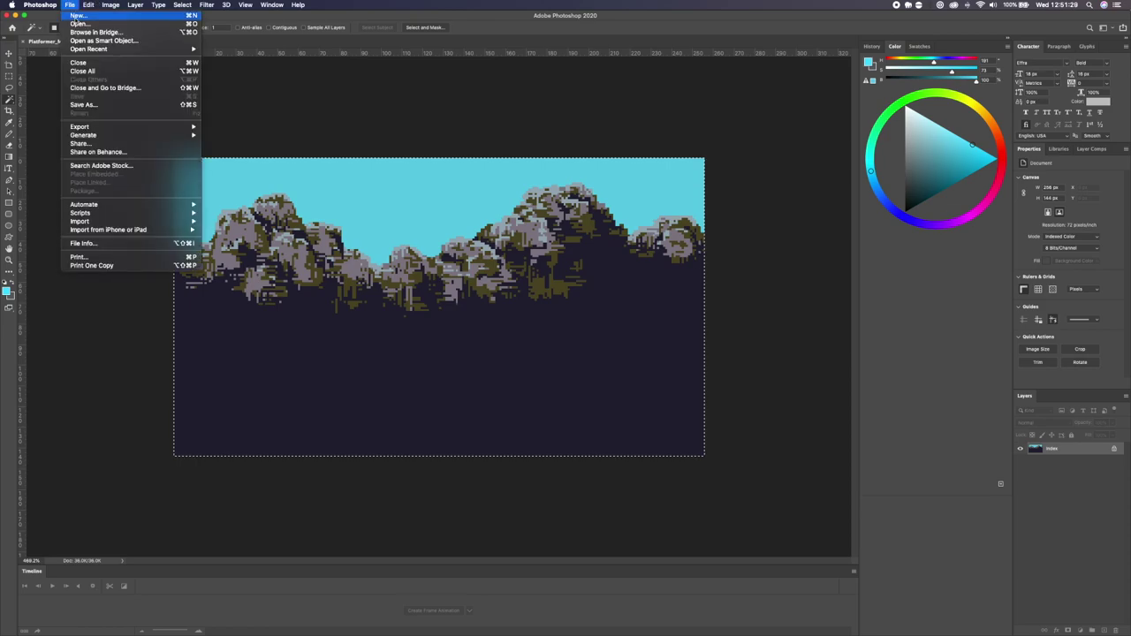
pyautogui.click(76, 16)
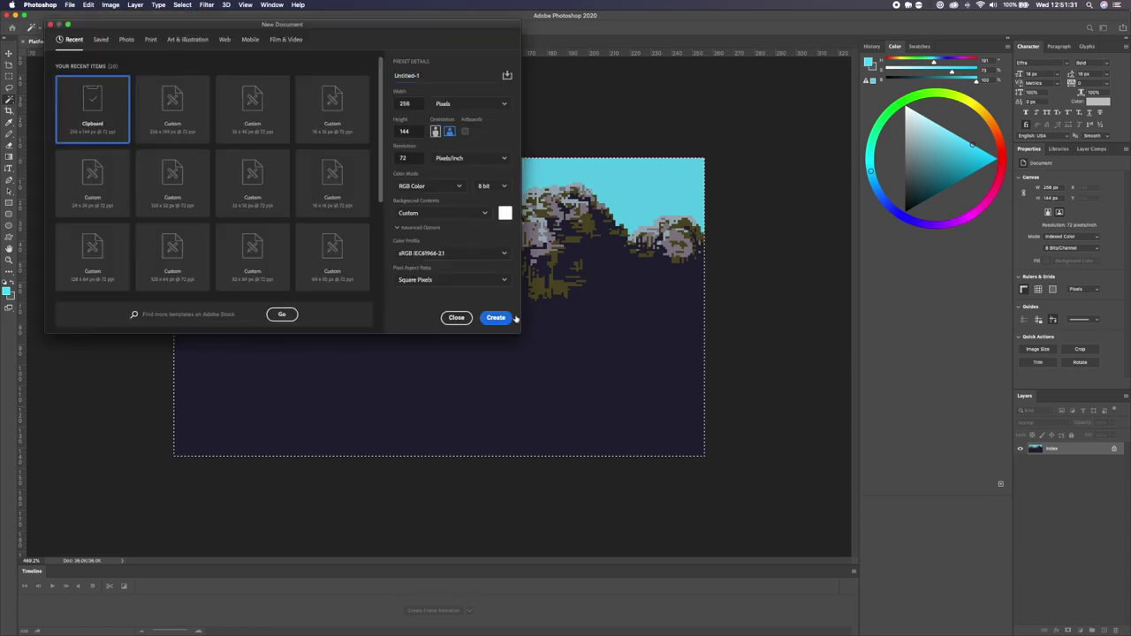
pyautogui.click(502, 317)
pyautogui.press('super+v')
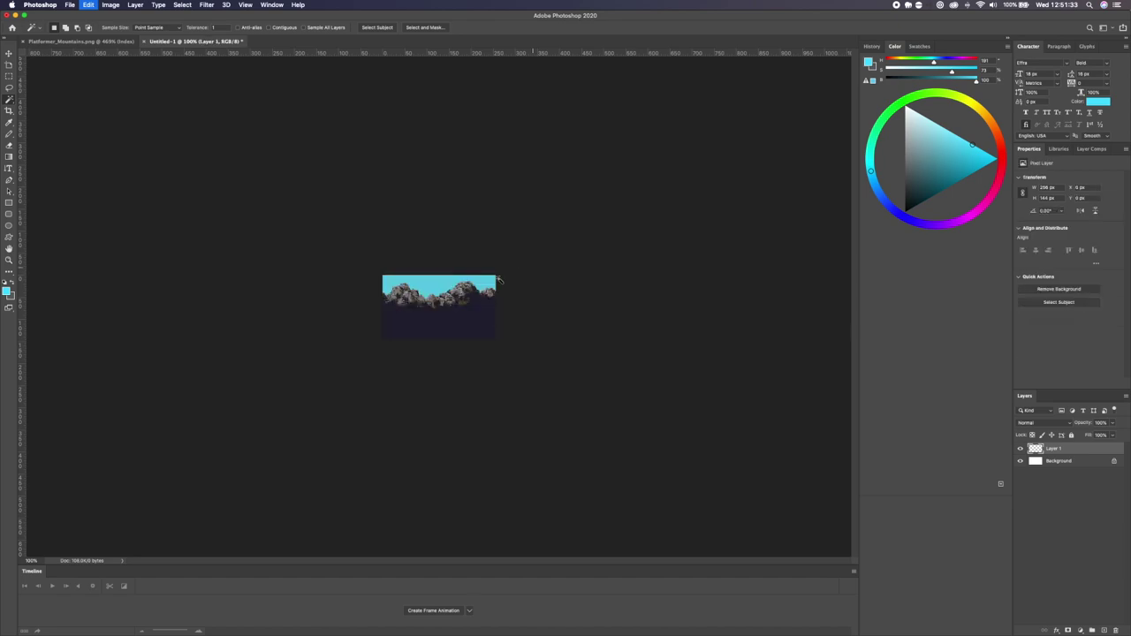
# - Unlock the white Background layer and clear its contents to transparency
pyautogui.click(1116, 462)
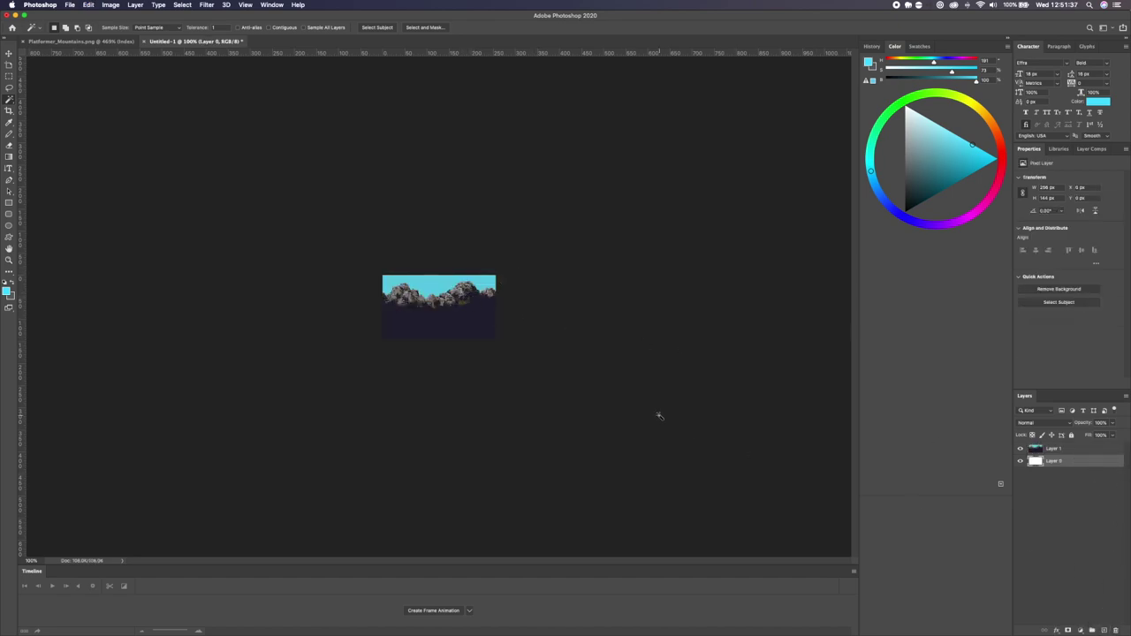
pyautogui.press('Delete')
pyautogui.press('super+z')
pyautogui.click(419, 313)
# - Select the cyan sky above the mountains on Layer 1 with the Magic Wand and delete it
pyautogui.click(1052, 450)
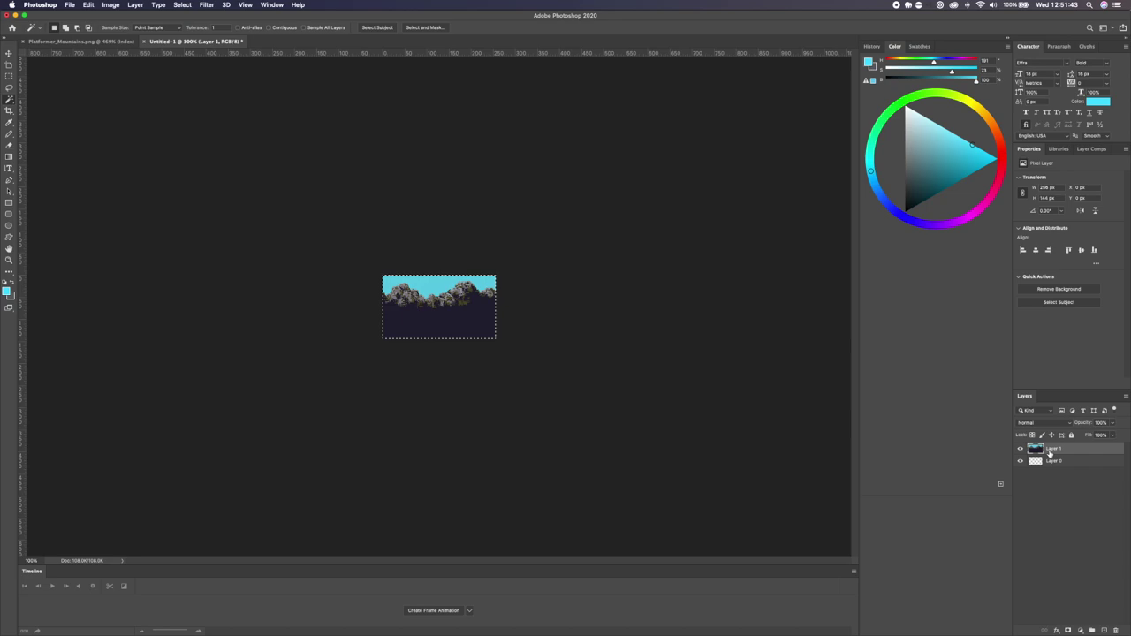
pyautogui.press('super+0')
pyautogui.press('super+d')
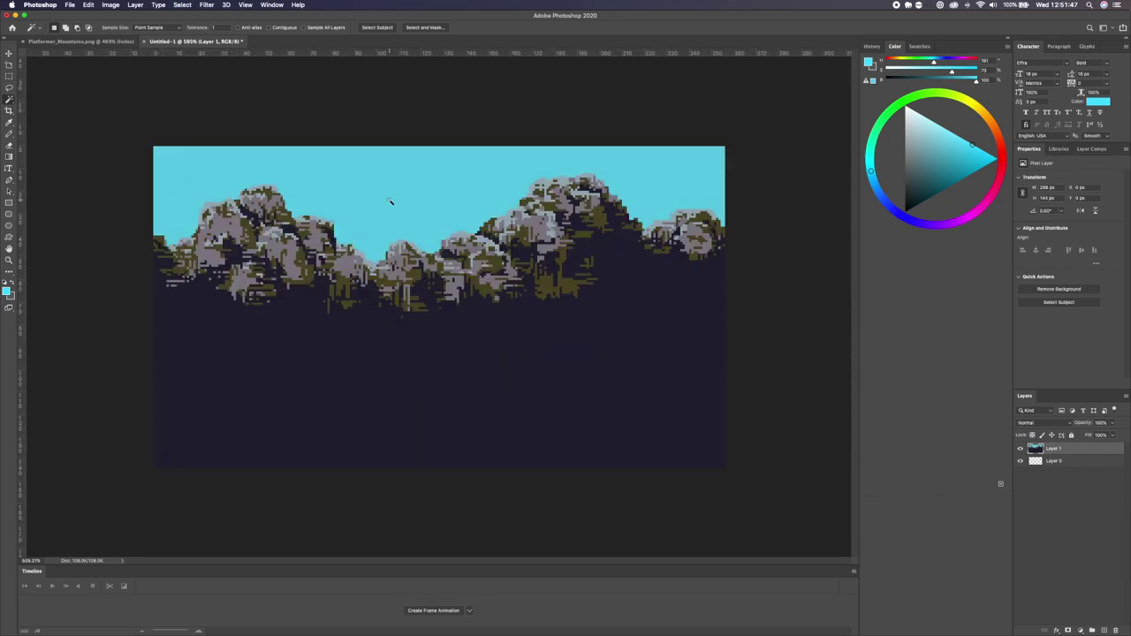
pyautogui.click(386, 203)
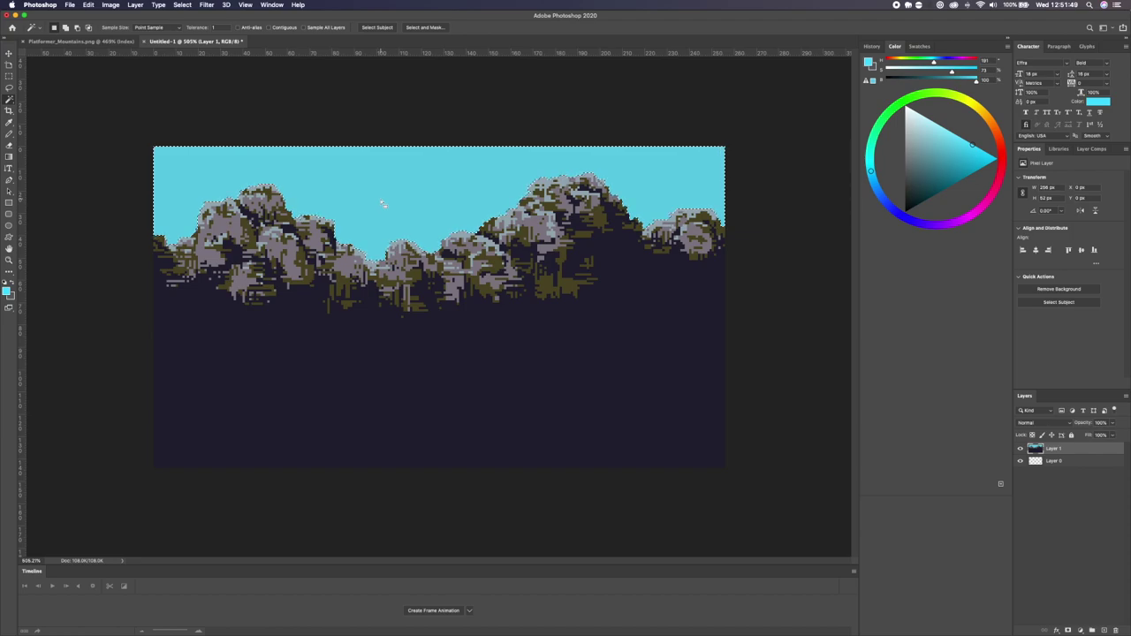
pyautogui.press('Delete')
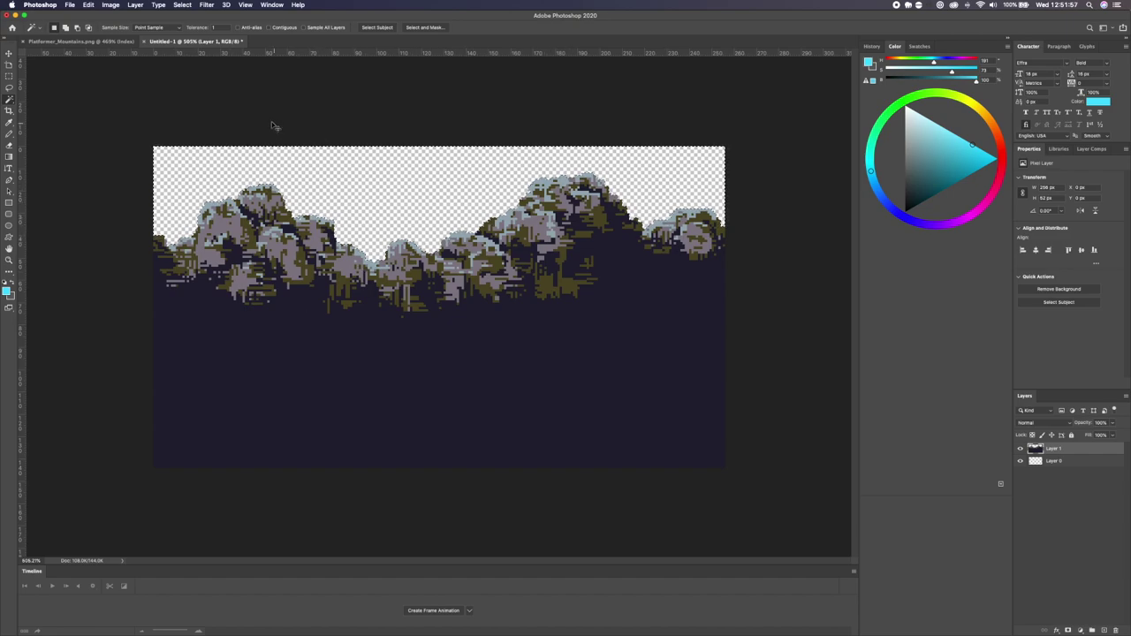
# - Save the document to the Desktop as Platformer_Mountains.psd in Photoshop format with layers and Maximize Compatibility enabled
pyautogui.press('super+s')
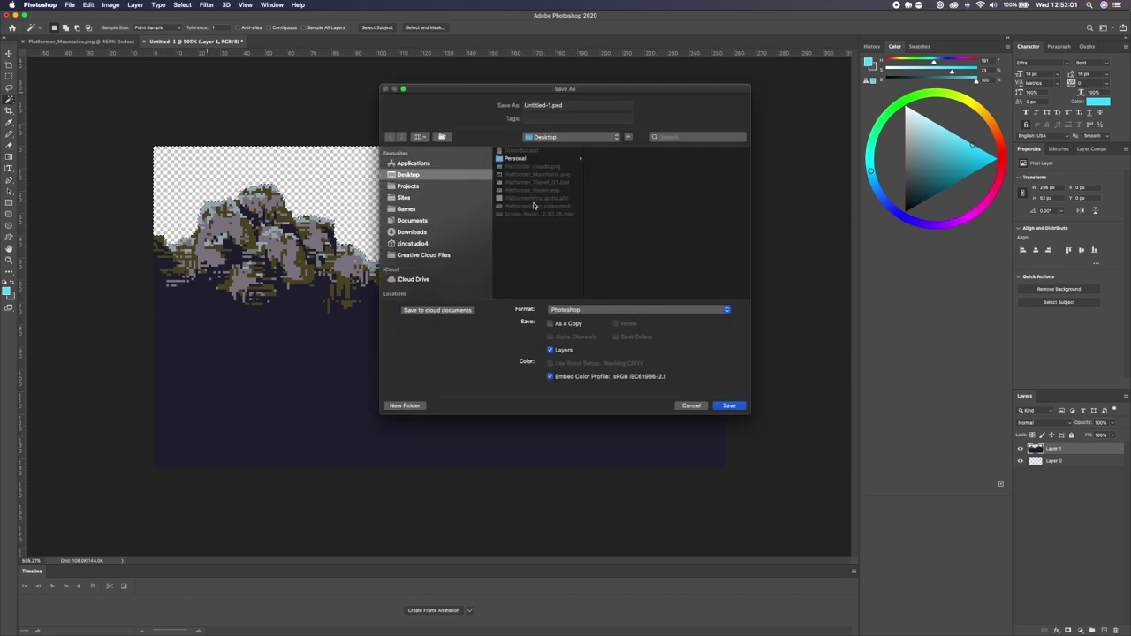
pyautogui.click(539, 175)
pyautogui.click(728, 406)
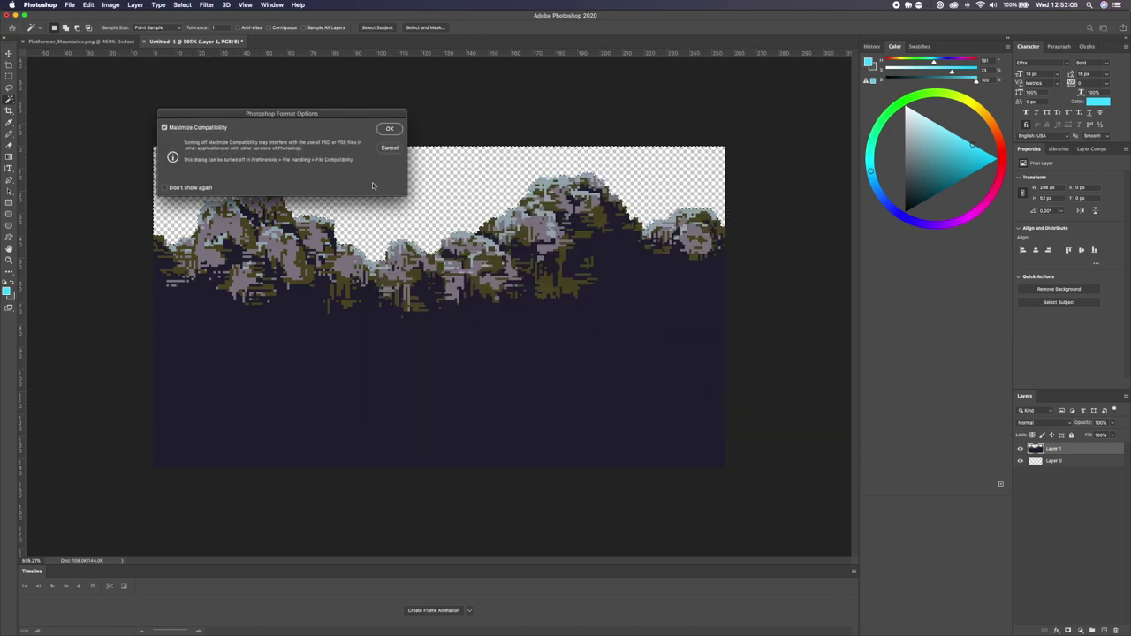
pyautogui.click(389, 130)
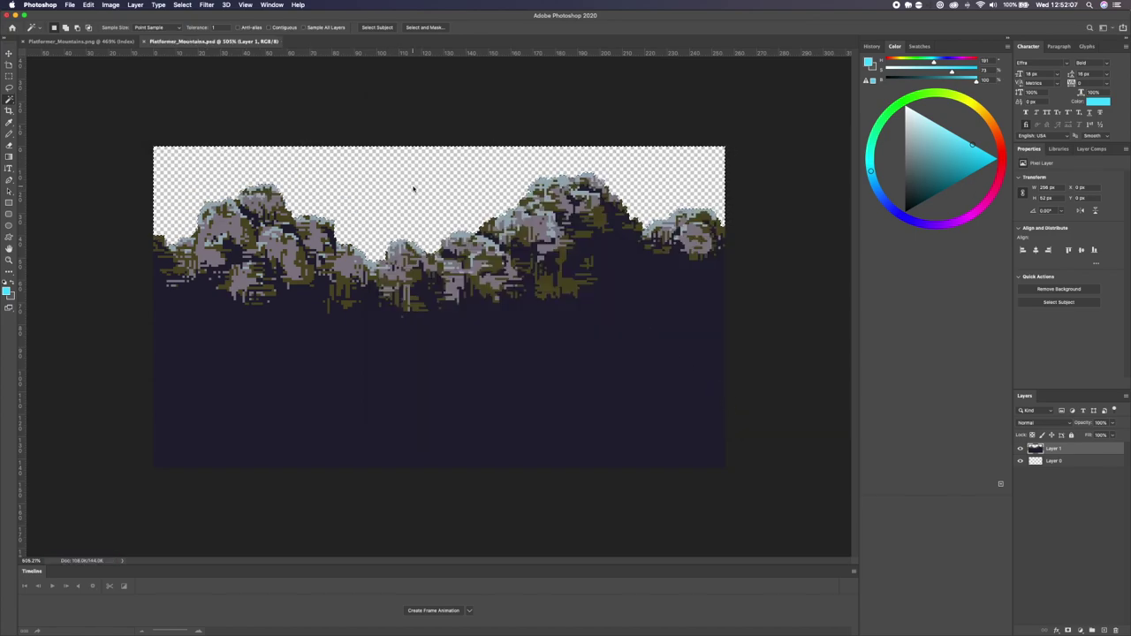
# - Close Photoshop, import Platformer_Mountains.psd into Unity's Sprites folder, and place the sprite on the ground beside the raised grass block
pyautogui.press('super+q')
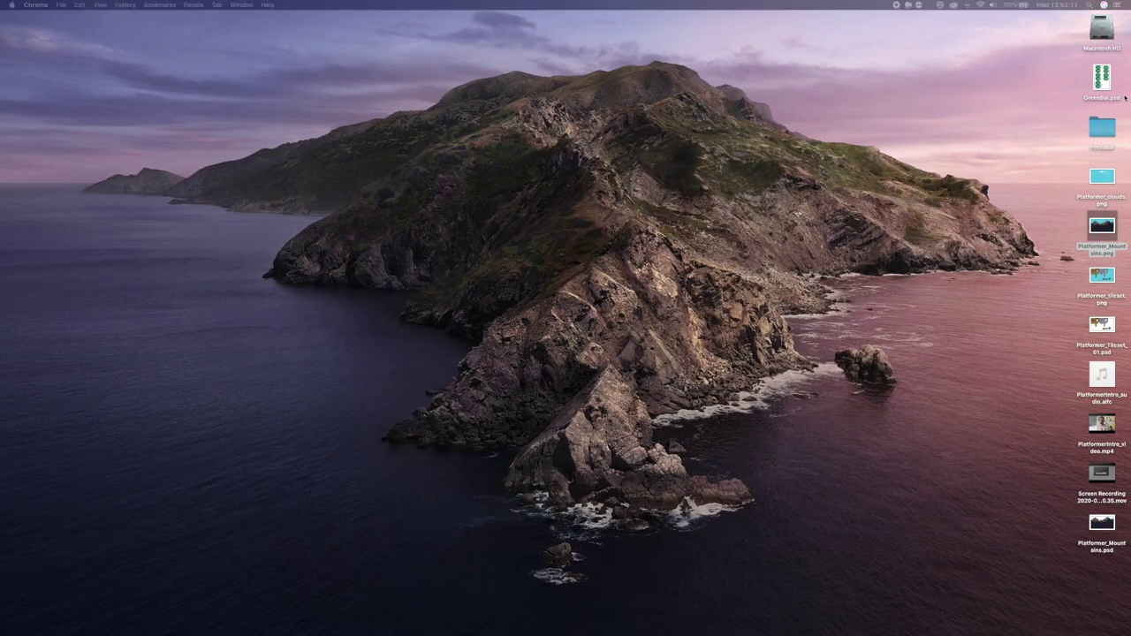
pyautogui.moveTo(1102, 534); pyautogui.dragTo(55, 470)
pyautogui.hotkey('ctrl', 'Right')
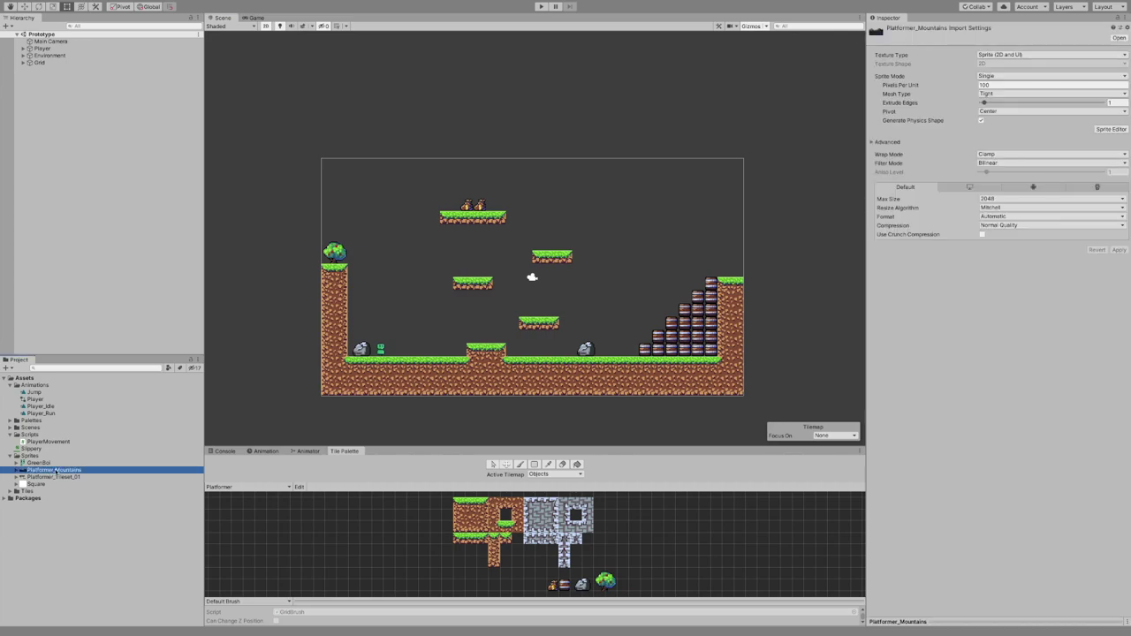
pyautogui.moveTo(48, 470); pyautogui.dragTo(497, 318)
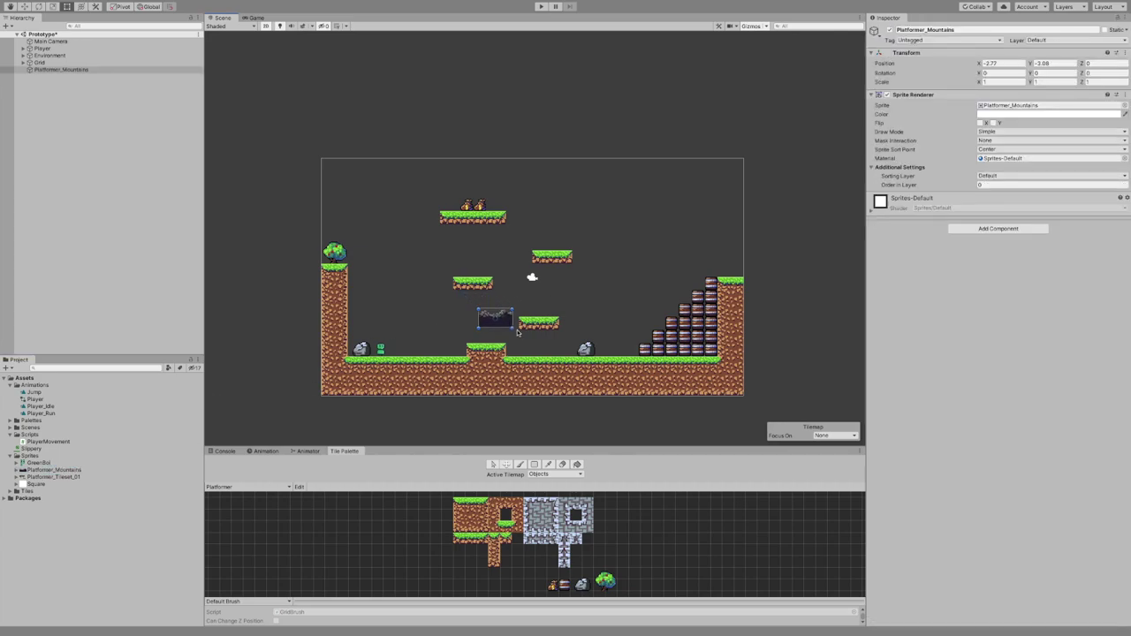
pyautogui.moveTo(512, 330); pyautogui.dragTo(459, 352)
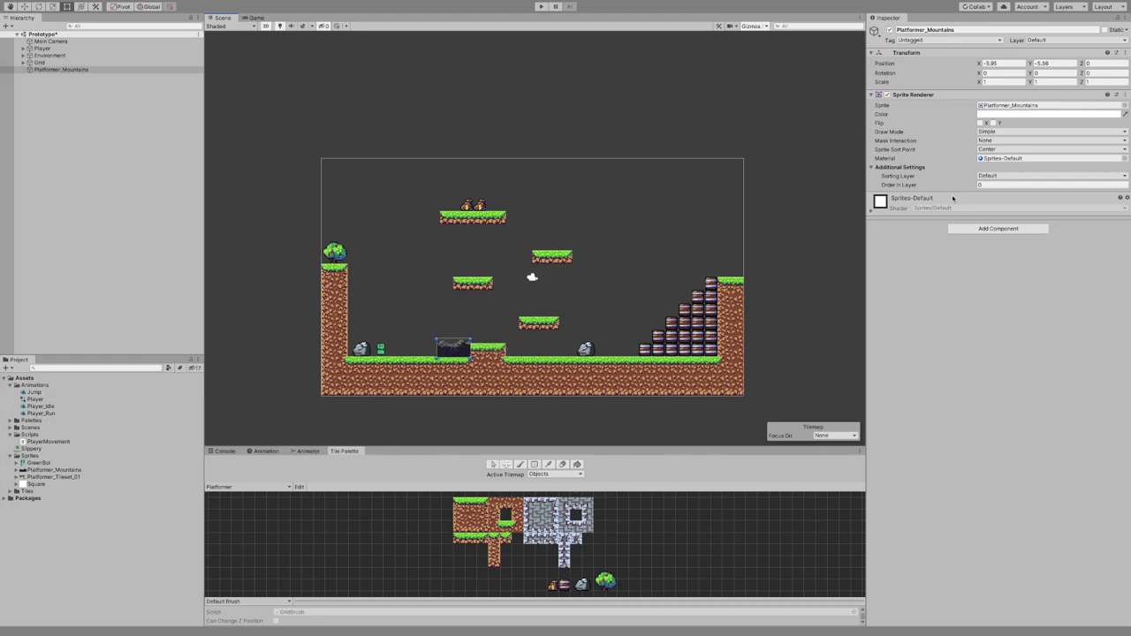
# - Create a sorting layer named Background01, order it before Default, and save the scene
pyautogui.click(1006, 168)
pyautogui.click(1006, 168)
pyautogui.click(1006, 176)
pyautogui.click(1005, 190)
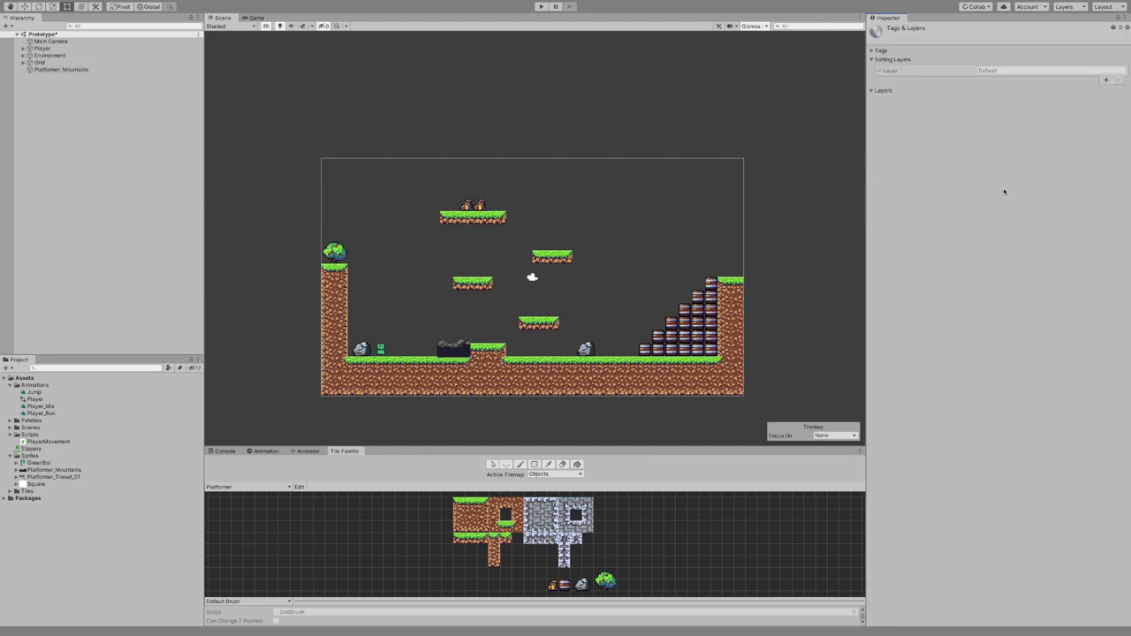
pyautogui.click(1106, 81)
pyautogui.click(1045, 78)
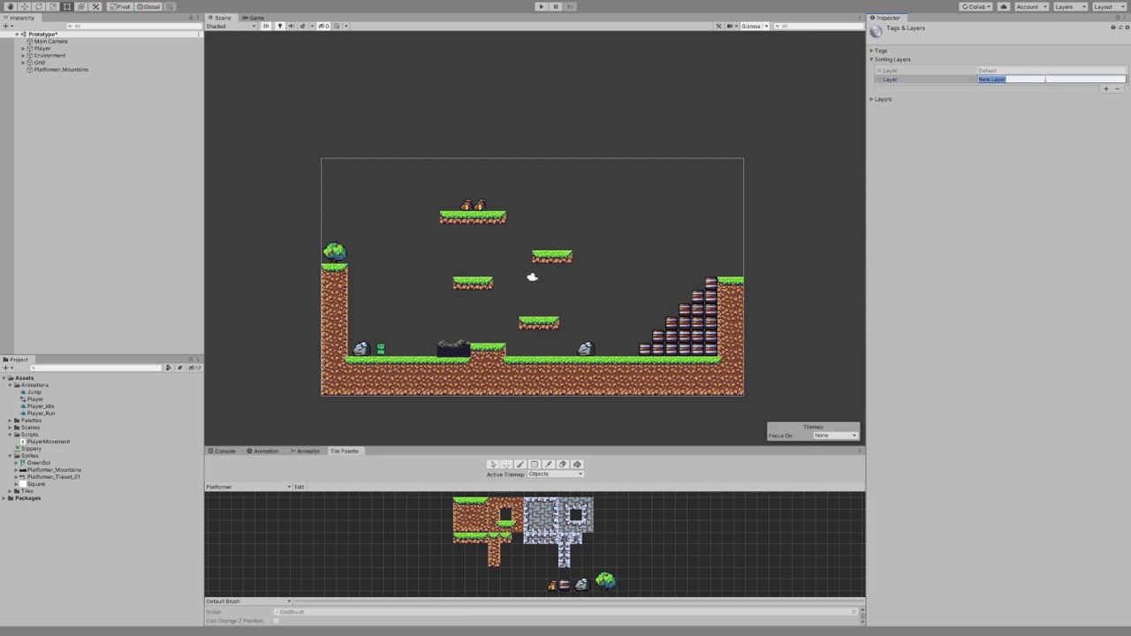
pyautogui.write('Background01')
pyautogui.moveTo(900, 79); pyautogui.dragTo(900, 69)
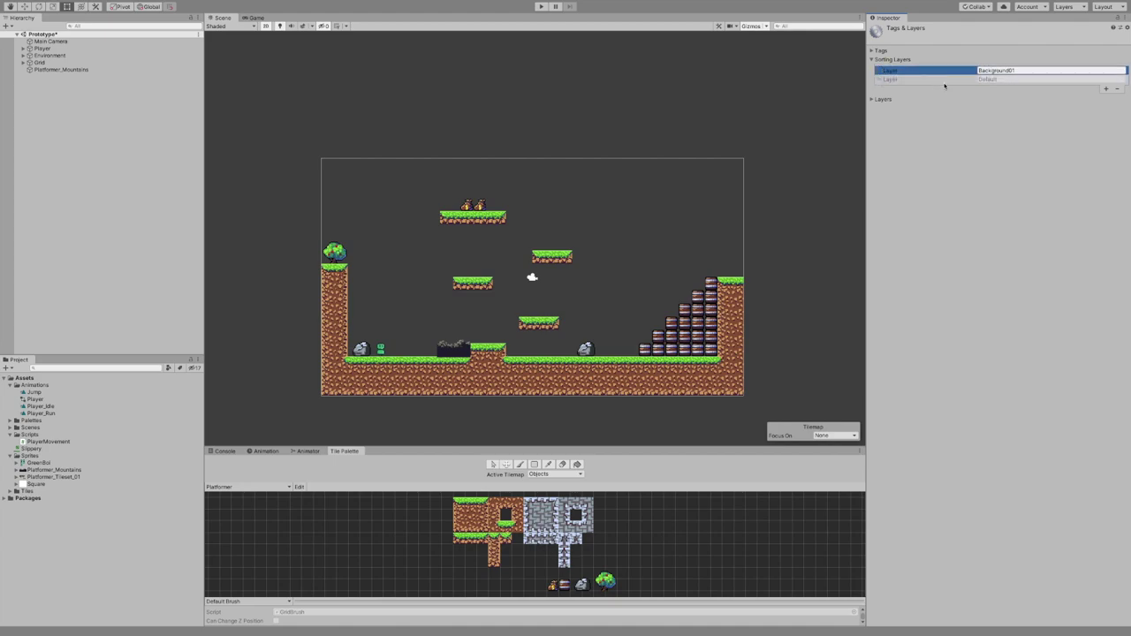
pyautogui.hotkey('ctrl', 's')
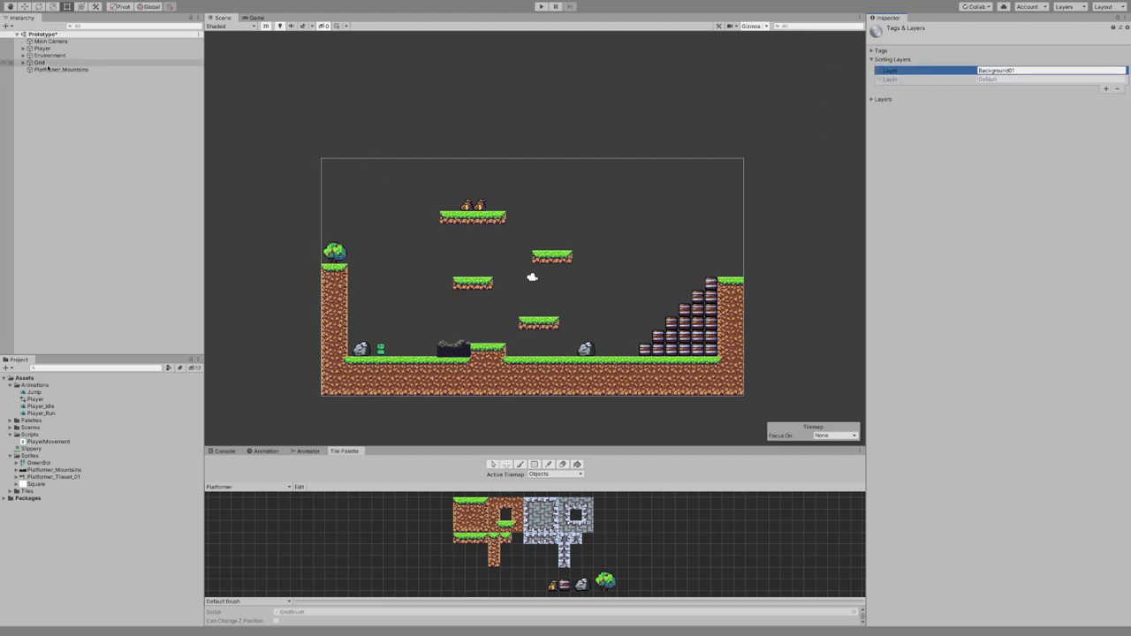
# - Assign the Platformer_Mountains object to the Background01 sorting layer and reposition it just beside the player
pyautogui.click(62, 69)
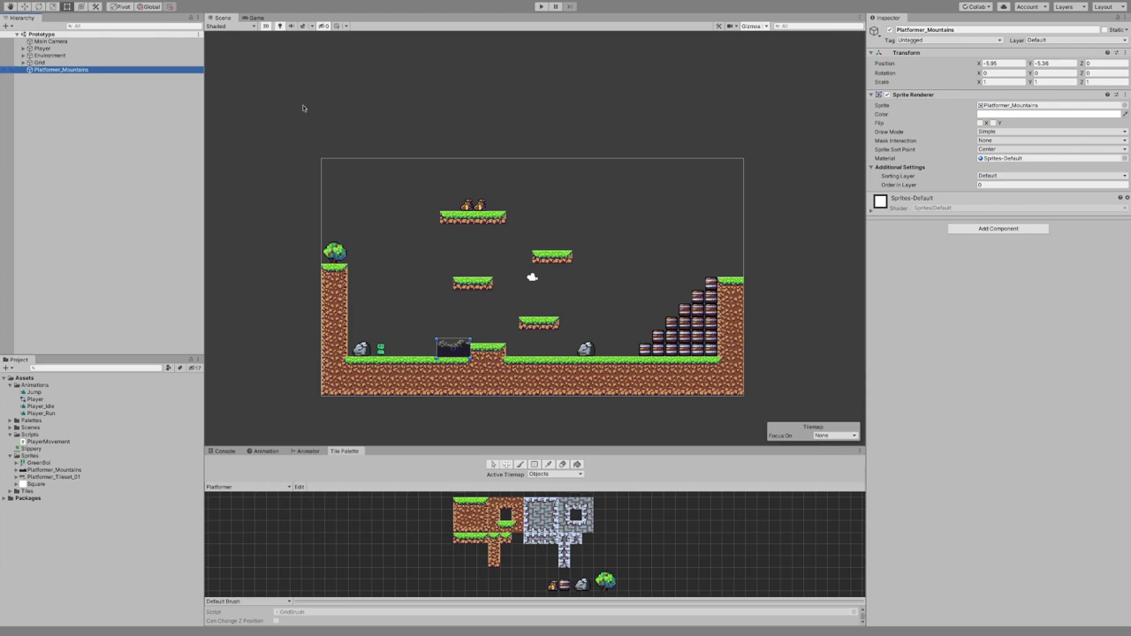
pyautogui.click(1052, 176)
pyautogui.press('Return')
pyautogui.moveTo(456, 347); pyautogui.dragTo(670, 228)
pyautogui.hotkey('ctrl', 'z')
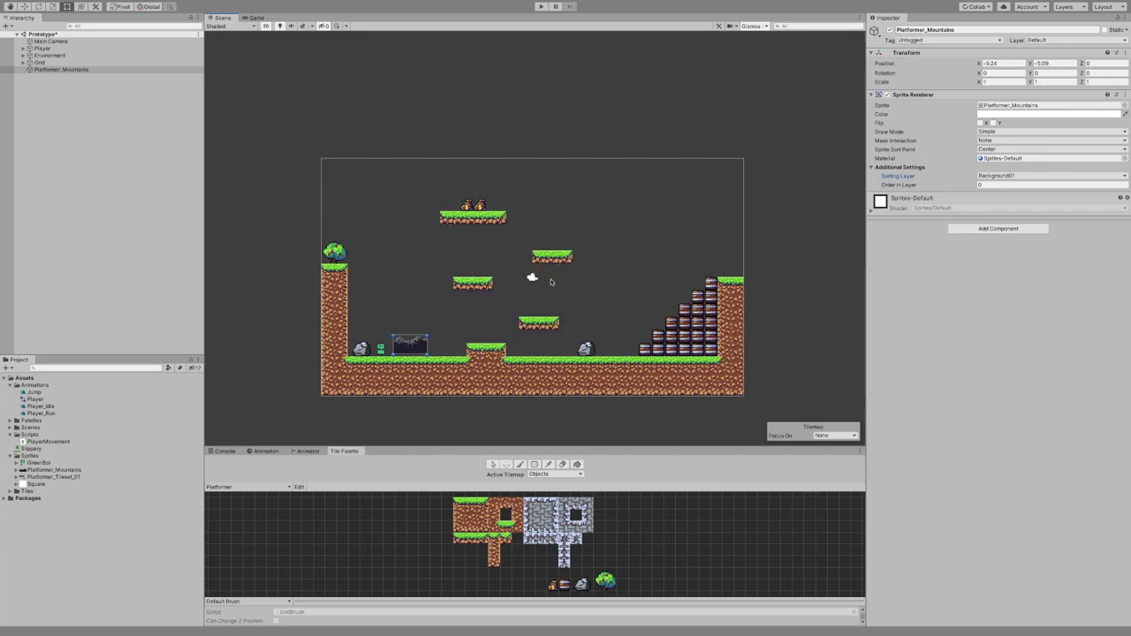
pyautogui.click(63, 69)
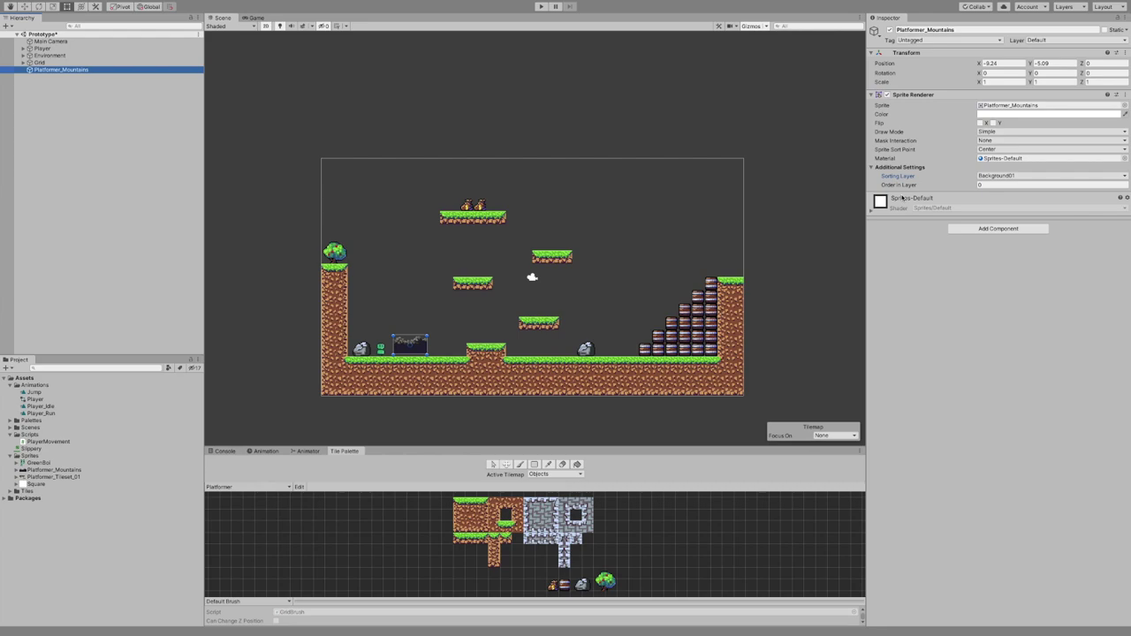
# - Set the Platformer_Mountains import to no compression, Point (no filter) and 16 pixels per unit, and apply the settings
pyautogui.click(64, 470)
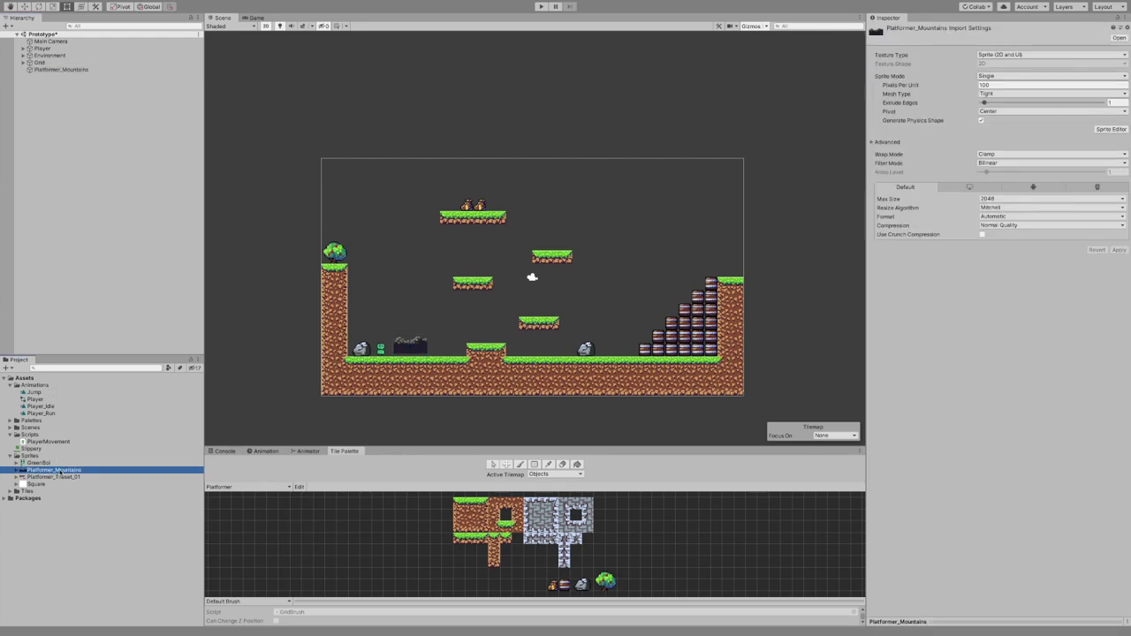
pyautogui.click(1050, 224)
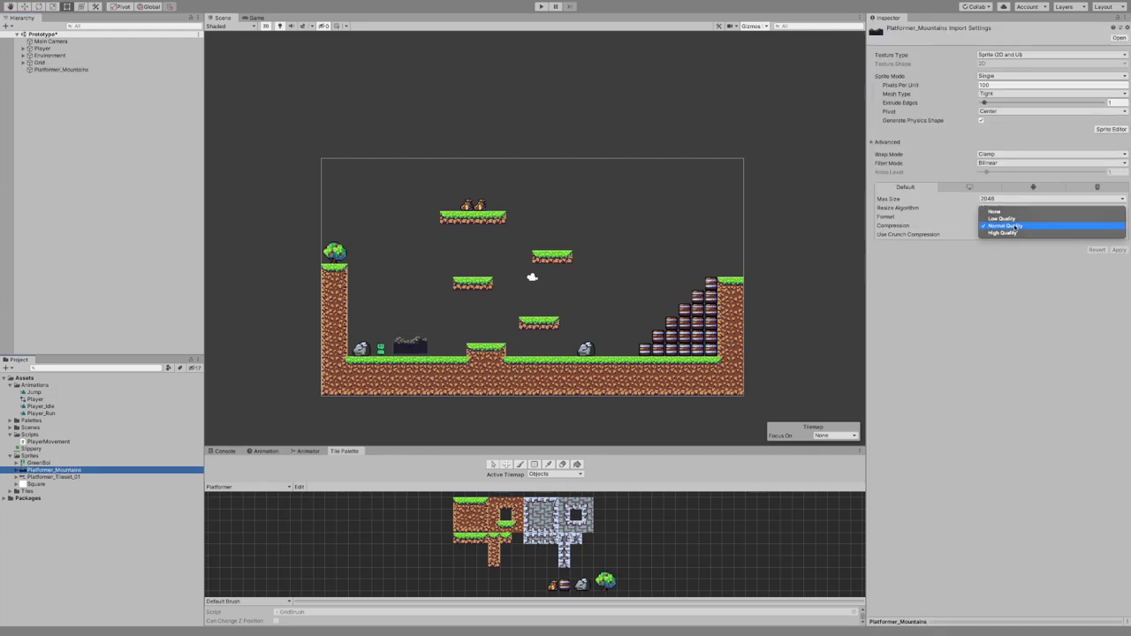
pyautogui.click(1014, 213)
pyautogui.click(1005, 164)
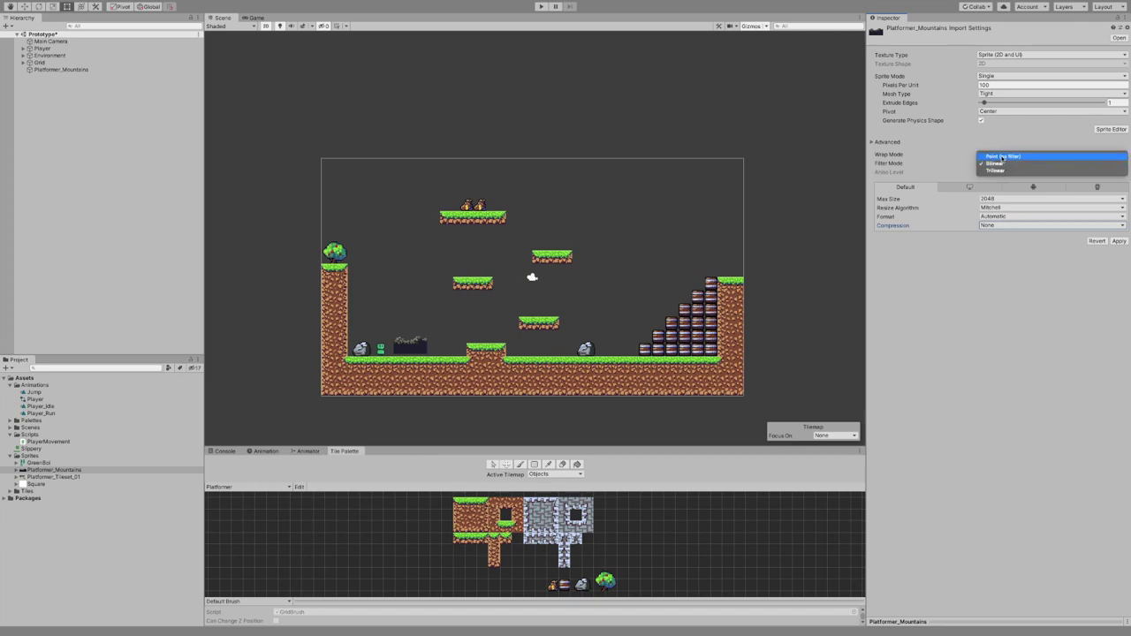
pyautogui.click(1004, 156)
pyautogui.click(995, 84)
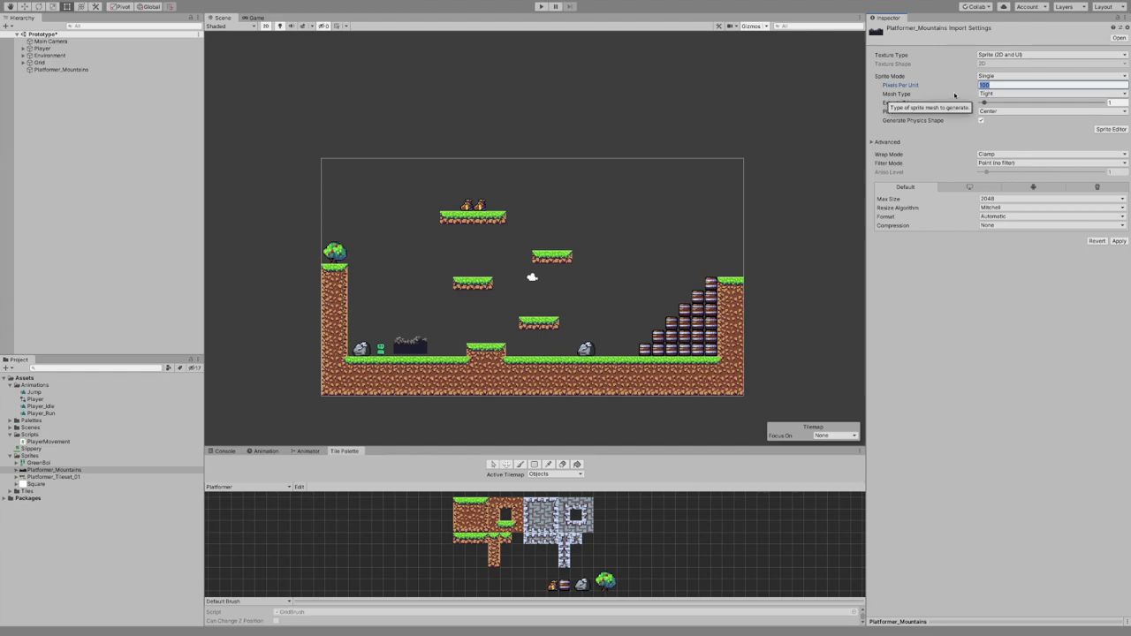
pyautogui.write('16')
pyautogui.click(1118, 241)
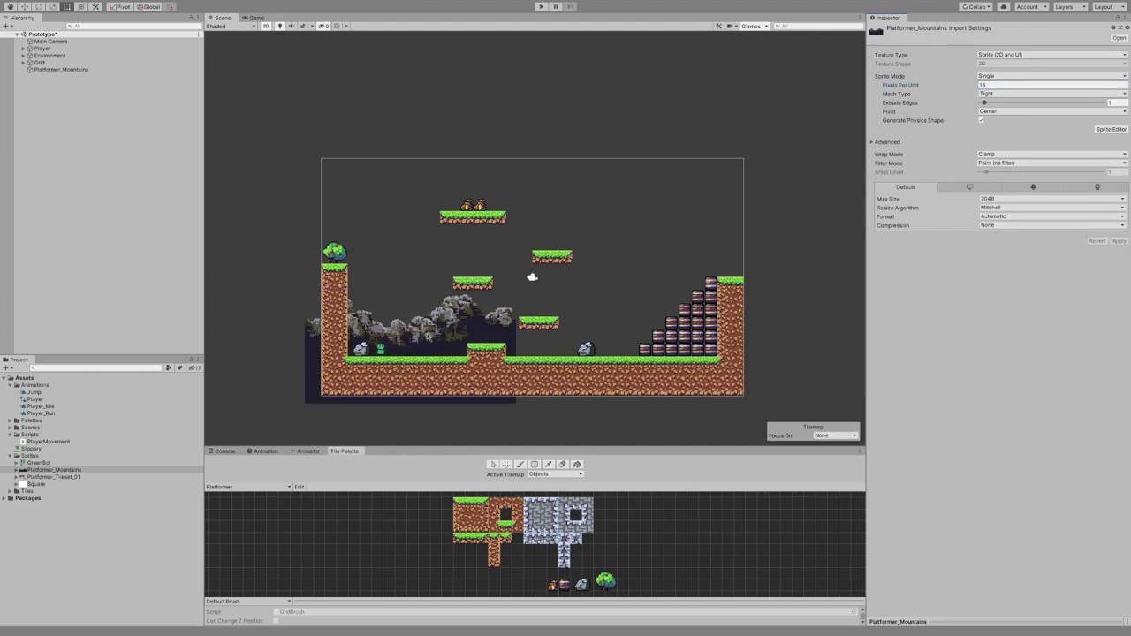
# - Position the mountains sprite behind the left half of the level at X -8 and Y -5, trying Y -4.5 first
pyautogui.moveTo(433, 334)
pyautogui.mouseDown()
pyautogui.moveTo(480, 300)
pyautogui.moveTo(452, 320)
pyautogui.moveTo(447, 298)
pyautogui.moveTo(443, 345)
pyautogui.mouseUp()
pyautogui.click(1004, 64)
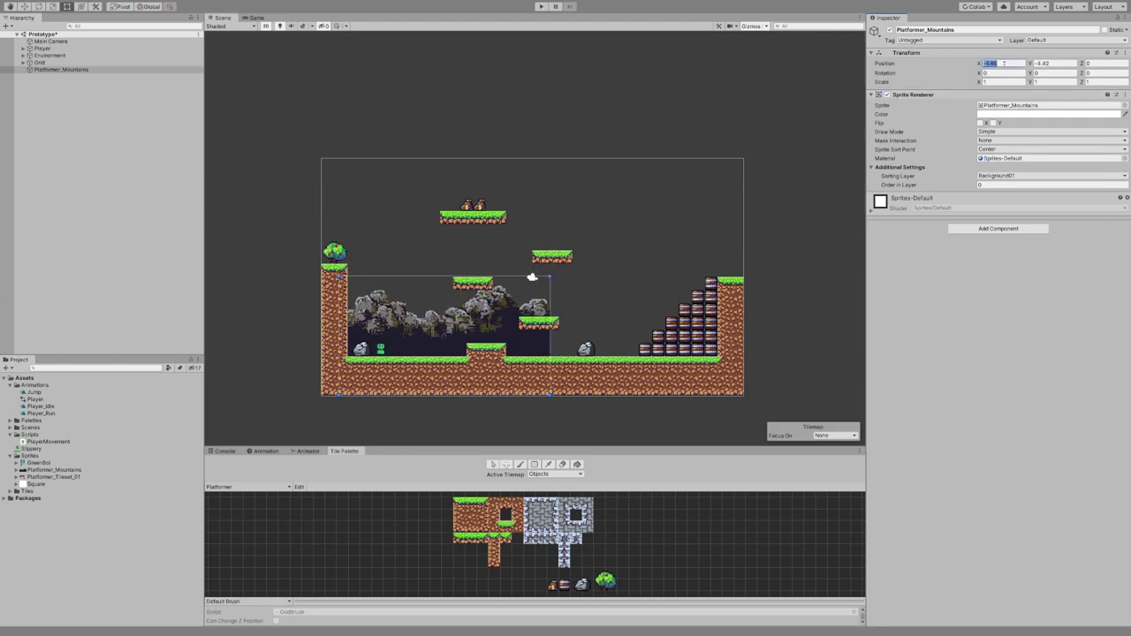
pyautogui.write('-8')
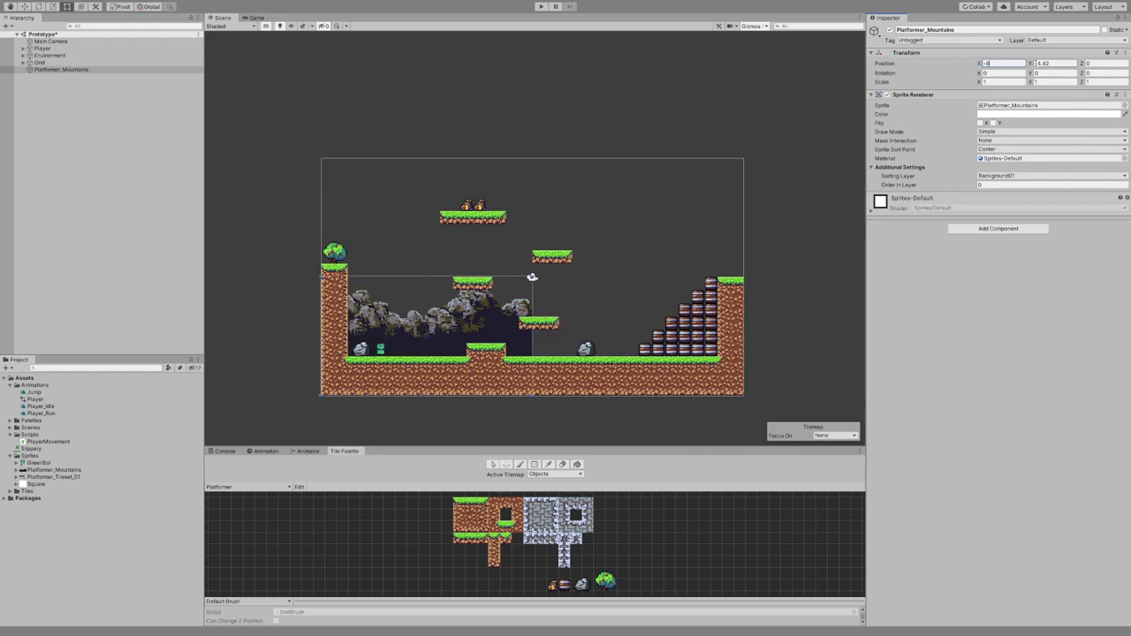
pyautogui.click(1058, 63)
pyautogui.write('-4')
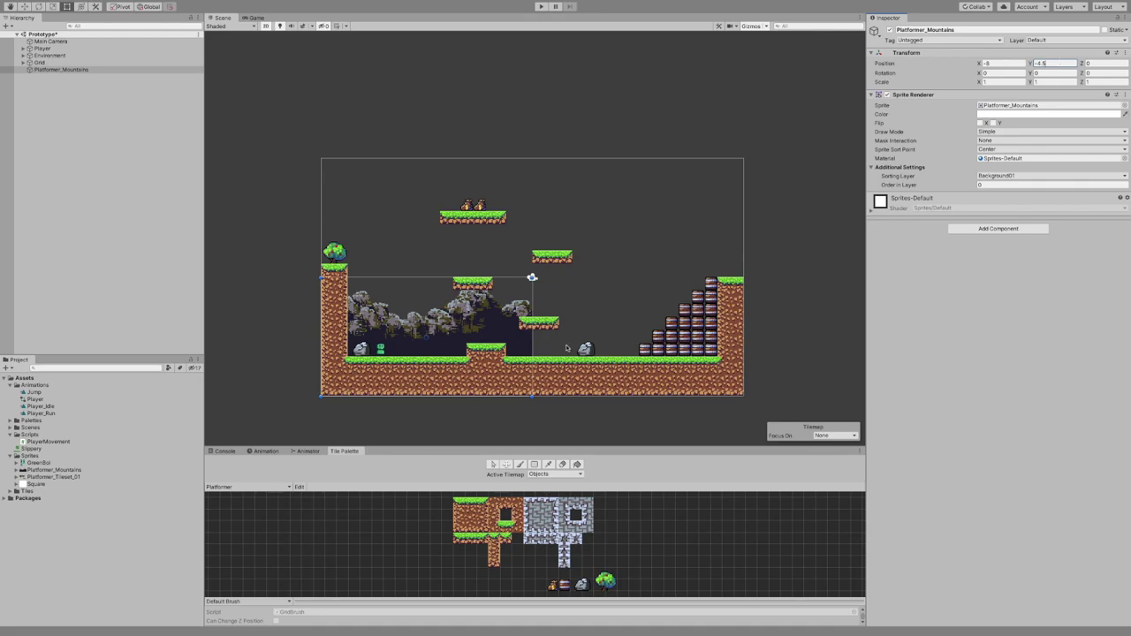
pyautogui.scroll(4, 481, 342)
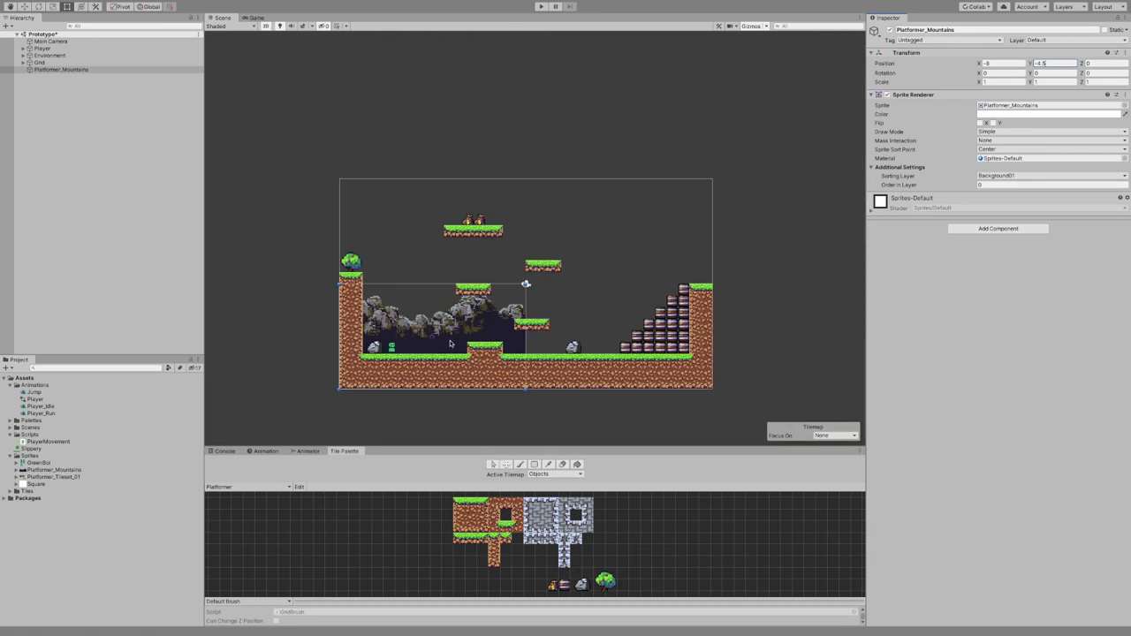
pyautogui.doubleClick(1061, 63)
pyautogui.write('-5')
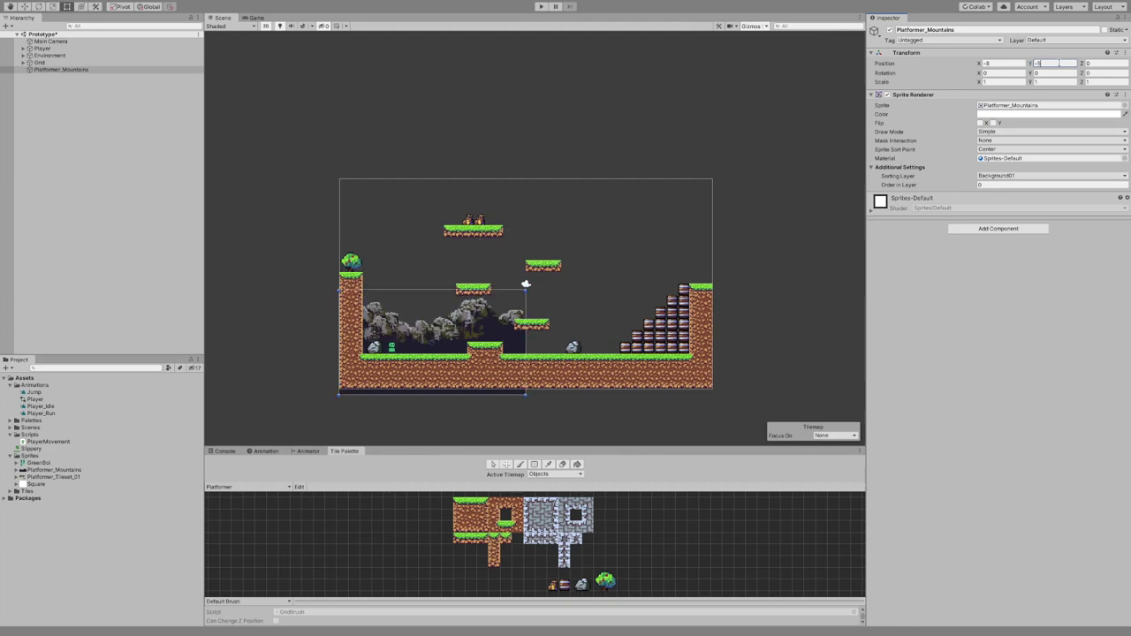
# - Move the Platformer_Mountains object into the Environment group and rename it Background
pyautogui.click(48, 70)
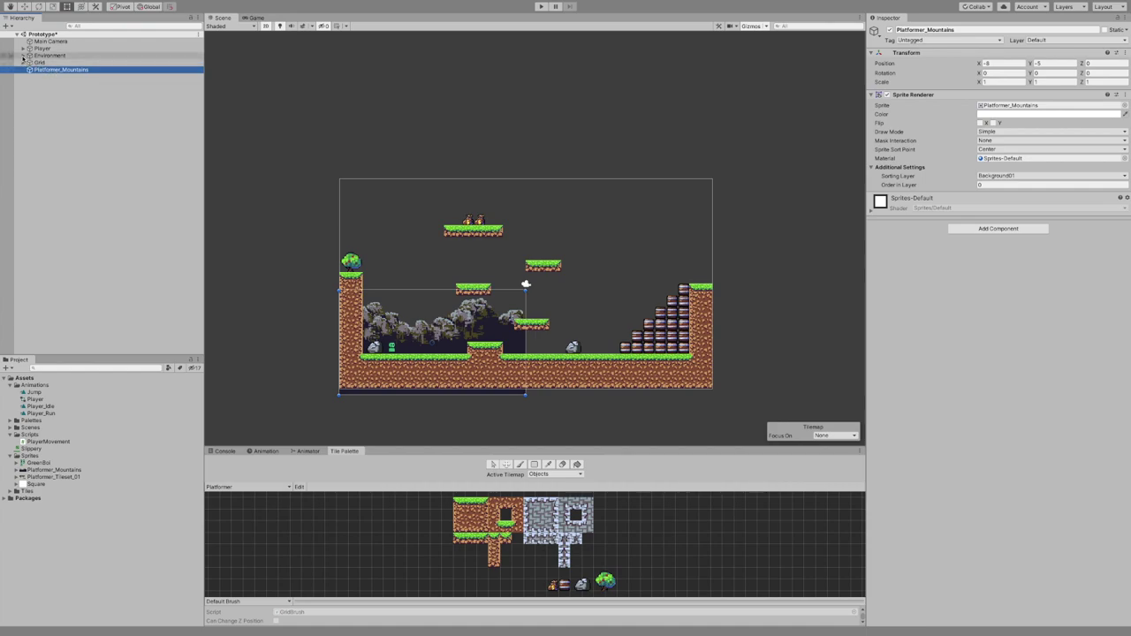
pyautogui.moveTo(23, 59); pyautogui.dragTo(27, 57)
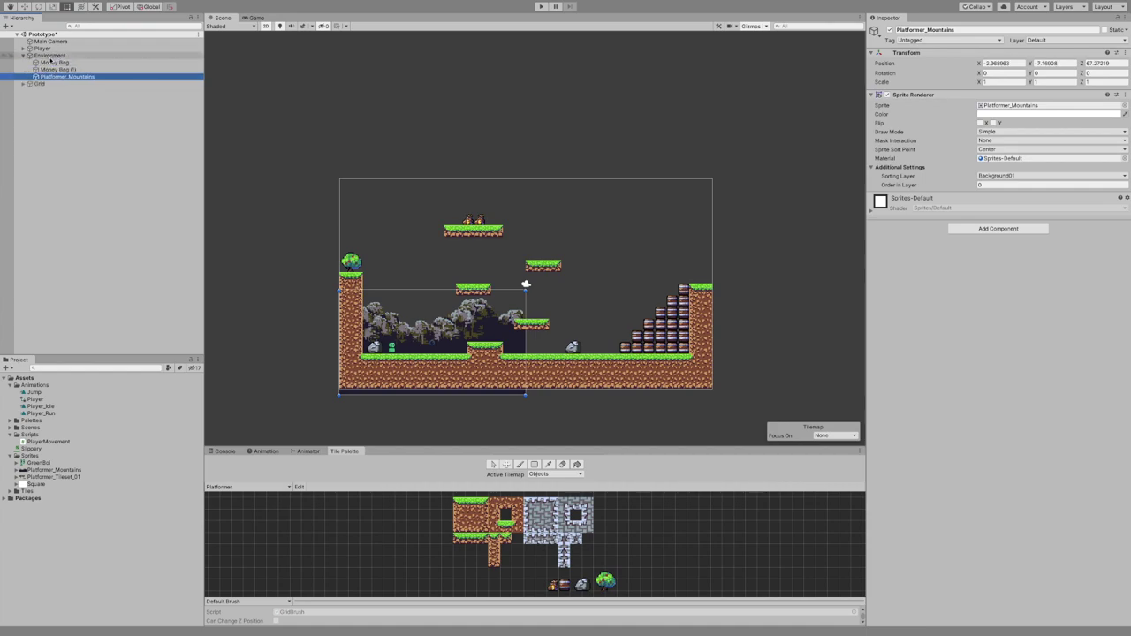
pyautogui.press('F2')
pyautogui.write('backgrou')
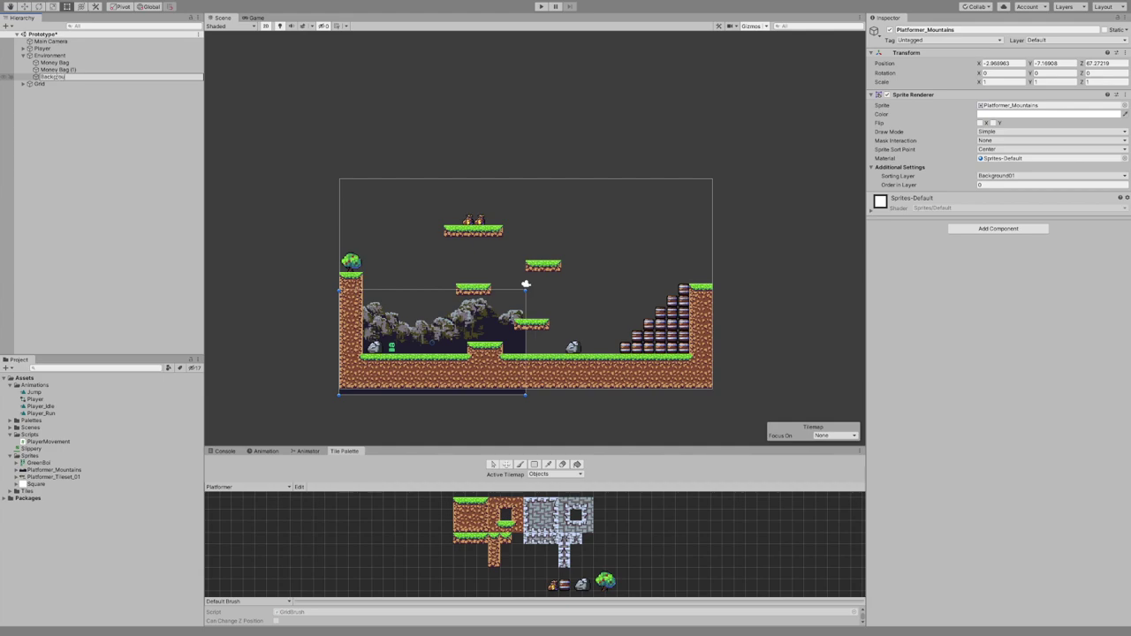
pyautogui.write('nd')
pyautogui.press('Return')
# - Duplicate the Background object inside the Environment group and open the copy's X position for editing
pyautogui.hotkey('ctrl', 'd')
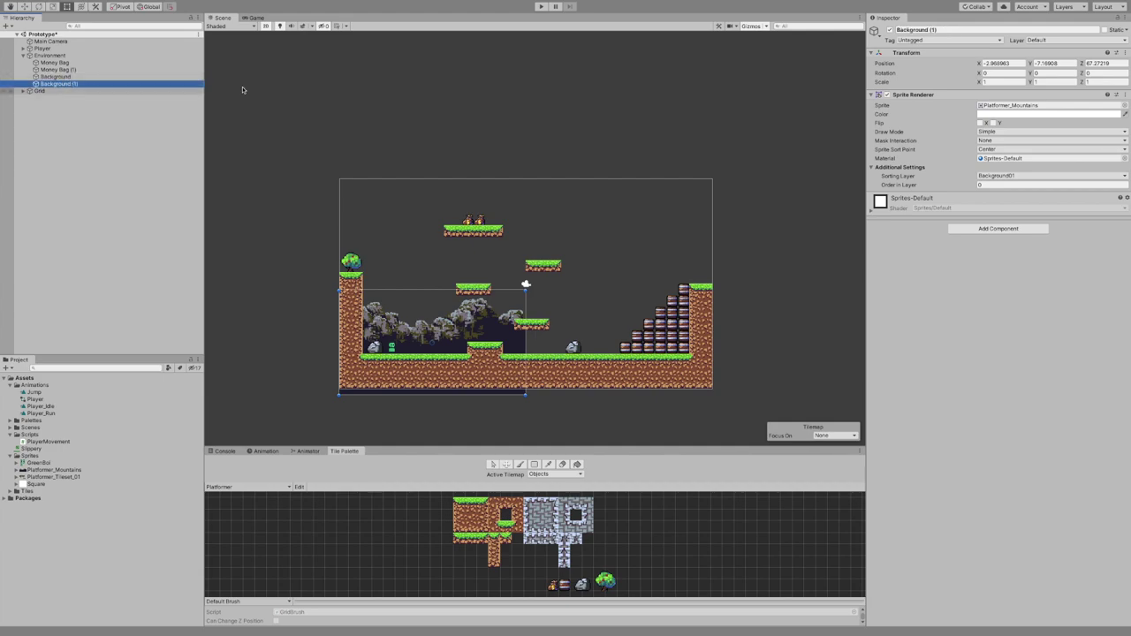
pyautogui.click(1001, 64)
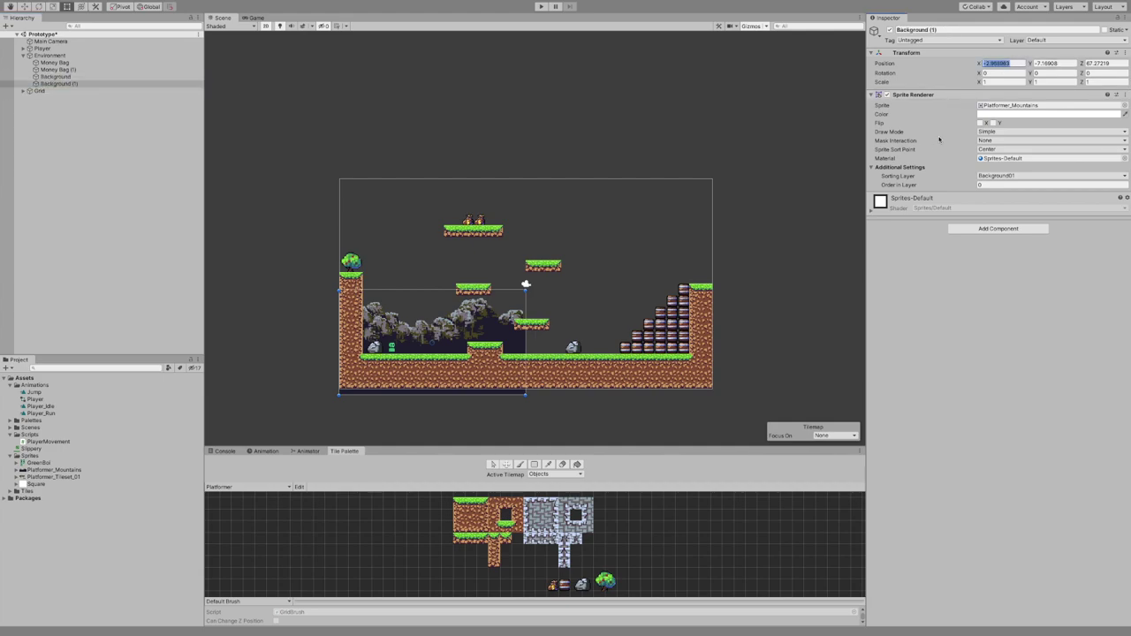
# - Try resetting the Environment group's position with its children still inside, and undo it
pyautogui.click(71, 57)
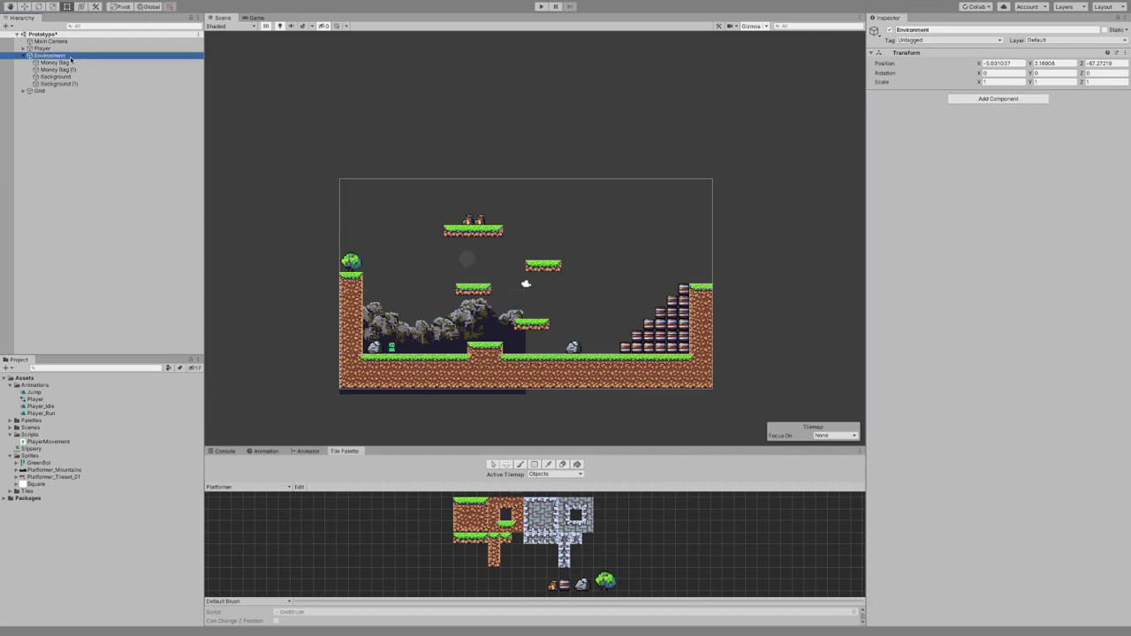
pyautogui.rightClick(943, 63)
pyautogui.click(939, 67)
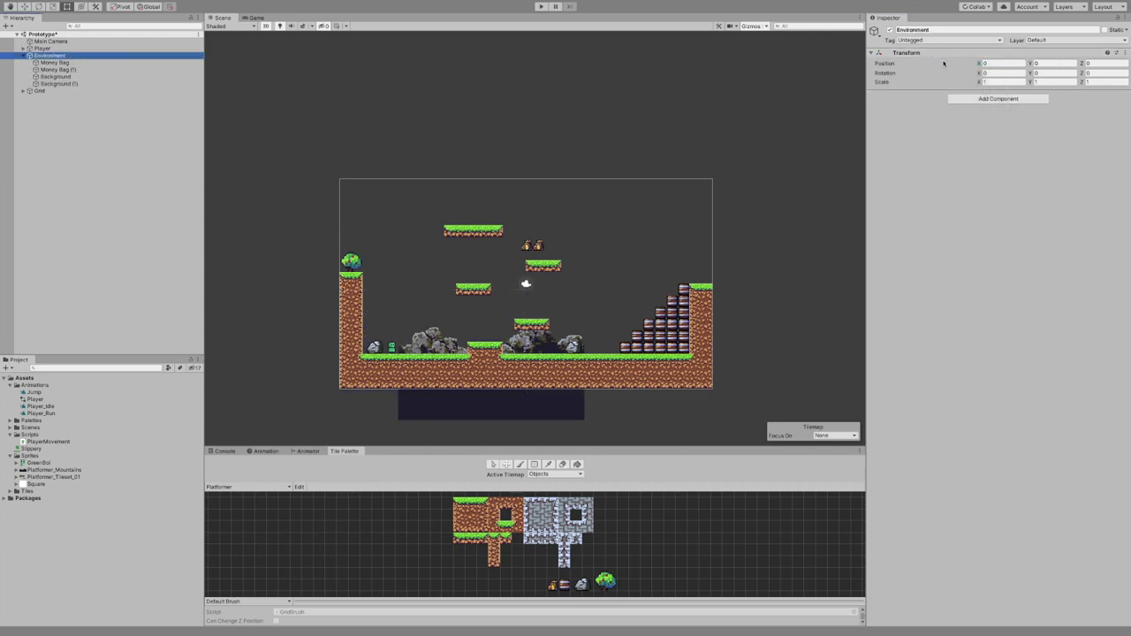
pyautogui.hotkey('ctrl', 'z')
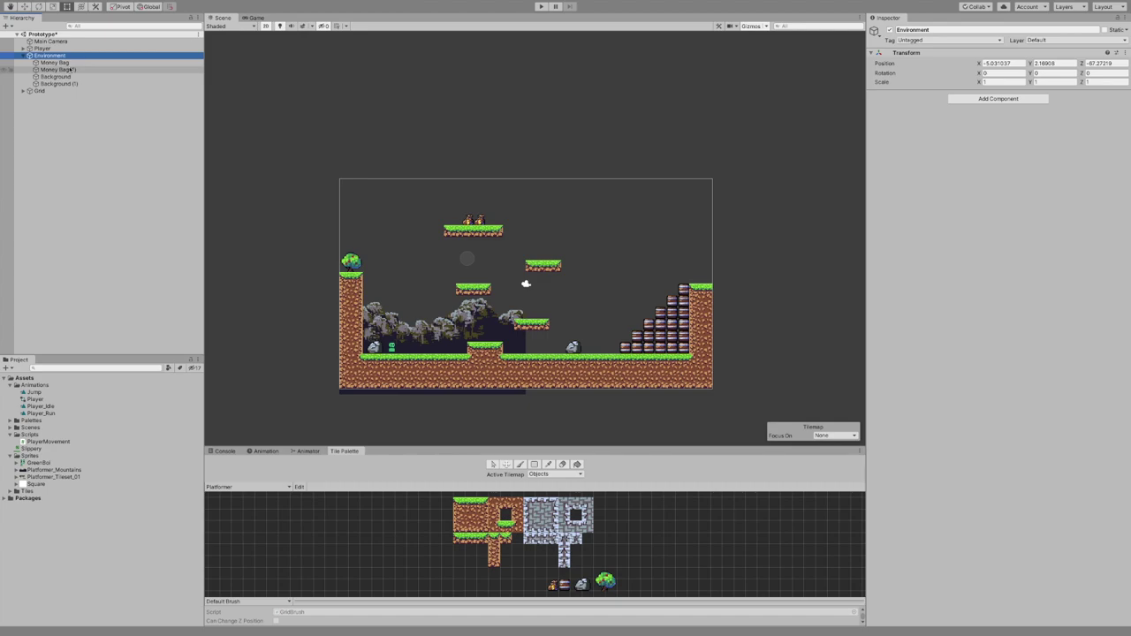
# - Move both Money Bags and both Backgrounds out of the Environment group and reset Environment's position to 0, 0, 0
pyautogui.click(65, 63)
pyautogui.keyDown('shift'); pyautogui.click(67, 90); pyautogui.keyUp('shift')
pyautogui.moveTo(67, 89); pyautogui.dragTo(65, 122)
pyautogui.click(49, 54)
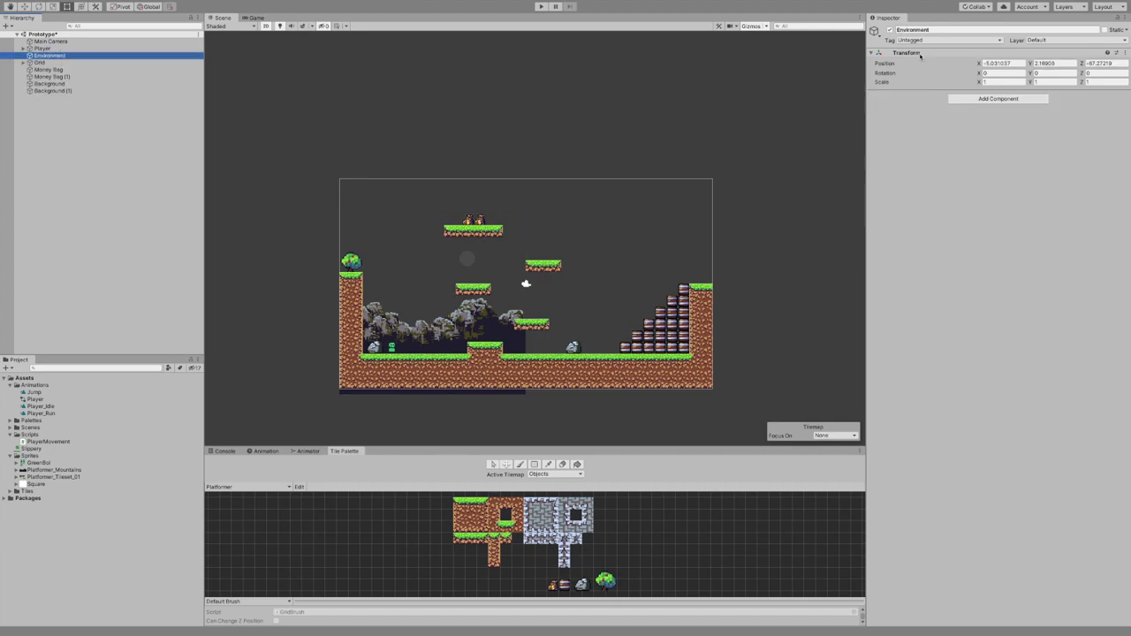
# - Move both Money Bags and both Backgrounds back into the Environment group
pyautogui.click(51, 69)
pyautogui.keyDown('shift'); pyautogui.click(53, 91); pyautogui.keyUp('shift')
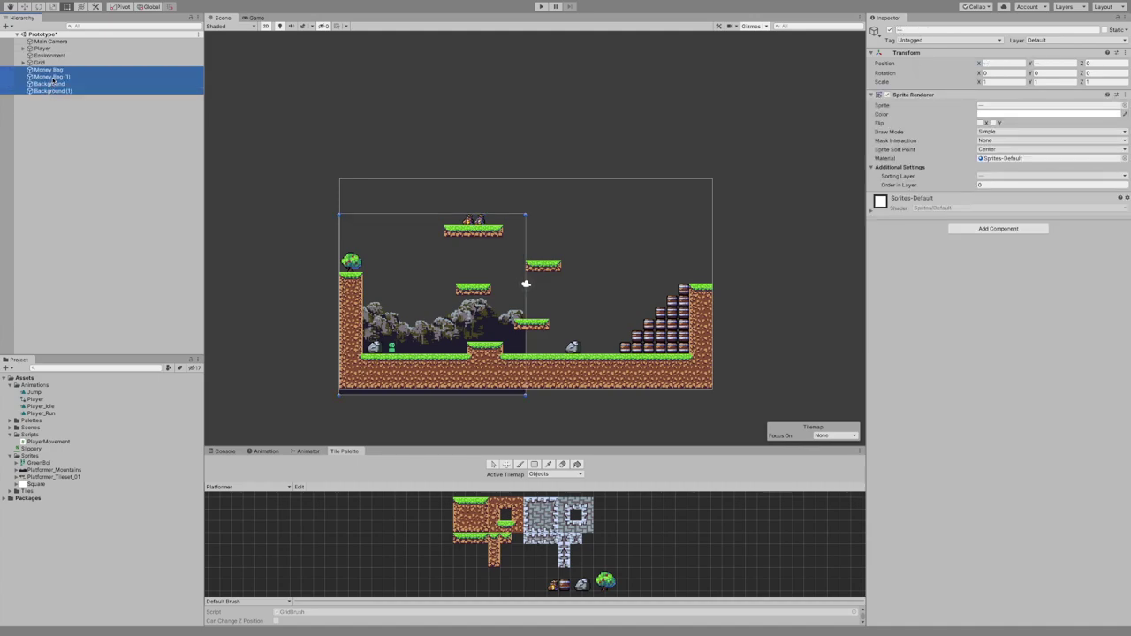
pyautogui.moveTo(49, 57); pyautogui.dragTo(46, 83)
# - Change the X position of Background (1) so it adjoins the first background and fills the level's right half, and preview the result in the Game view
pyautogui.click(69, 84)
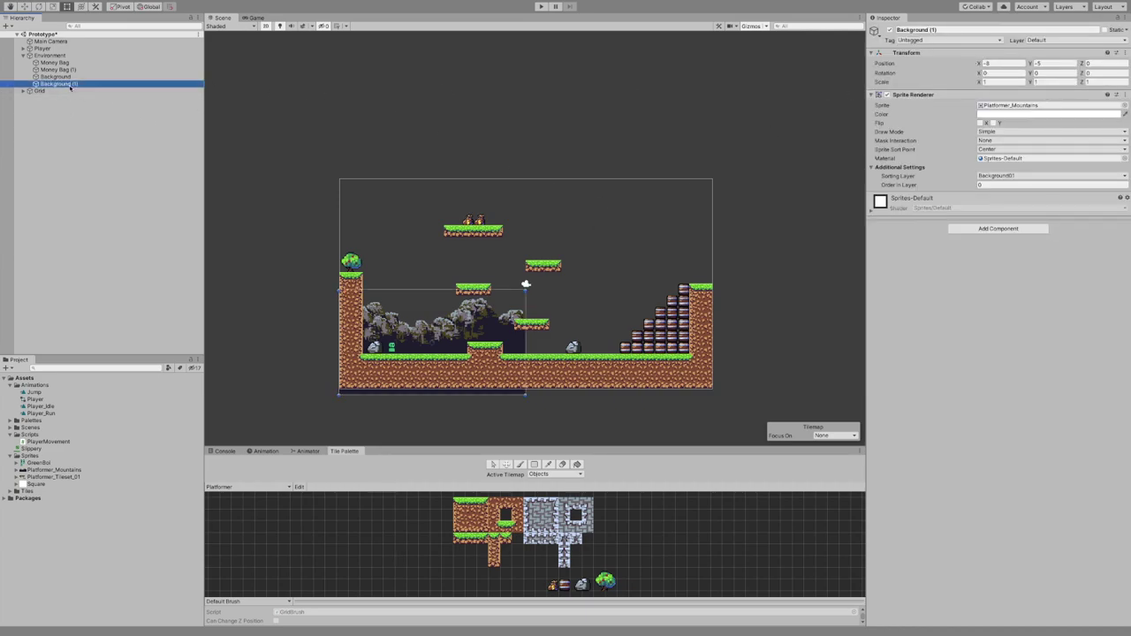
pyautogui.click(997, 63)
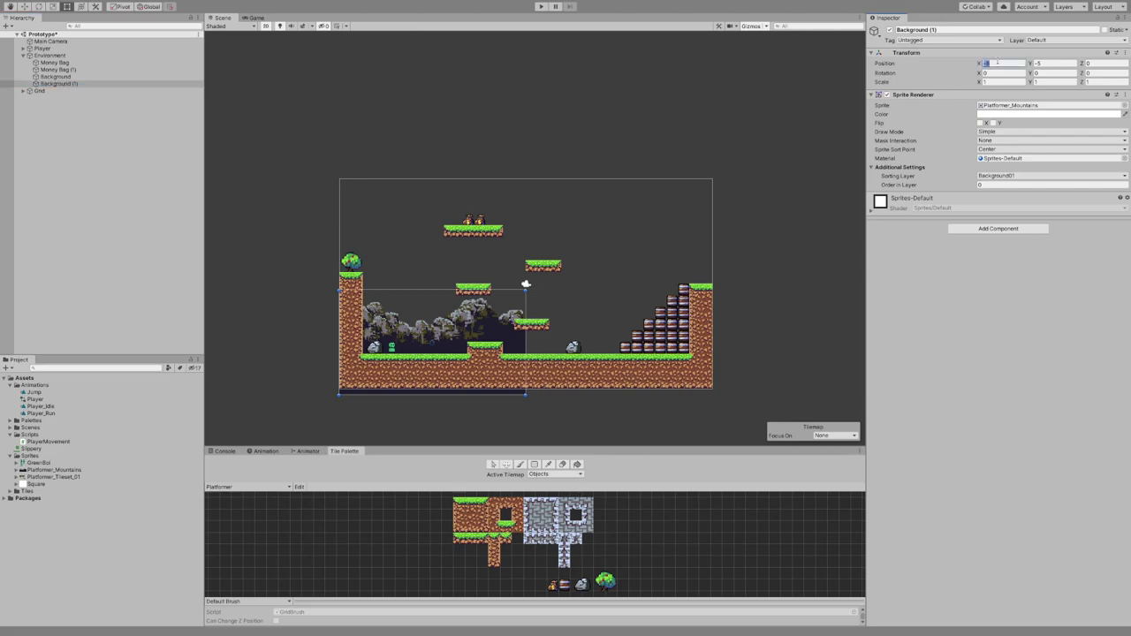
pyautogui.write('6')
pyautogui.scroll(5, 440, 338)
pyautogui.scroll(-4, 440, 338)
pyautogui.scroll(-1, 440, 337)
pyautogui.click(774, 285)
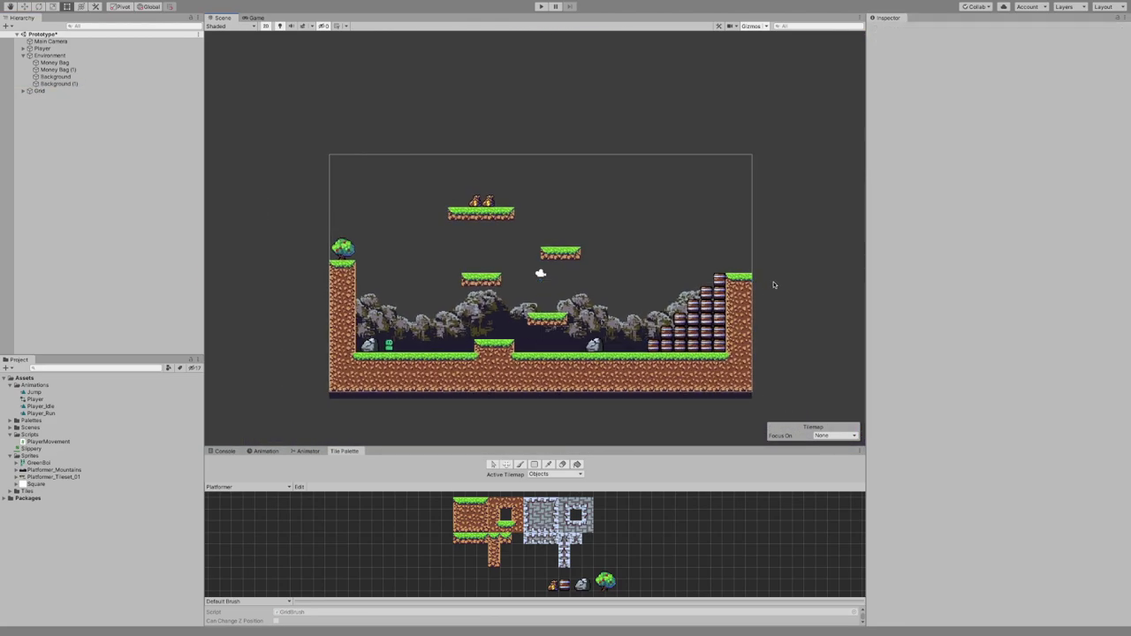
pyautogui.click(253, 18)
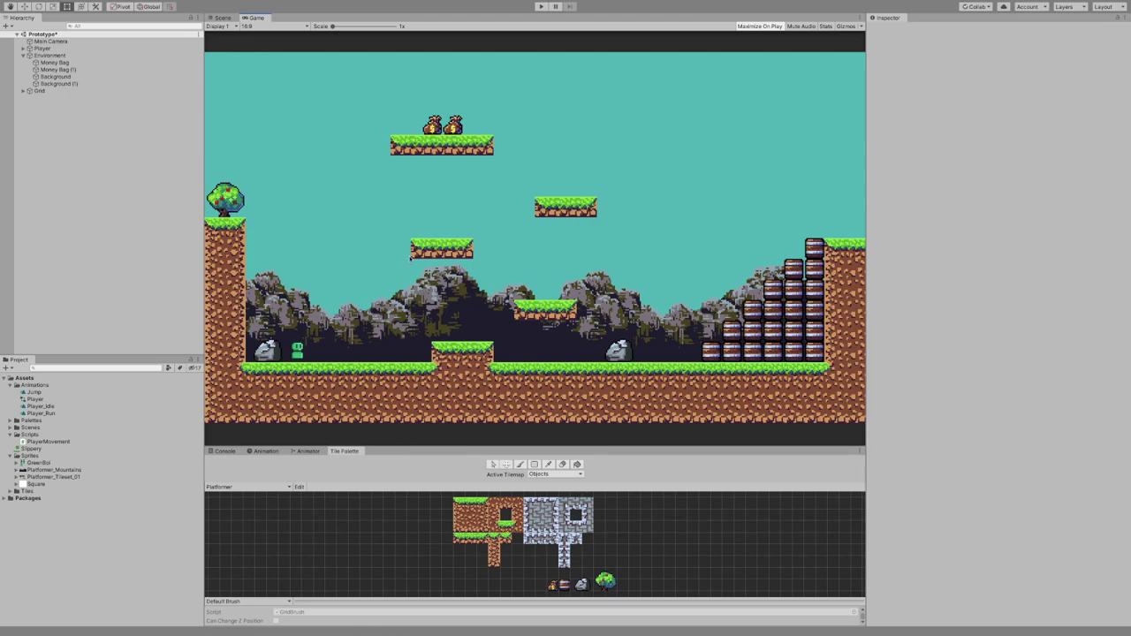
# - Set the Y position of both background objects to -5.5, trying -8, -7 and -6 first, and check the Game view
pyautogui.click(89, 84)
pyautogui.click(96, 76)
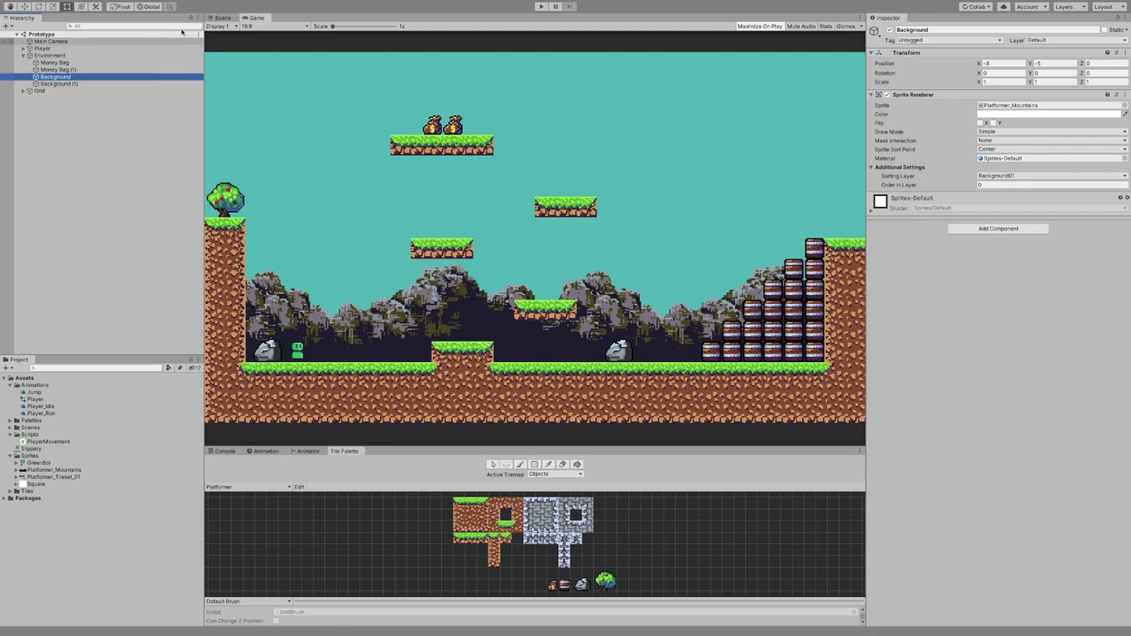
pyautogui.click(221, 18)
pyautogui.keyDown('shift'); pyautogui.click(80, 84); pyautogui.keyUp('shift')
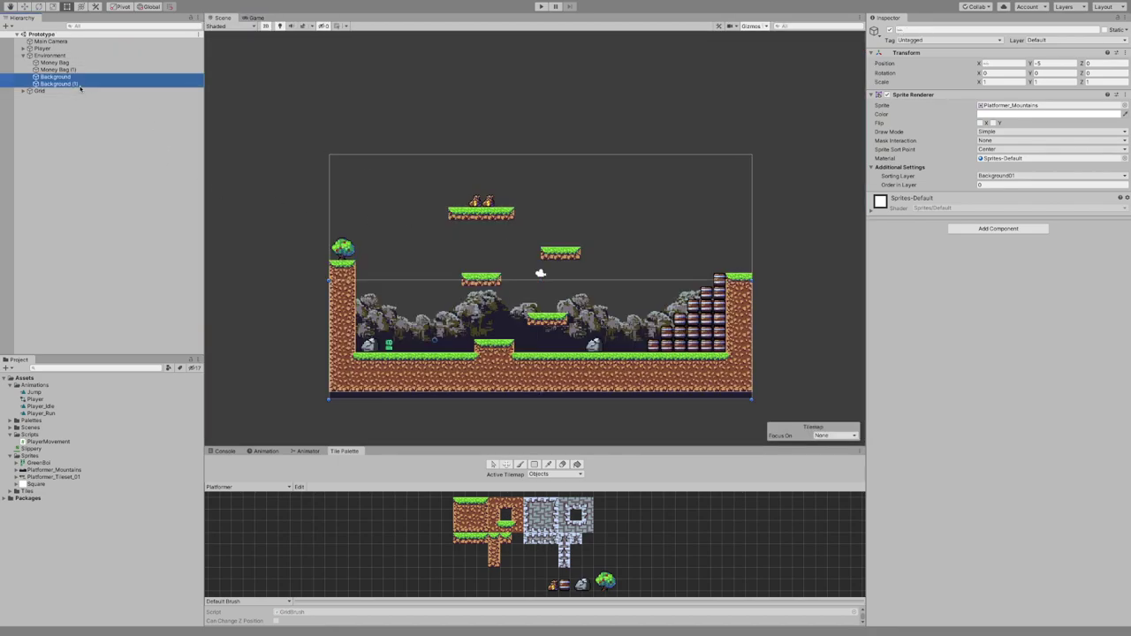
pyautogui.click(1050, 63)
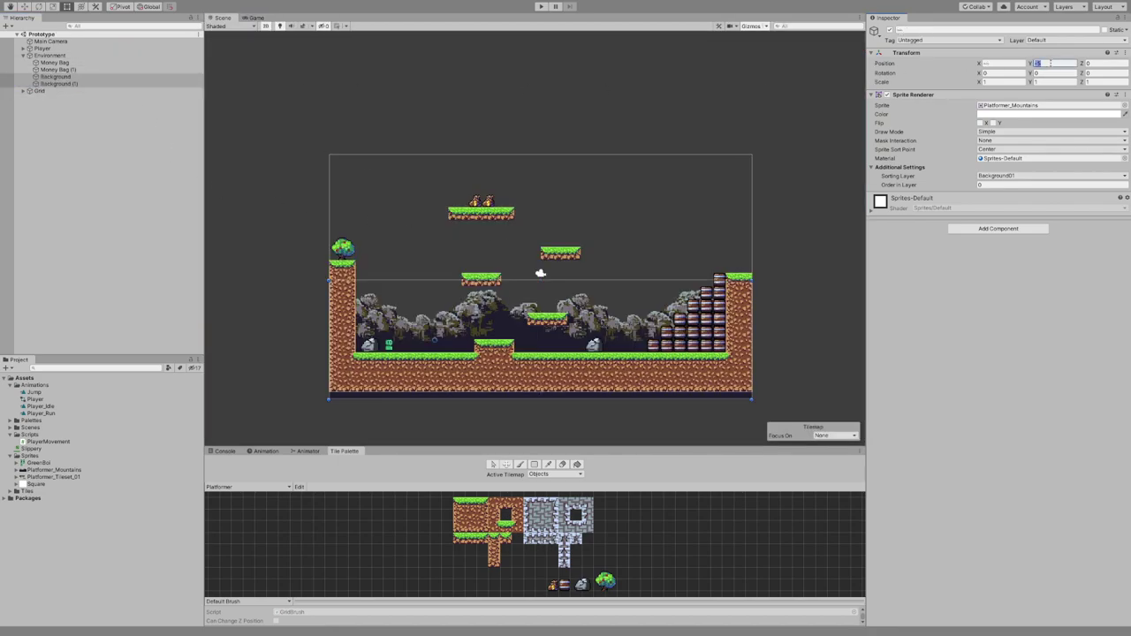
pyautogui.write('-3')
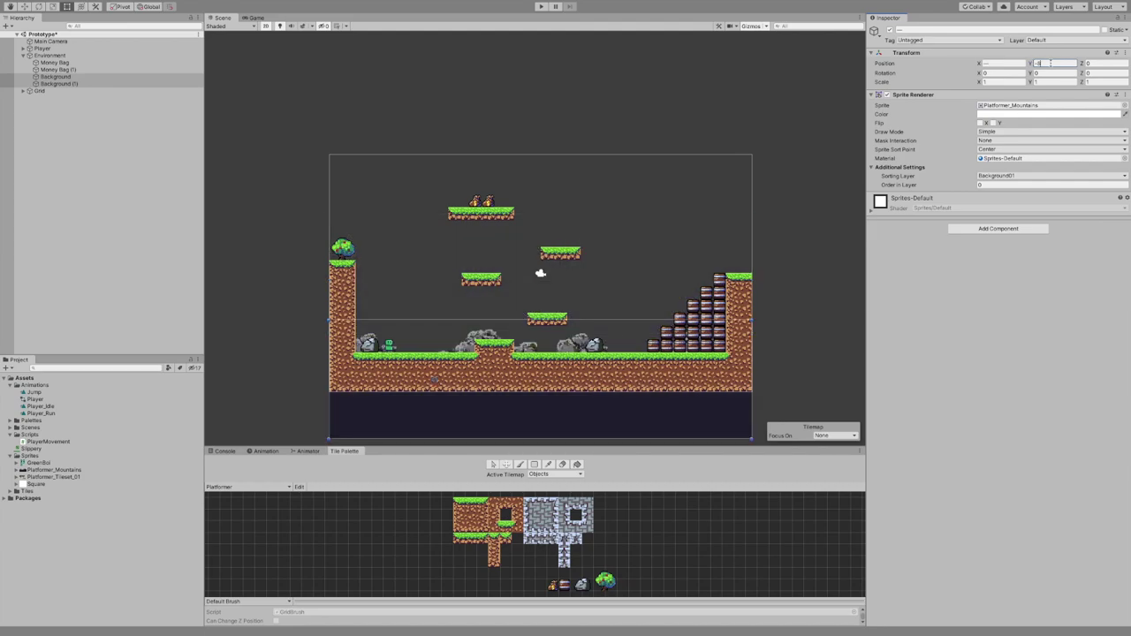
pyautogui.press('BackSpace')
pyautogui.write('7')
pyautogui.press('BackSpace')
pyautogui.write('6')
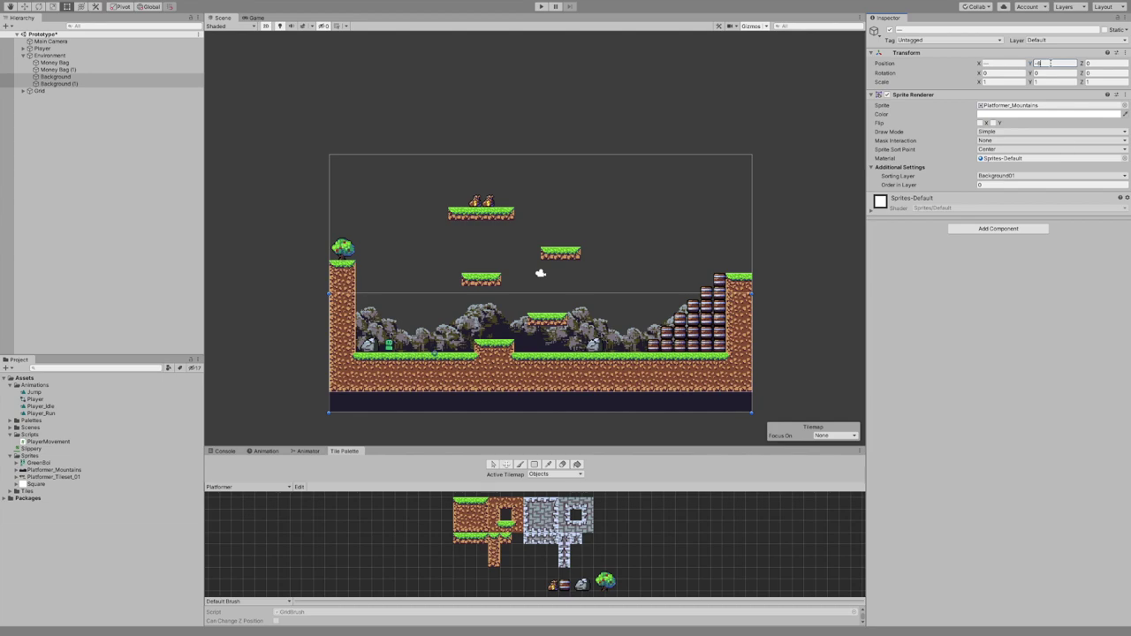
pyautogui.press('BackSpace')
pyautogui.write('5.5')
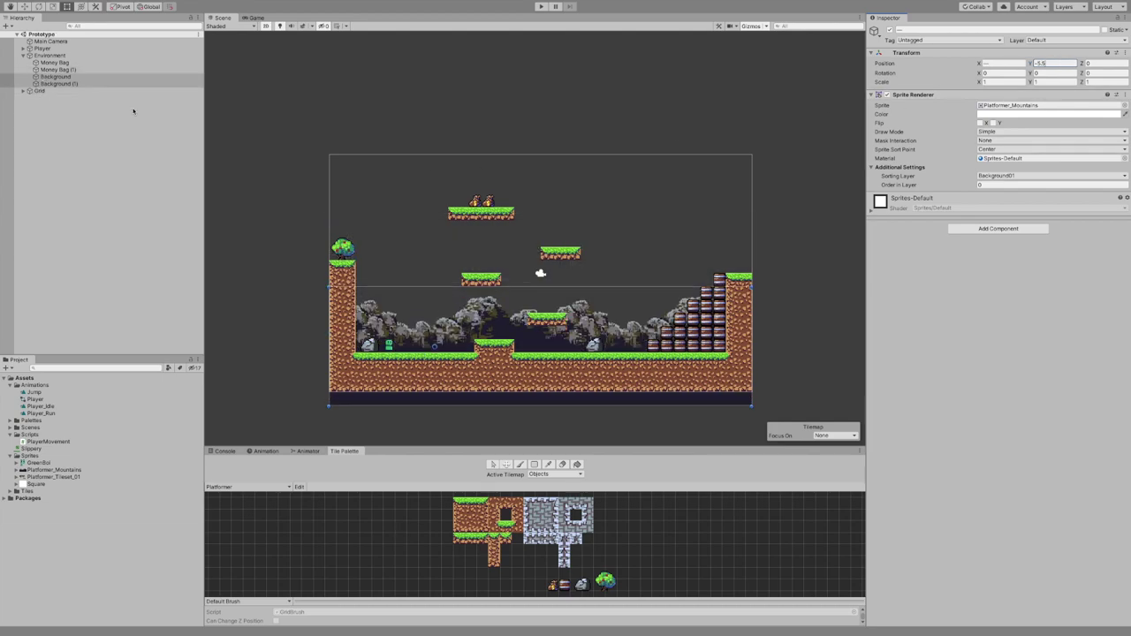
pyautogui.click(254, 18)
pyautogui.click(223, 18)
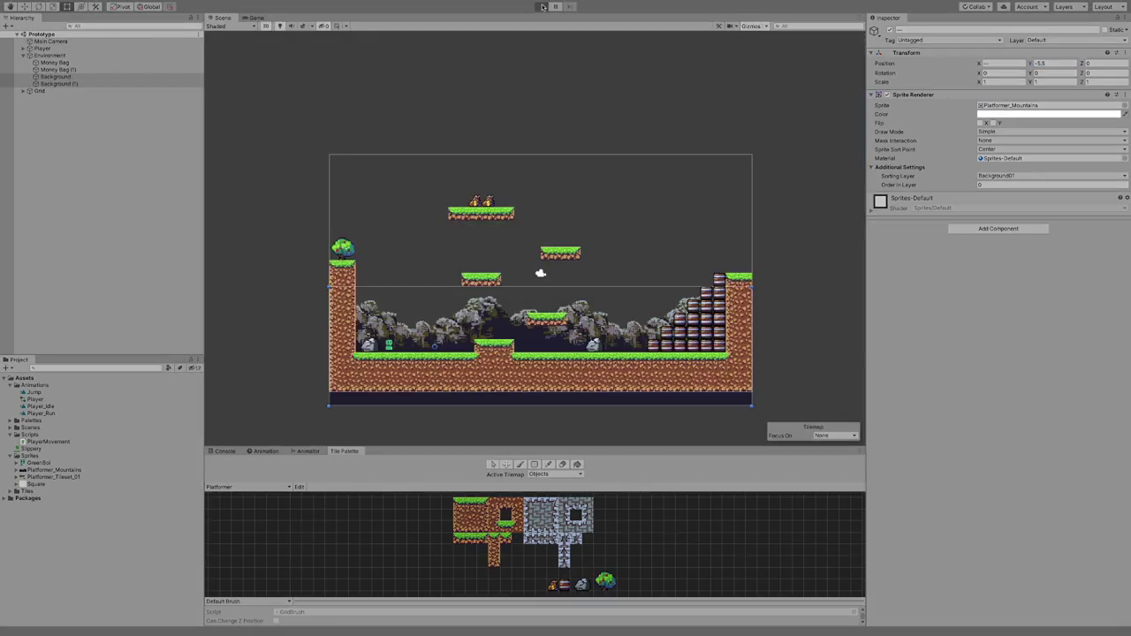
# - Run the game and playtest the level by moving and jumping the player across the platforms, money bags and barrel stairs
pyautogui.click(544, 7)
pyautogui.press('Right')
pyautogui.press('space')
pyautogui.press('Left')
pyautogui.press('space')
pyautogui.press('Right')
pyautogui.press('space')
pyautogui.press('Left')
pyautogui.press('space')
pyautogui.press('Right')
pyautogui.press('space')
pyautogui.press('Left')
pyautogui.press('space')
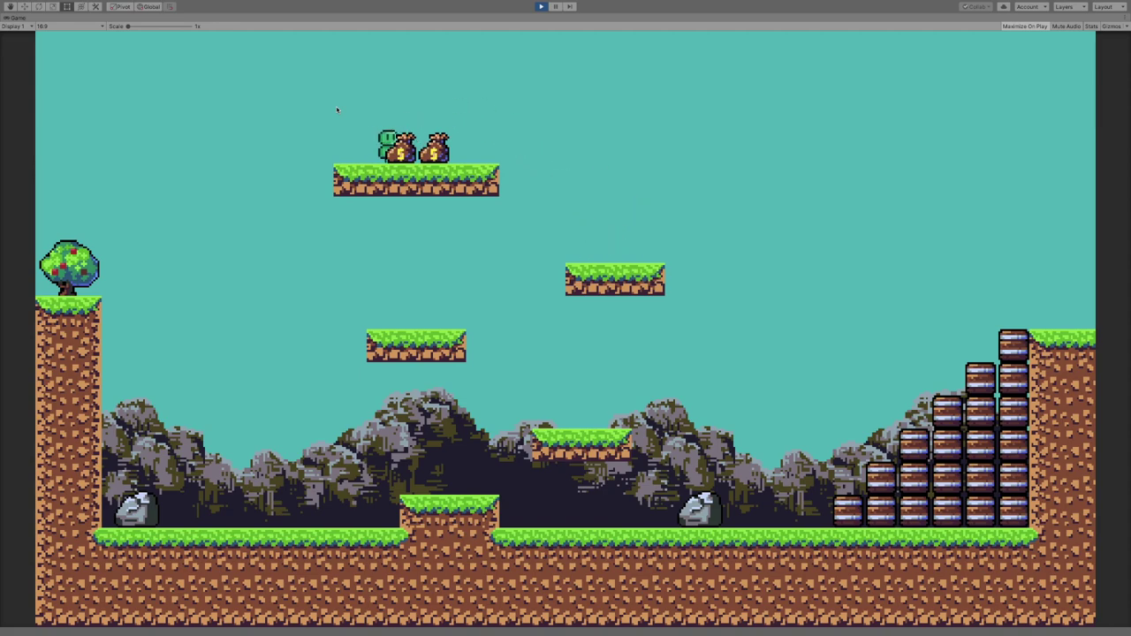
pyautogui.press('Right')
pyautogui.press('space')
pyautogui.press('Left')
pyautogui.press('Right')
pyautogui.press('space')
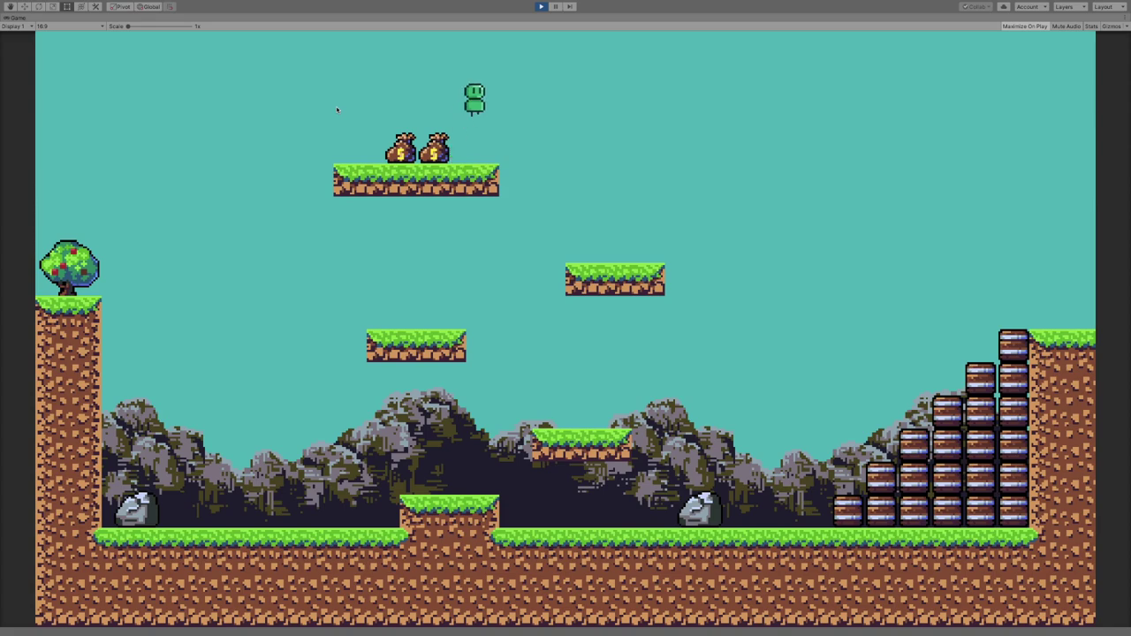
pyautogui.press('Left')
pyautogui.press('Right')
pyautogui.press('space')
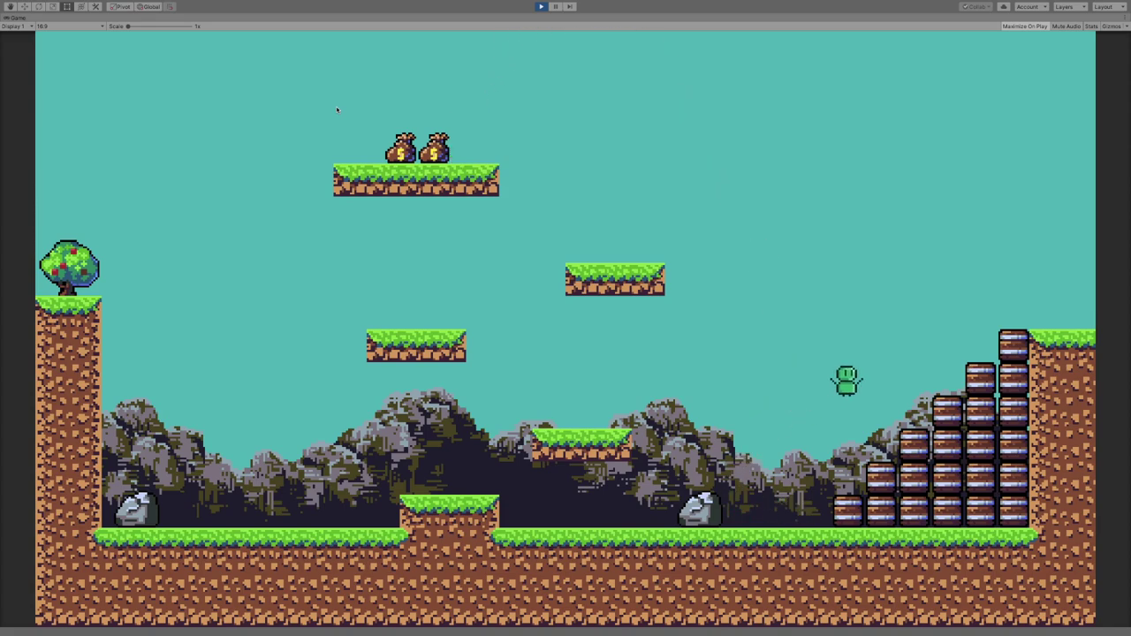
pyautogui.press('Left')
pyautogui.press('Right')
pyautogui.press('space')
pyautogui.press('Left')
pyautogui.press('Right')
pyautogui.press('Left')
pyautogui.press('space')
pyautogui.press('space')
pyautogui.press('Right')
pyautogui.press('space')
pyautogui.press('Left')
pyautogui.press('space')
pyautogui.press('Right')
pyautogui.press('space')
pyautogui.press('Left')
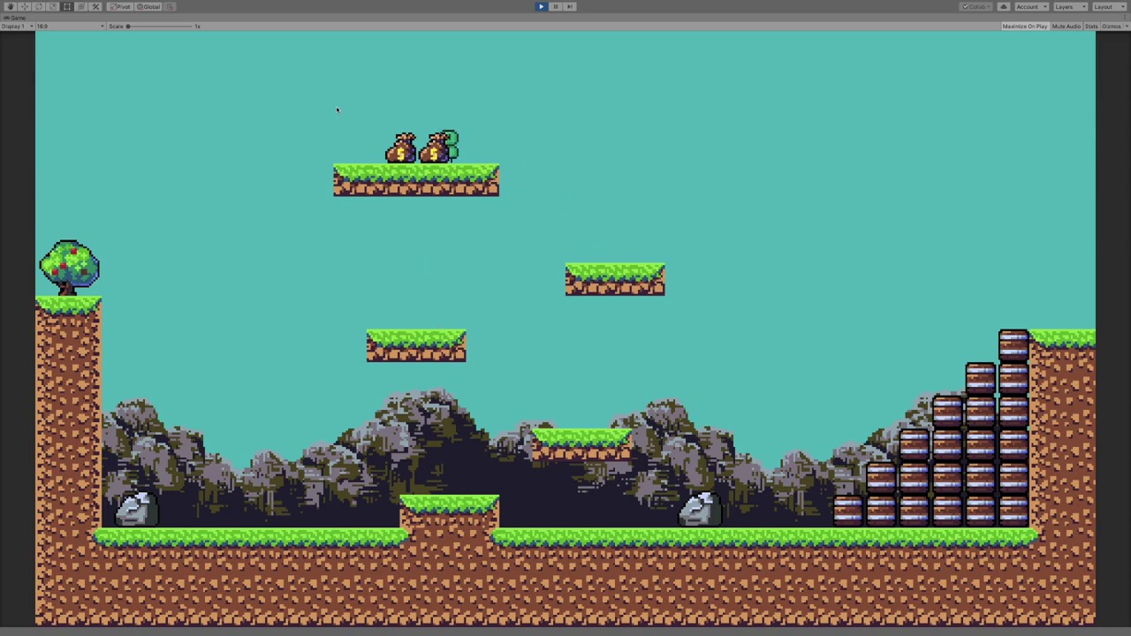
pyautogui.press('space')
pyautogui.press('Left')
pyautogui.press('Right')
pyautogui.press('space')
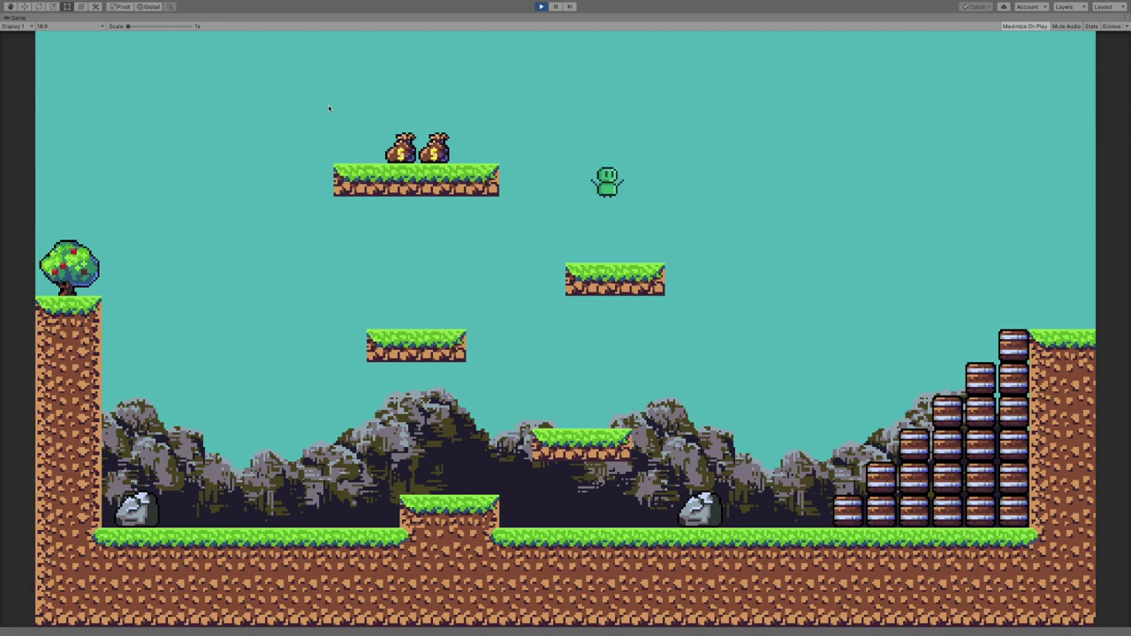
pyautogui.press('Left')
pyautogui.press('Right')
pyautogui.press('Left')
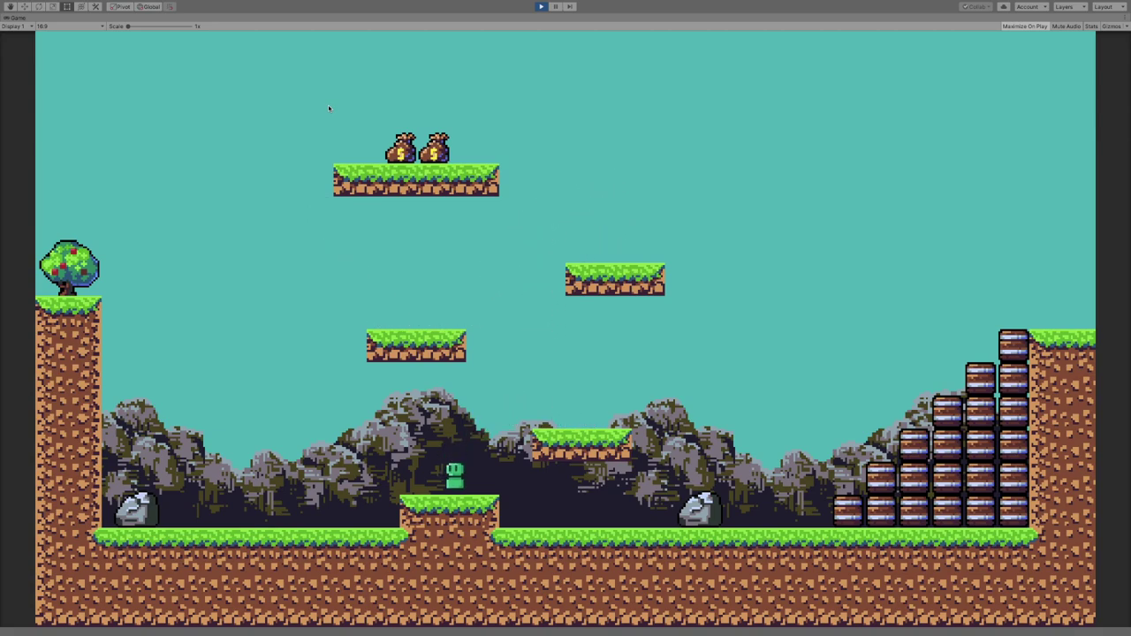
pyautogui.press('Right')
pyautogui.press('space')
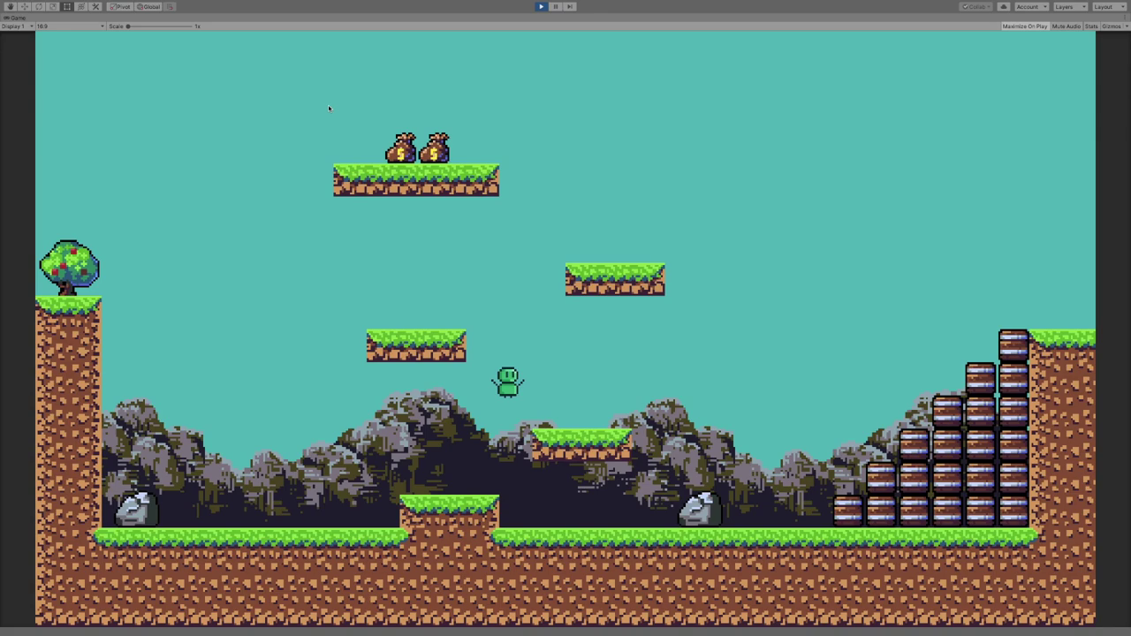
pyautogui.press('Left')
pyautogui.press('space')
pyautogui.press('Left')
pyautogui.press('Right')
pyautogui.press('space')
pyautogui.press('Left')
pyautogui.press('space')
pyautogui.press('Right')
pyautogui.press('space')
pyautogui.press('Left')
pyautogui.press('Right')
pyautogui.press('space')
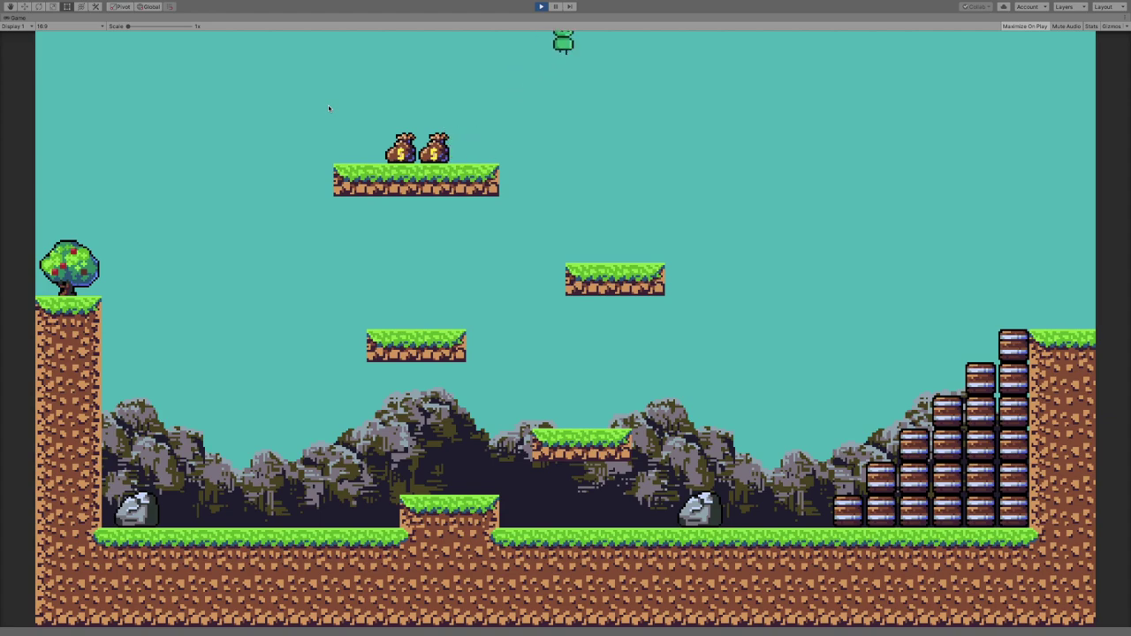
pyautogui.press('space')
pyautogui.press('Right')
pyautogui.press('Left')
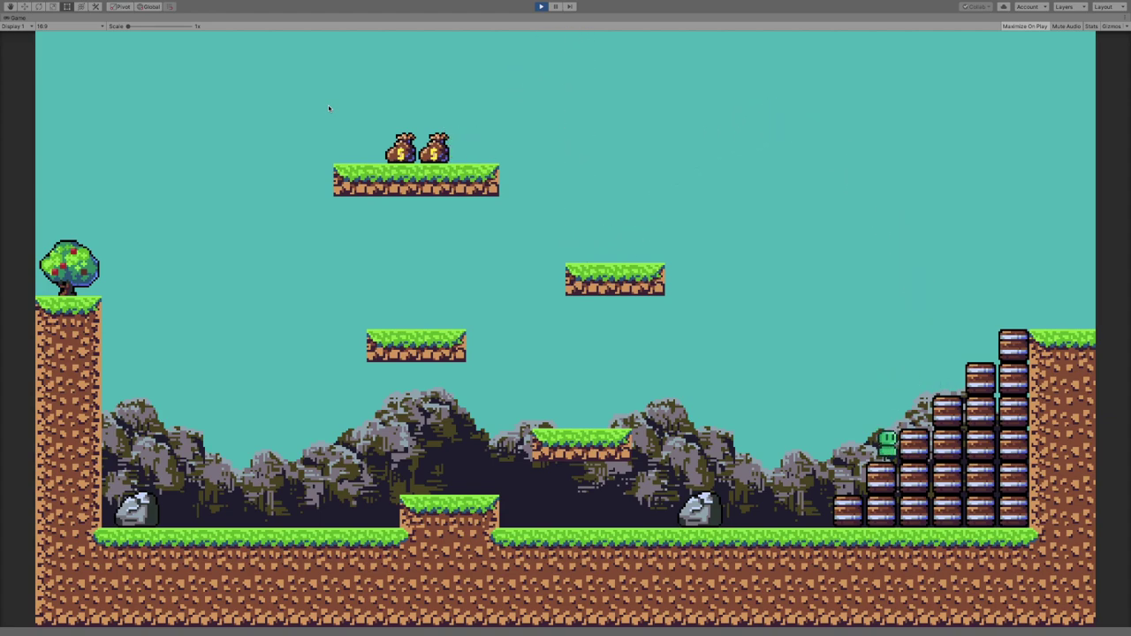
pyautogui.press('Left')
pyautogui.press('Right')
pyautogui.press('Left')
pyautogui.press('space')
pyautogui.press('Right')
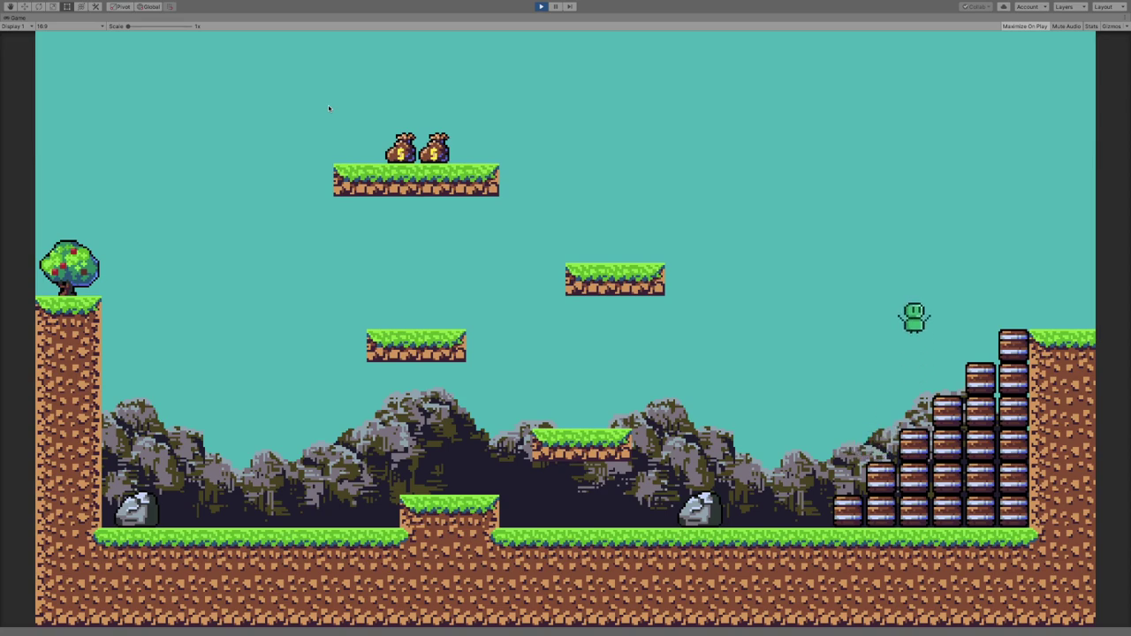
pyautogui.press('space')
pyautogui.press('Right')
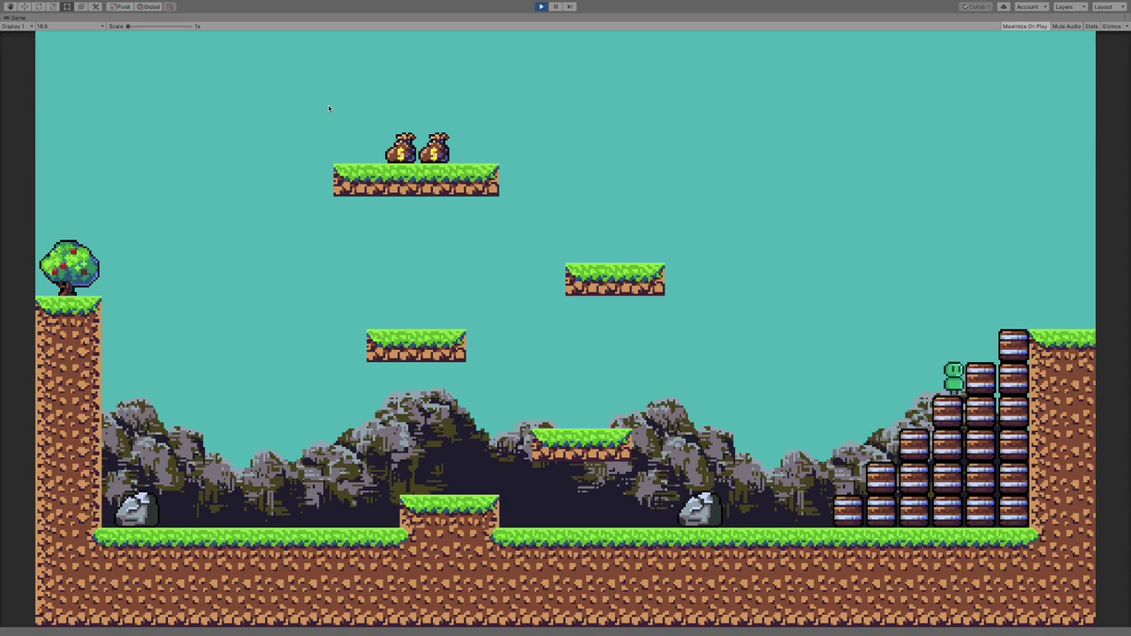